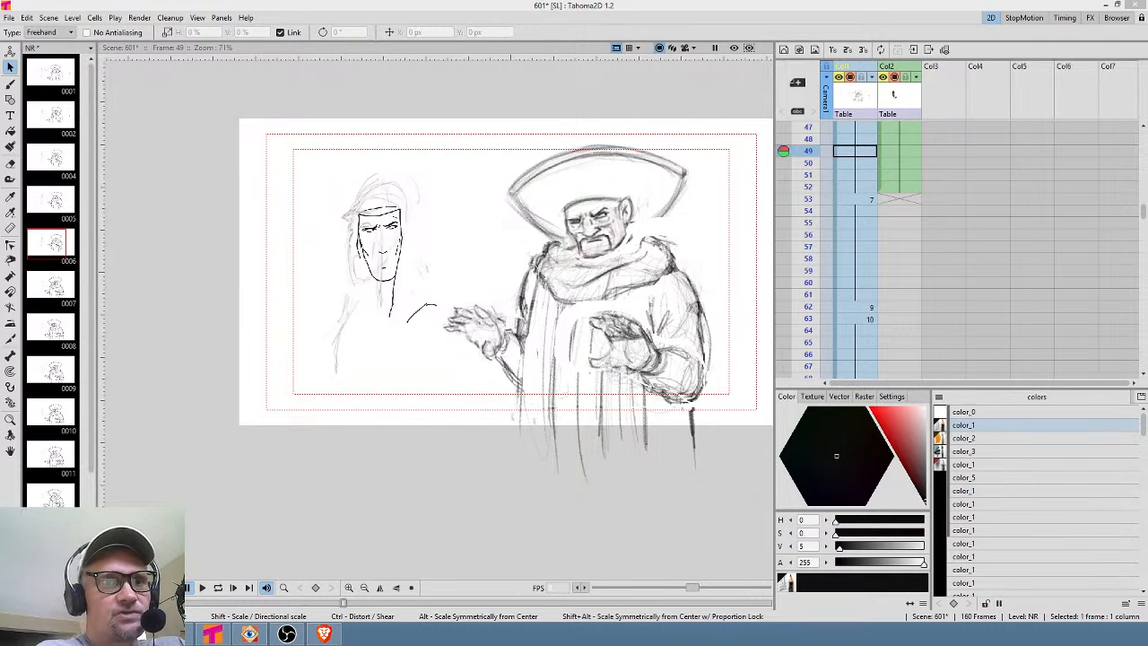
{"action": "scroll", "coordinate": [596, 103], "scroll_direction": "up", "scroll_amount": 2}
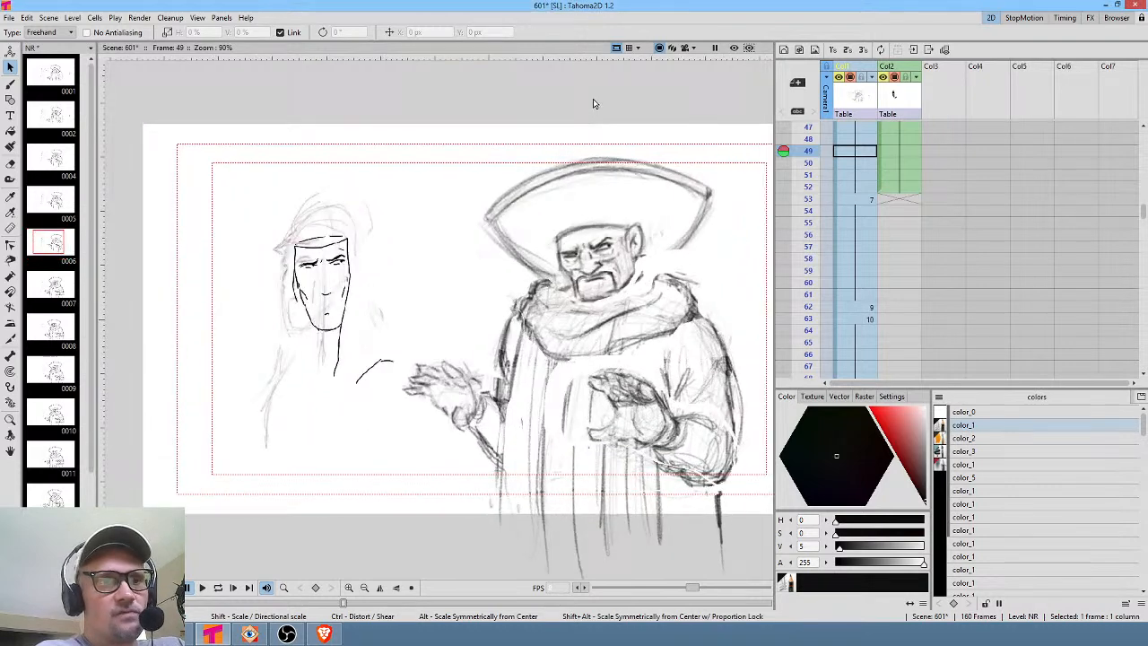
{"action": "left_click_drag", "start_coordinate": [585, 134], "coordinate": [530, 98]}
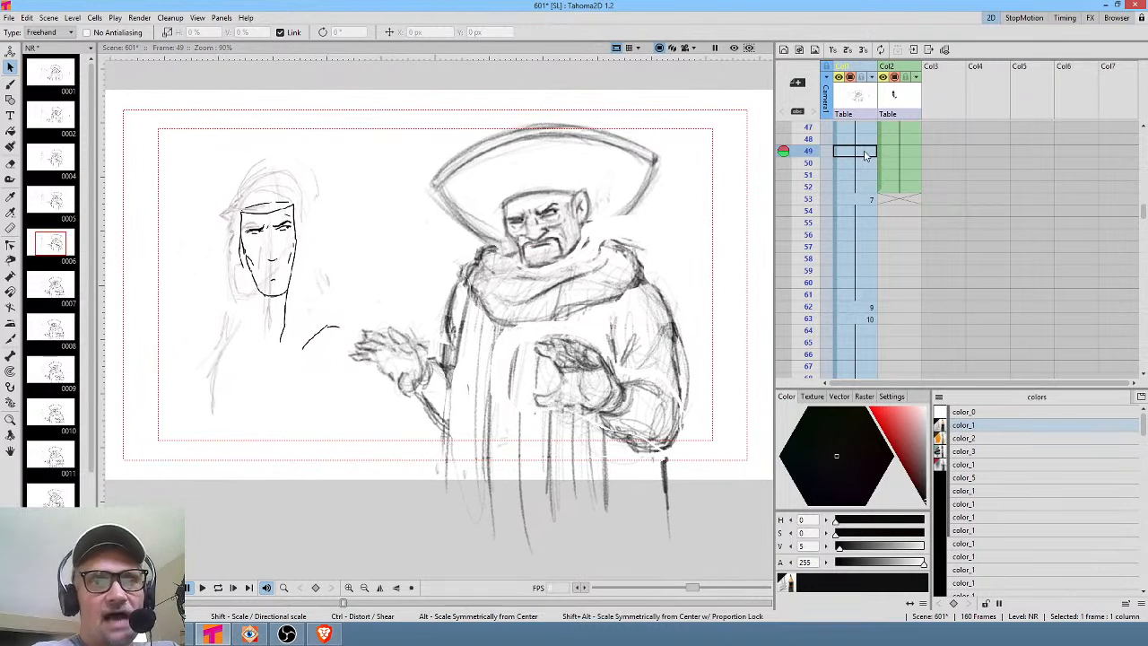
{"action": "scroll", "coordinate": [863, 154], "scroll_direction": "up", "scroll_amount": 10}
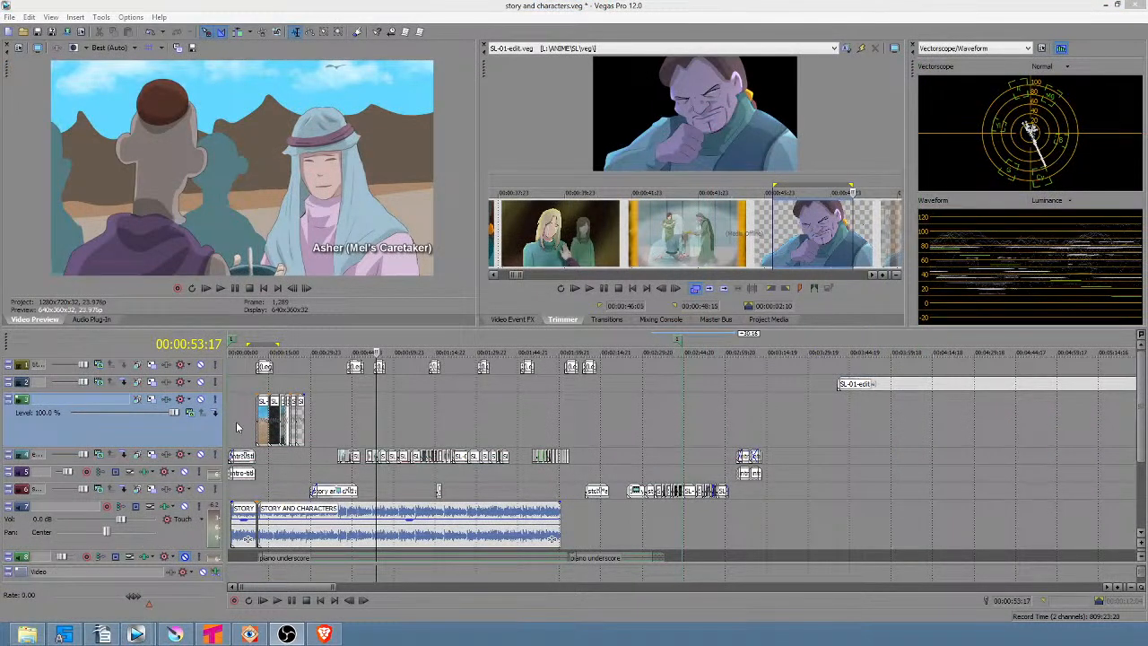
Select the timeline span from the start to about 1:03 in the story and characters project.
{"action": "left_click_drag", "start_coordinate": [240, 422], "coordinate": [402, 424]}
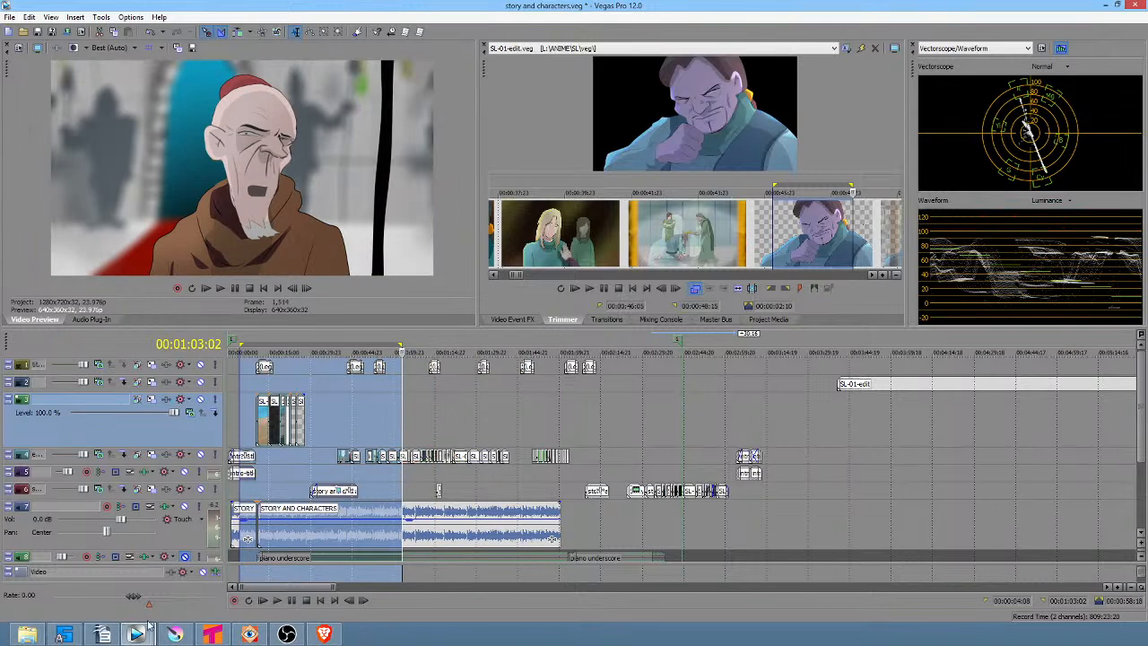
Switch to the pitch v2 directors commentary project window and set the preview quality to Good, Half.
{"action": "mouse_move", "coordinate": [136, 635]}
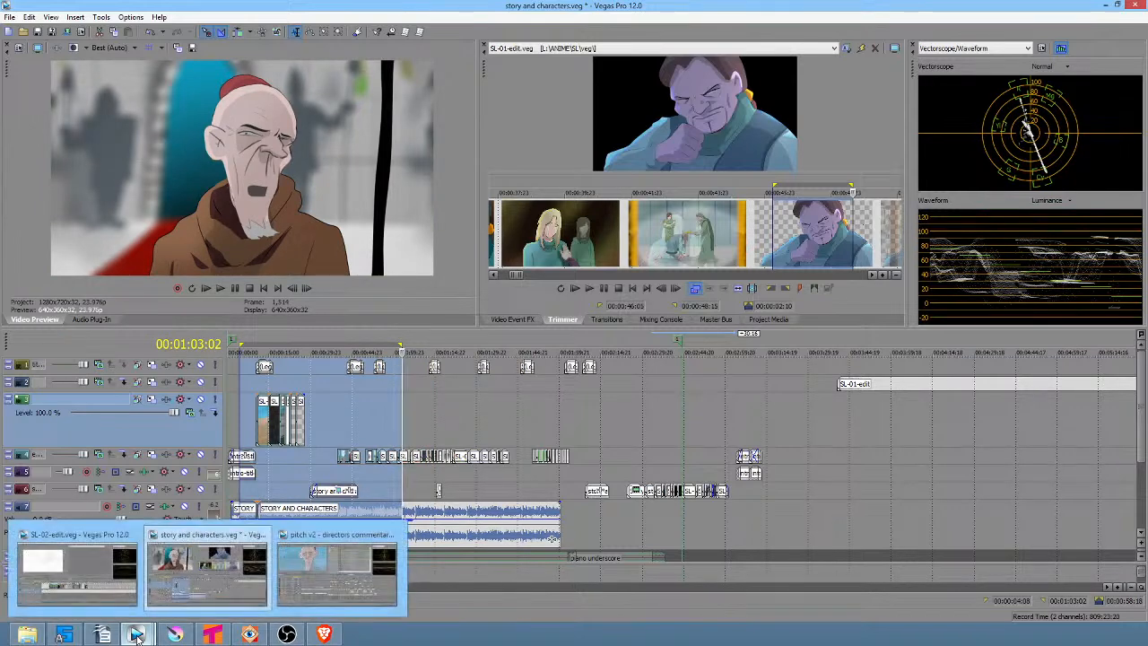
{"action": "left_click", "coordinate": [320, 563]}
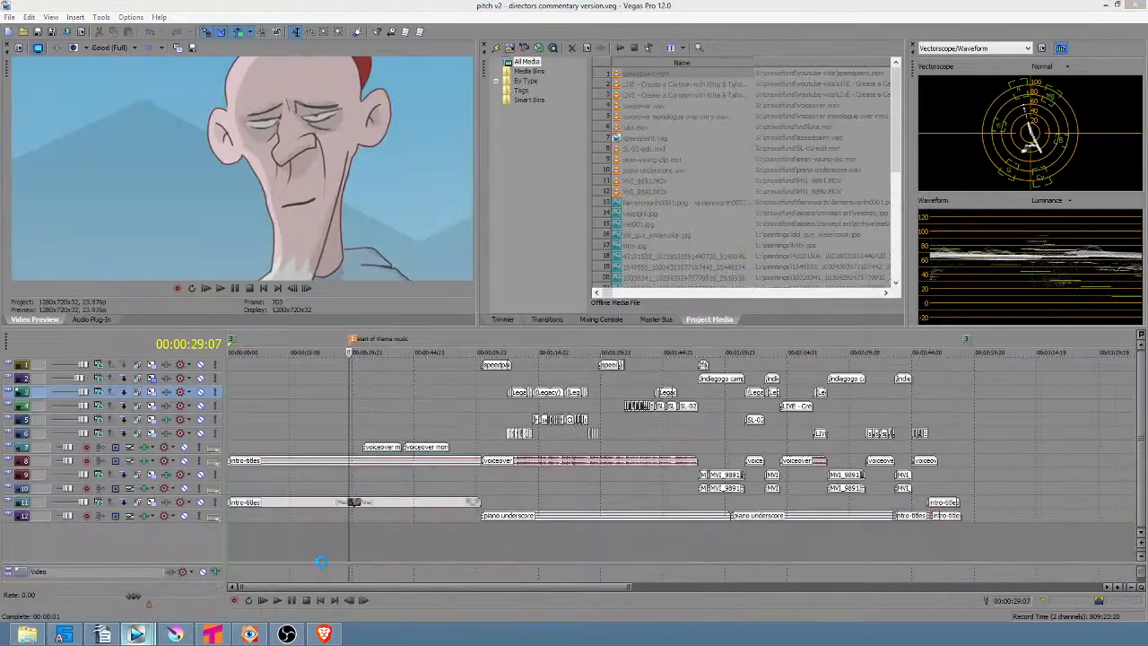
{"action": "left_click", "coordinate": [118, 49]}
{"action": "mouse_move", "coordinate": [121, 86]}
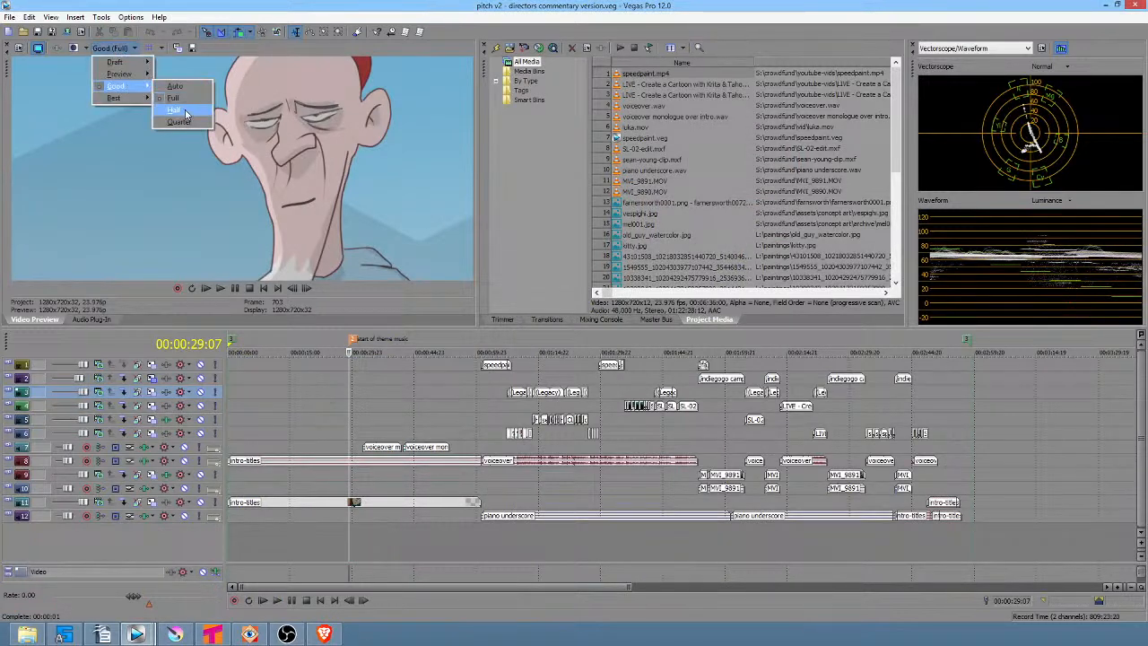
{"action": "left_click", "coordinate": [170, 109]}
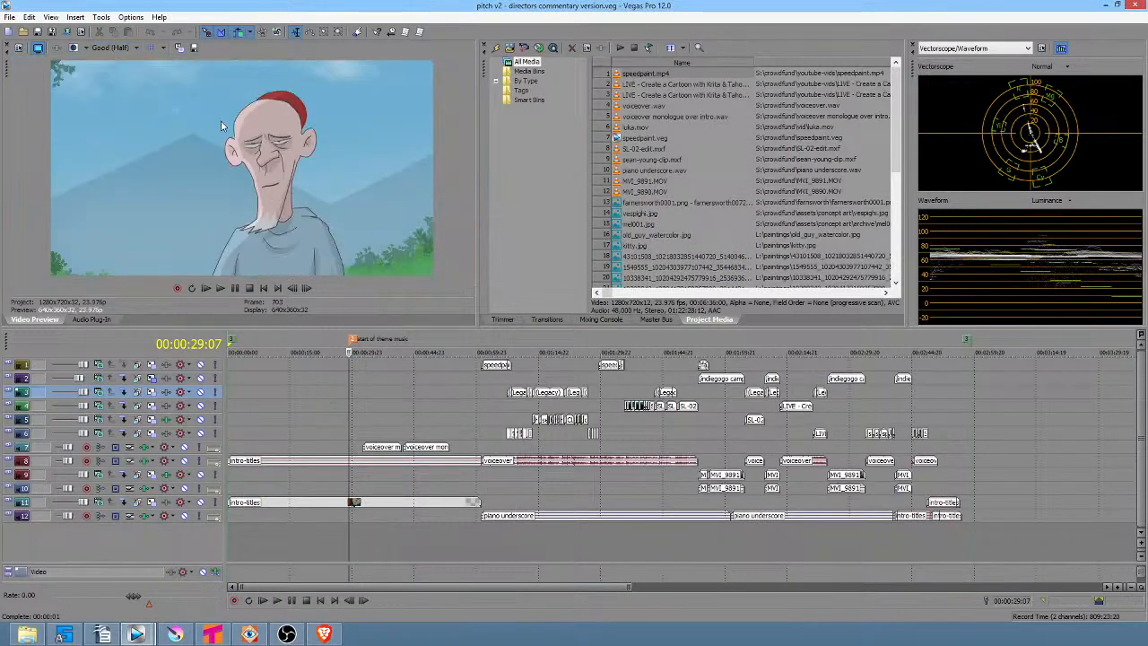
{"action": "left_click", "coordinate": [339, 401]}
{"action": "scroll", "coordinate": [338, 397], "scroll_direction": "down", "scroll_amount": 3}
{"action": "mouse_move", "coordinate": [265, 413]}
{"action": "left_mouse_down"}
{"action": "mouse_move", "coordinate": [226, 406]}
{"action": "mouse_move", "coordinate": [372, 412]}
{"action": "mouse_move", "coordinate": [267, 401]}
{"action": "left_mouse_up"}
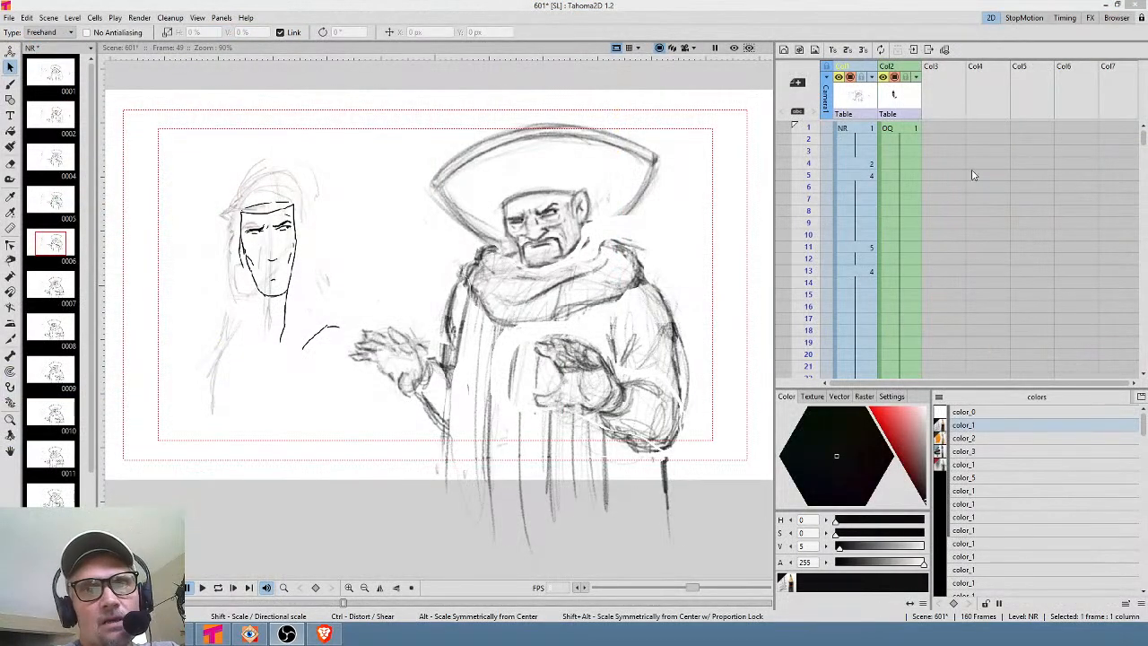
Scrub down the NR column of the Xsheet frame by frame to review the drawing sequence.
{"action": "left_click", "coordinate": [864, 131]}
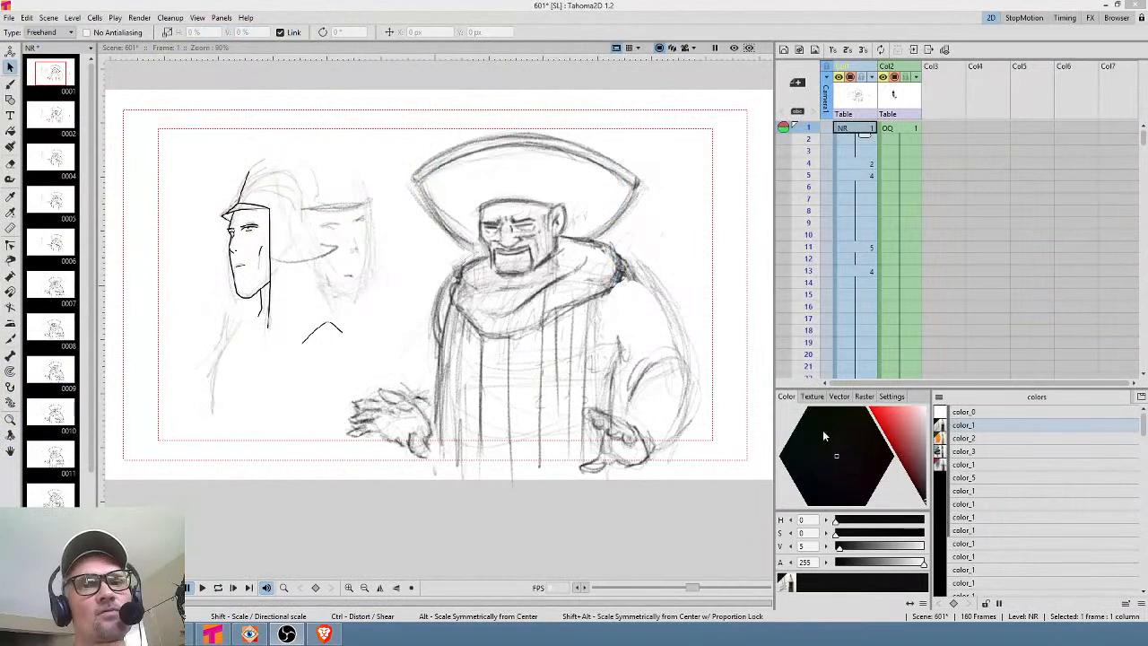
{"action": "left_click_drag", "start_coordinate": [806, 131], "coordinate": [810, 190]}
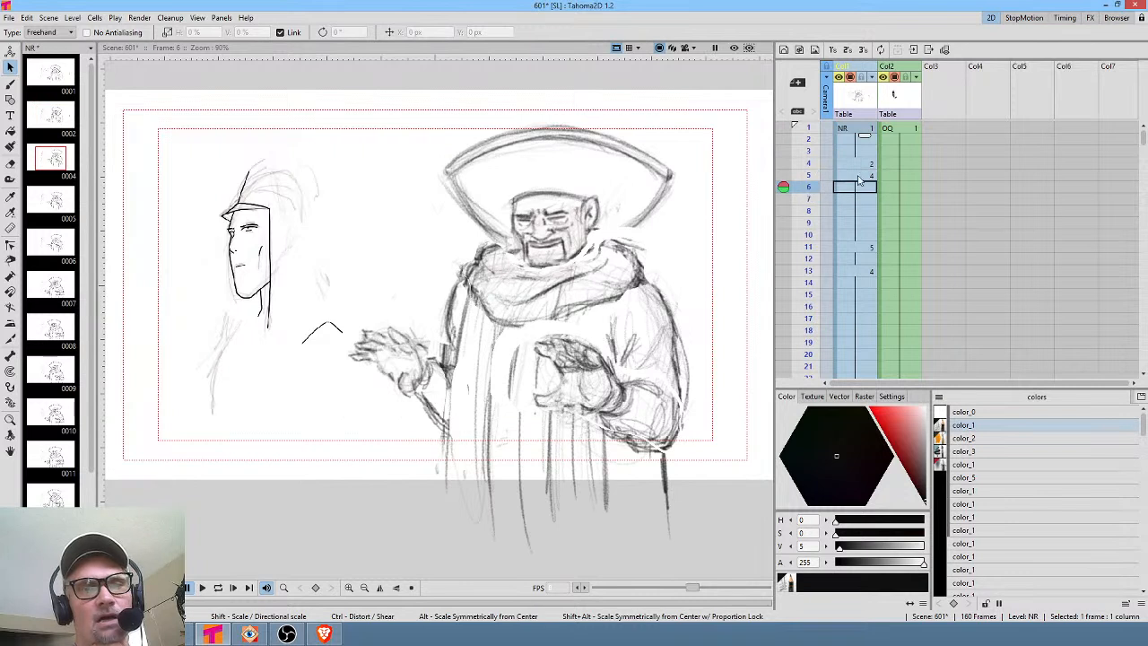
{"action": "scroll", "coordinate": [821, 190], "scroll_direction": "down", "scroll_amount": 2}
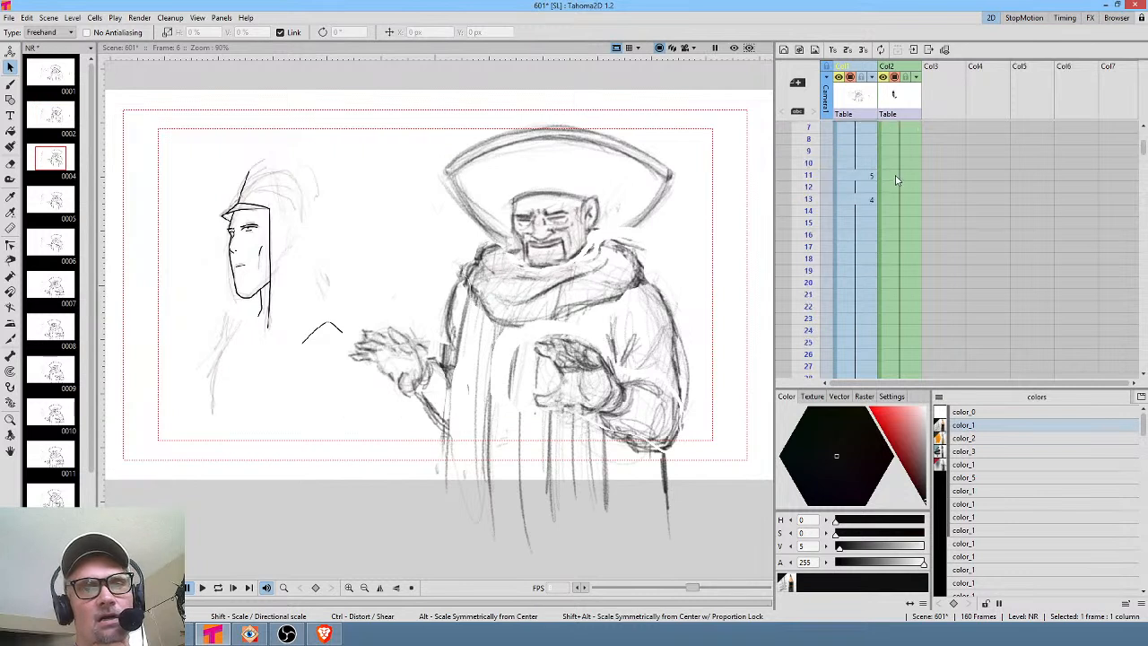
{"action": "left_click", "coordinate": [807, 140]}
{"action": "left_click_drag", "start_coordinate": [807, 140], "coordinate": [804, 234]}
{"action": "scroll", "coordinate": [820, 218], "scroll_direction": "down", "scroll_amount": 4}
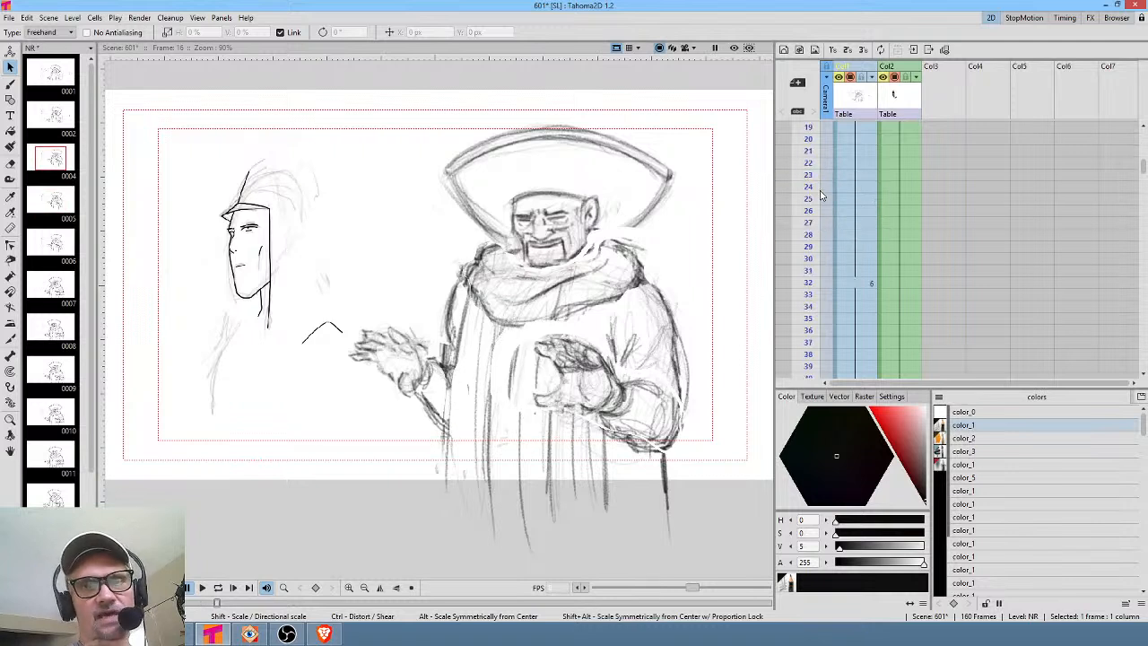
{"action": "left_click_drag", "start_coordinate": [809, 183], "coordinate": [791, 303]}
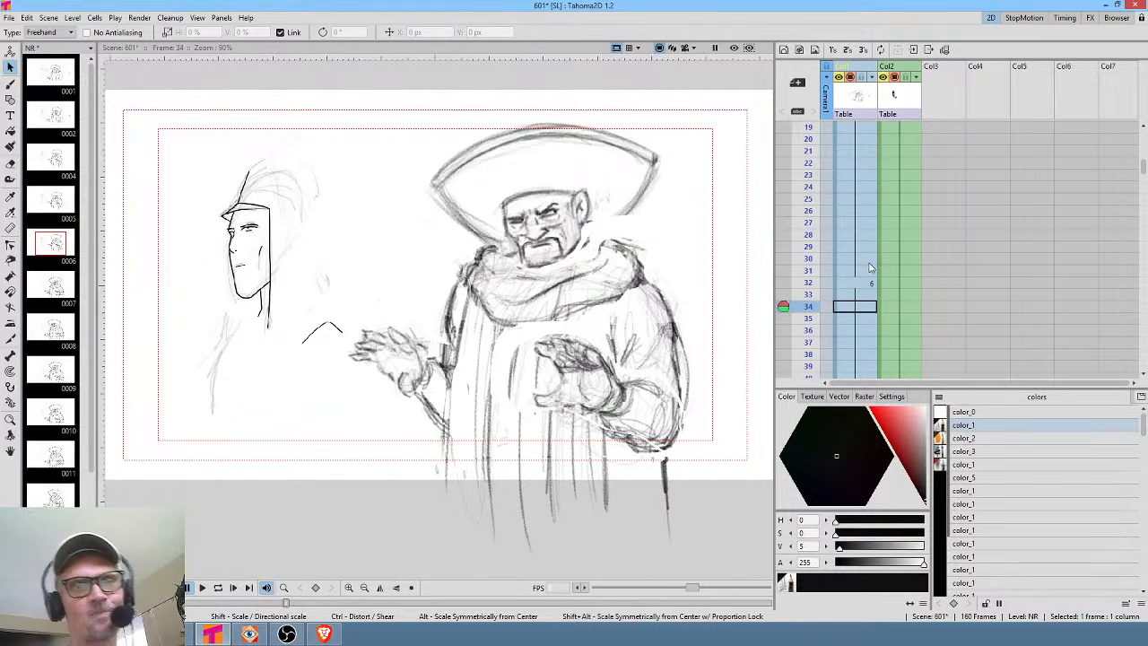
{"action": "scroll", "coordinate": [854, 209], "scroll_direction": "down", "scroll_amount": 4}
{"action": "scroll", "coordinate": [852, 206], "scroll_direction": "down", "scroll_amount": 1}
{"action": "left_click_drag", "start_coordinate": [809, 168], "coordinate": [803, 320]}
{"action": "scroll", "coordinate": [868, 285], "scroll_direction": "down", "scroll_amount": 2}
{"action": "mouse_move", "coordinate": [812, 175]}
{"action": "left_mouse_down"}
{"action": "mouse_move", "coordinate": [796, 283]}
{"action": "mouse_move", "coordinate": [799, 271]}
{"action": "left_mouse_up"}
{"action": "scroll", "coordinate": [900, 214], "scroll_direction": "down", "scroll_amount": 2}
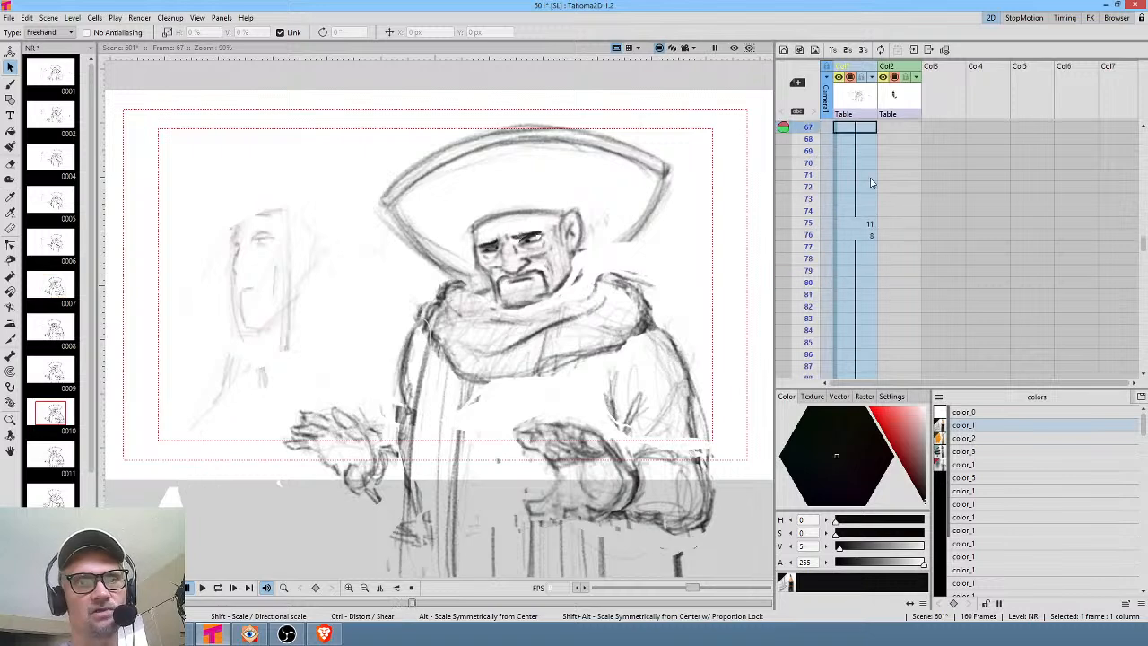
{"action": "mouse_move", "coordinate": [810, 153]}
{"action": "left_mouse_down"}
{"action": "mouse_move", "coordinate": [792, 258]}
{"action": "mouse_move", "coordinate": [792, 244]}
{"action": "mouse_move", "coordinate": [782, 258]}
{"action": "mouse_move", "coordinate": [808, 270]}
{"action": "mouse_move", "coordinate": [808, 353]}
{"action": "mouse_move", "coordinate": [808, 328]}
{"action": "mouse_move", "coordinate": [796, 334]}
{"action": "mouse_move", "coordinate": [808, 353]}
{"action": "mouse_move", "coordinate": [807, 318]}
{"action": "left_mouse_up"}
{"action": "scroll", "coordinate": [835, 226], "scroll_direction": "down", "scroll_amount": 1}
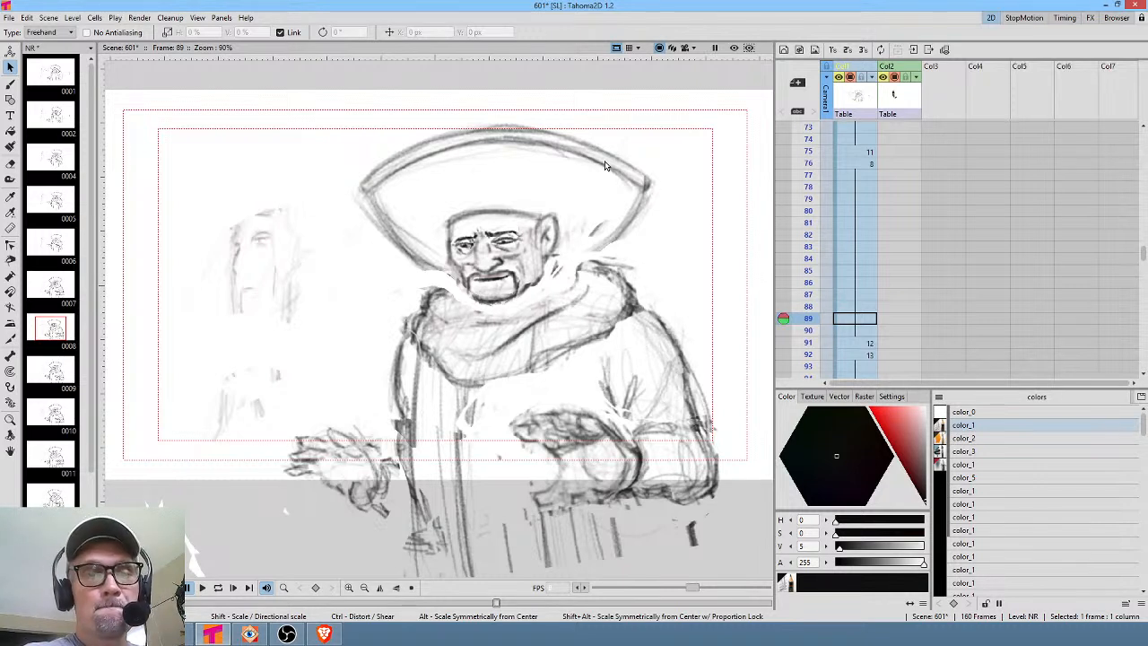
Select each column header and the first cell of the OQ and NR levels to inspect them.
{"action": "left_click", "coordinate": [852, 99]}
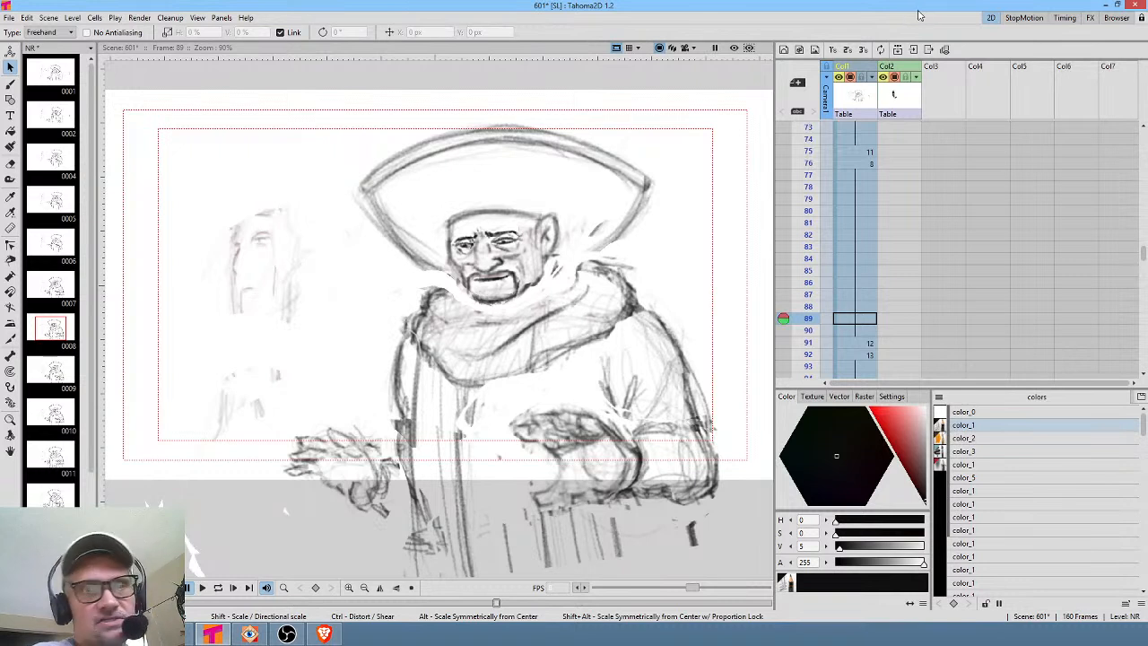
{"action": "left_click", "coordinate": [913, 100]}
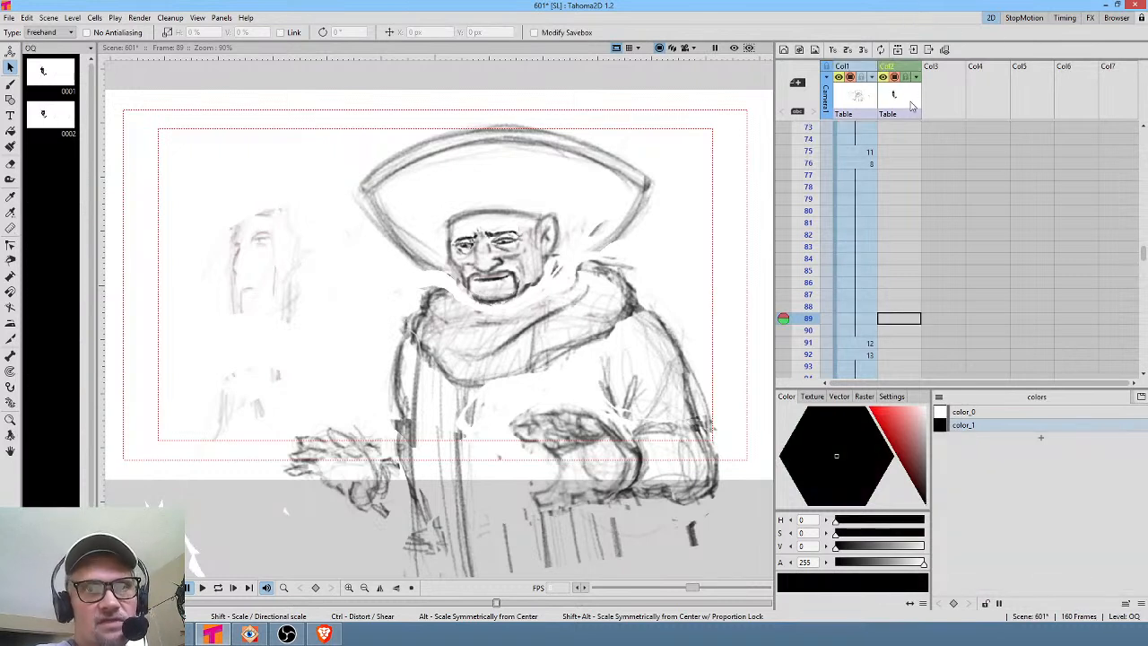
{"action": "scroll", "coordinate": [913, 92], "scroll_direction": "up", "scroll_amount": 5}
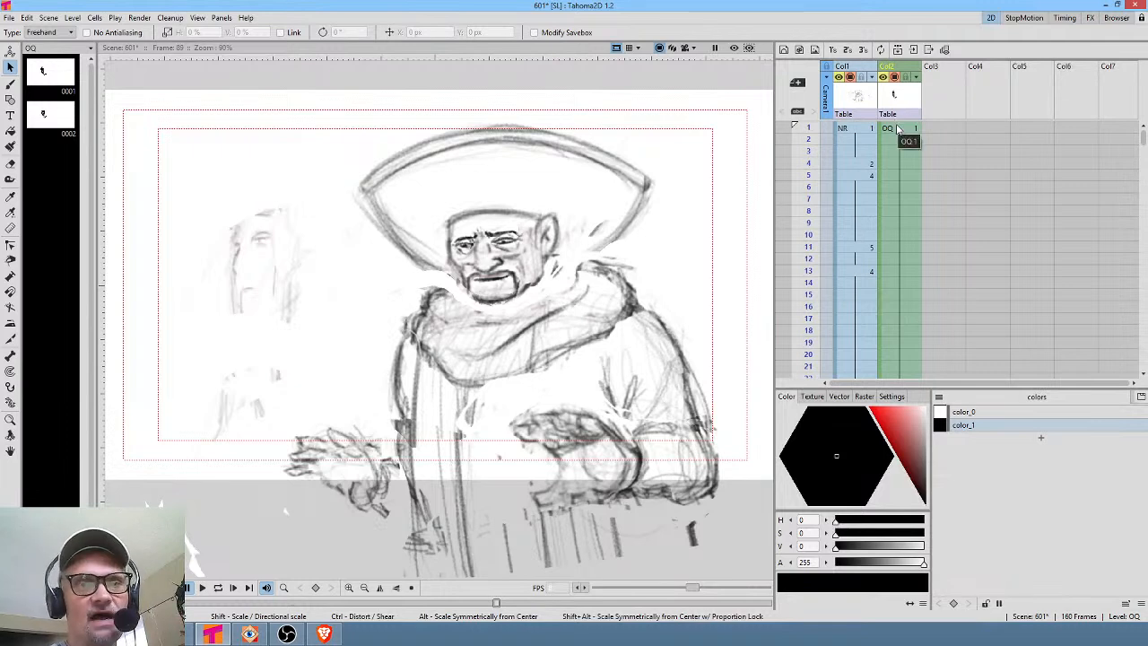
{"action": "left_click", "coordinate": [897, 128]}
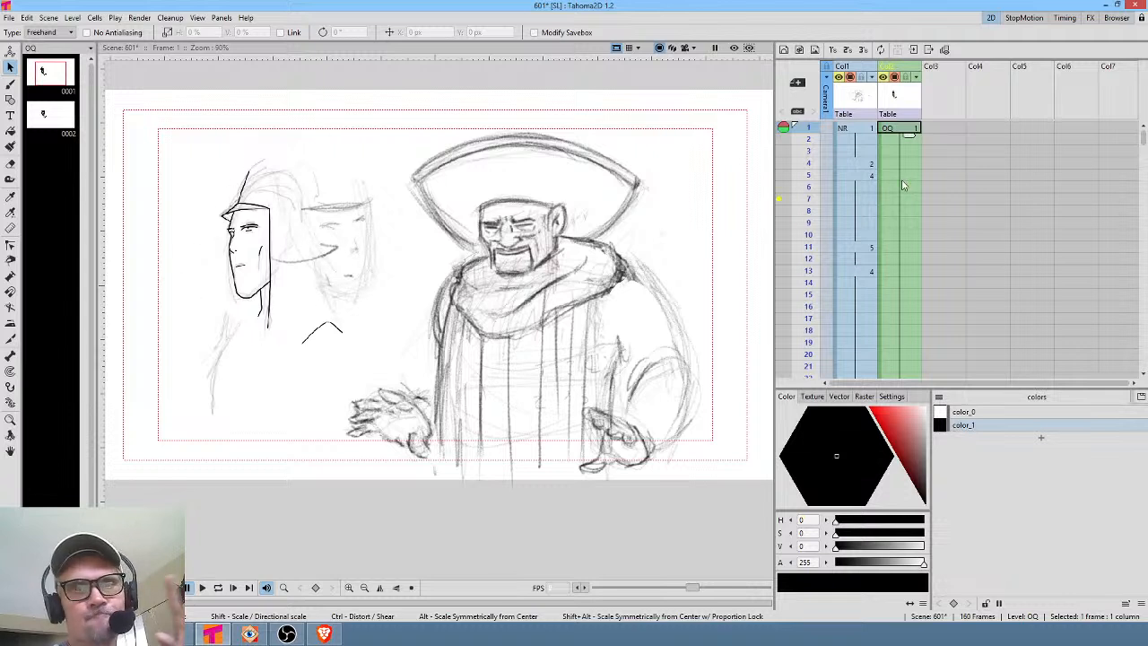
{"action": "left_click", "coordinate": [866, 130]}
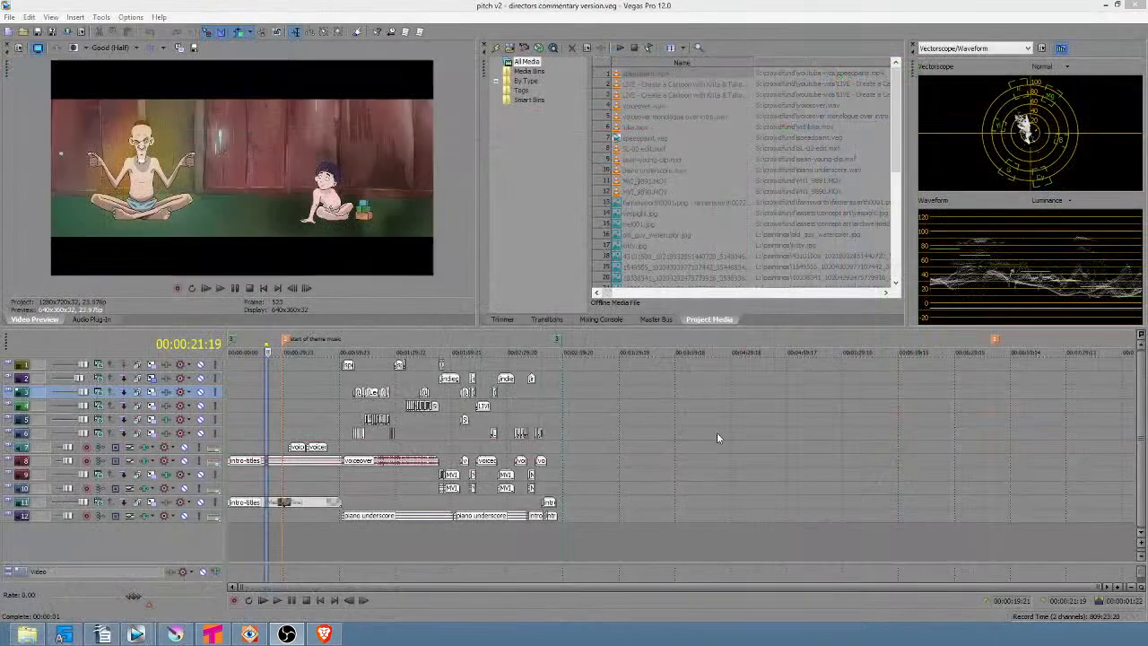
Select the opening seconds of the pitch v2 timeline and switch to the story and characters project window.
{"action": "left_click_drag", "start_coordinate": [267, 540], "coordinate": [236, 529]}
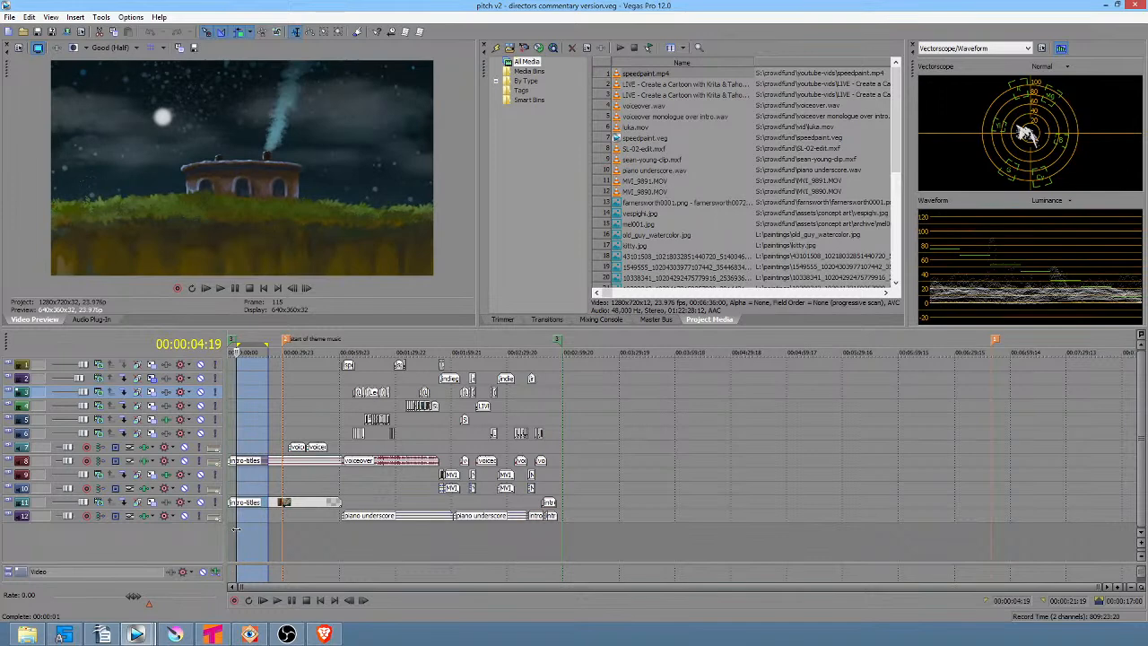
{"action": "mouse_move", "coordinate": [135, 633]}
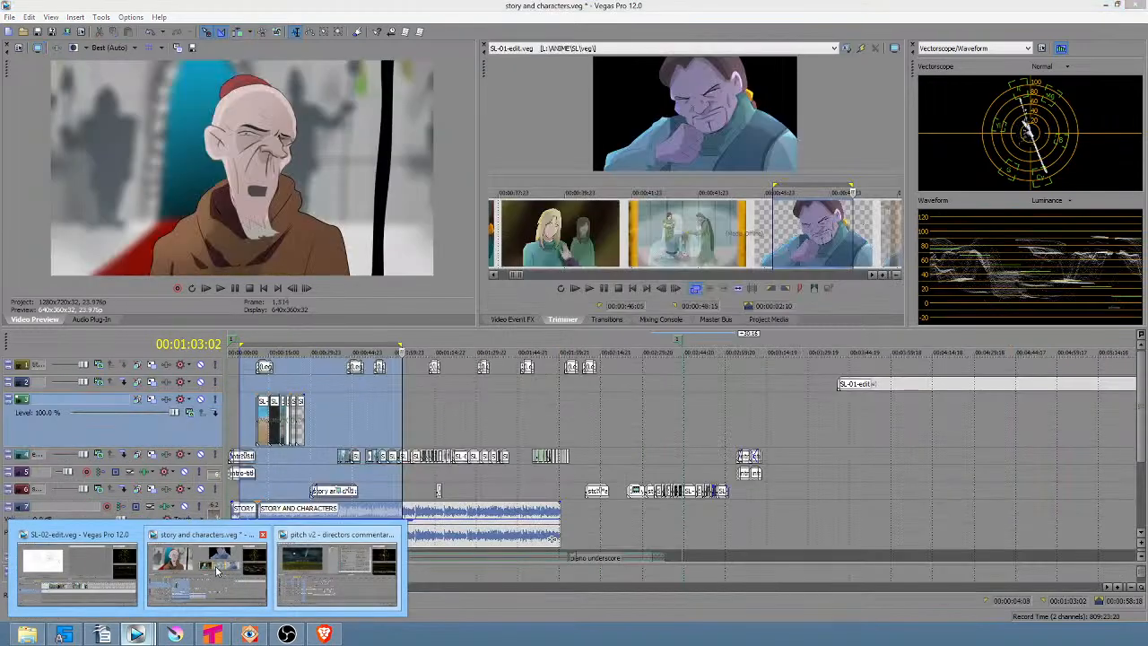
{"action": "left_click", "coordinate": [220, 571]}
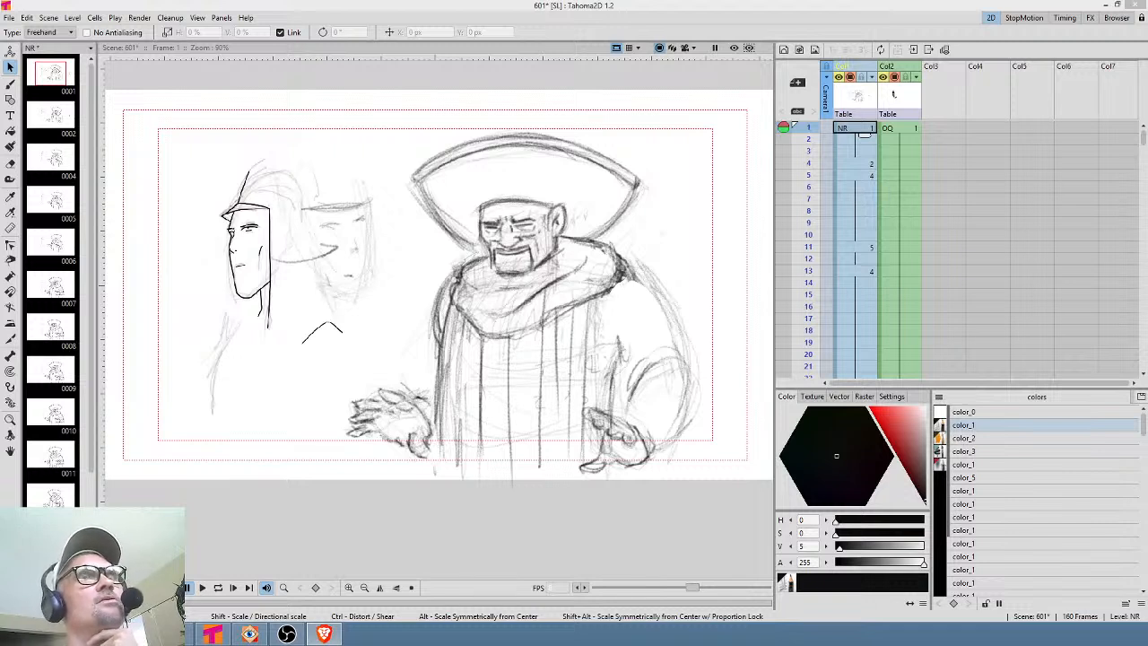
Step through the first frames of the NR column one at a time to check the drawings.
{"action": "left_click", "coordinate": [810, 139]}
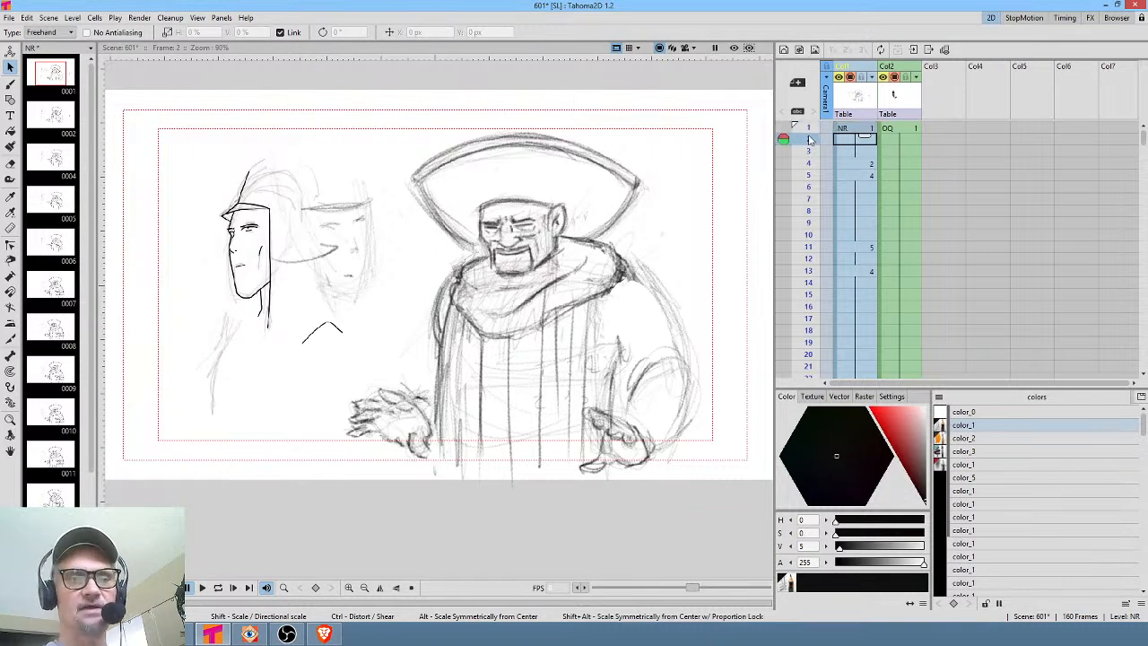
{"action": "mouse_move", "coordinate": [811, 142]}
{"action": "left_mouse_down"}
{"action": "mouse_move", "coordinate": [812, 189]}
{"action": "mouse_move", "coordinate": [811, 131]}
{"action": "left_mouse_up"}
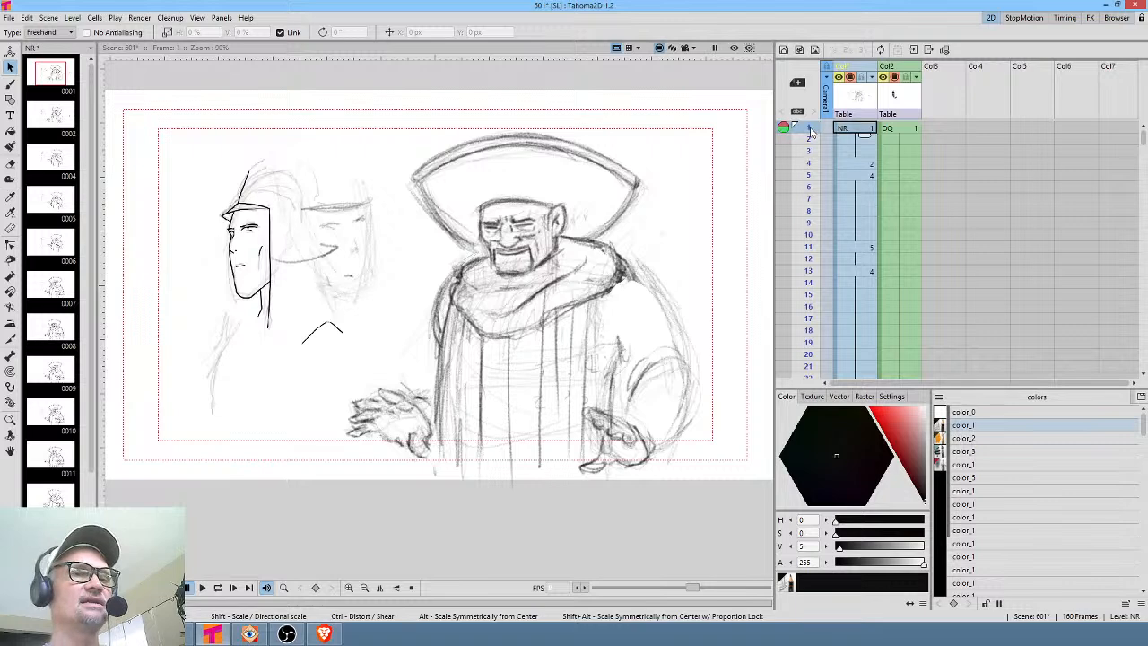
{"action": "left_click_drag", "start_coordinate": [813, 131], "coordinate": [789, 297]}
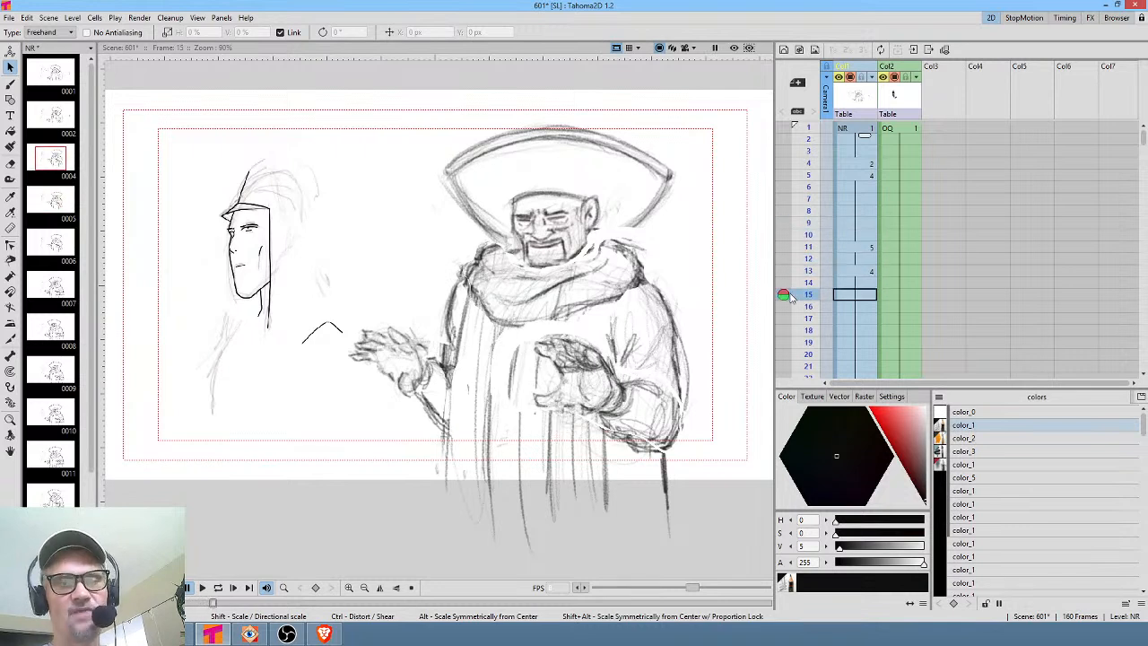
{"action": "scroll", "coordinate": [807, 222], "scroll_direction": "down", "scroll_amount": 2}
{"action": "left_click", "coordinate": [810, 209]}
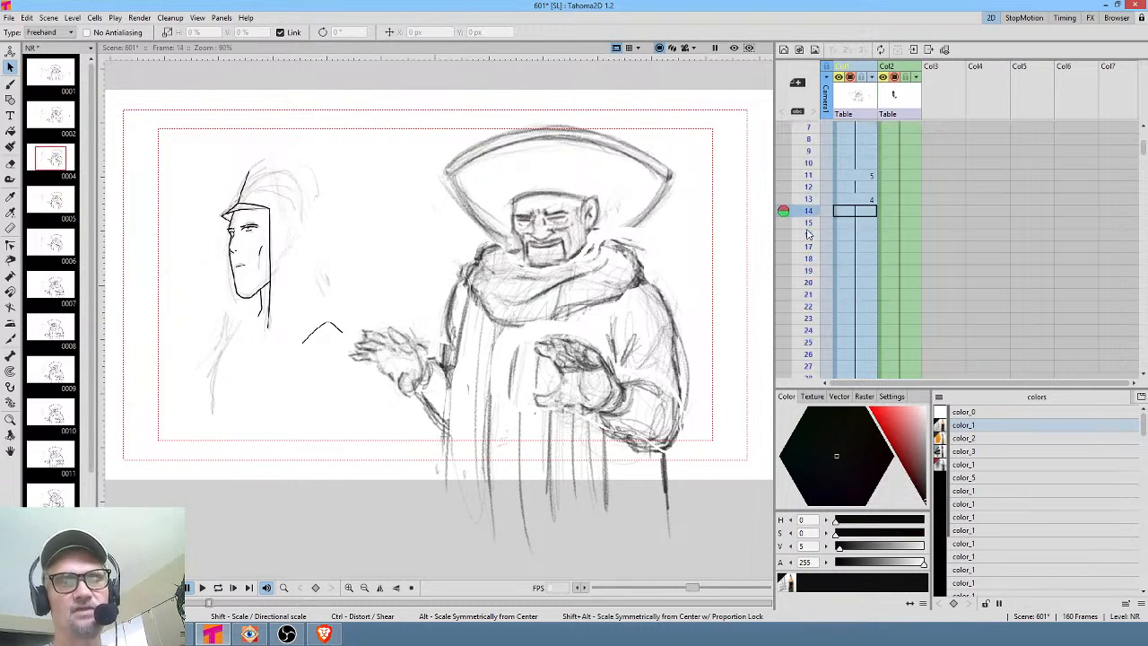
{"action": "left_click", "coordinate": [810, 245]}
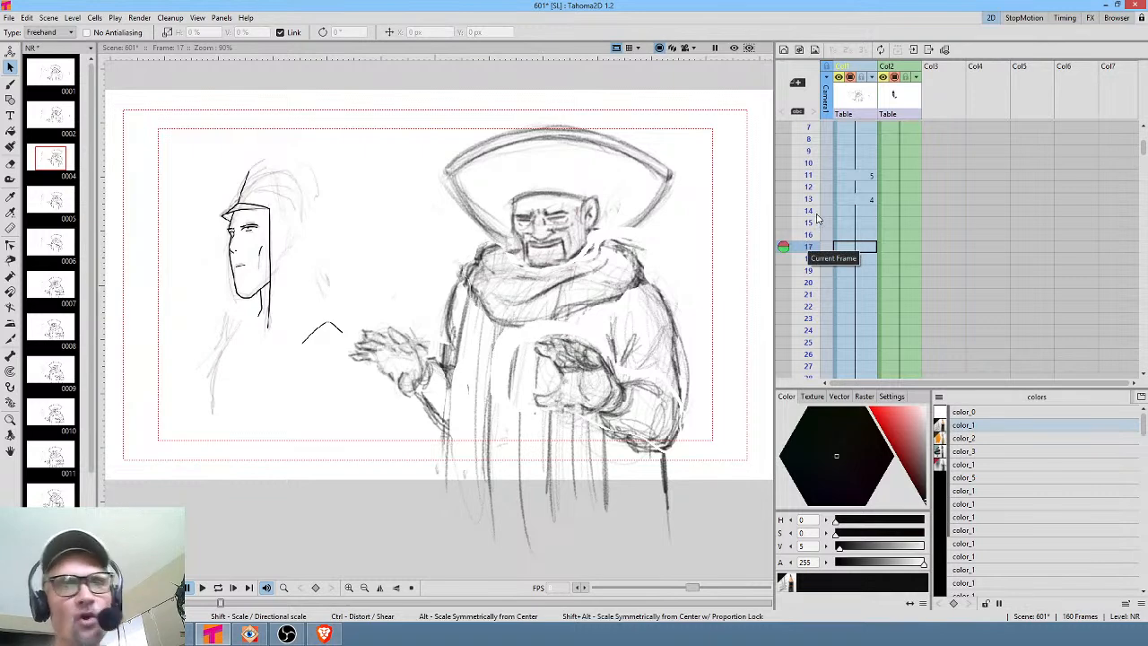
{"action": "scroll", "coordinate": [818, 215], "scroll_direction": "up", "scroll_amount": 1}
{"action": "left_click", "coordinate": [810, 128]}
{"action": "left_click_drag", "start_coordinate": [812, 137], "coordinate": [802, 298]}
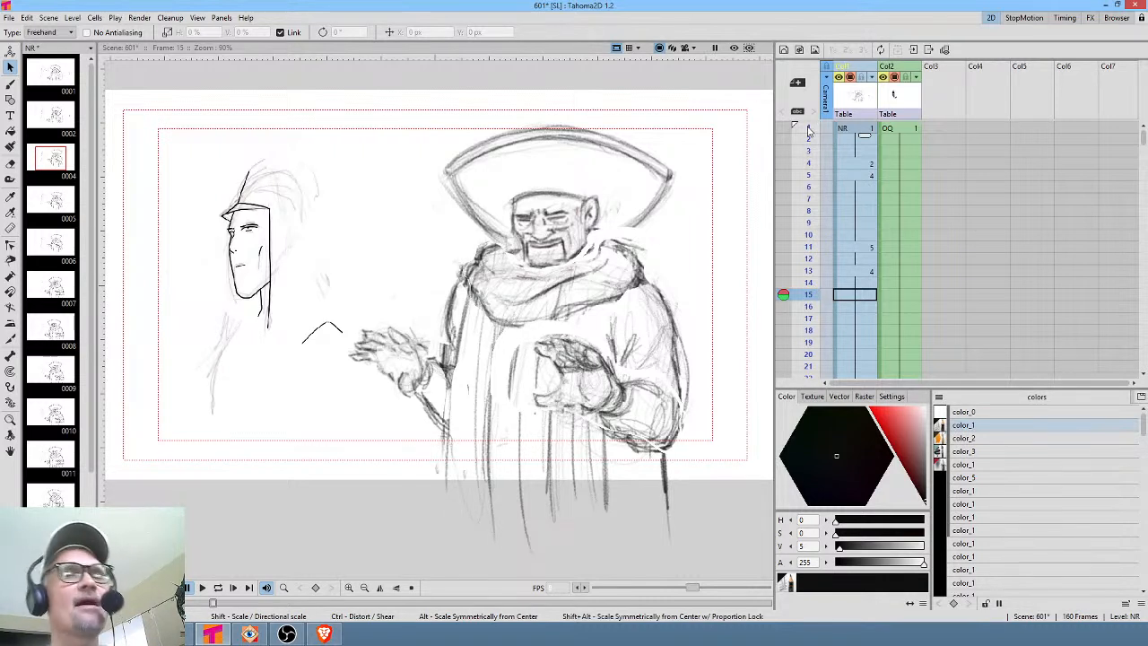
Scrub further down the NR column through frames up to 73 to review the animation.
{"action": "left_click_drag", "start_coordinate": [808, 131], "coordinate": [809, 258]}
{"action": "left_click_drag", "start_coordinate": [806, 173], "coordinate": [810, 284]}
{"action": "scroll", "coordinate": [852, 236], "scroll_direction": "down", "scroll_amount": 2}
{"action": "left_click_drag", "start_coordinate": [811, 168], "coordinate": [808, 295]}
{"action": "scroll", "coordinate": [808, 295], "scroll_direction": "down", "scroll_amount": 2}
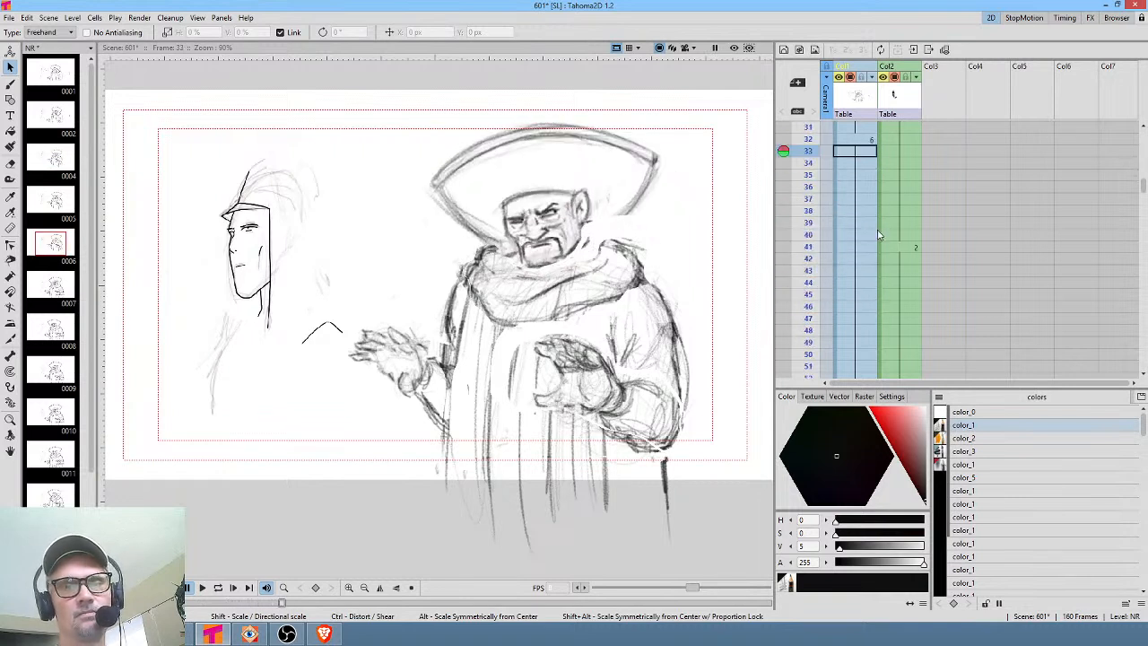
{"action": "scroll", "coordinate": [812, 188], "scroll_direction": "down", "scroll_amount": 3}
{"action": "left_click_drag", "start_coordinate": [808, 140], "coordinate": [815, 175]}
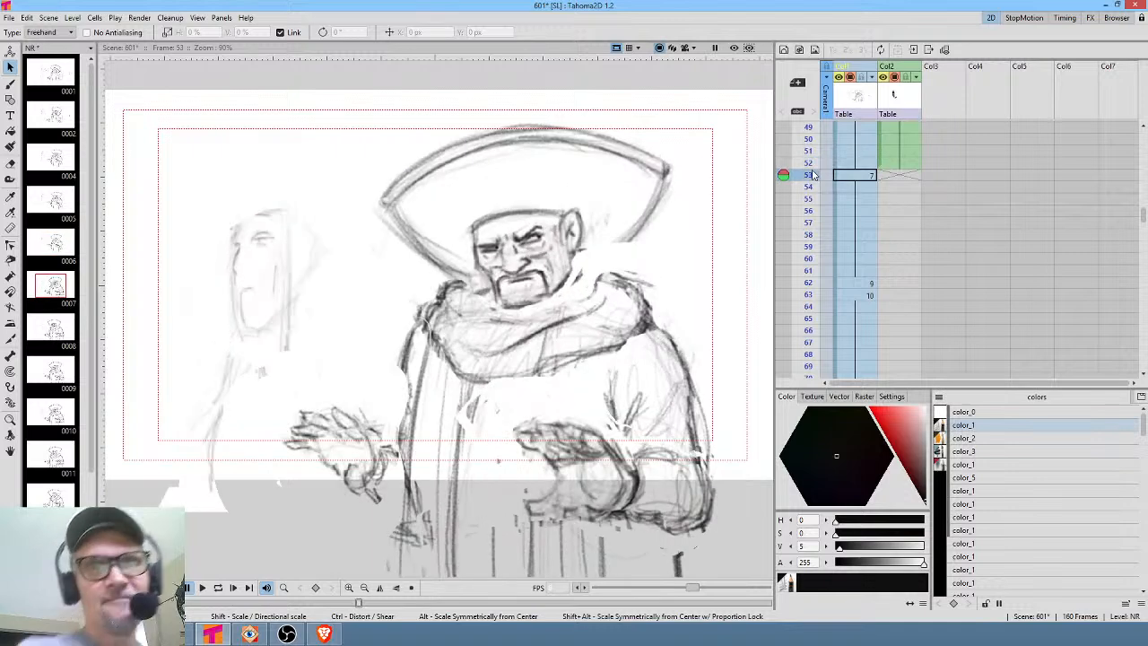
{"action": "mouse_move", "coordinate": [813, 175]}
{"action": "left_mouse_down"}
{"action": "mouse_move", "coordinate": [810, 140]}
{"action": "mouse_move", "coordinate": [806, 176]}
{"action": "mouse_move", "coordinate": [812, 154]}
{"action": "mouse_move", "coordinate": [817, 176]}
{"action": "left_mouse_up"}
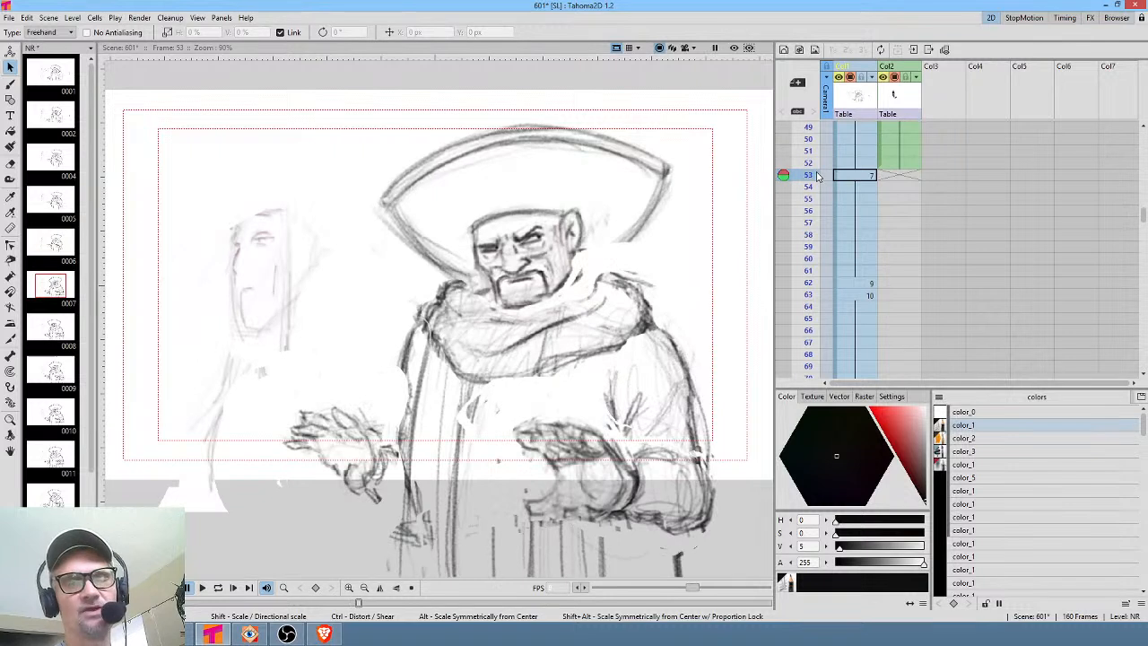
{"action": "mouse_move", "coordinate": [816, 177]}
{"action": "left_mouse_down"}
{"action": "mouse_move", "coordinate": [814, 331]}
{"action": "mouse_move", "coordinate": [812, 248]}
{"action": "mouse_move", "coordinate": [806, 307]}
{"action": "mouse_move", "coordinate": [807, 271]}
{"action": "left_mouse_up"}
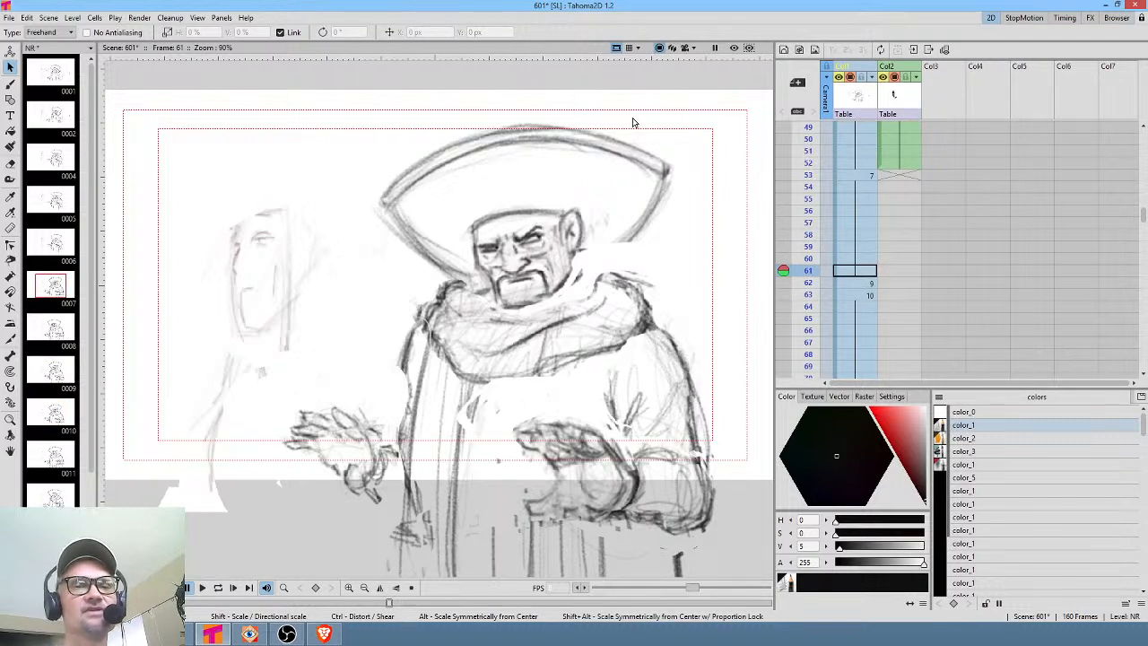
{"action": "left_click", "coordinate": [810, 176]}
{"action": "scroll", "coordinate": [808, 183], "scroll_direction": "down", "scroll_amount": 2}
{"action": "scroll", "coordinate": [809, 180], "scroll_direction": "down", "scroll_amount": 1}
{"action": "mouse_move", "coordinate": [810, 179]}
{"action": "left_mouse_down"}
{"action": "mouse_move", "coordinate": [812, 320]}
{"action": "mouse_move", "coordinate": [810, 278]}
{"action": "left_mouse_up"}
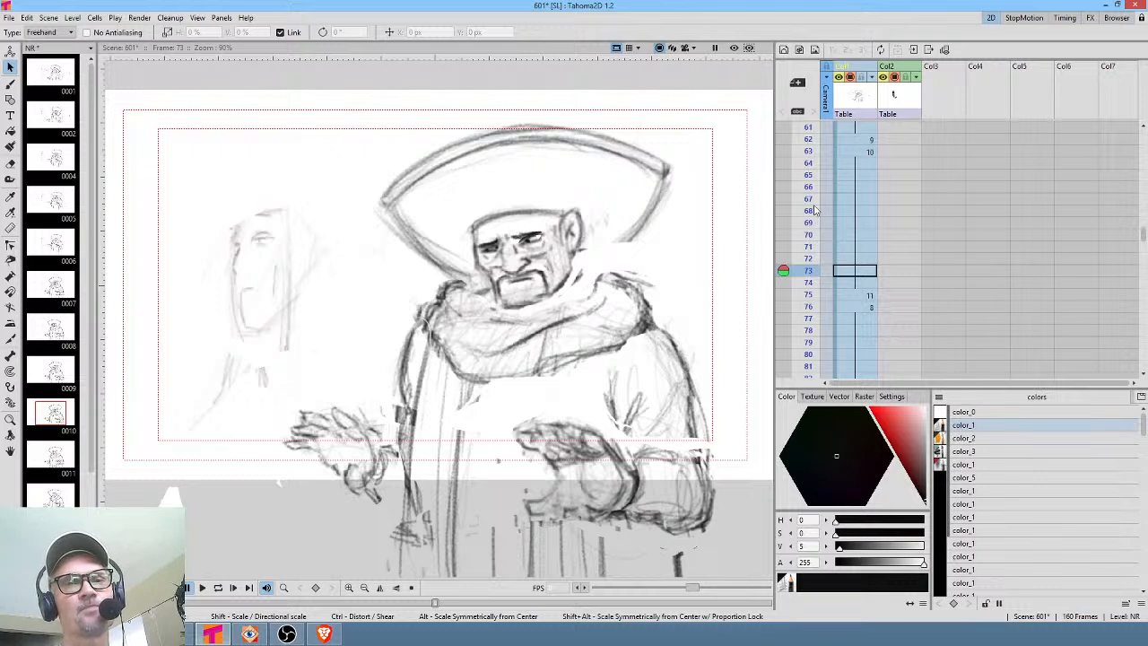
Scrub the NR column from frame 73 back through frame 62 and the opening frames to review the drawings.
{"action": "mouse_move", "coordinate": [809, 273]}
{"action": "left_mouse_down"}
{"action": "mouse_move", "coordinate": [803, 332]}
{"action": "mouse_move", "coordinate": [813, 248]}
{"action": "mouse_move", "coordinate": [807, 330]}
{"action": "mouse_move", "coordinate": [810, 259]}
{"action": "mouse_move", "coordinate": [825, 311]}
{"action": "mouse_move", "coordinate": [831, 294]}
{"action": "mouse_move", "coordinate": [825, 320]}
{"action": "left_mouse_up"}
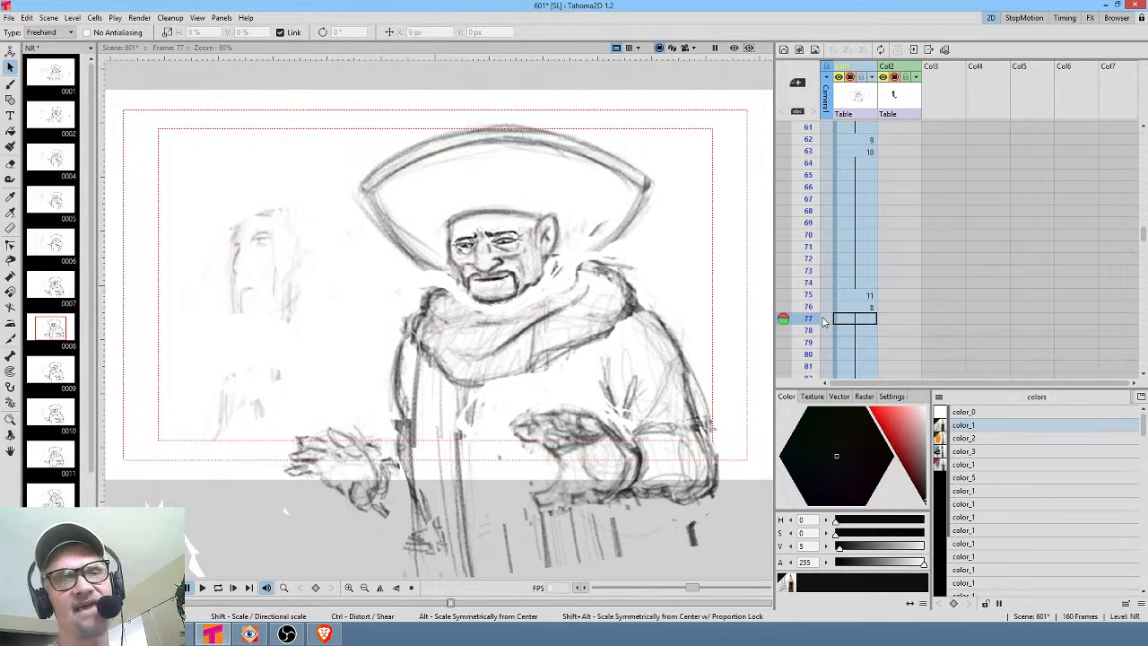
{"action": "left_click", "coordinate": [857, 141]}
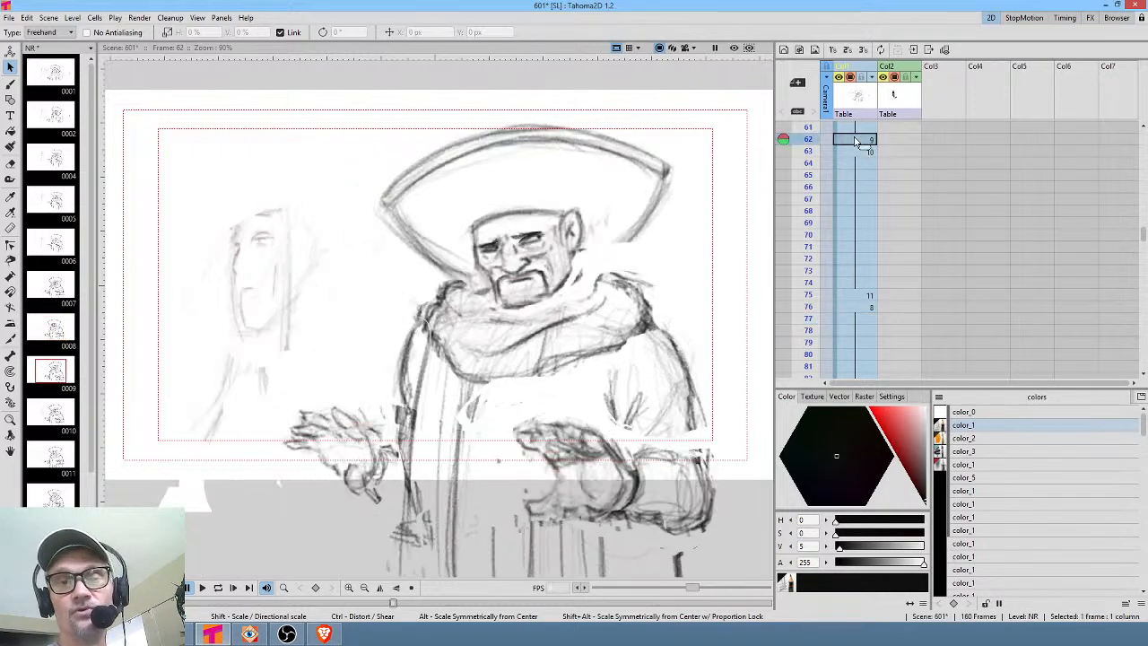
{"action": "scroll", "coordinate": [857, 141], "scroll_direction": "up", "scroll_amount": 10}
{"action": "mouse_move", "coordinate": [807, 130]}
{"action": "left_mouse_down"}
{"action": "mouse_move", "coordinate": [805, 255]}
{"action": "mouse_move", "coordinate": [811, 152]}
{"action": "mouse_move", "coordinate": [816, 246]}
{"action": "mouse_move", "coordinate": [826, 224]}
{"action": "mouse_move", "coordinate": [810, 219]}
{"action": "mouse_move", "coordinate": [815, 258]}
{"action": "mouse_move", "coordinate": [837, 139]}
{"action": "mouse_move", "coordinate": [836, 129]}
{"action": "mouse_move", "coordinate": [818, 271]}
{"action": "left_mouse_up"}
{"action": "scroll", "coordinate": [859, 231], "scroll_direction": "down", "scroll_amount": 3}
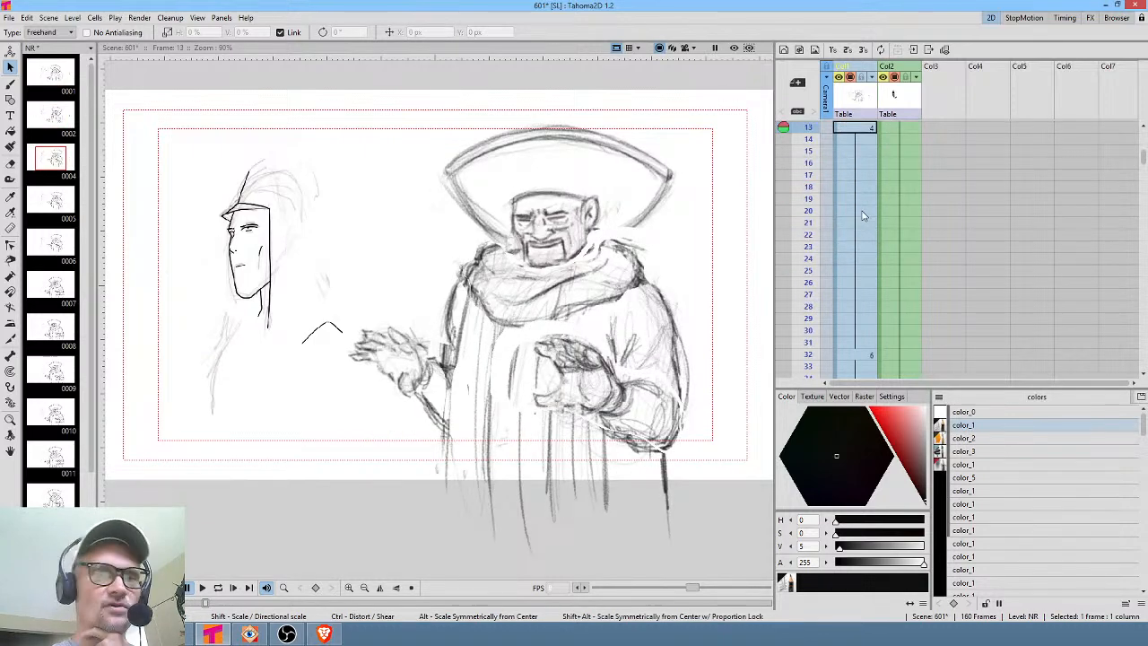
{"action": "scroll", "coordinate": [862, 213], "scroll_direction": "down", "scroll_amount": 3}
{"action": "left_click_drag", "start_coordinate": [813, 159], "coordinate": [808, 191]}
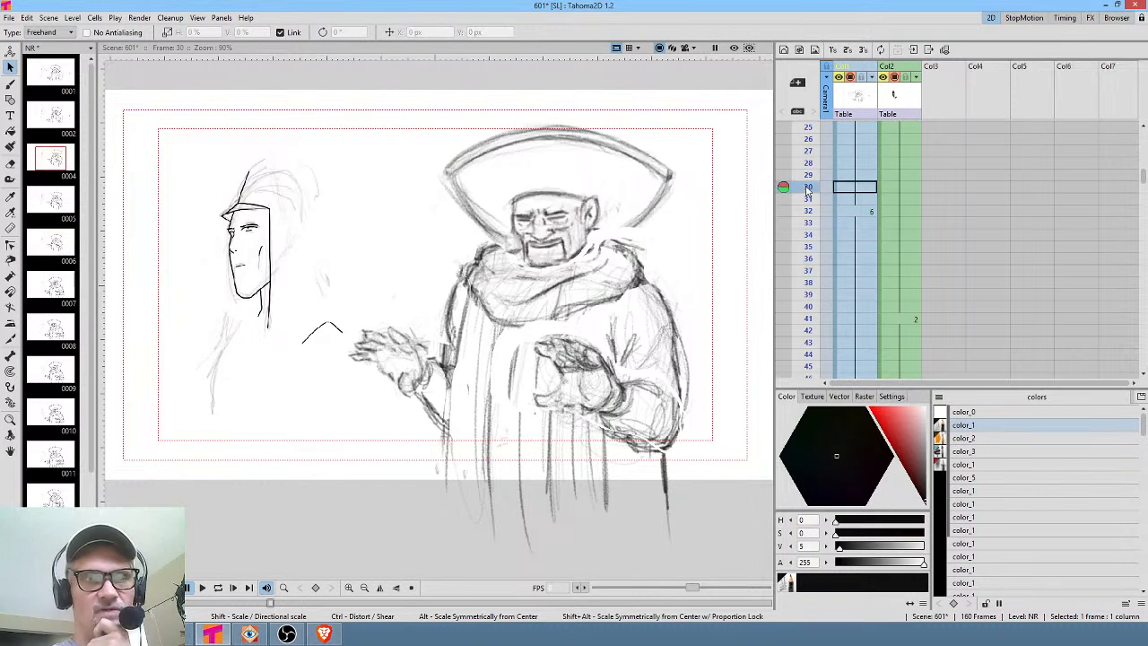
{"action": "scroll", "coordinate": [847, 205], "scroll_direction": "down", "scroll_amount": 3}
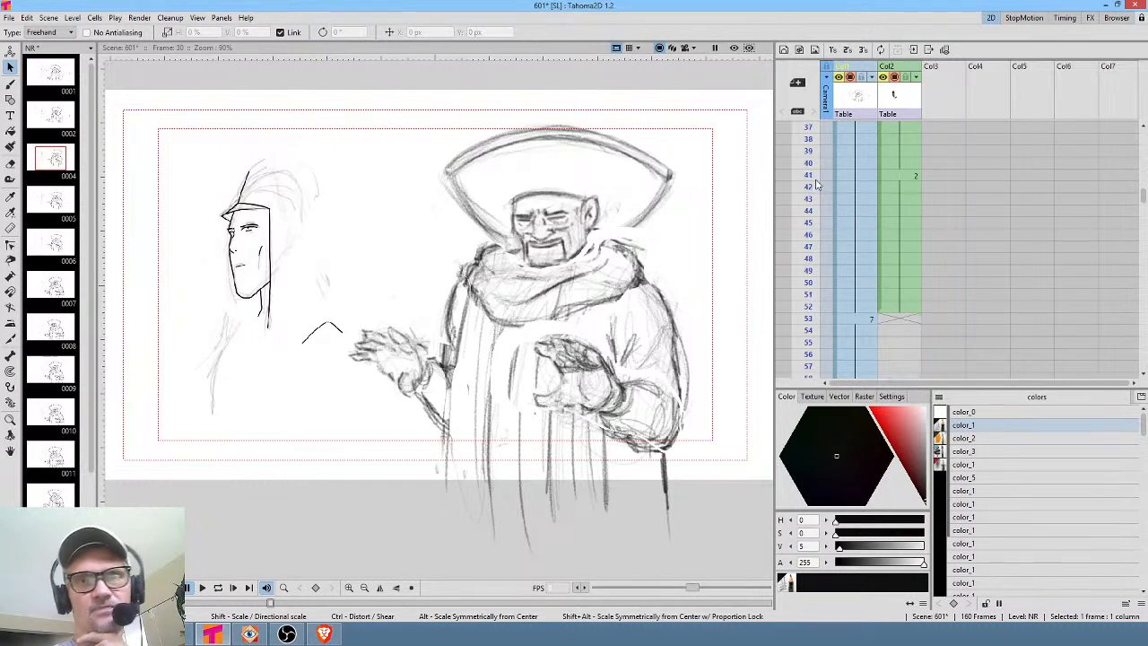
{"action": "scroll", "coordinate": [850, 211], "scroll_direction": "up", "scroll_amount": 9}
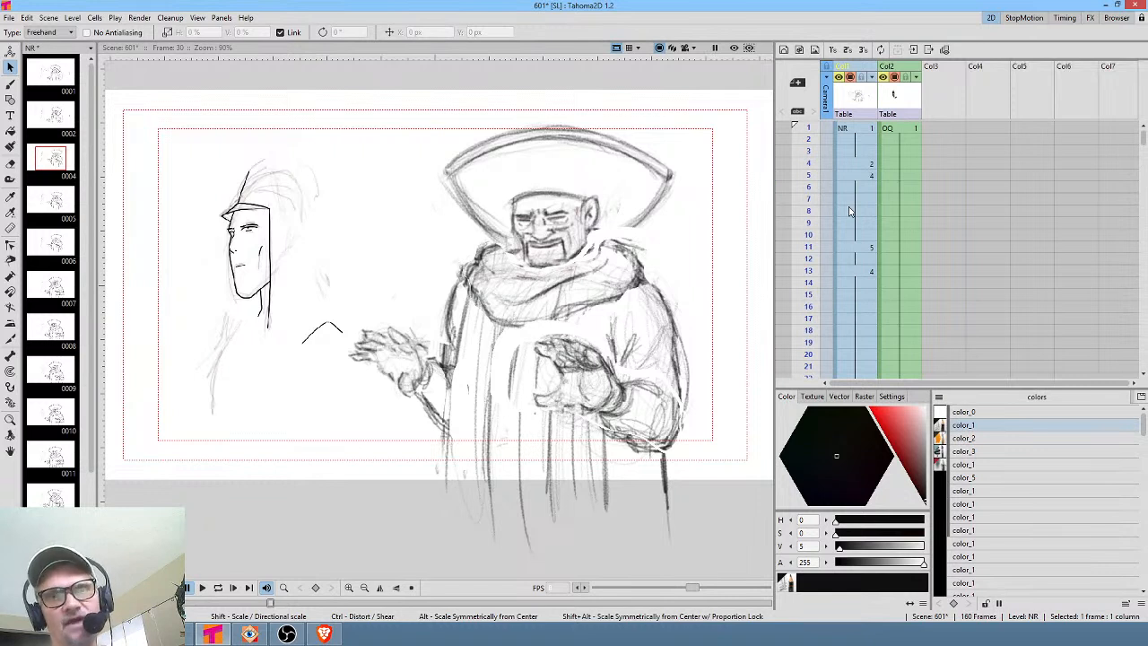
Select the NR column and scrub from frame 1 through frame 20 to check the early key drawings.
{"action": "left_click", "coordinate": [849, 113]}
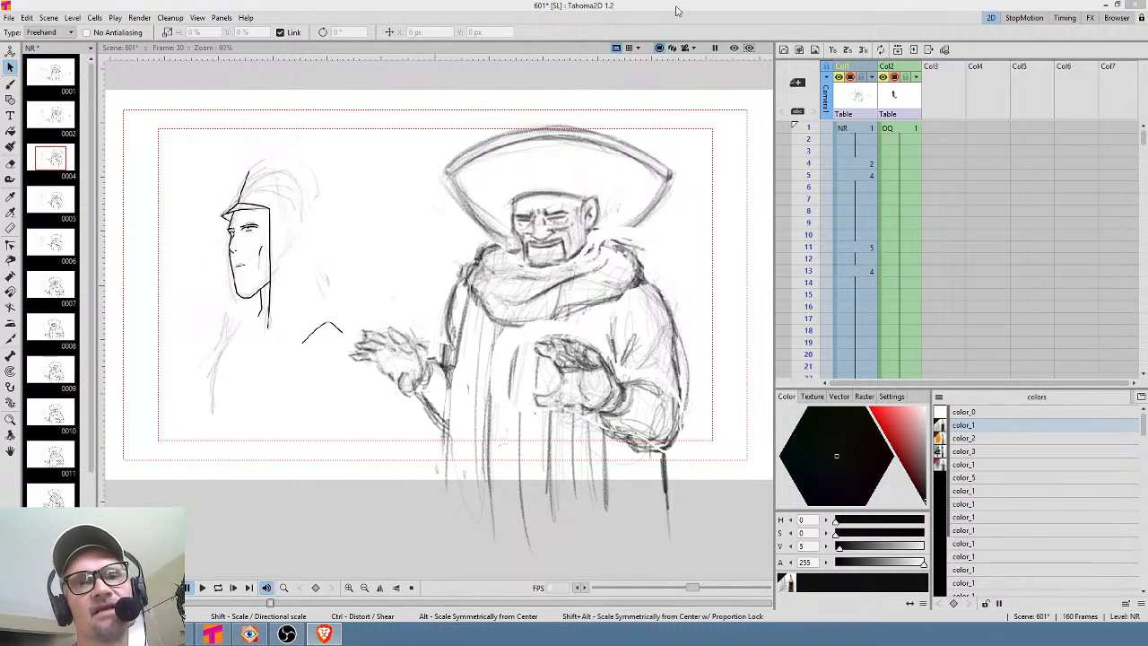
{"action": "left_click", "coordinate": [859, 130]}
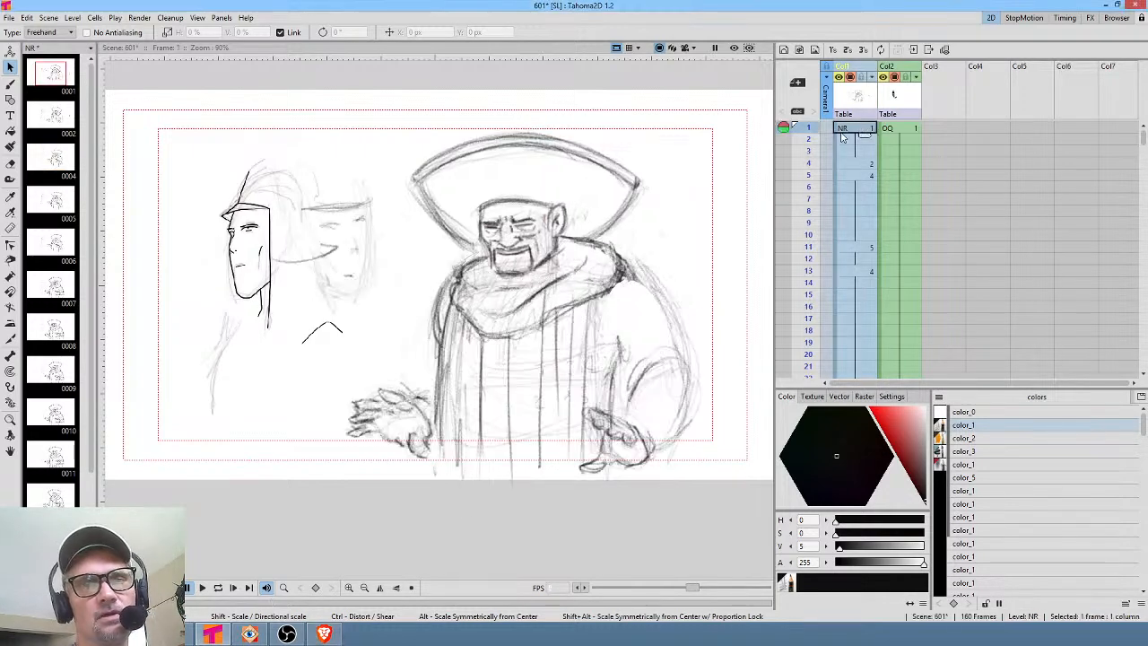
{"action": "left_click_drag", "start_coordinate": [808, 130], "coordinate": [794, 227]}
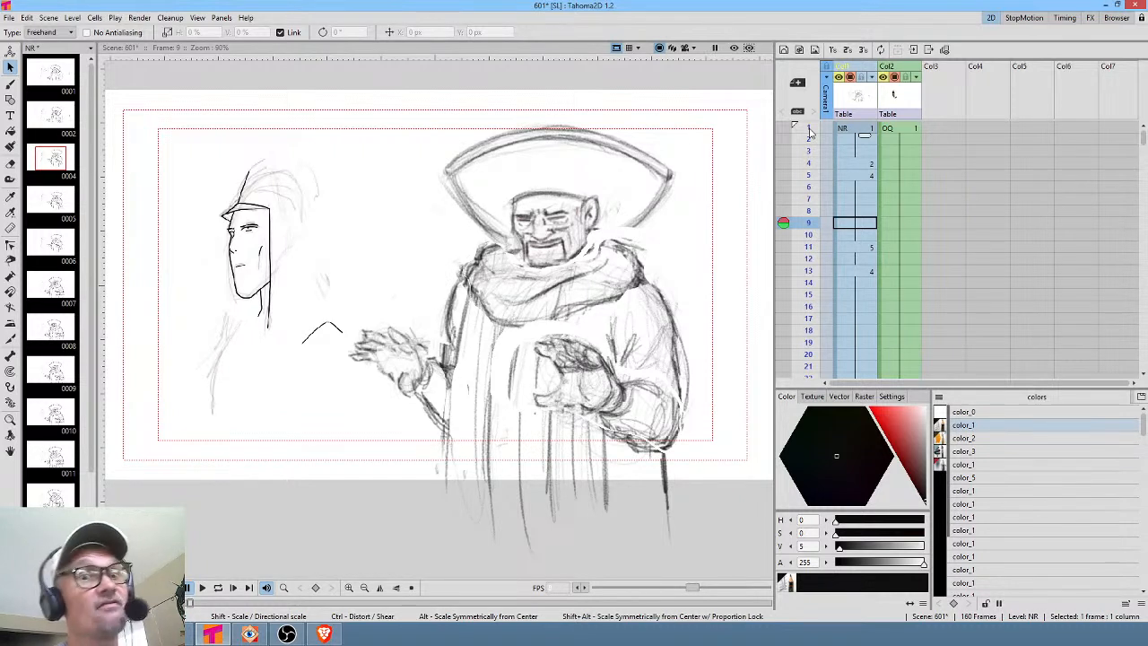
{"action": "left_click_drag", "start_coordinate": [811, 133], "coordinate": [819, 271]}
{"action": "scroll", "coordinate": [853, 199], "scroll_direction": "down", "scroll_amount": 2}
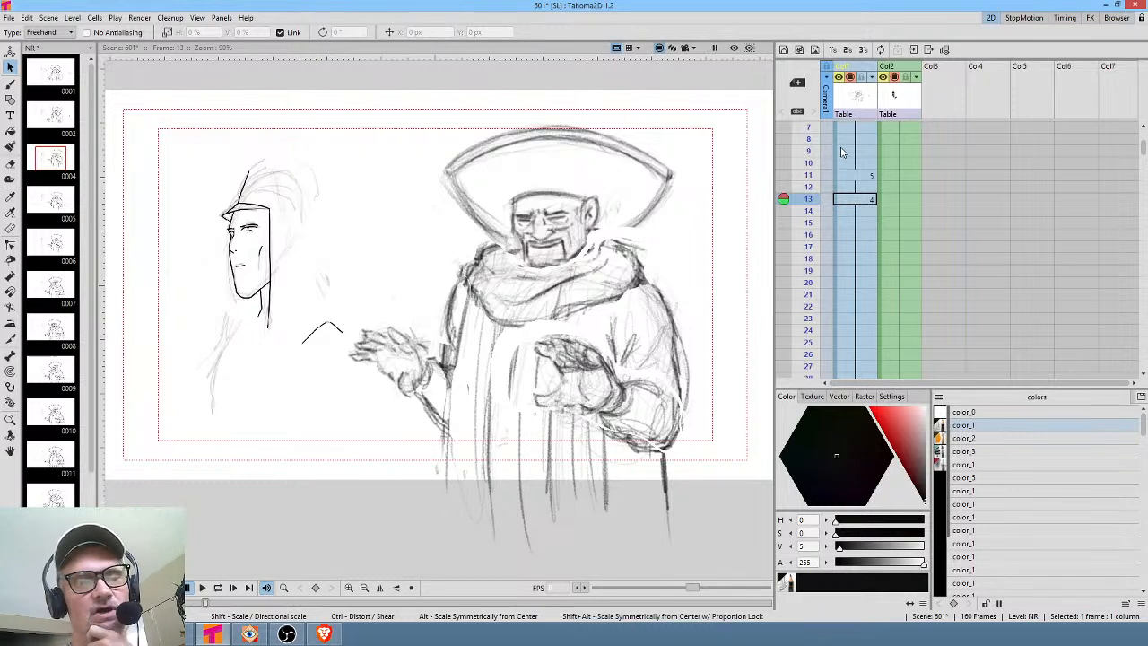
{"action": "left_click_drag", "start_coordinate": [806, 203], "coordinate": [799, 244]}
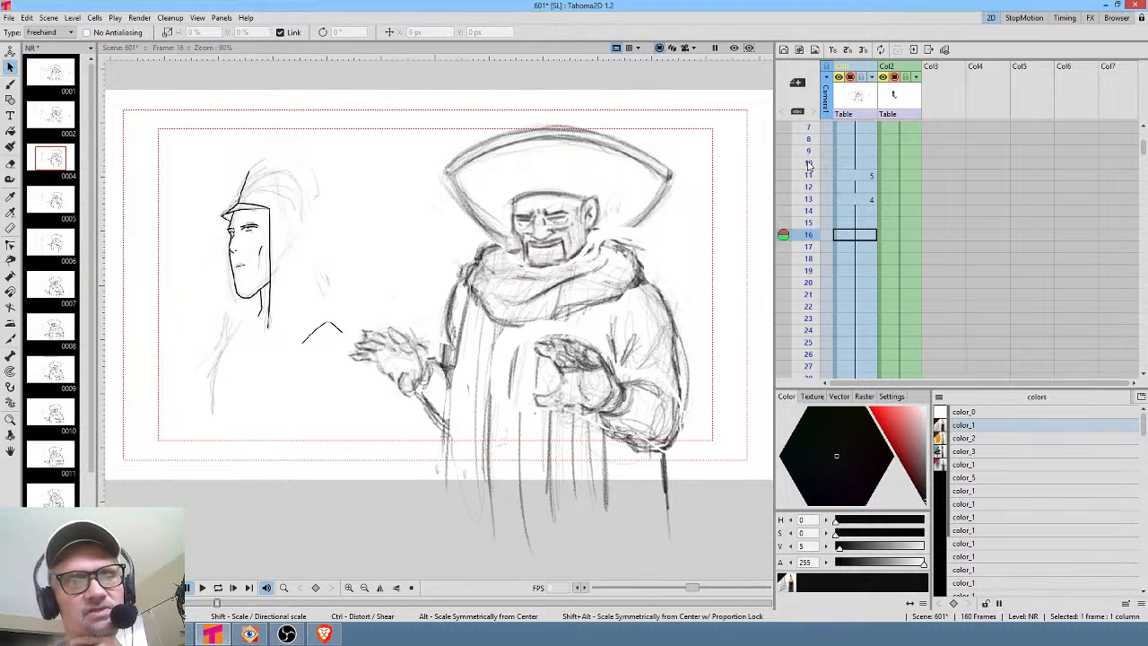
{"action": "mouse_move", "coordinate": [809, 164]}
{"action": "left_mouse_down"}
{"action": "mouse_move", "coordinate": [809, 302]}
{"action": "mouse_move", "coordinate": [807, 282]}
{"action": "left_mouse_up"}
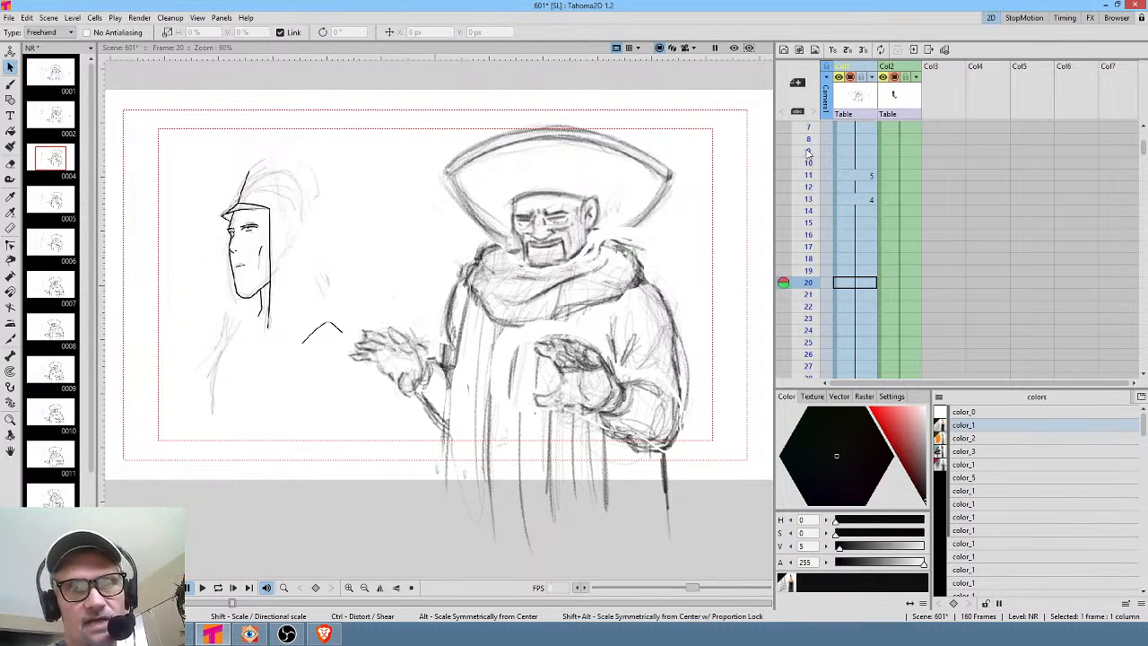
{"action": "left_click_drag", "start_coordinate": [809, 167], "coordinate": [811, 259]}
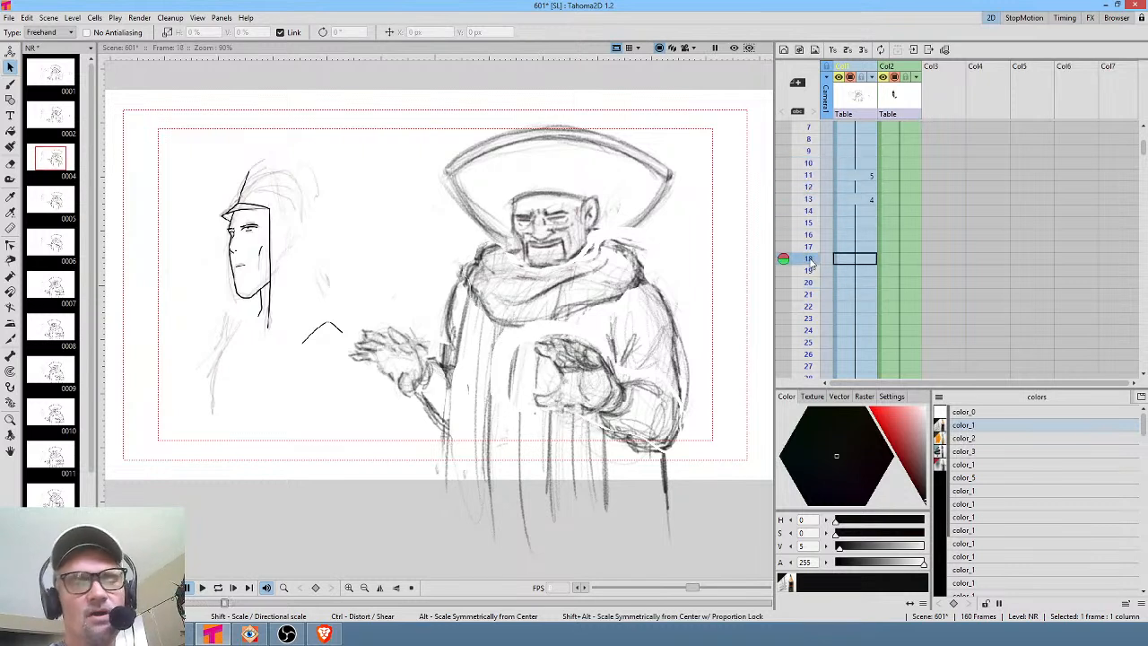
Scrub the NR column from frame 16 down to frame 55 to review the drawing changes.
{"action": "left_click", "coordinate": [862, 236]}
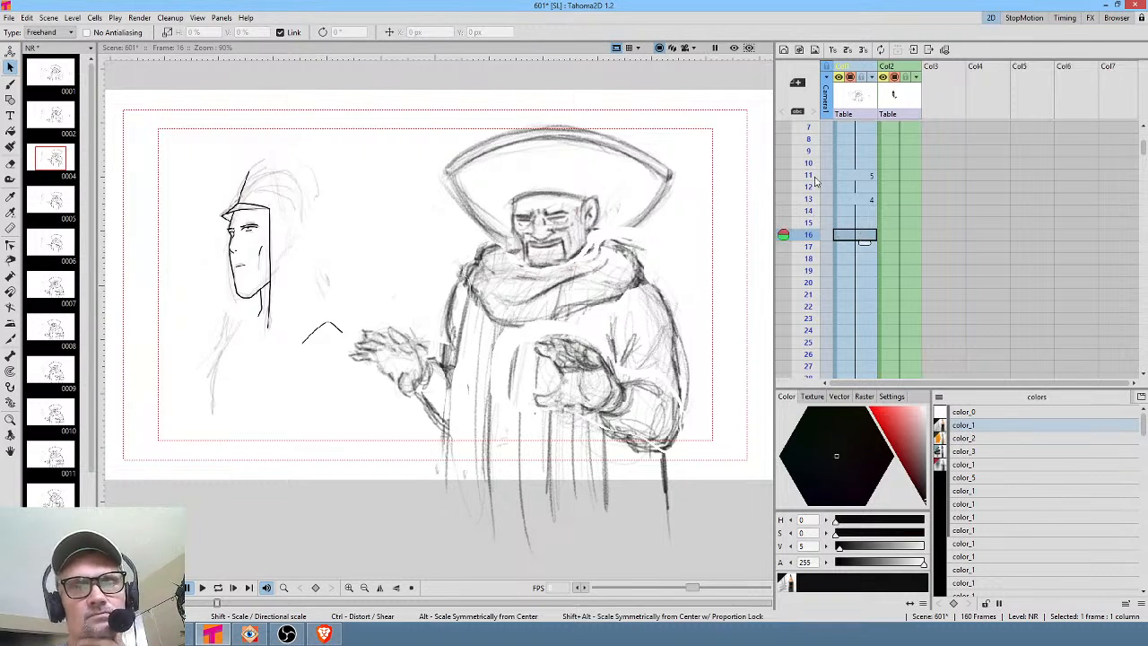
{"action": "scroll", "coordinate": [847, 181], "scroll_direction": "down", "scroll_amount": 4}
{"action": "scroll", "coordinate": [849, 183], "scroll_direction": "up", "scroll_amount": 2}
{"action": "mouse_move", "coordinate": [813, 191]}
{"action": "left_mouse_down"}
{"action": "mouse_move", "coordinate": [801, 361]}
{"action": "mouse_move", "coordinate": [800, 347]}
{"action": "left_mouse_up"}
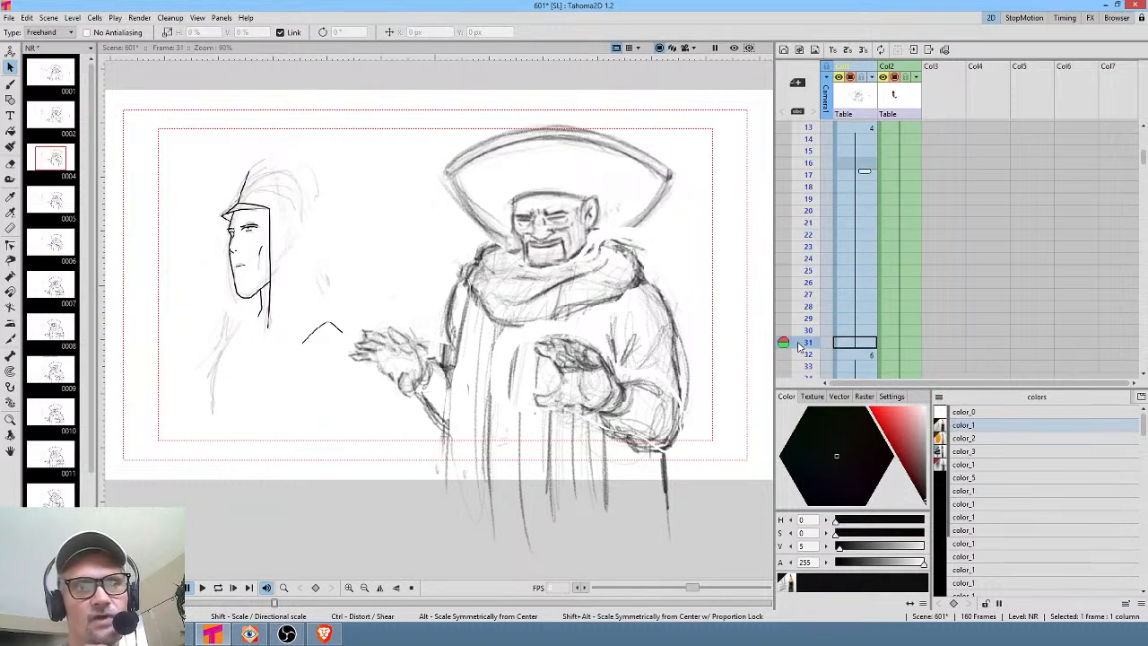
{"action": "scroll", "coordinate": [892, 245], "scroll_direction": "down", "scroll_amount": 4}
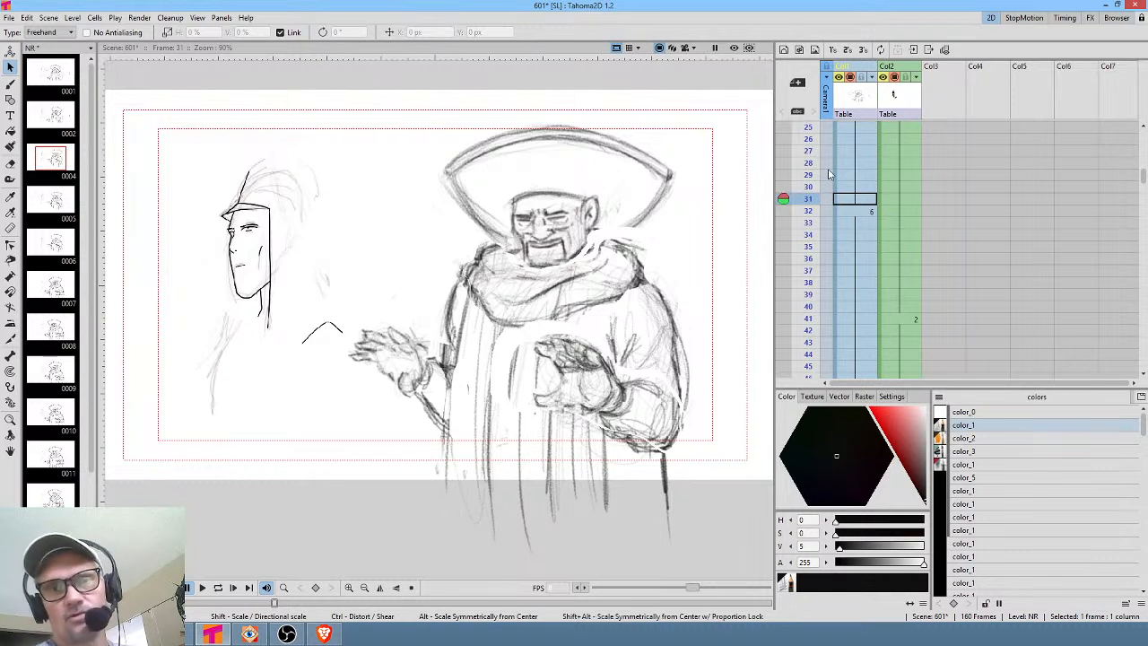
{"action": "mouse_move", "coordinate": [807, 170]}
{"action": "left_mouse_down"}
{"action": "mouse_move", "coordinate": [803, 297]}
{"action": "mouse_move", "coordinate": [806, 284]}
{"action": "left_mouse_up"}
{"action": "scroll", "coordinate": [851, 237], "scroll_direction": "down", "scroll_amount": 2}
{"action": "left_click_drag", "start_coordinate": [814, 185], "coordinate": [814, 247]}
{"action": "scroll", "coordinate": [846, 237], "scroll_direction": "down", "scroll_amount": 4}
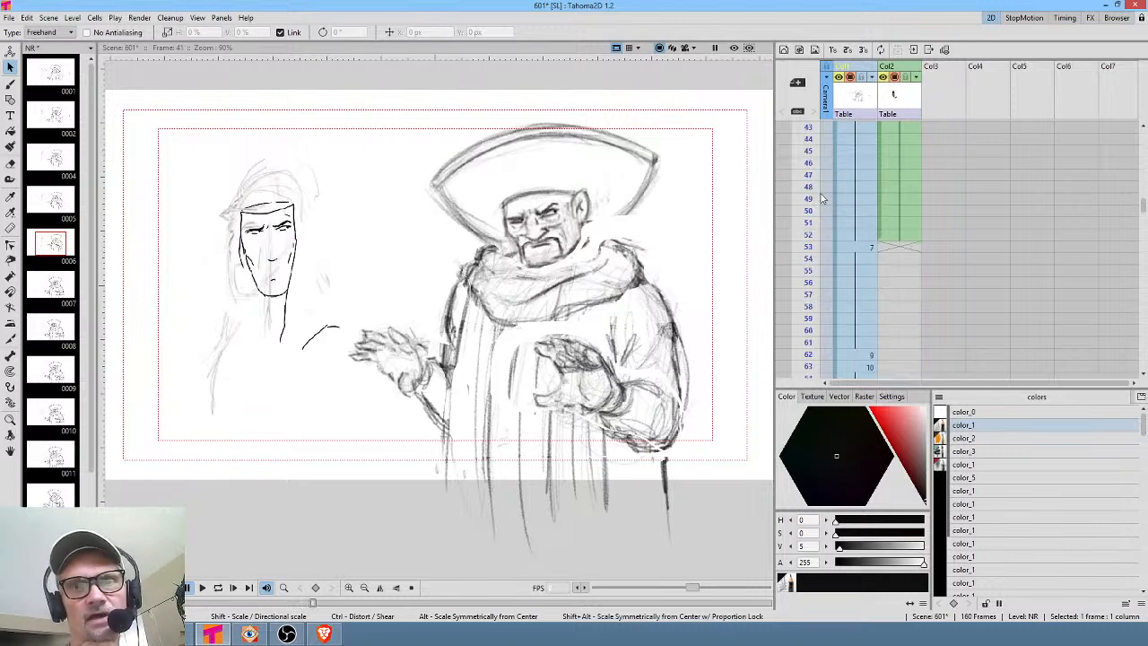
{"action": "mouse_move", "coordinate": [813, 176]}
{"action": "left_mouse_down"}
{"action": "mouse_move", "coordinate": [814, 321]}
{"action": "mouse_move", "coordinate": [815, 248]}
{"action": "mouse_move", "coordinate": [818, 270]}
{"action": "left_mouse_up"}
{"action": "scroll", "coordinate": [835, 269], "scroll_direction": "down", "scroll_amount": 2}
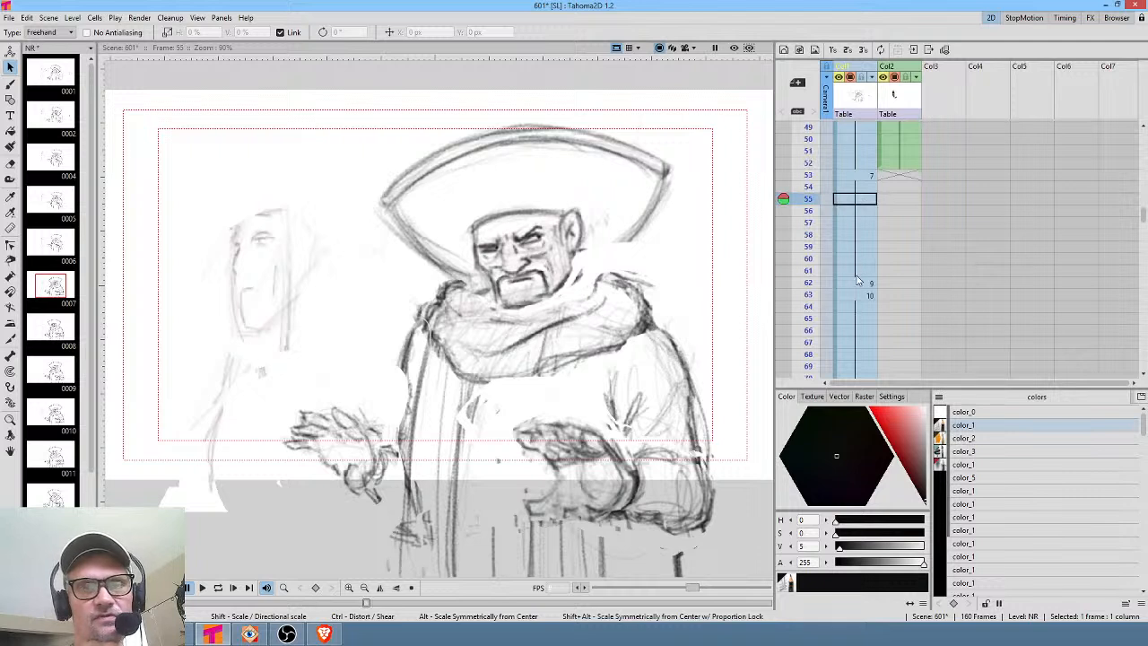
Step through the NR key drawings at frames 62, 63, 75, 76, 90 and 91.
{"action": "left_click", "coordinate": [857, 281]}
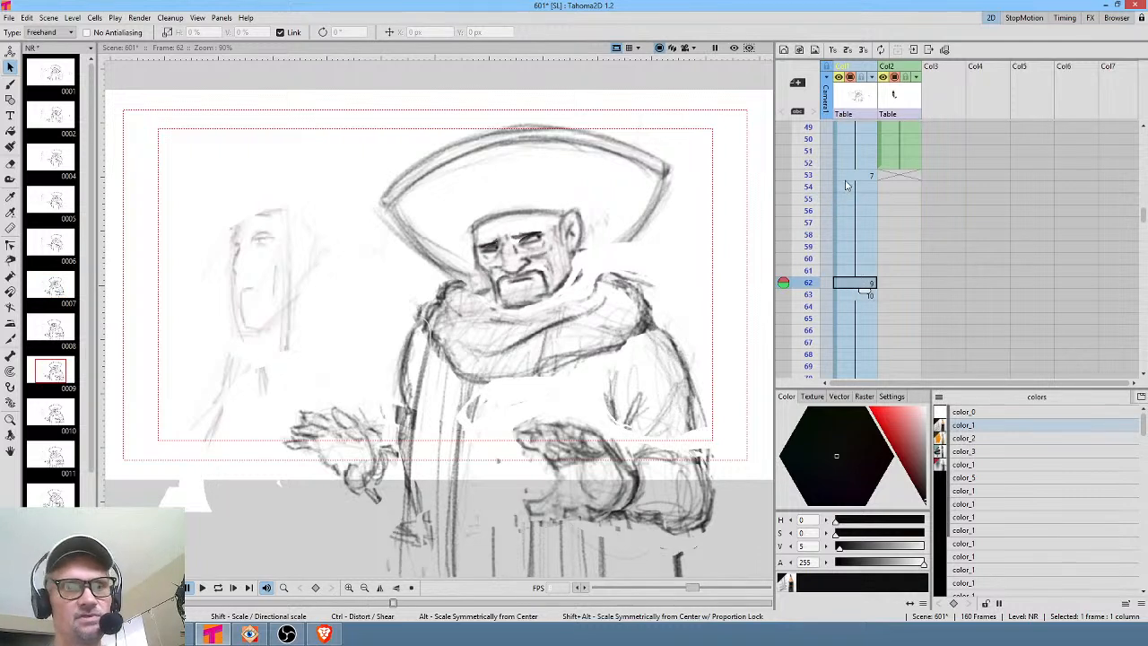
{"action": "left_click", "coordinate": [848, 296]}
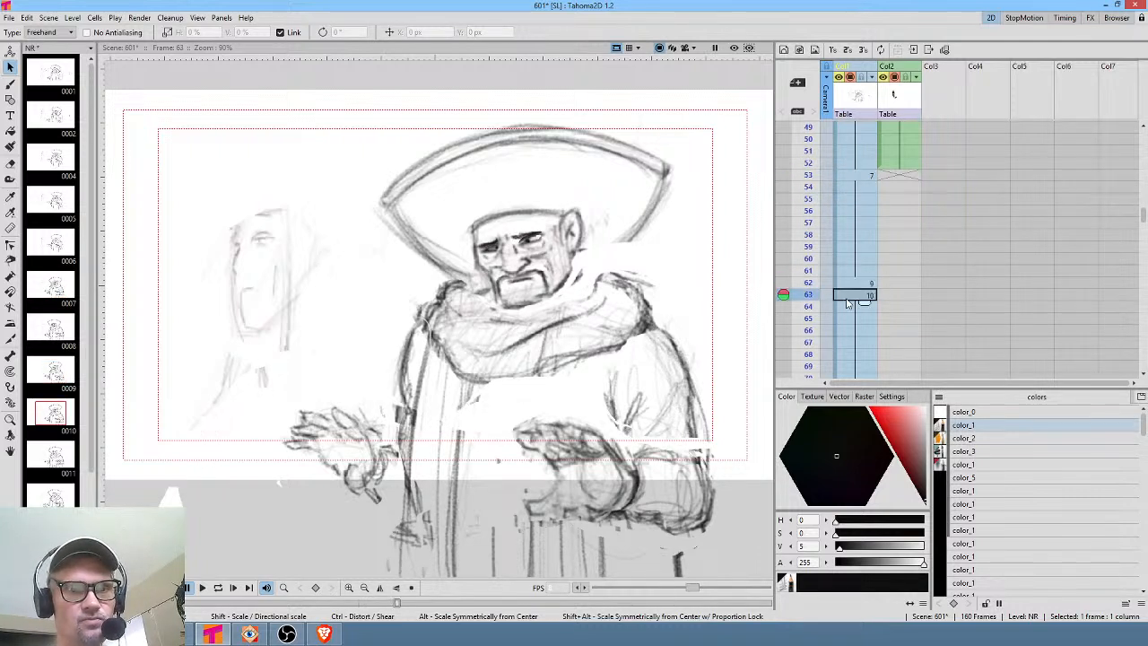
{"action": "scroll", "coordinate": [846, 323], "scroll_direction": "down", "scroll_amount": 2}
{"action": "left_click", "coordinate": [848, 367]}
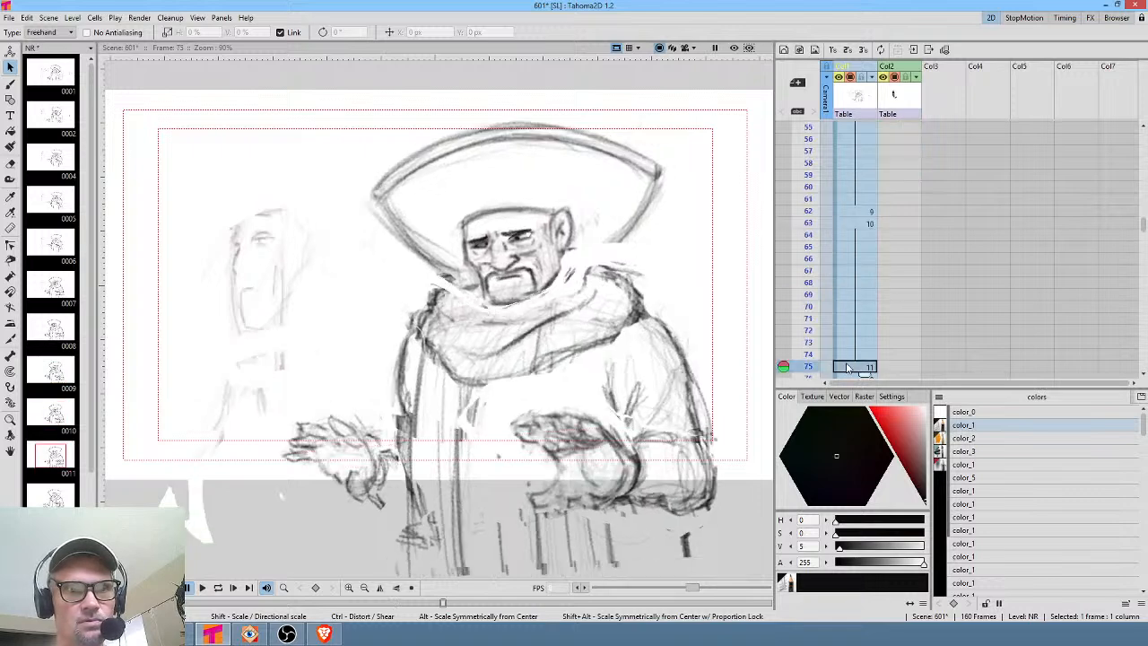
{"action": "scroll", "coordinate": [848, 367], "scroll_direction": "down", "scroll_amount": 4}
{"action": "left_click", "coordinate": [851, 238]}
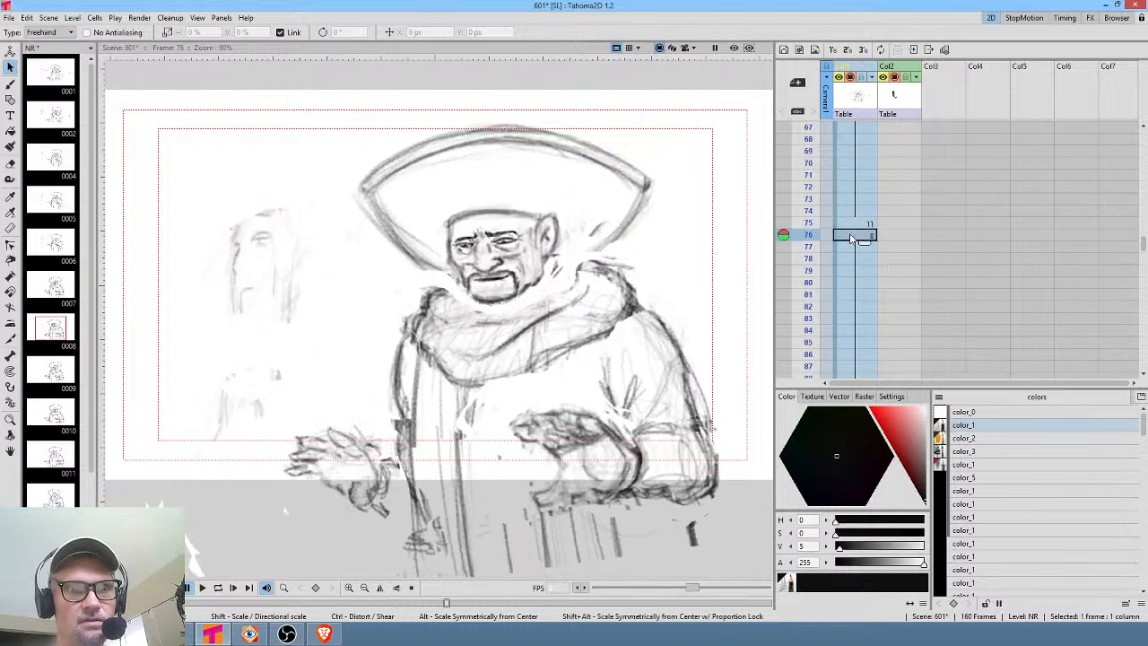
{"action": "scroll", "coordinate": [852, 237], "scroll_direction": "down", "scroll_amount": 6}
{"action": "left_click", "coordinate": [856, 201]}
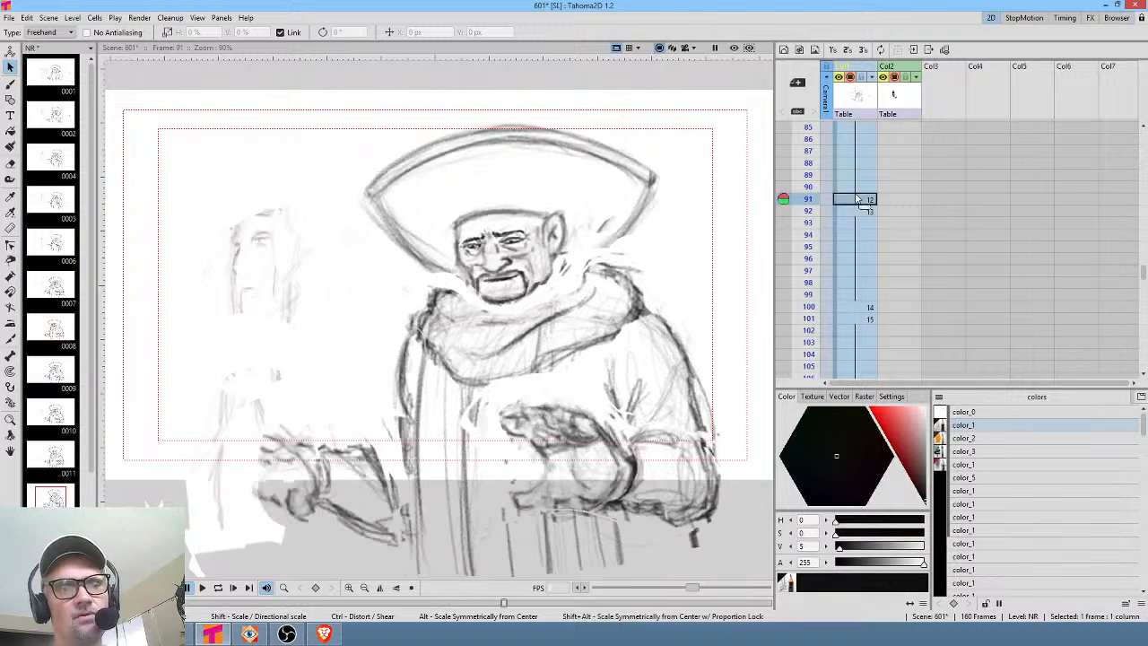
{"action": "left_click", "coordinate": [857, 189]}
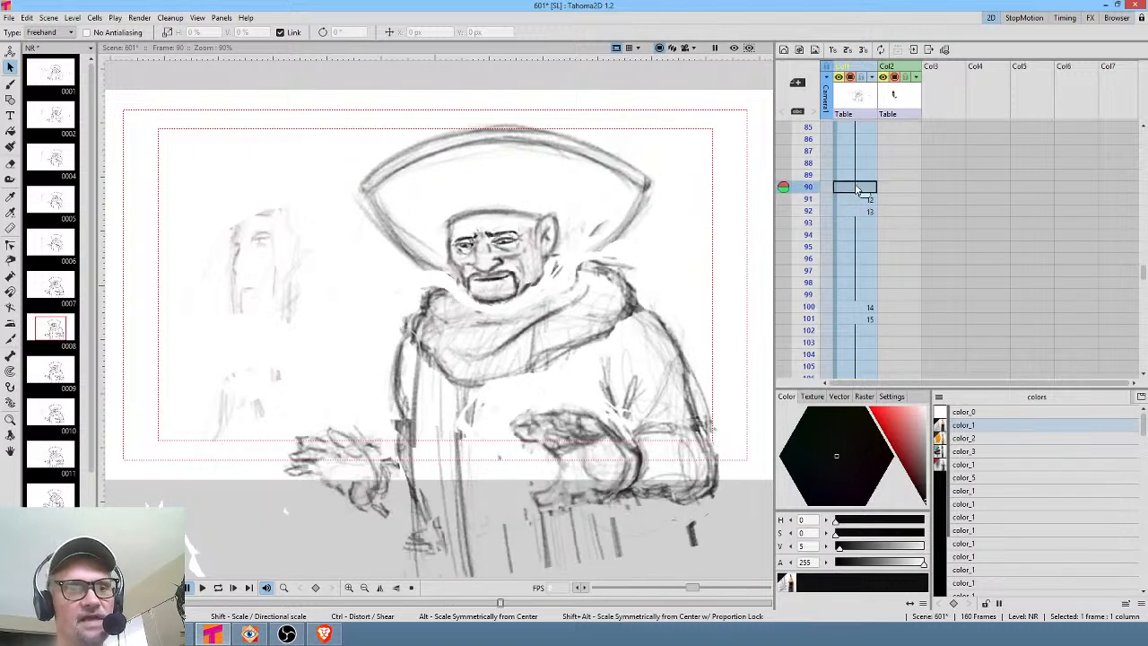
Scrub NR frames 90 to 101 and compare the drawings at frames 91, 100 and 101.
{"action": "left_click", "coordinate": [807, 165]}
{"action": "left_click_drag", "start_coordinate": [807, 166], "coordinate": [799, 319]}
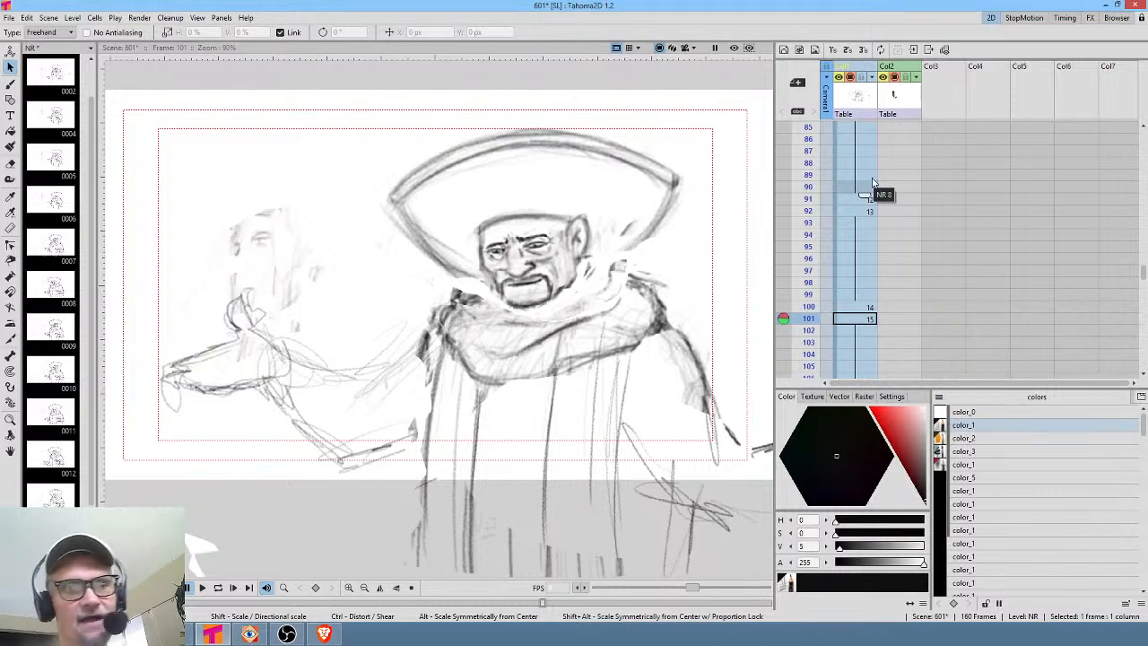
{"action": "left_click", "coordinate": [810, 210]}
{"action": "left_click_drag", "start_coordinate": [810, 227], "coordinate": [810, 318]}
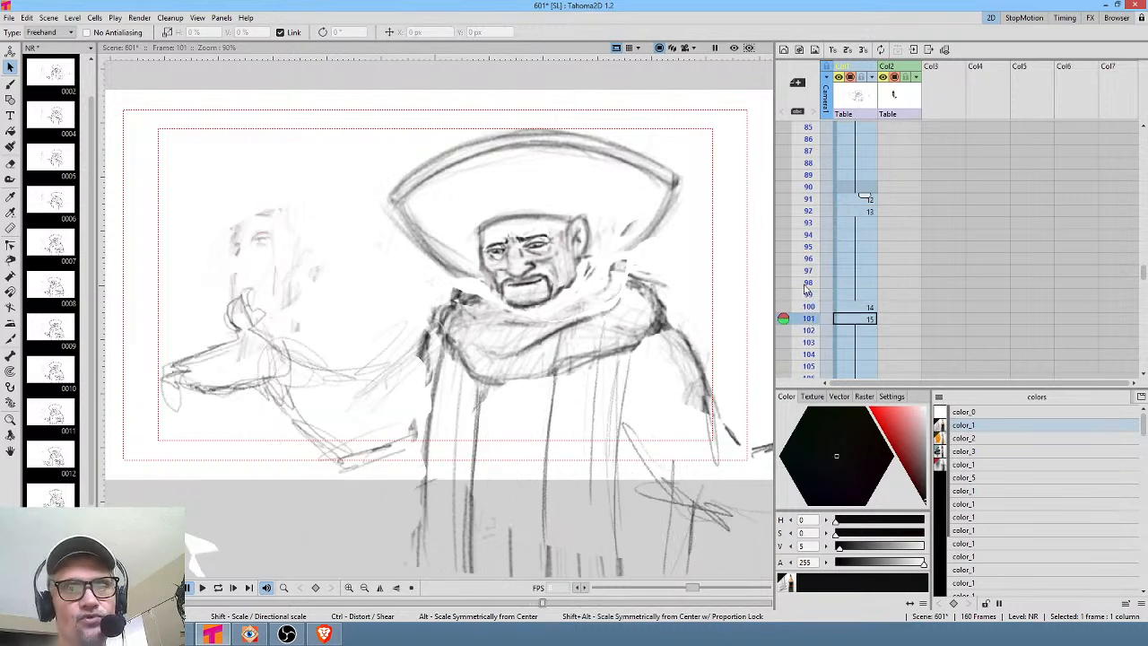
{"action": "left_click", "coordinate": [807, 310]}
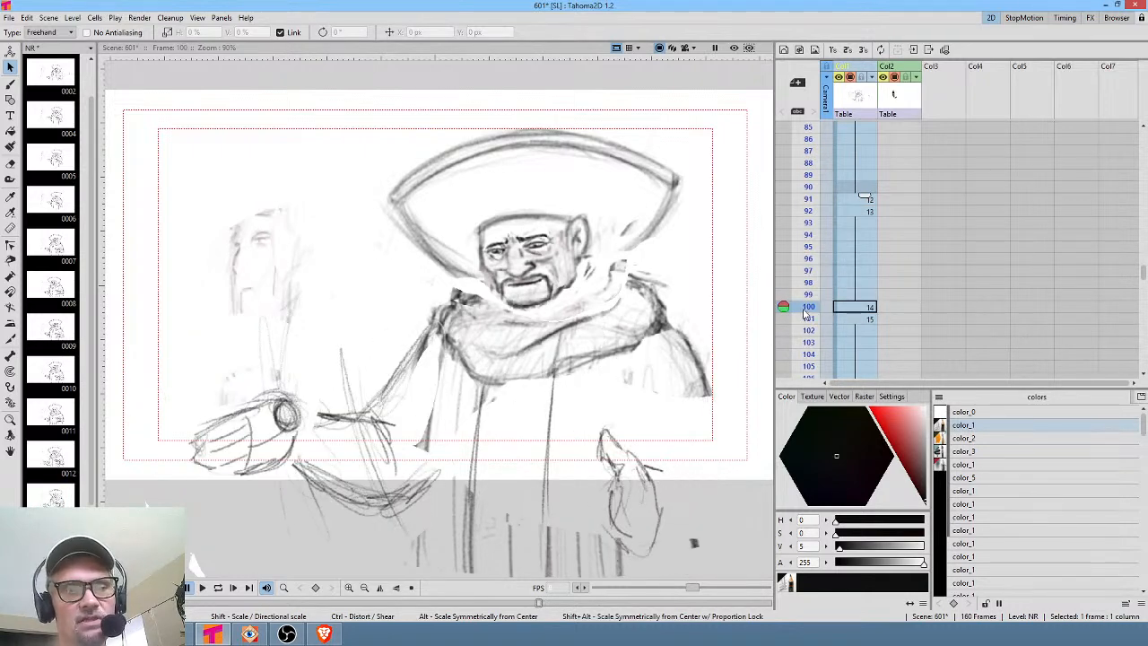
{"action": "left_click_drag", "start_coordinate": [804, 309], "coordinate": [806, 310]}
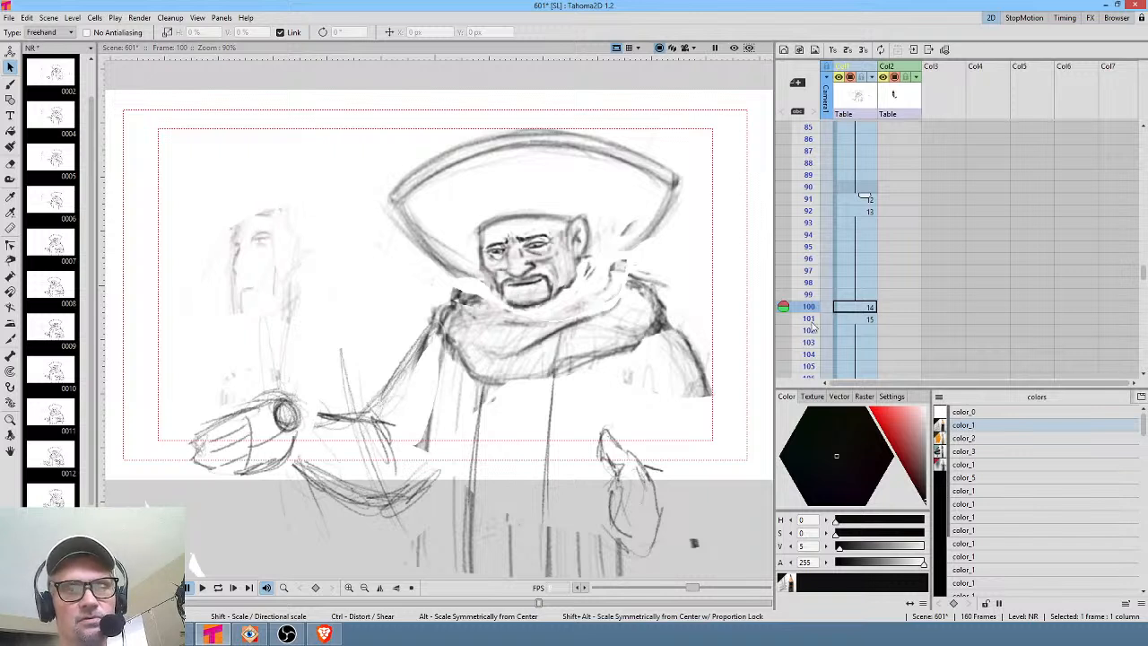
{"action": "left_click", "coordinate": [851, 322]}
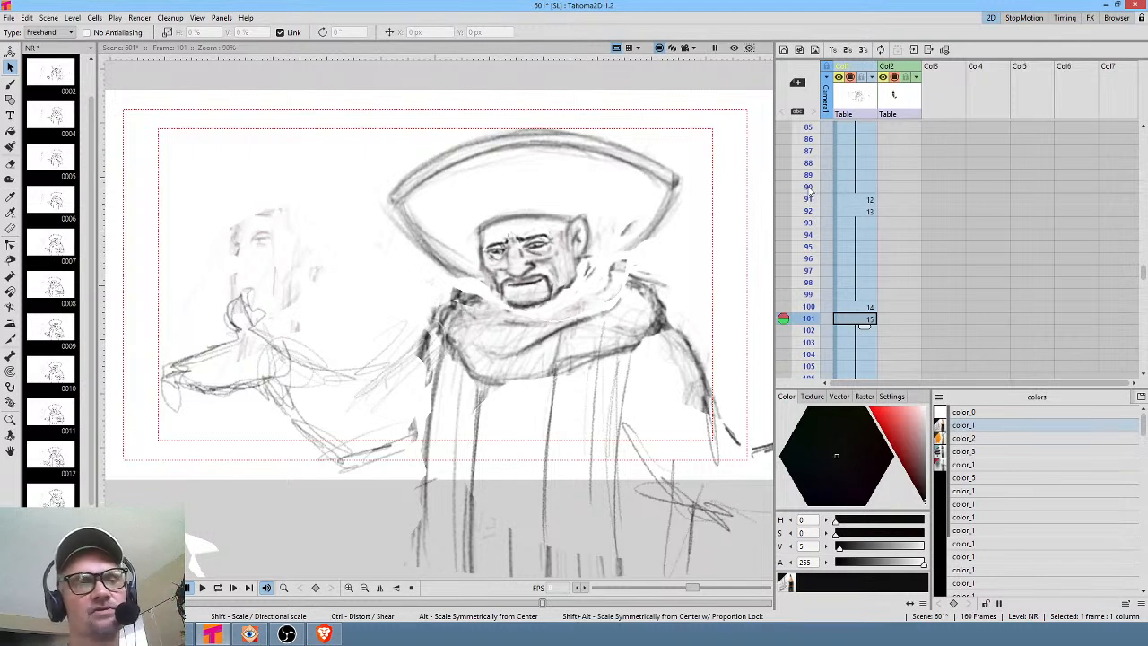
{"action": "mouse_move", "coordinate": [809, 188]}
{"action": "left_mouse_down"}
{"action": "mouse_move", "coordinate": [806, 323]}
{"action": "mouse_move", "coordinate": [810, 225]}
{"action": "mouse_move", "coordinate": [827, 186]}
{"action": "mouse_move", "coordinate": [829, 225]}
{"action": "mouse_move", "coordinate": [834, 193]}
{"action": "mouse_move", "coordinate": [834, 202]}
{"action": "left_mouse_up"}
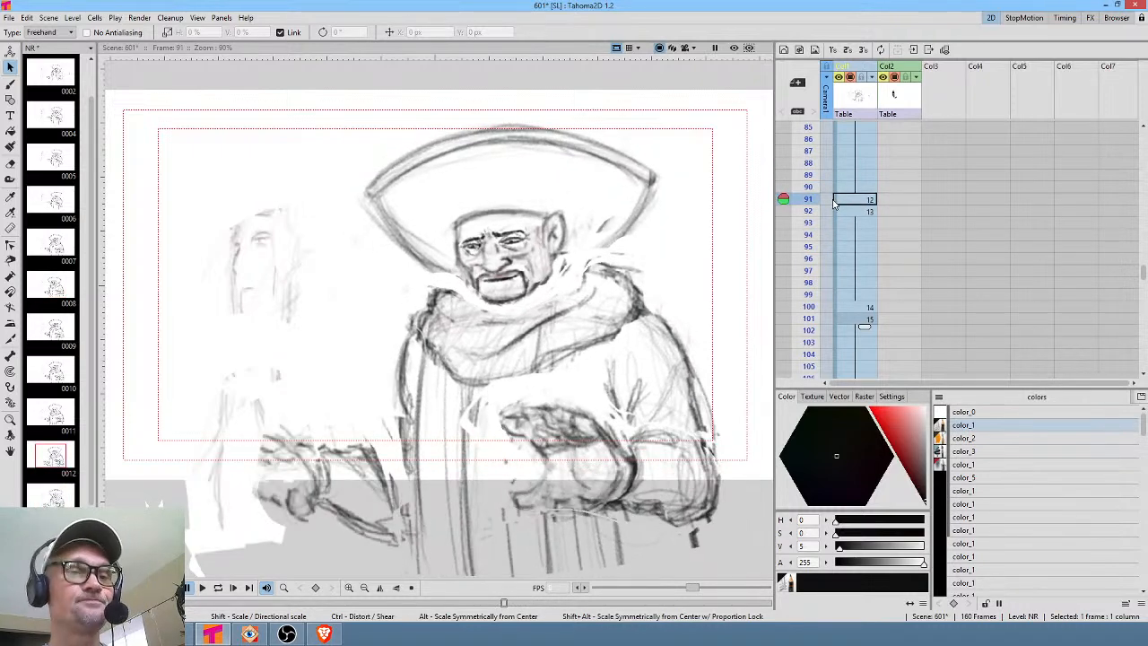
{"action": "left_click", "coordinate": [861, 309]}
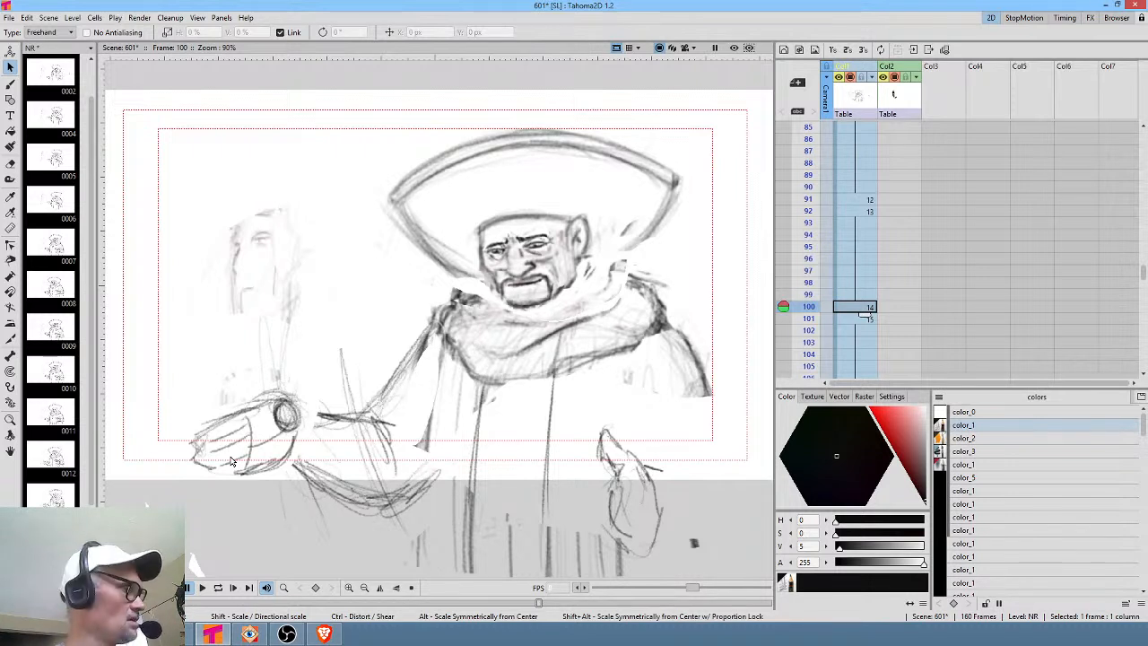
Try sketching an outstretched hand reaching in from the left on frame 100 of the NR level.
{"action": "key", "text": "b"}
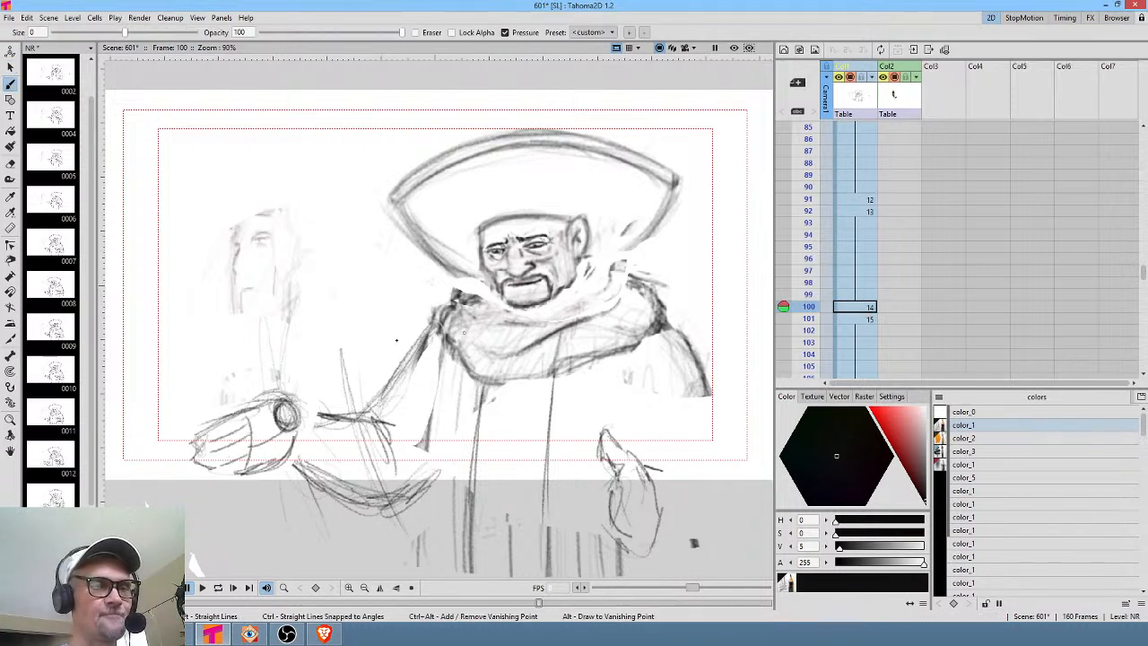
{"action": "left_click", "coordinate": [863, 307]}
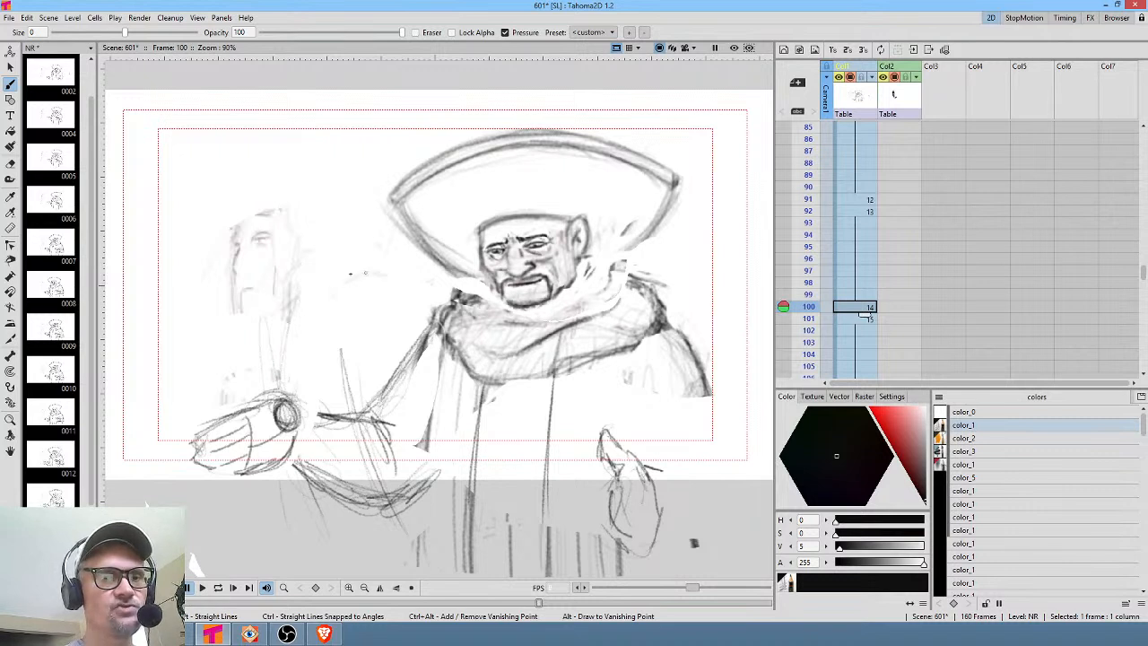
{"action": "left_click_drag", "start_coordinate": [334, 296], "coordinate": [291, 312]}
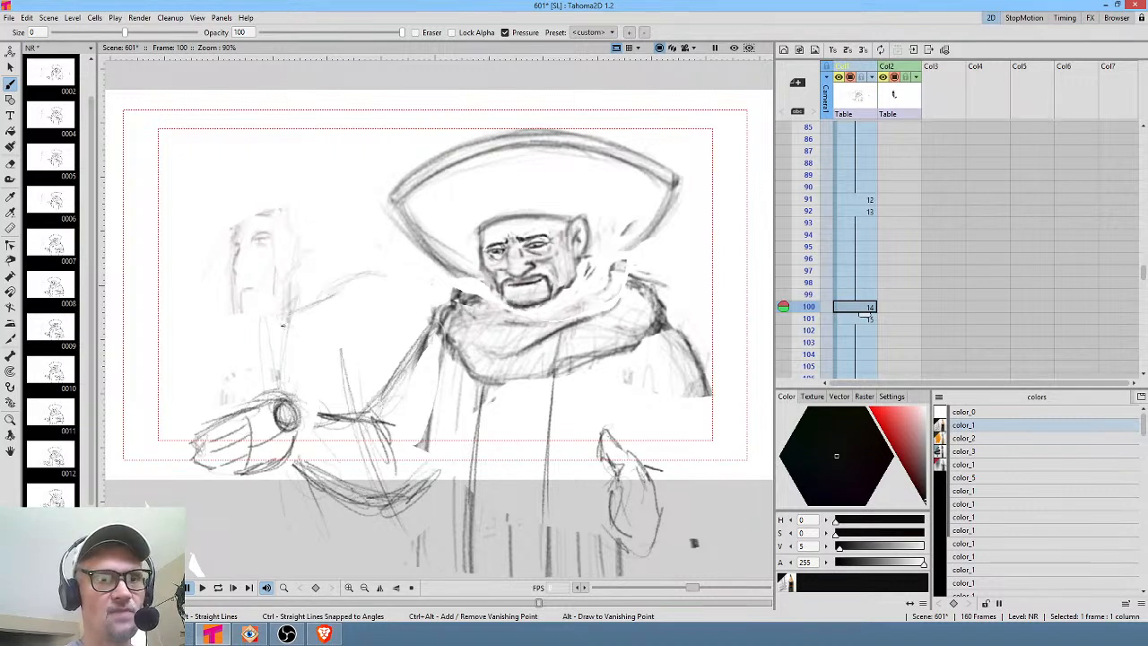
{"action": "mouse_move", "coordinate": [289, 334]}
{"action": "left_mouse_down"}
{"action": "mouse_move", "coordinate": [330, 321]}
{"action": "mouse_move", "coordinate": [332, 339]}
{"action": "left_mouse_up"}
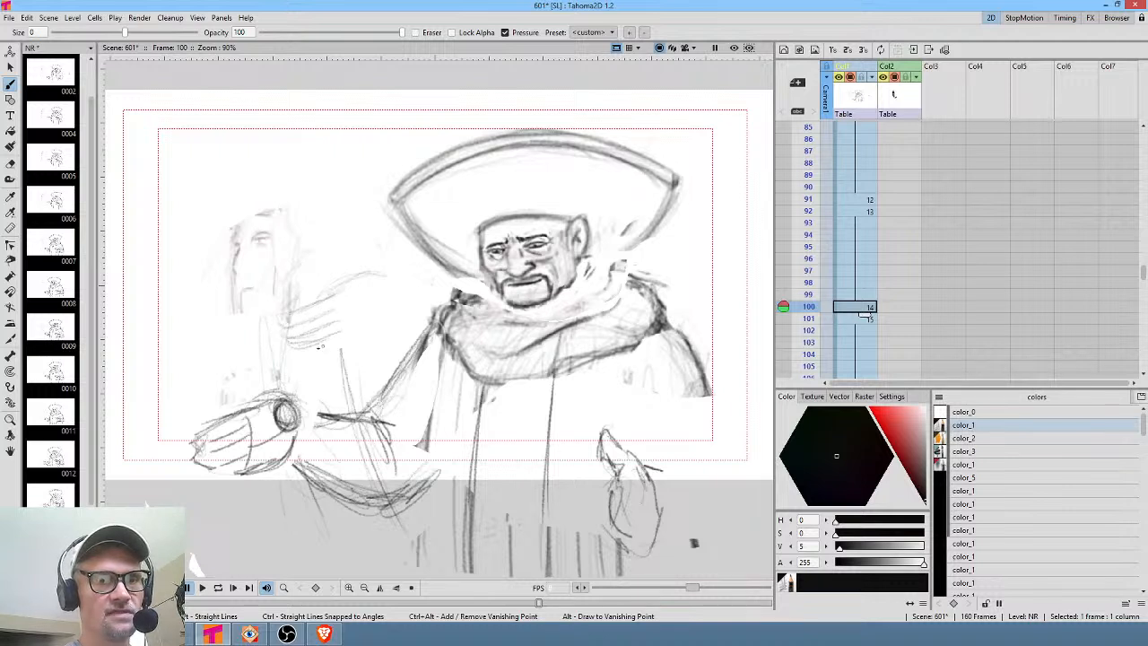
{"action": "mouse_move", "coordinate": [381, 289]}
{"action": "left_mouse_down"}
{"action": "mouse_move", "coordinate": [364, 298]}
{"action": "mouse_move", "coordinate": [370, 311]}
{"action": "mouse_move", "coordinate": [385, 296]}
{"action": "mouse_move", "coordinate": [381, 305]}
{"action": "mouse_move", "coordinate": [372, 276]}
{"action": "mouse_move", "coordinate": [392, 283]}
{"action": "mouse_move", "coordinate": [375, 334]}
{"action": "mouse_move", "coordinate": [352, 337]}
{"action": "mouse_move", "coordinate": [354, 316]}
{"action": "left_mouse_up"}
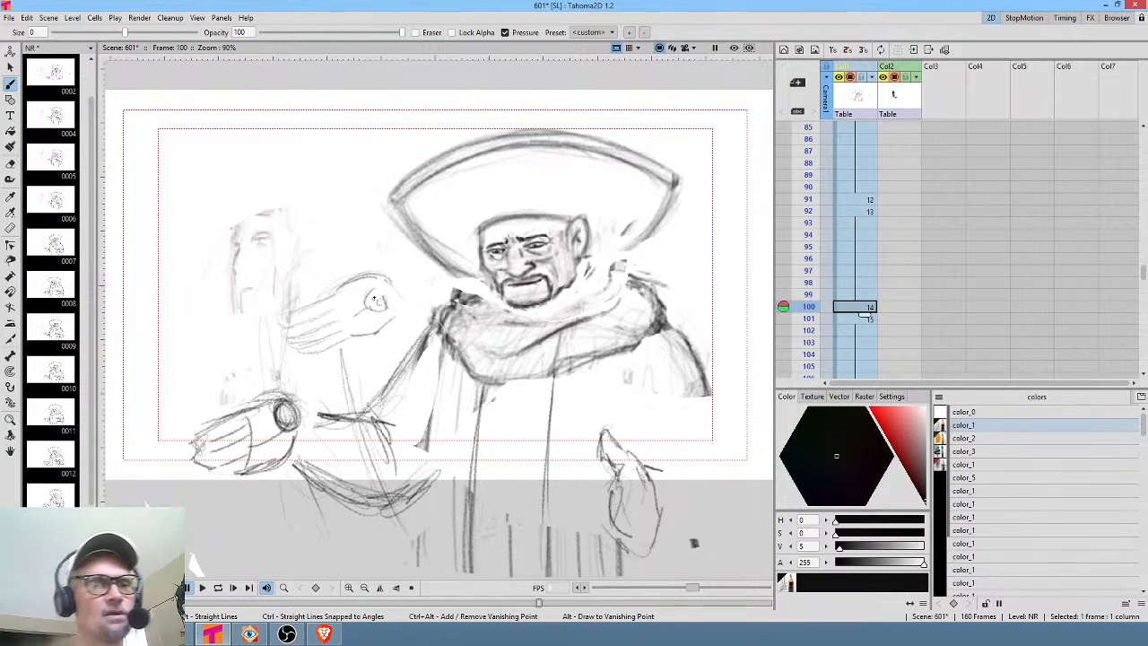
{"action": "mouse_move", "coordinate": [380, 278]}
{"action": "left_mouse_down"}
{"action": "mouse_move", "coordinate": [272, 321]}
{"action": "mouse_move", "coordinate": [334, 309]}
{"action": "mouse_move", "coordinate": [275, 337]}
{"action": "mouse_move", "coordinate": [339, 321]}
{"action": "mouse_move", "coordinate": [287, 347]}
{"action": "mouse_move", "coordinate": [374, 330]}
{"action": "mouse_move", "coordinate": [395, 306]}
{"action": "mouse_move", "coordinate": [380, 275]}
{"action": "mouse_move", "coordinate": [364, 308]}
{"action": "mouse_move", "coordinate": [384, 292]}
{"action": "mouse_move", "coordinate": [373, 305]}
{"action": "left_mouse_up"}
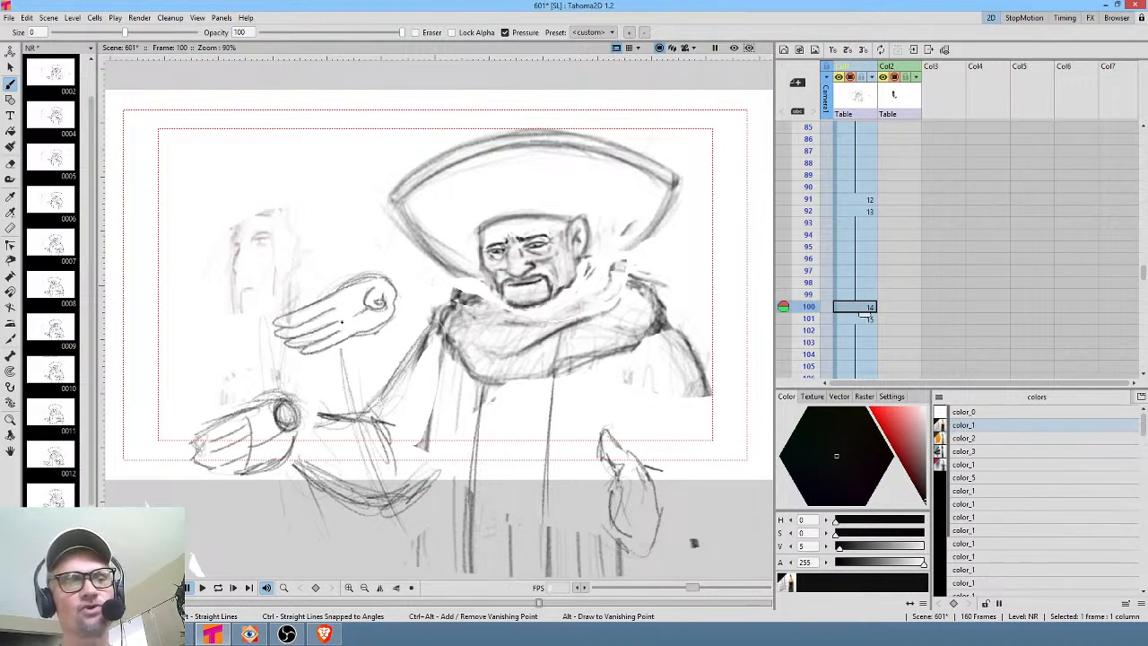
{"action": "key", "text": "a"}
{"action": "mouse_move", "coordinate": [410, 257]}
{"action": "left_mouse_down"}
{"action": "mouse_move", "coordinate": [334, 266]}
{"action": "mouse_move", "coordinate": [260, 323]}
{"action": "mouse_move", "coordinate": [363, 361]}
{"action": "mouse_move", "coordinate": [412, 263]}
{"action": "left_mouse_up"}
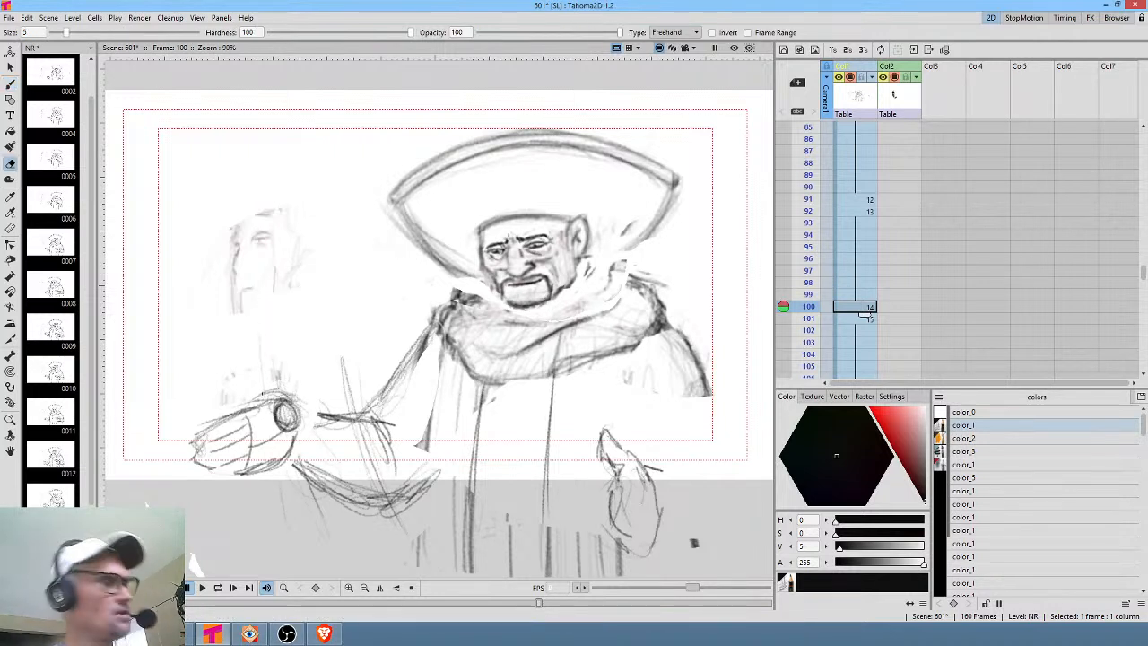
Try adding two arrows pointing down at the extended hand on frame 100.
{"action": "key", "text": "b"}
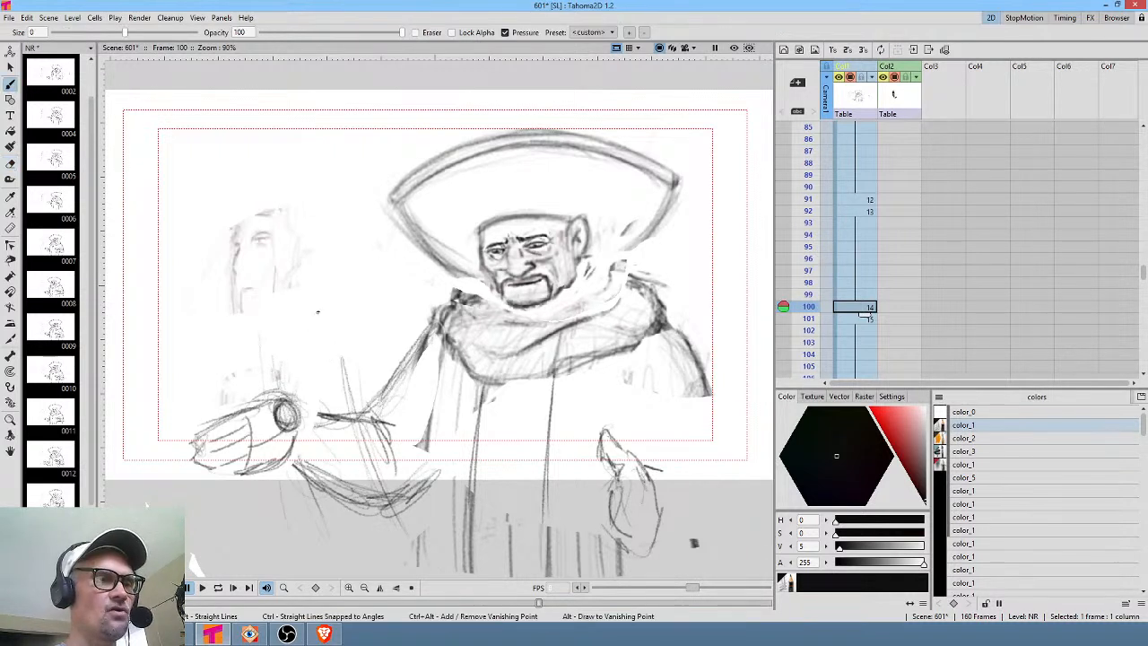
{"action": "mouse_move", "coordinate": [319, 301]}
{"action": "left_mouse_down"}
{"action": "mouse_move", "coordinate": [290, 377]}
{"action": "mouse_move", "coordinate": [299, 364]}
{"action": "left_mouse_up"}
{"action": "left_click_drag", "start_coordinate": [186, 328], "coordinate": [221, 405]}
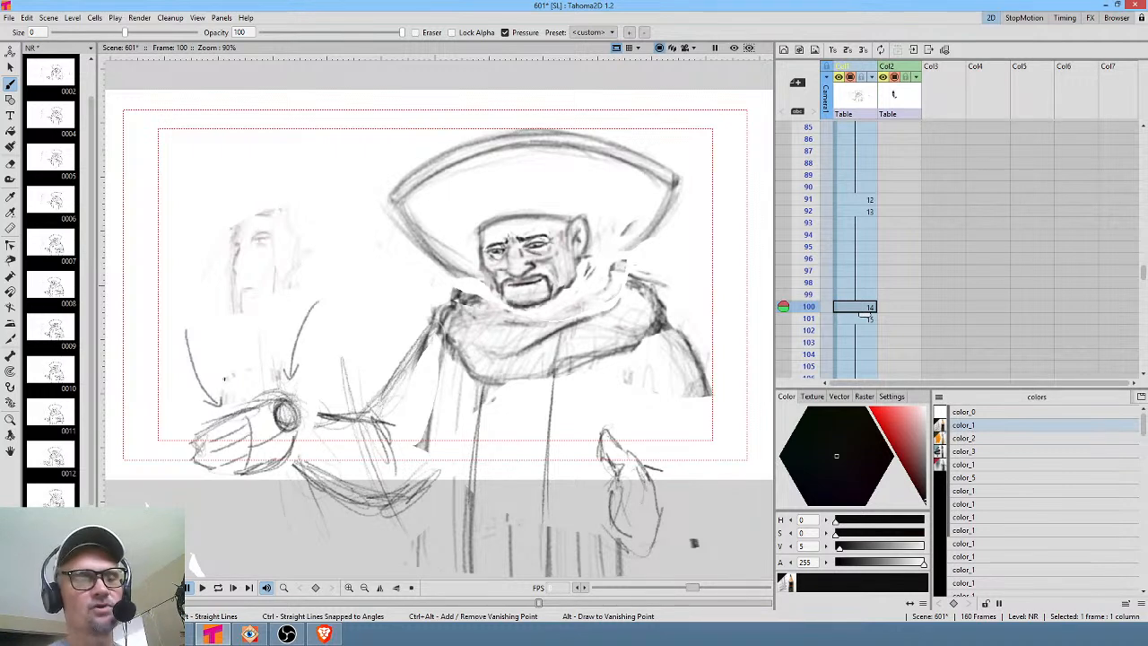
{"action": "key", "text": "a"}
{"action": "mouse_move", "coordinate": [349, 288]}
{"action": "left_mouse_down"}
{"action": "mouse_move", "coordinate": [183, 310]}
{"action": "mouse_move", "coordinate": [215, 404]}
{"action": "mouse_move", "coordinate": [314, 380]}
{"action": "mouse_move", "coordinate": [359, 312]}
{"action": "left_mouse_up"}
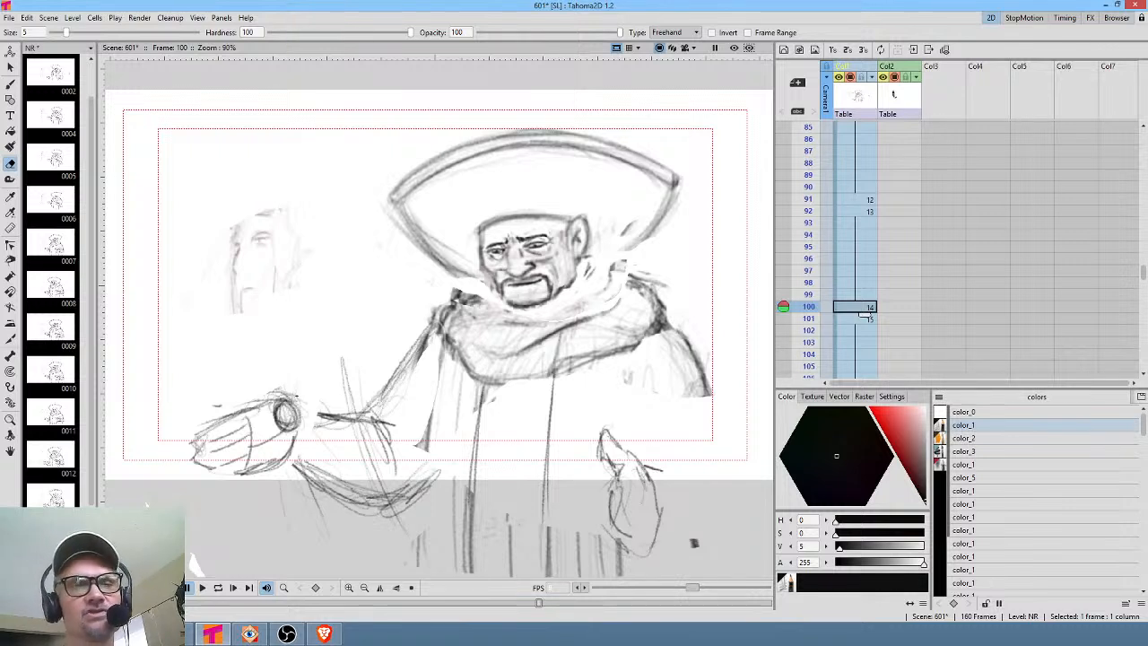
Scrub the NR column from frame 89 to frame 100 to review the drawing sequence.
{"action": "left_click_drag", "start_coordinate": [193, 560], "coordinate": [277, 536]}
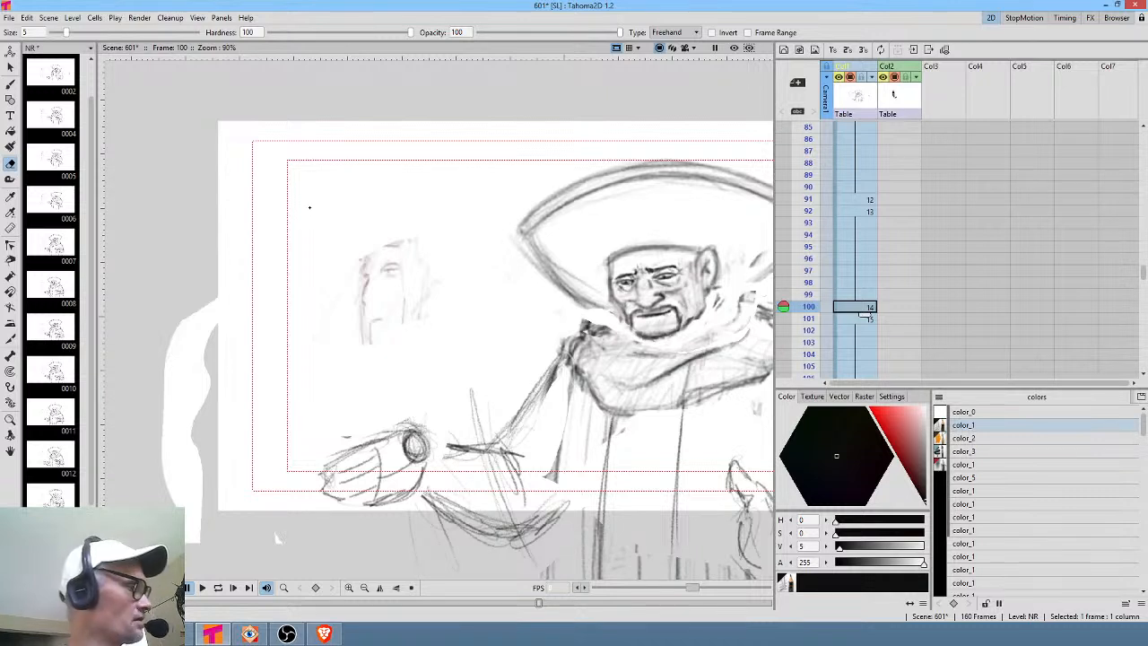
{"action": "key", "text": "b"}
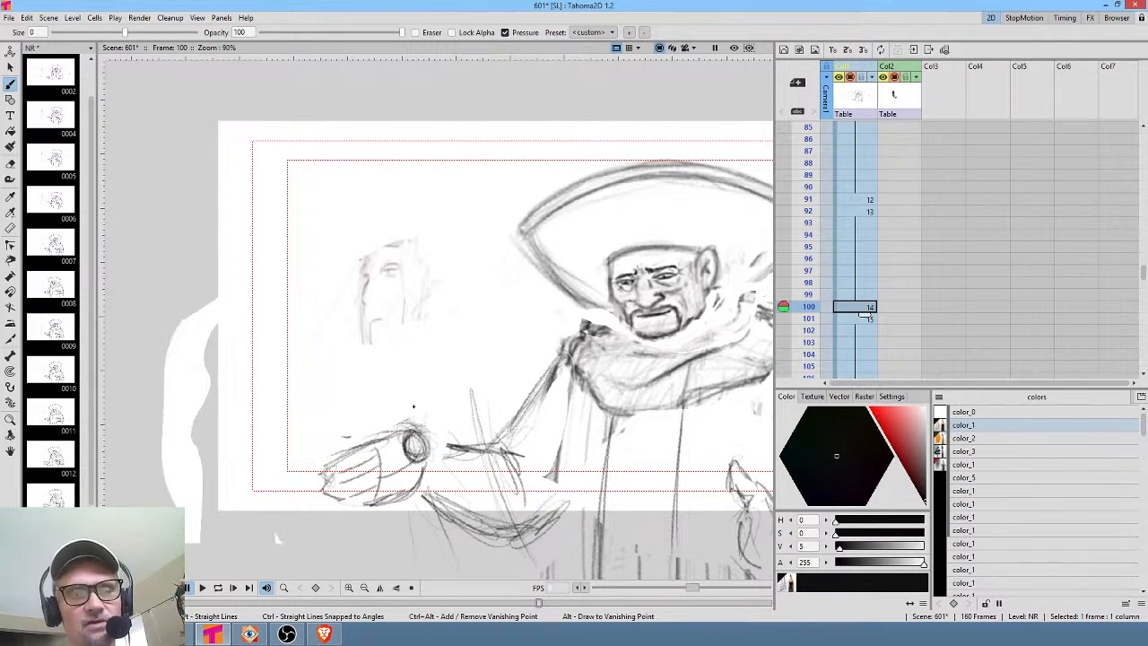
{"action": "left_click_drag", "start_coordinate": [413, 406], "coordinate": [375, 362]}
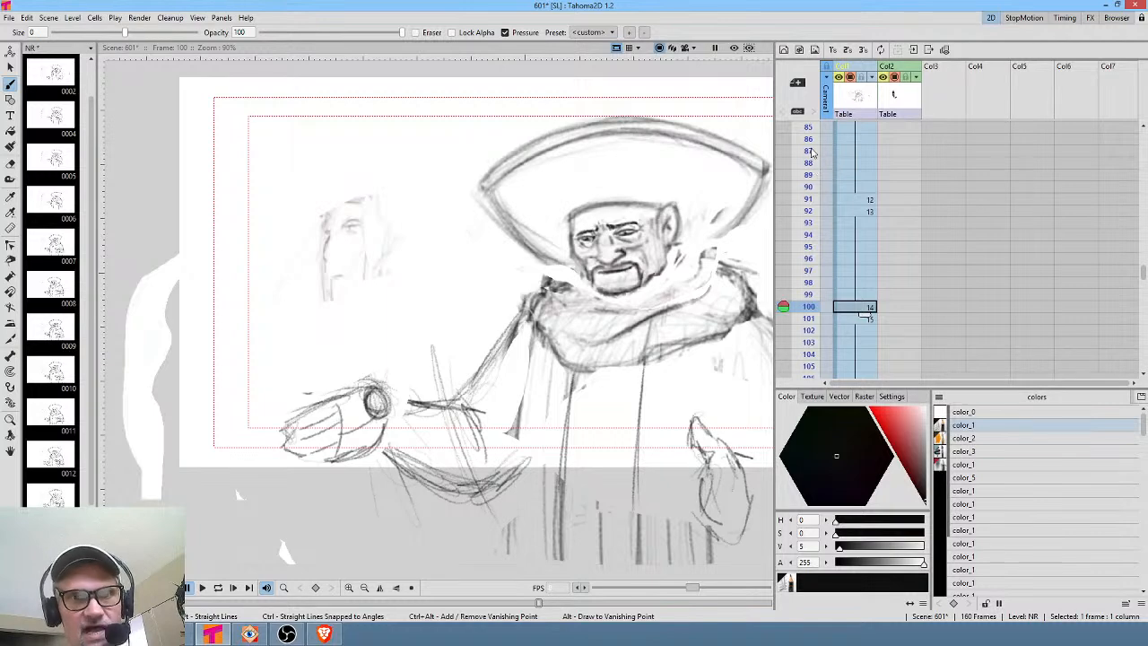
{"action": "left_click", "coordinate": [809, 175]}
{"action": "mouse_move", "coordinate": [813, 183]}
{"action": "left_mouse_down"}
{"action": "mouse_move", "coordinate": [824, 320]}
{"action": "mouse_move", "coordinate": [819, 306]}
{"action": "left_mouse_up"}
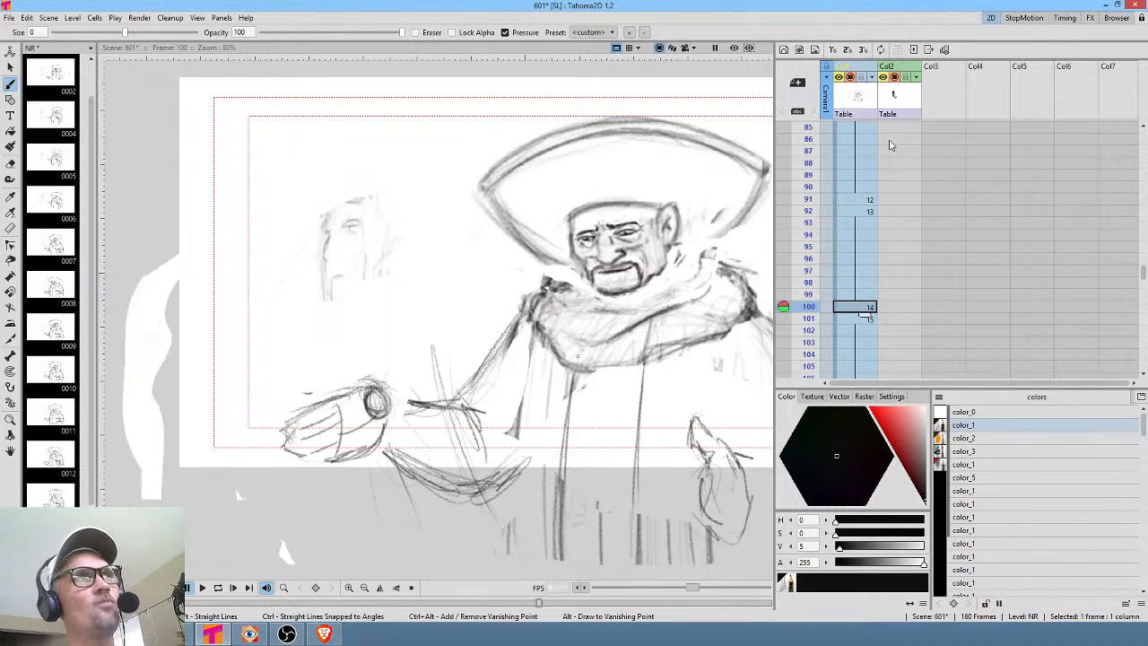
Scrub the NR column from the first frame through frame 16 to review the opening drawings.
{"action": "scroll", "coordinate": [897, 179], "scroll_direction": "up", "scroll_amount": 5}
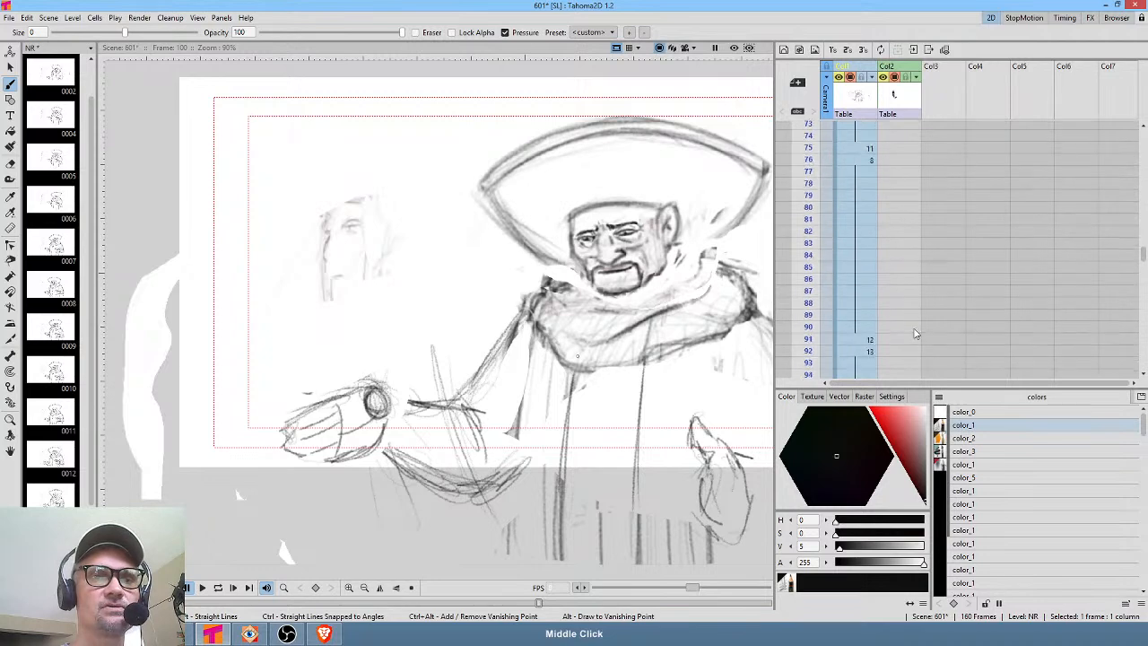
{"action": "scroll", "coordinate": [908, 175], "scroll_direction": "up", "scroll_amount": 8}
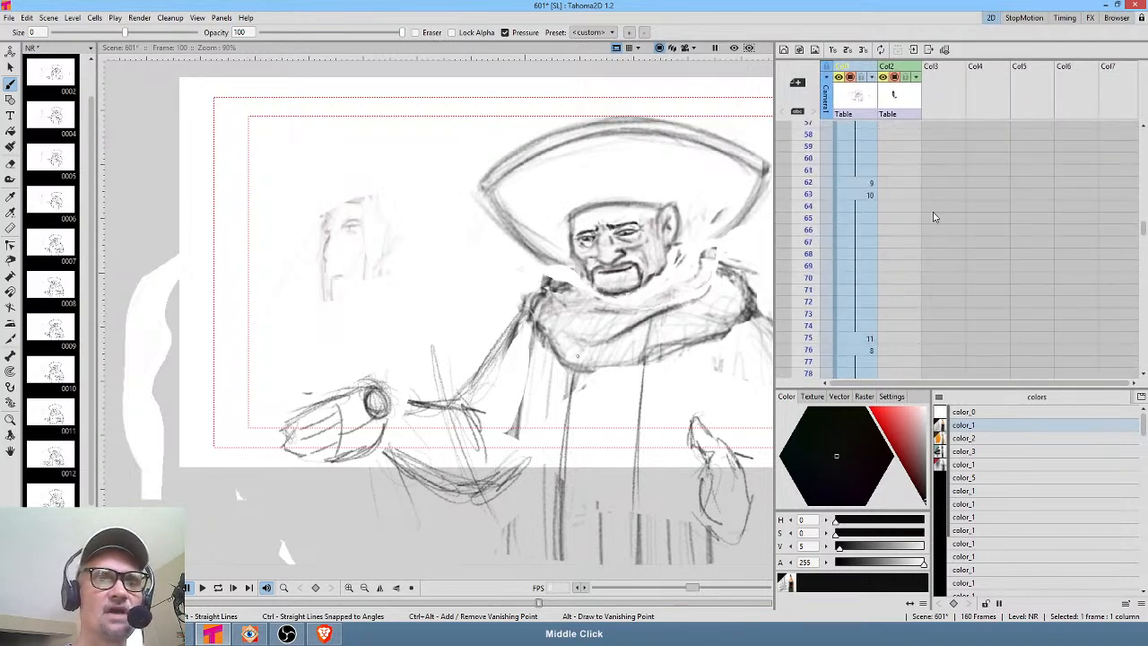
{"action": "scroll", "coordinate": [926, 296], "scroll_direction": "up", "scroll_amount": 10}
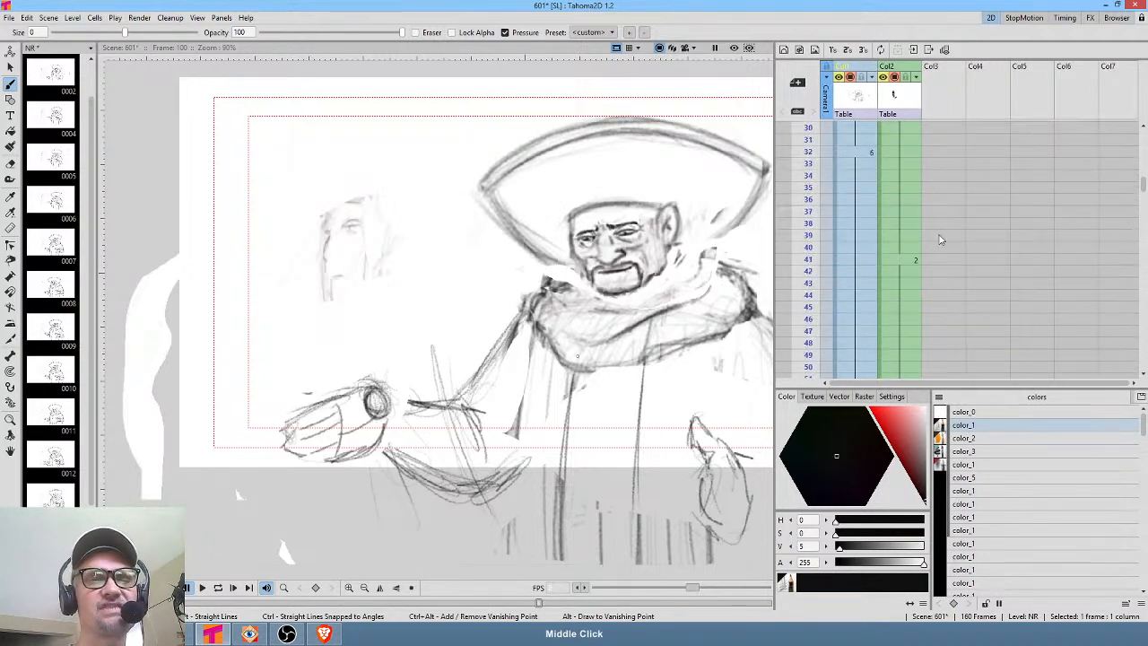
{"action": "scroll", "coordinate": [952, 216], "scroll_direction": "up", "scroll_amount": 8}
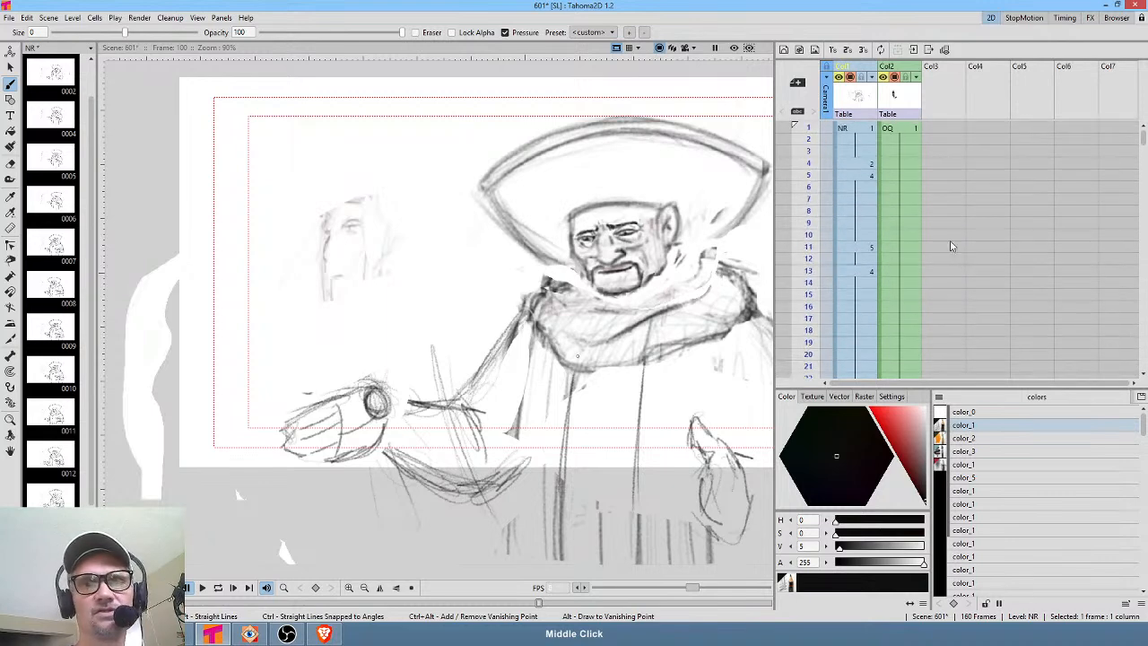
{"action": "left_click_drag", "start_coordinate": [812, 144], "coordinate": [809, 235]}
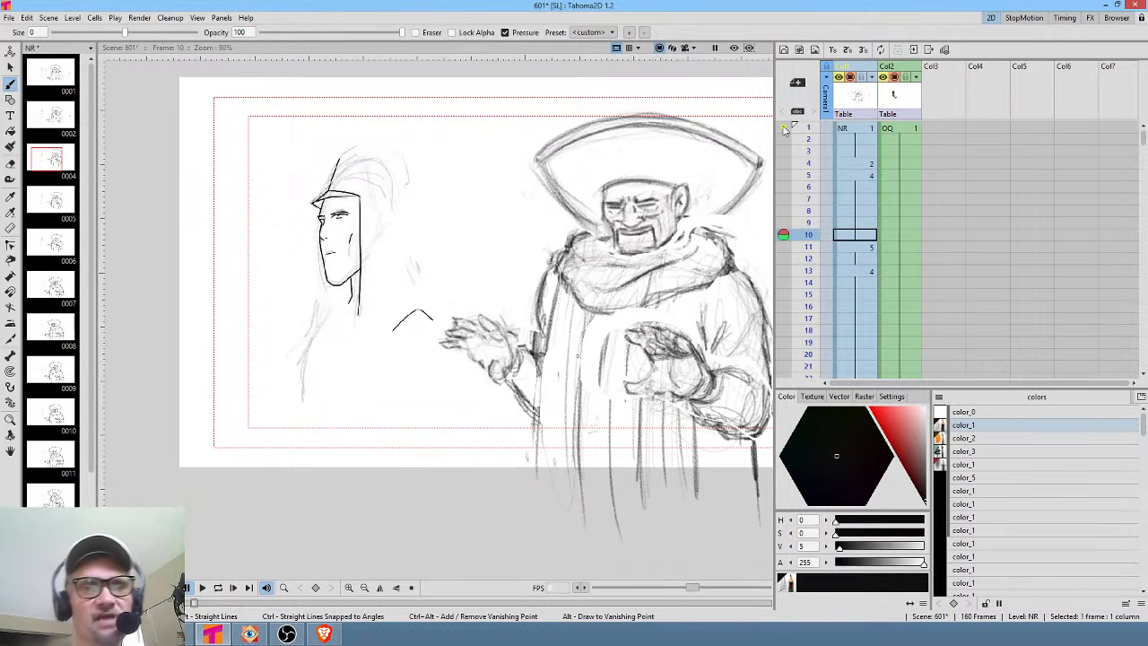
{"action": "left_click_drag", "start_coordinate": [811, 184], "coordinate": [809, 306]}
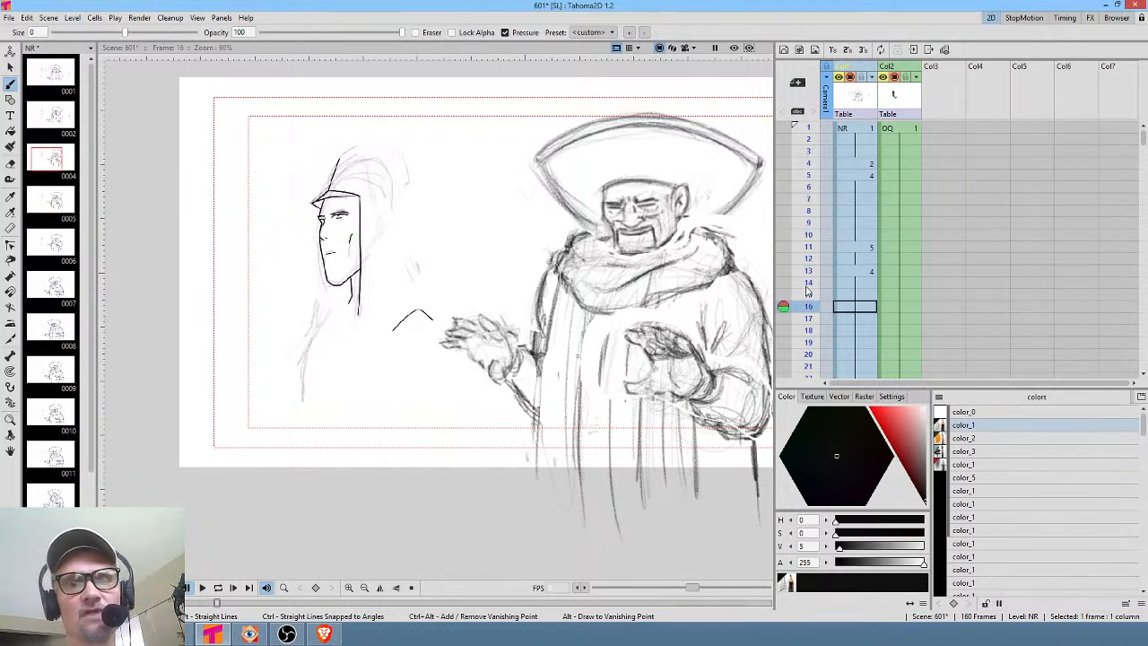
{"action": "middle_click", "coordinate": [939, 303]}
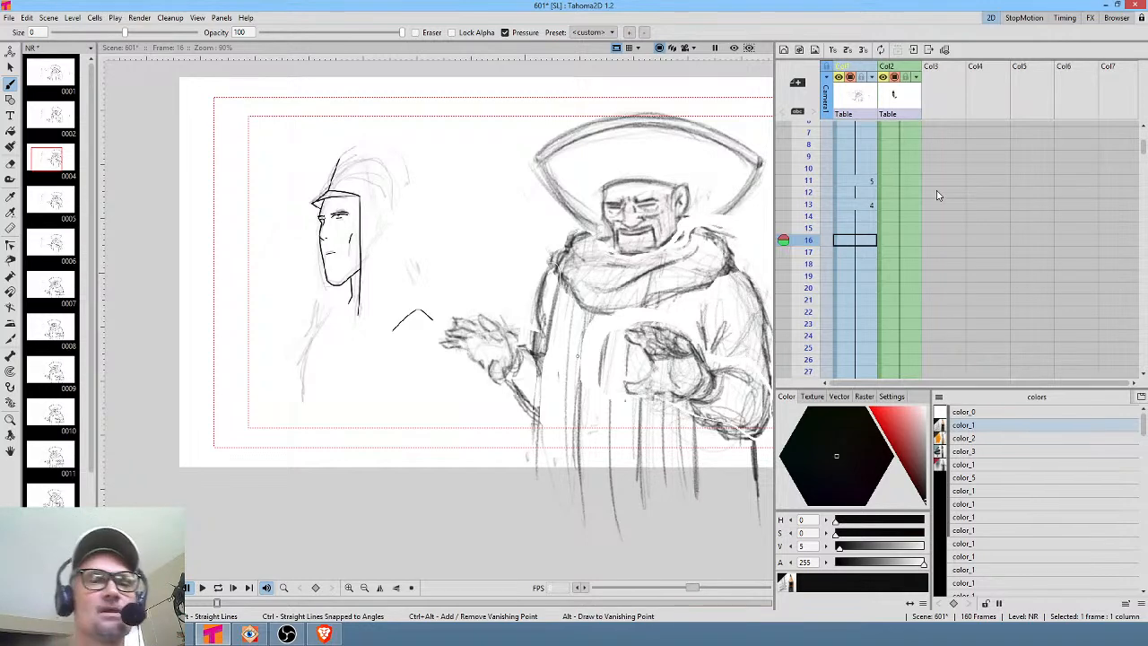
Scrub NR frames 1 to 33 to compare the early key drawings.
{"action": "scroll", "coordinate": [902, 166], "scroll_direction": "up", "scroll_amount": 2}
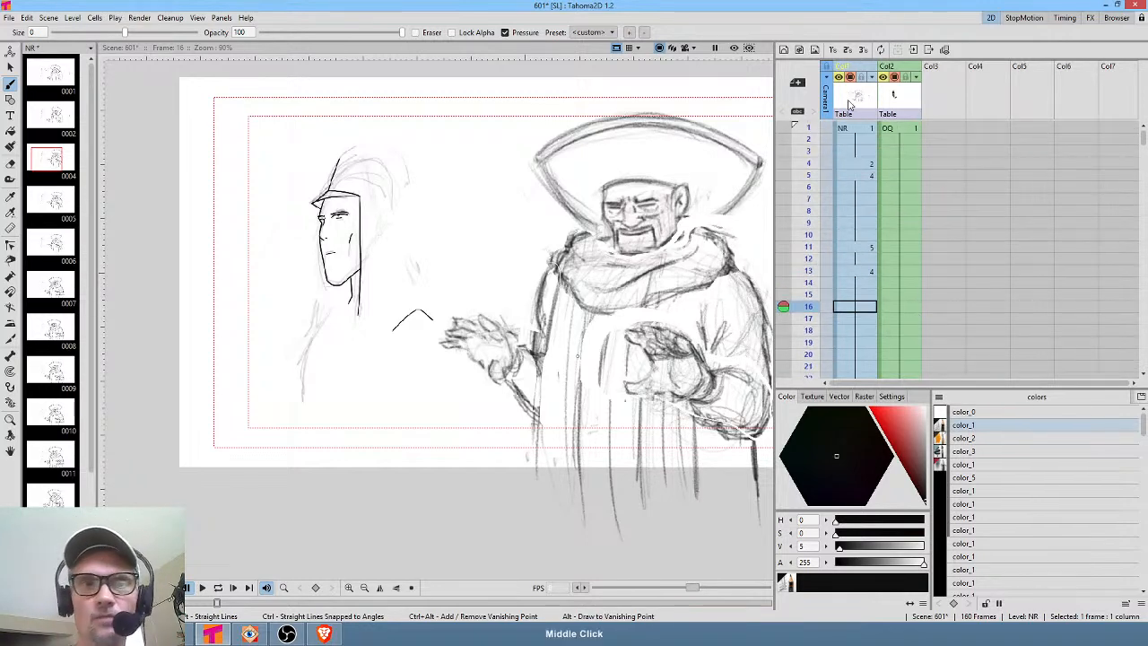
{"action": "left_click_drag", "start_coordinate": [810, 135], "coordinate": [826, 284]}
{"action": "scroll", "coordinate": [924, 269], "scroll_direction": "down", "scroll_amount": 4}
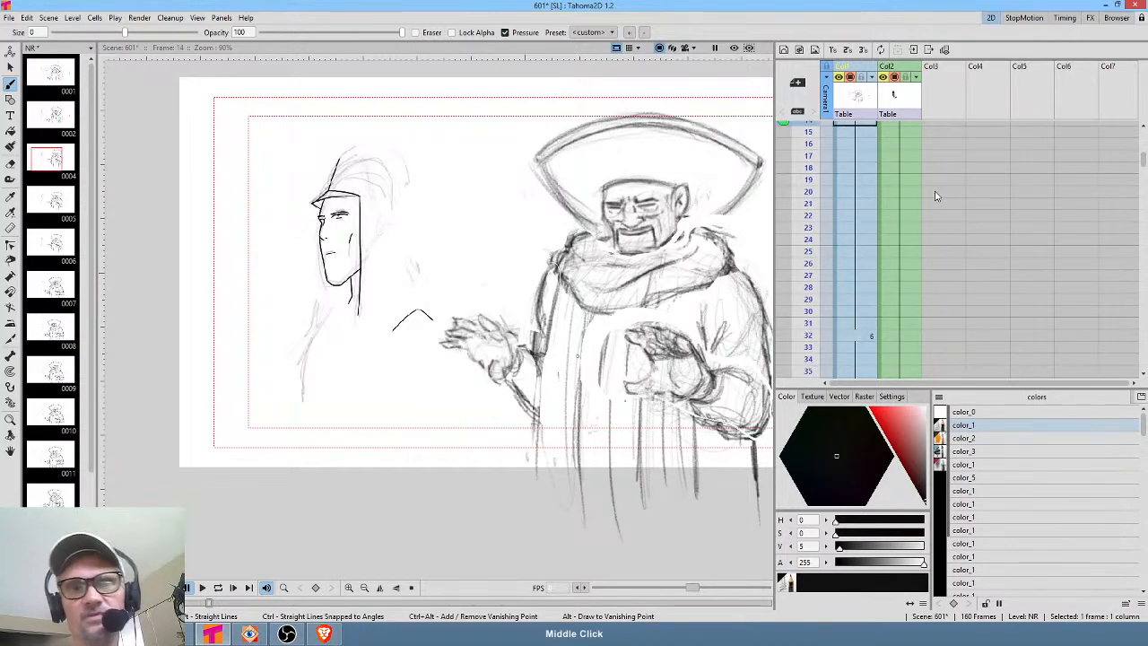
{"action": "left_click_drag", "start_coordinate": [810, 224], "coordinate": [813, 321]}
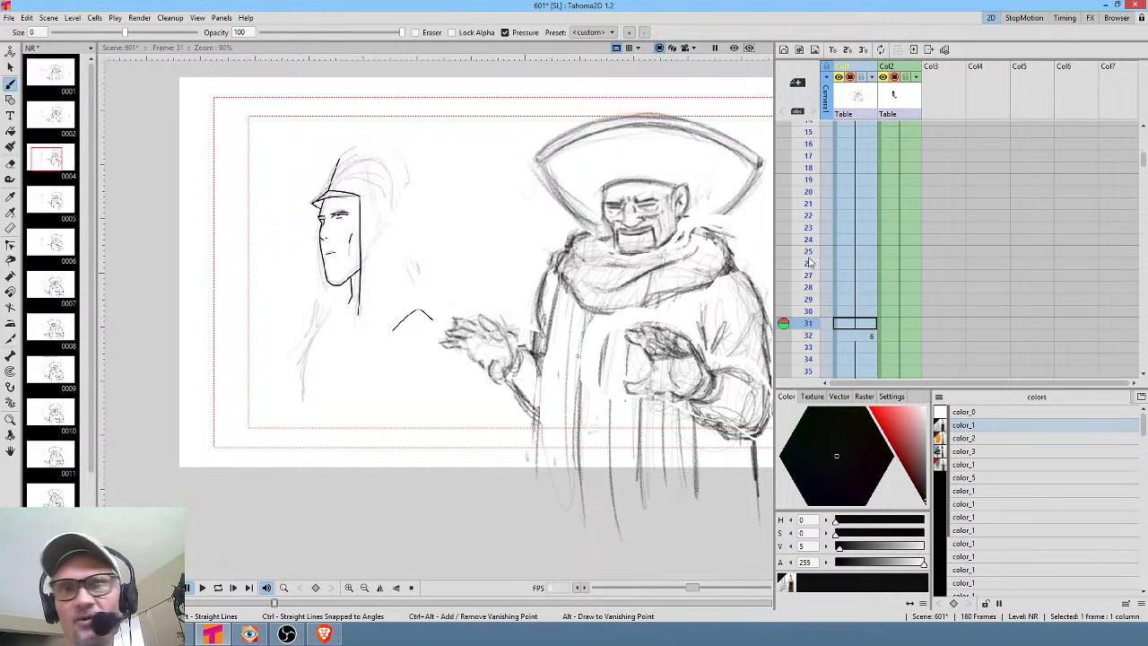
{"action": "left_click", "coordinate": [811, 254]}
{"action": "left_click", "coordinate": [812, 334]}
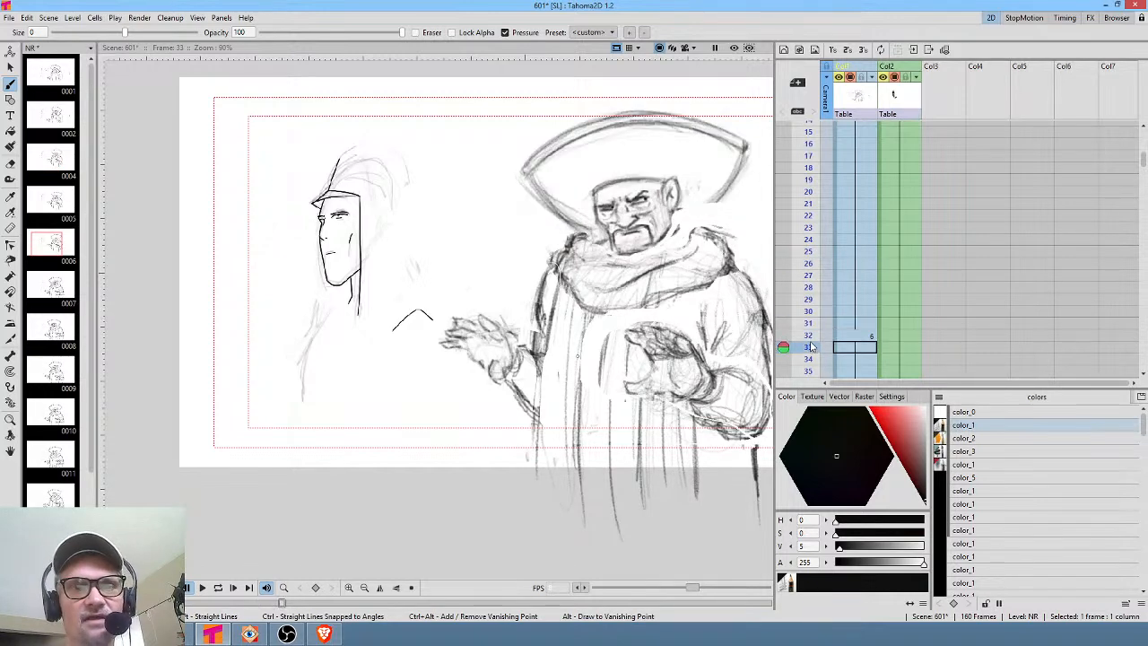
Scrub the NR column from frame 45 down to frame 91 to review the drawing changes.
{"action": "scroll", "coordinate": [951, 246], "scroll_direction": "down", "scroll_amount": 4}
{"action": "scroll", "coordinate": [969, 235], "scroll_direction": "down", "scroll_amount": 8}
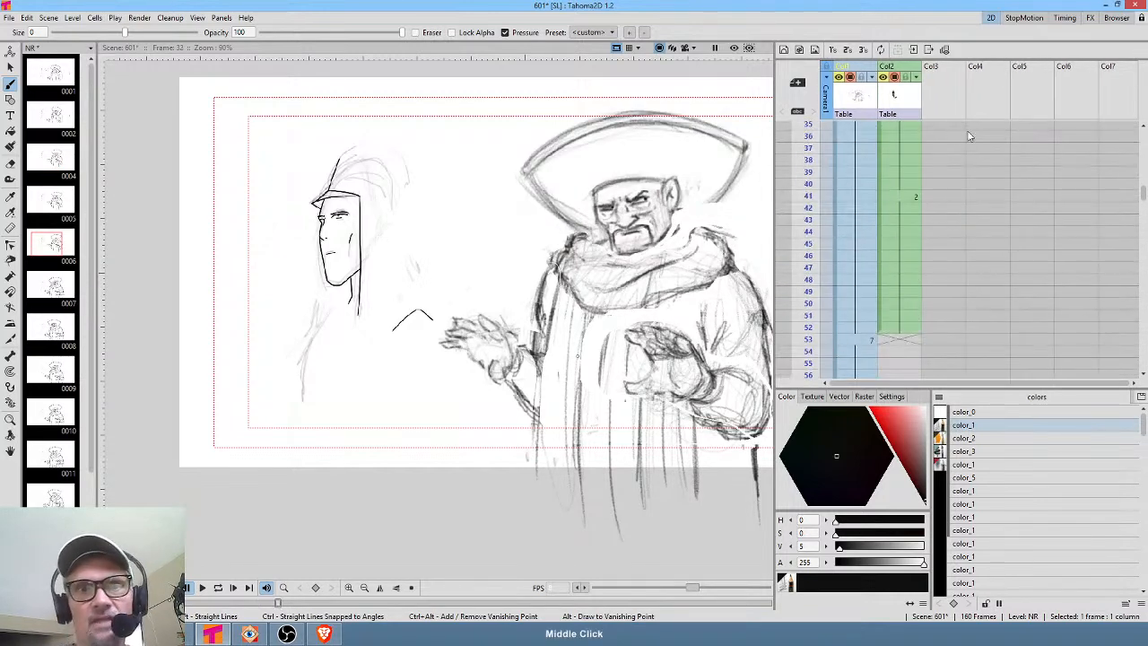
{"action": "scroll", "coordinate": [992, 224], "scroll_direction": "down", "scroll_amount": 1}
{"action": "left_click_drag", "start_coordinate": [812, 185], "coordinate": [814, 232]}
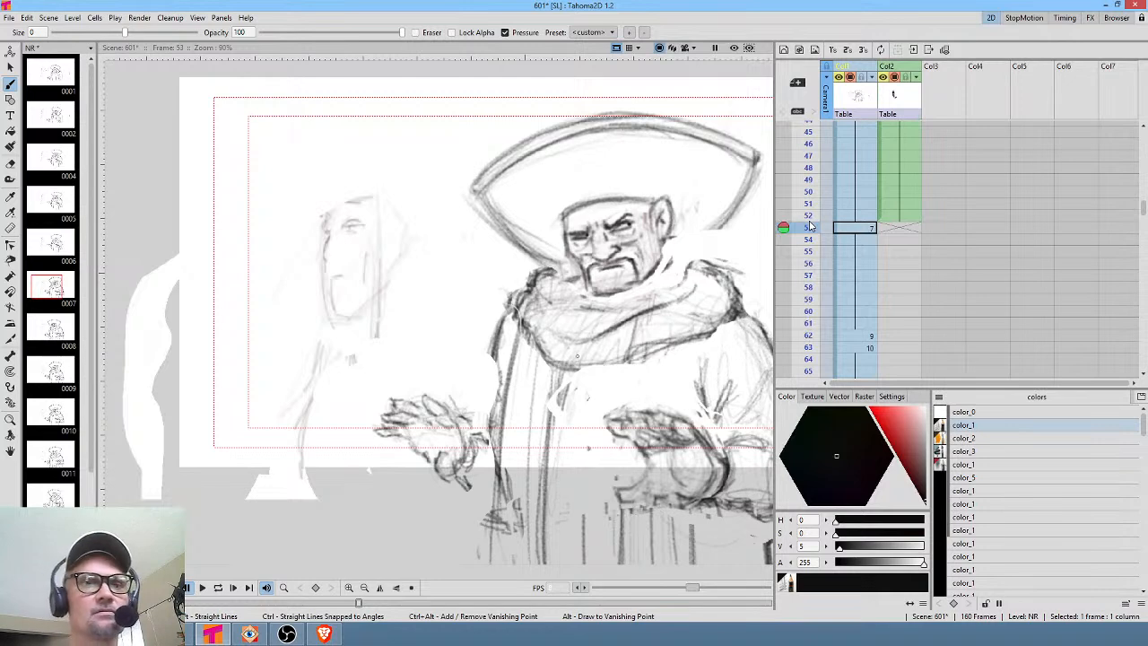
{"action": "mouse_move", "coordinate": [810, 188]}
{"action": "left_mouse_down"}
{"action": "mouse_move", "coordinate": [812, 361]}
{"action": "mouse_move", "coordinate": [810, 323]}
{"action": "left_mouse_up"}
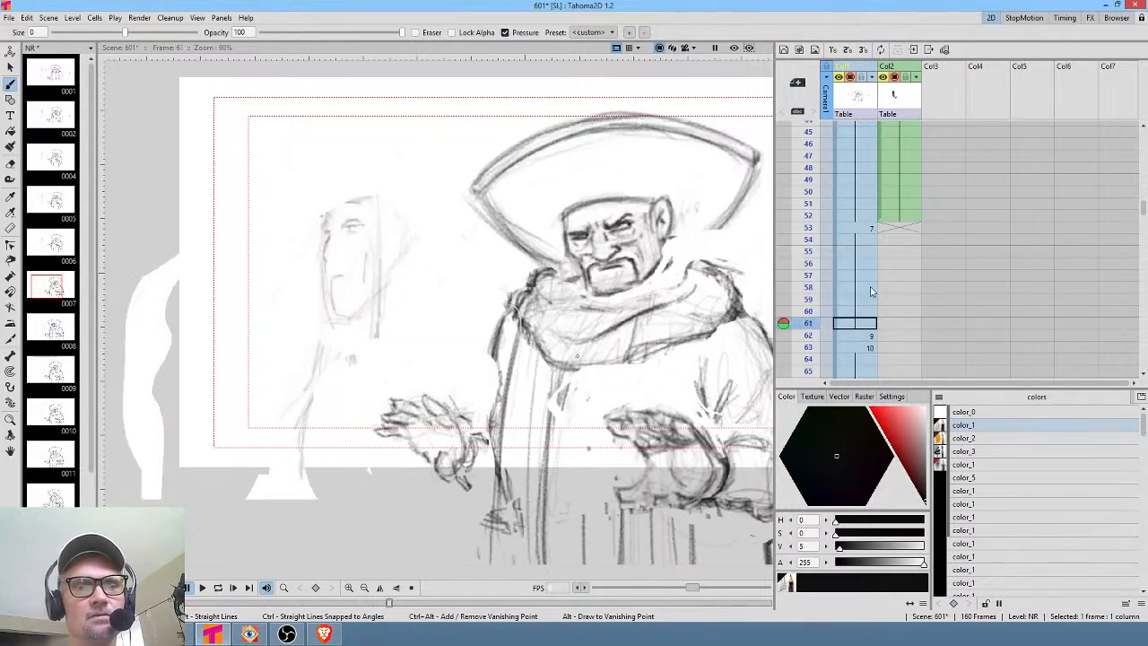
{"action": "left_click_drag", "start_coordinate": [960, 345], "coordinate": [931, 172]}
{"action": "left_click_drag", "start_coordinate": [810, 172], "coordinate": [813, 334]}
{"action": "left_click_drag", "start_coordinate": [953, 334], "coordinate": [899, 210]}
{"action": "mouse_move", "coordinate": [908, 327]}
{"action": "left_mouse_down"}
{"action": "mouse_move", "coordinate": [942, 200]}
{"action": "mouse_move", "coordinate": [933, 146]}
{"action": "left_mouse_up"}
{"action": "mouse_move", "coordinate": [811, 207]}
{"action": "left_mouse_down"}
{"action": "mouse_move", "coordinate": [815, 262]}
{"action": "mouse_move", "coordinate": [816, 201]}
{"action": "mouse_move", "coordinate": [816, 231]}
{"action": "left_mouse_up"}
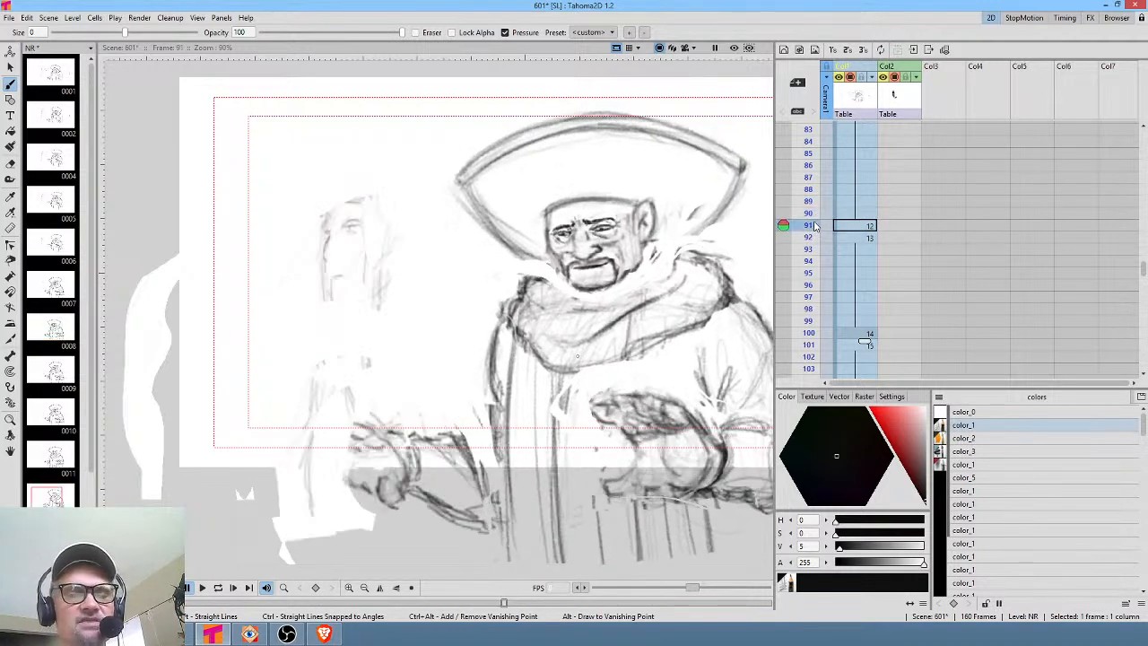
Compare the NR drawings at frames 91 and 92.
{"action": "left_click_drag", "start_coordinate": [691, 411], "coordinate": [580, 366]}
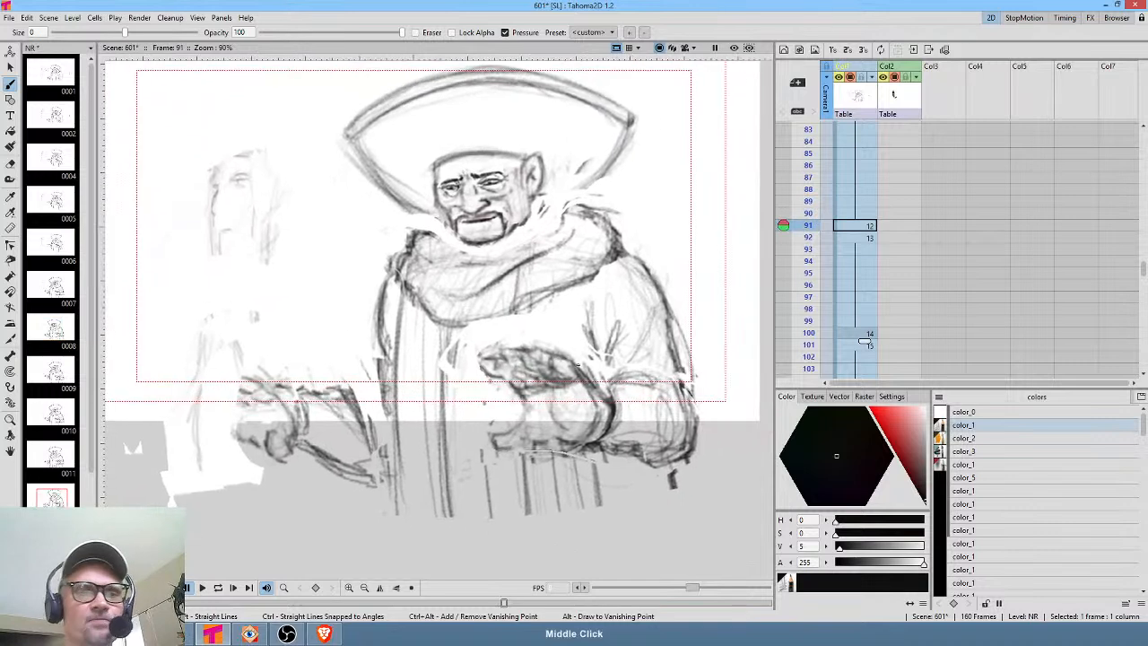
{"action": "mouse_move", "coordinate": [812, 226]}
{"action": "left_mouse_down"}
{"action": "mouse_move", "coordinate": [812, 334]}
{"action": "mouse_move", "coordinate": [812, 191]}
{"action": "mouse_move", "coordinate": [812, 255]}
{"action": "mouse_move", "coordinate": [810, 244]}
{"action": "left_mouse_up"}
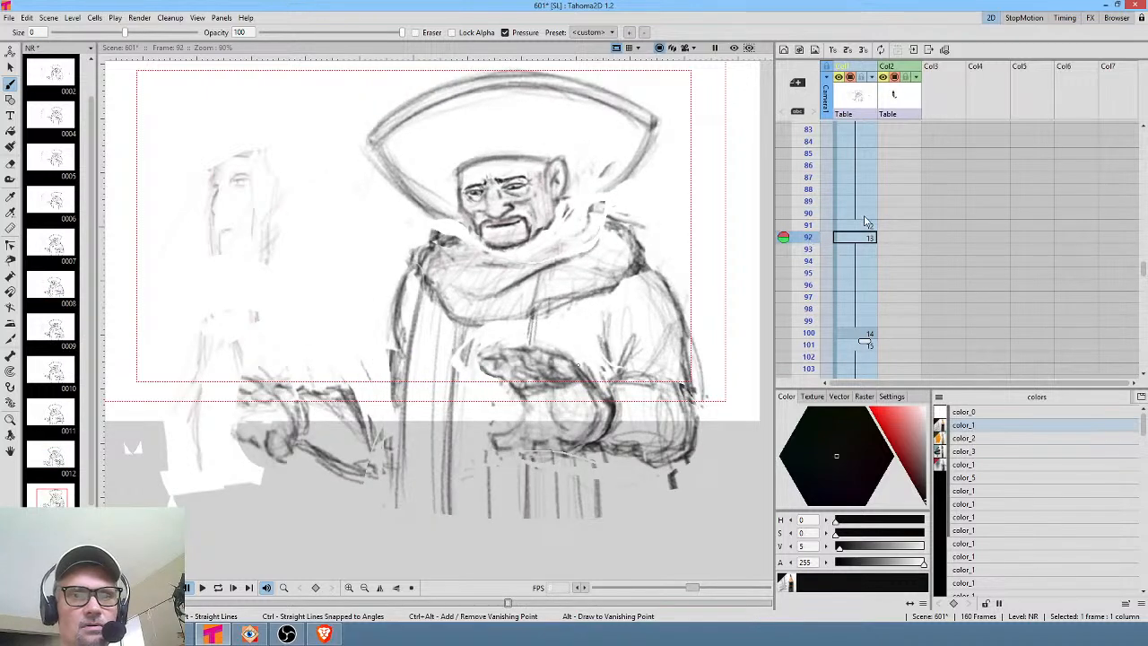
{"action": "left_click", "coordinate": [866, 226]}
{"action": "left_click", "coordinate": [867, 215]}
{"action": "left_click", "coordinate": [867, 226]}
Select both hands on frame 91 and scale them to about 93%, moving them up about 28 px.
{"action": "key", "text": "s"}
{"action": "mouse_move", "coordinate": [714, 398]}
{"action": "left_mouse_down"}
{"action": "mouse_move", "coordinate": [674, 370]}
{"action": "mouse_move", "coordinate": [610, 379]}
{"action": "mouse_move", "coordinate": [547, 343]}
{"action": "mouse_move", "coordinate": [477, 367]}
{"action": "mouse_move", "coordinate": [486, 418]}
{"action": "mouse_move", "coordinate": [477, 462]}
{"action": "mouse_move", "coordinate": [666, 466]}
{"action": "mouse_move", "coordinate": [721, 407]}
{"action": "mouse_move", "coordinate": [696, 389]}
{"action": "left_mouse_up"}
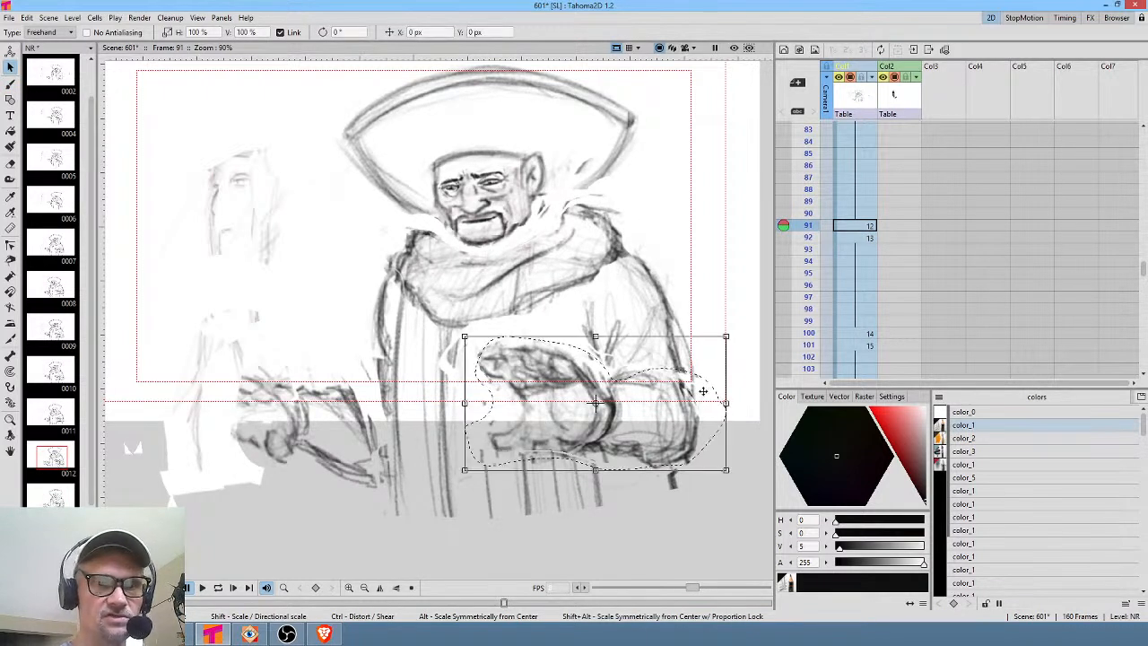
{"action": "mouse_move", "coordinate": [323, 530]}
{"action": "left_mouse_down"}
{"action": "mouse_move", "coordinate": [381, 422]}
{"action": "mouse_move", "coordinate": [371, 347]}
{"action": "left_mouse_up"}
{"action": "left_click_drag", "start_coordinate": [189, 336], "coordinate": [236, 325]}
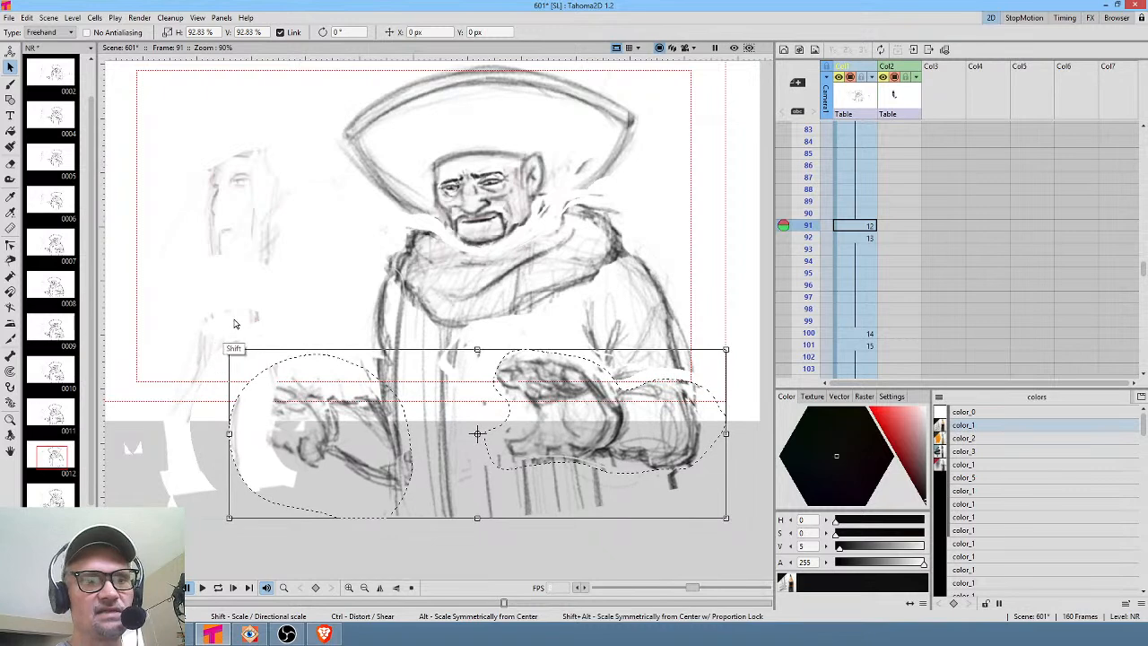
{"action": "left_click_drag", "start_coordinate": [666, 431], "coordinate": [668, 424]}
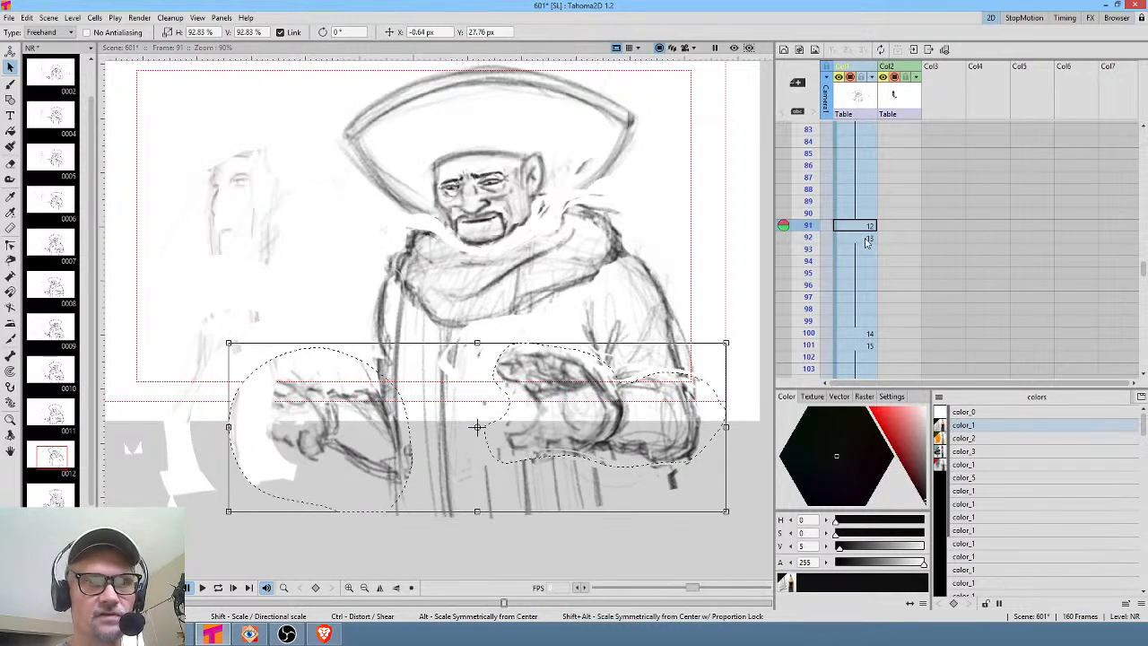
On frame 92, select both hands, scale them to about 95% and move them up about 28 px.
{"action": "key", "text": "Down"}
{"action": "mouse_move", "coordinate": [718, 413]}
{"action": "left_mouse_down"}
{"action": "mouse_move", "coordinate": [499, 346]}
{"action": "mouse_move", "coordinate": [507, 404]}
{"action": "mouse_move", "coordinate": [546, 460]}
{"action": "mouse_move", "coordinate": [708, 452]}
{"action": "mouse_move", "coordinate": [716, 399]}
{"action": "left_mouse_up"}
{"action": "mouse_move", "coordinate": [357, 364]}
{"action": "left_mouse_down"}
{"action": "mouse_move", "coordinate": [296, 334]}
{"action": "mouse_move", "coordinate": [305, 525]}
{"action": "mouse_move", "coordinate": [382, 518]}
{"action": "mouse_move", "coordinate": [379, 366]}
{"action": "left_mouse_up"}
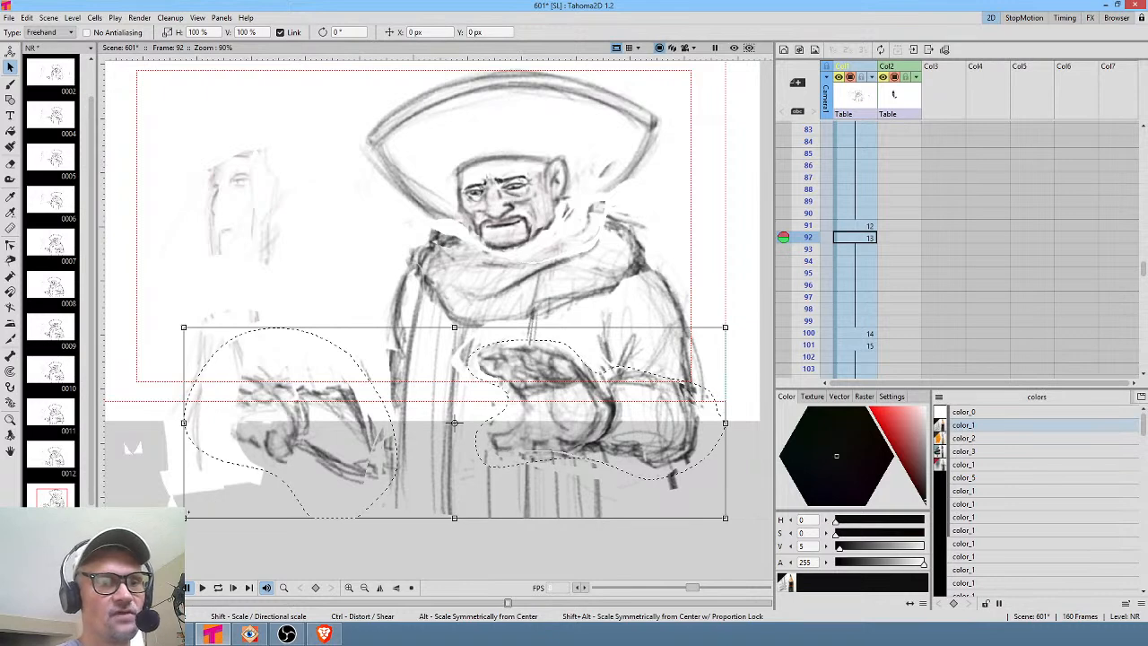
{"action": "left_click_drag", "start_coordinate": [184, 328], "coordinate": [213, 340]}
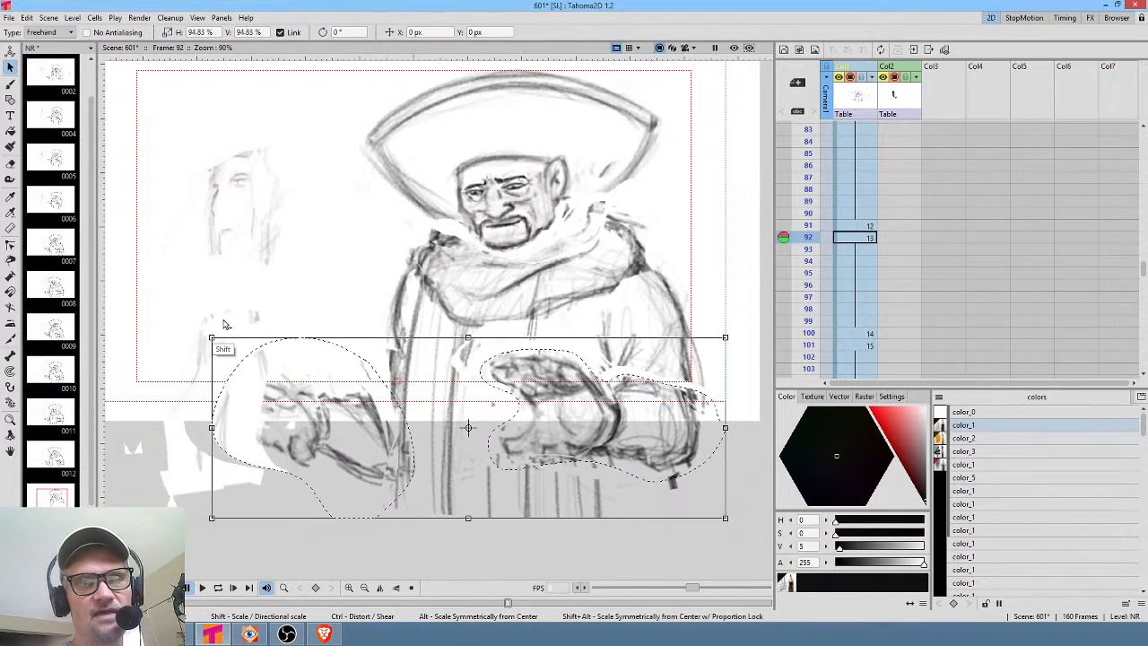
{"action": "left_click_drag", "start_coordinate": [678, 429], "coordinate": [680, 411]}
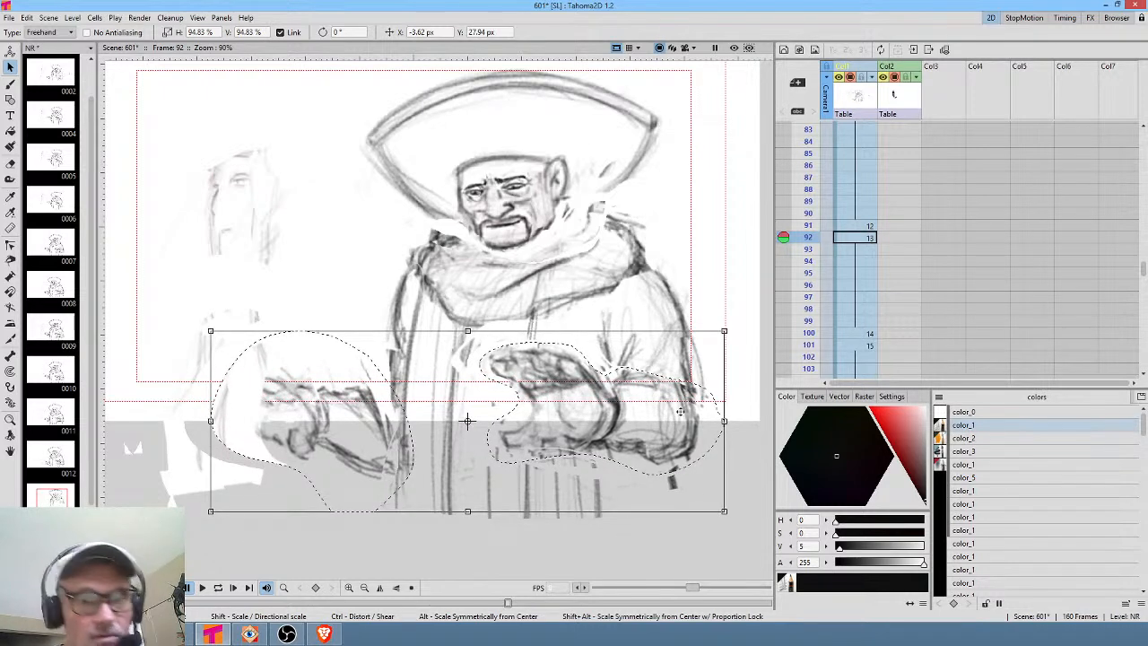
Compare the NR drawings at frames 91, 92 and 100.
{"action": "left_click", "coordinate": [869, 226]}
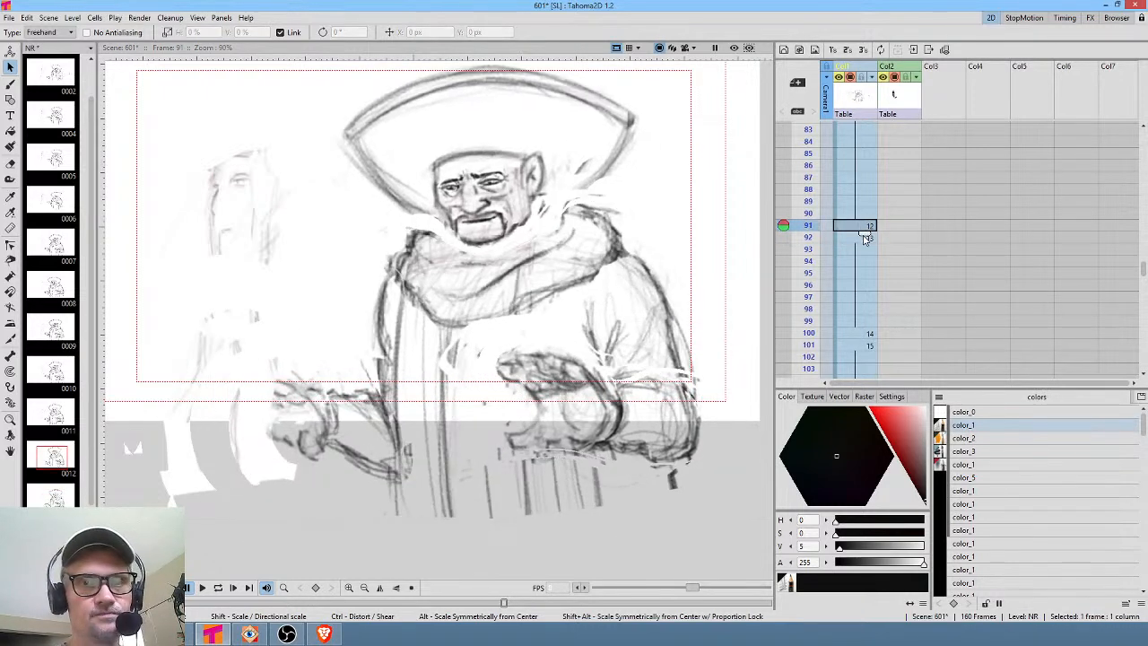
{"action": "left_click", "coordinate": [863, 238]}
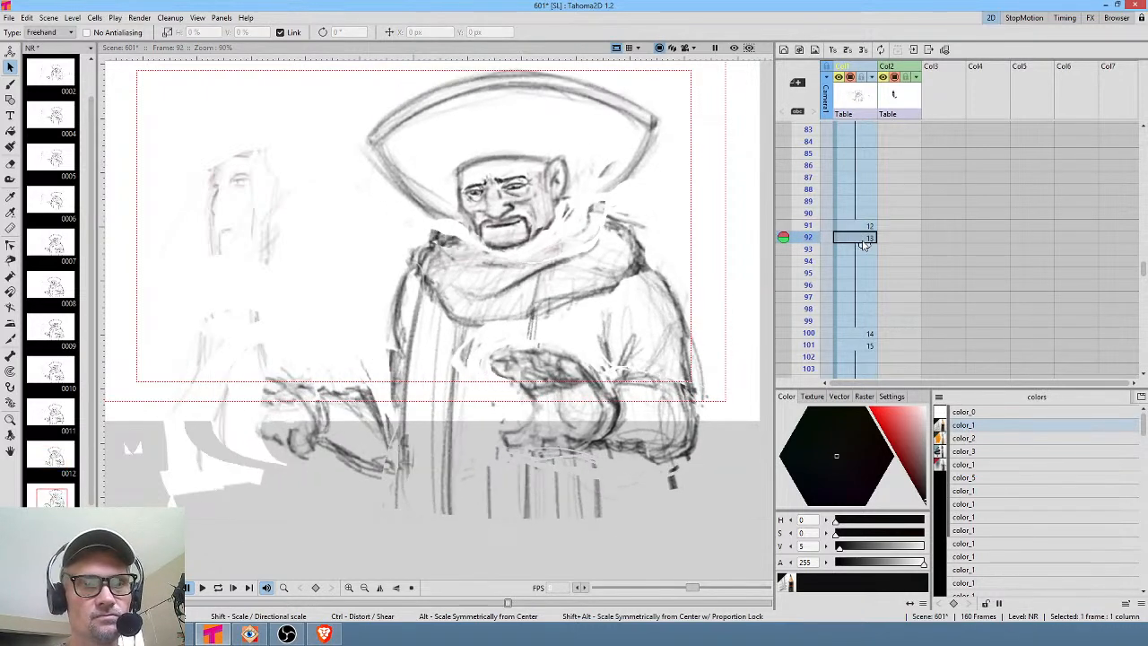
{"action": "left_click", "coordinate": [866, 335]}
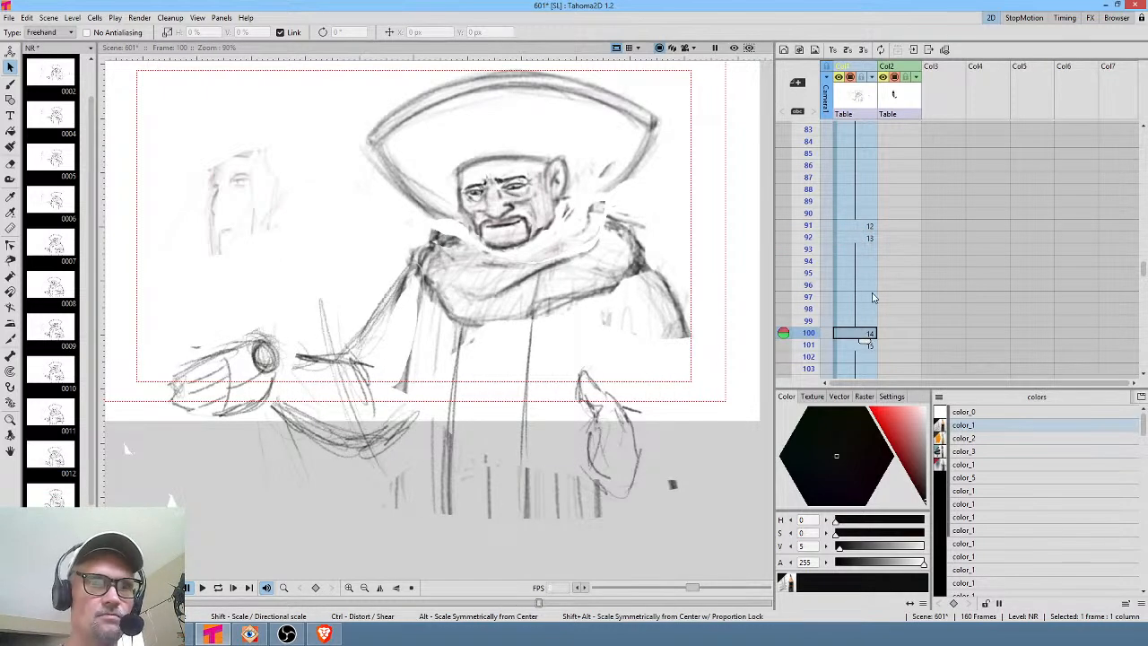
{"action": "left_click", "coordinate": [866, 237]}
{"action": "left_click", "coordinate": [868, 334]}
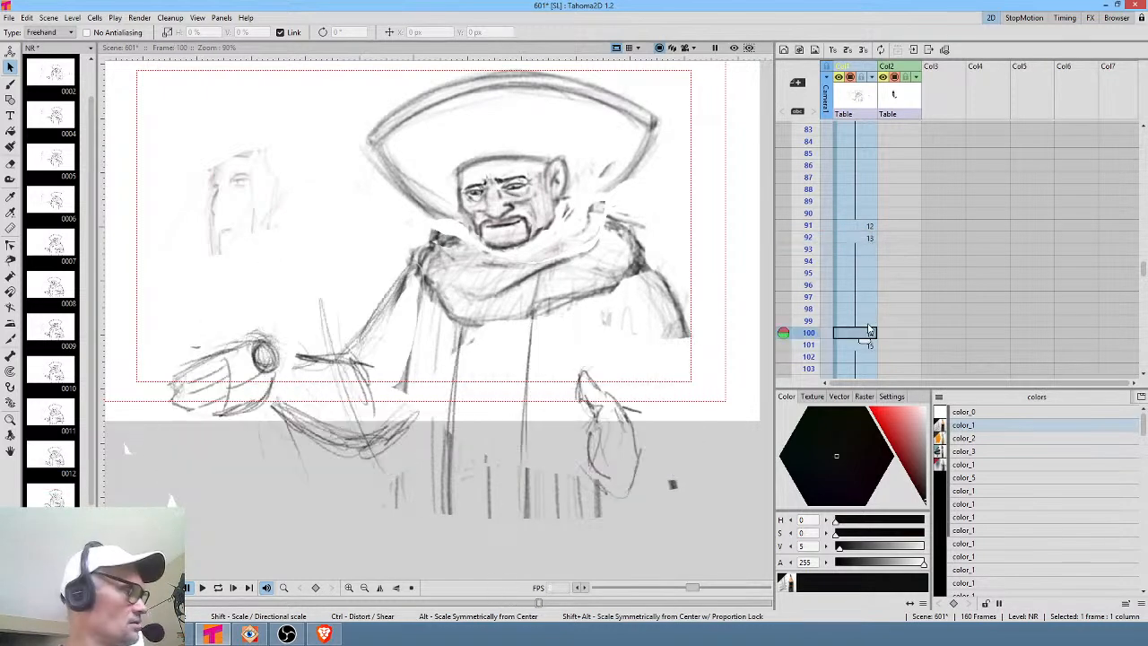
Sketch extra brush lines on the raised right hand in frame 100.
{"action": "key", "text": "b"}
{"action": "mouse_move", "coordinate": [585, 369]}
{"action": "left_mouse_down"}
{"action": "mouse_move", "coordinate": [578, 400]}
{"action": "mouse_move", "coordinate": [600, 404]}
{"action": "mouse_move", "coordinate": [603, 391]}
{"action": "mouse_move", "coordinate": [623, 411]}
{"action": "mouse_move", "coordinate": [592, 459]}
{"action": "left_mouse_up"}
{"action": "mouse_move", "coordinate": [596, 409]}
{"action": "left_mouse_down"}
{"action": "mouse_move", "coordinate": [592, 452]}
{"action": "mouse_move", "coordinate": [607, 485]}
{"action": "left_mouse_up"}
{"action": "mouse_move", "coordinate": [631, 420]}
{"action": "left_mouse_down"}
{"action": "mouse_move", "coordinate": [639, 454]}
{"action": "mouse_move", "coordinate": [623, 461]}
{"action": "left_mouse_up"}
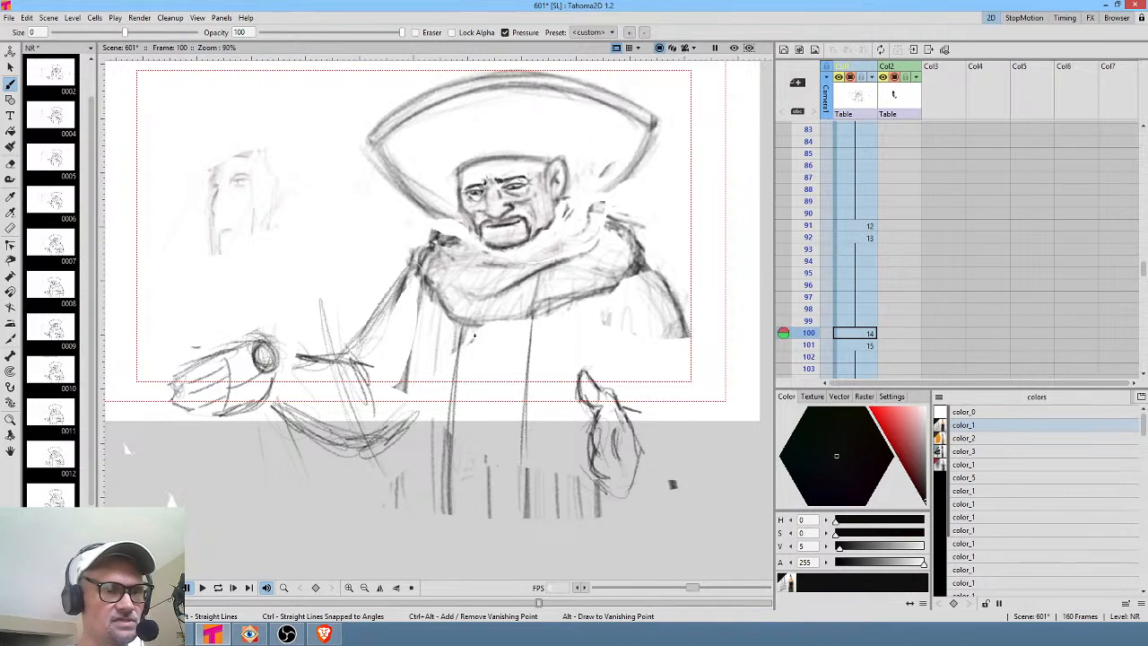
On frame 101, redraw the outstretched hand with brush strokes in a rotated, zoomed-in view.
{"action": "left_click", "coordinate": [864, 347]}
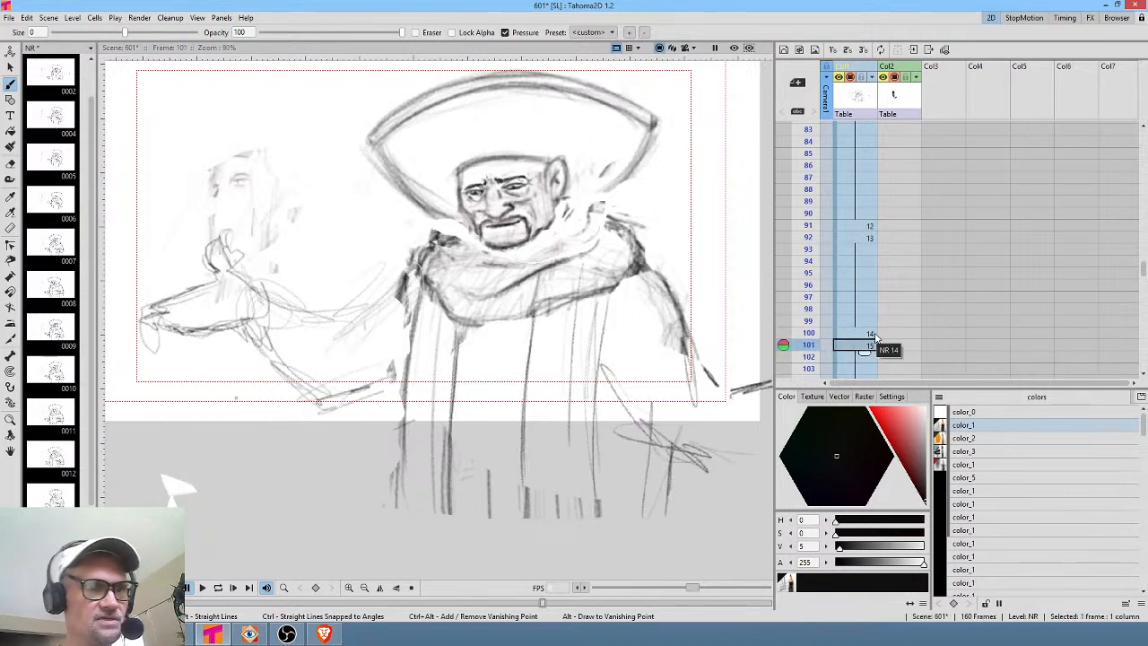
{"action": "left_click_drag", "start_coordinate": [380, 283], "coordinate": [508, 286]}
{"action": "key", "text": "h"}
{"action": "mouse_move", "coordinate": [673, 299]}
{"action": "left_mouse_down"}
{"action": "mouse_move", "coordinate": [610, 308]}
{"action": "mouse_move", "coordinate": [529, 215]}
{"action": "mouse_move", "coordinate": [512, 172]}
{"action": "mouse_move", "coordinate": [469, 313]}
{"action": "mouse_move", "coordinate": [524, 264]}
{"action": "mouse_move", "coordinate": [516, 276]}
{"action": "left_mouse_up"}
{"action": "left_click_drag", "start_coordinate": [467, 216], "coordinate": [485, 326]}
{"action": "mouse_move", "coordinate": [374, 363]}
{"action": "left_mouse_down"}
{"action": "mouse_move", "coordinate": [384, 455]}
{"action": "mouse_move", "coordinate": [341, 286]}
{"action": "mouse_move", "coordinate": [385, 273]}
{"action": "mouse_move", "coordinate": [393, 332]}
{"action": "mouse_move", "coordinate": [426, 362]}
{"action": "left_mouse_up"}
{"action": "mouse_move", "coordinate": [410, 451]}
{"action": "left_mouse_down"}
{"action": "mouse_move", "coordinate": [468, 361]}
{"action": "mouse_move", "coordinate": [539, 379]}
{"action": "left_mouse_up"}
{"action": "mouse_move", "coordinate": [428, 468]}
{"action": "left_mouse_down"}
{"action": "mouse_move", "coordinate": [568, 317]}
{"action": "mouse_move", "coordinate": [619, 306]}
{"action": "mouse_move", "coordinate": [561, 359]}
{"action": "left_mouse_up"}
{"action": "mouse_move", "coordinate": [621, 311]}
{"action": "left_mouse_down"}
{"action": "mouse_move", "coordinate": [517, 409]}
{"action": "mouse_move", "coordinate": [637, 267]}
{"action": "mouse_move", "coordinate": [561, 296]}
{"action": "left_mouse_up"}
{"action": "mouse_move", "coordinate": [610, 268]}
{"action": "left_mouse_down"}
{"action": "mouse_move", "coordinate": [534, 316]}
{"action": "mouse_move", "coordinate": [617, 242]}
{"action": "mouse_move", "coordinate": [599, 267]}
{"action": "mouse_move", "coordinate": [492, 325]}
{"action": "left_mouse_up"}
{"action": "mouse_move", "coordinate": [583, 244]}
{"action": "left_mouse_down"}
{"action": "mouse_move", "coordinate": [505, 284]}
{"action": "mouse_move", "coordinate": [514, 289]}
{"action": "left_mouse_up"}
{"action": "mouse_move", "coordinate": [527, 341]}
{"action": "left_mouse_down"}
{"action": "mouse_move", "coordinate": [477, 323]}
{"action": "mouse_move", "coordinate": [536, 344]}
{"action": "left_mouse_up"}
{"action": "left_click_drag", "start_coordinate": [503, 359], "coordinate": [528, 361]}
{"action": "left_click_drag", "start_coordinate": [473, 316], "coordinate": [533, 357]}
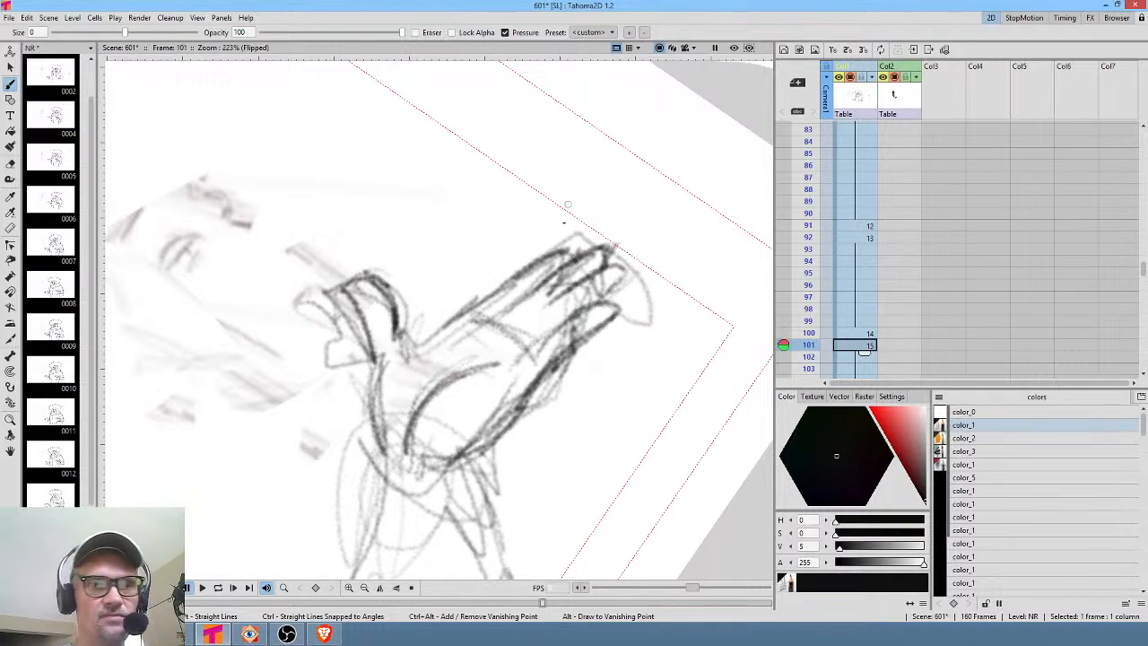
{"action": "left_click_drag", "start_coordinate": [545, 307], "coordinate": [519, 327]}
{"action": "mouse_move", "coordinate": [542, 310]}
{"action": "left_mouse_down"}
{"action": "mouse_move", "coordinate": [500, 314]}
{"action": "mouse_move", "coordinate": [543, 295]}
{"action": "mouse_move", "coordinate": [535, 344]}
{"action": "left_mouse_up"}
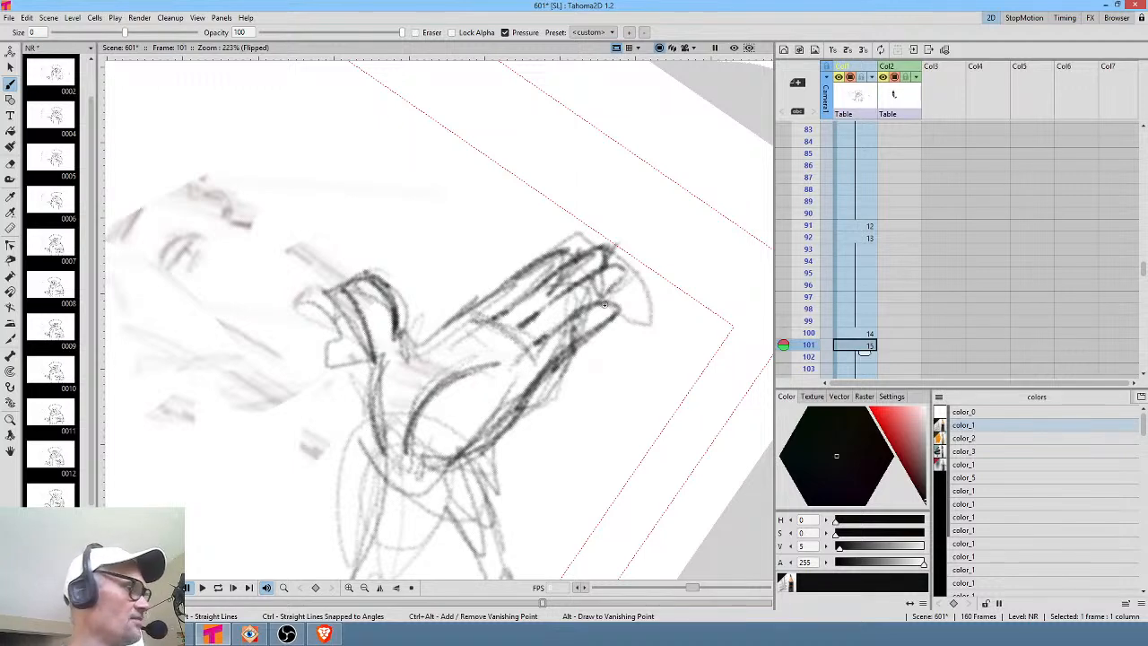
Reset the view and compare the NR drawings at frames 100, 91, 92 and 101.
{"action": "key", "text": "h"}
{"action": "key", "text": "h"}
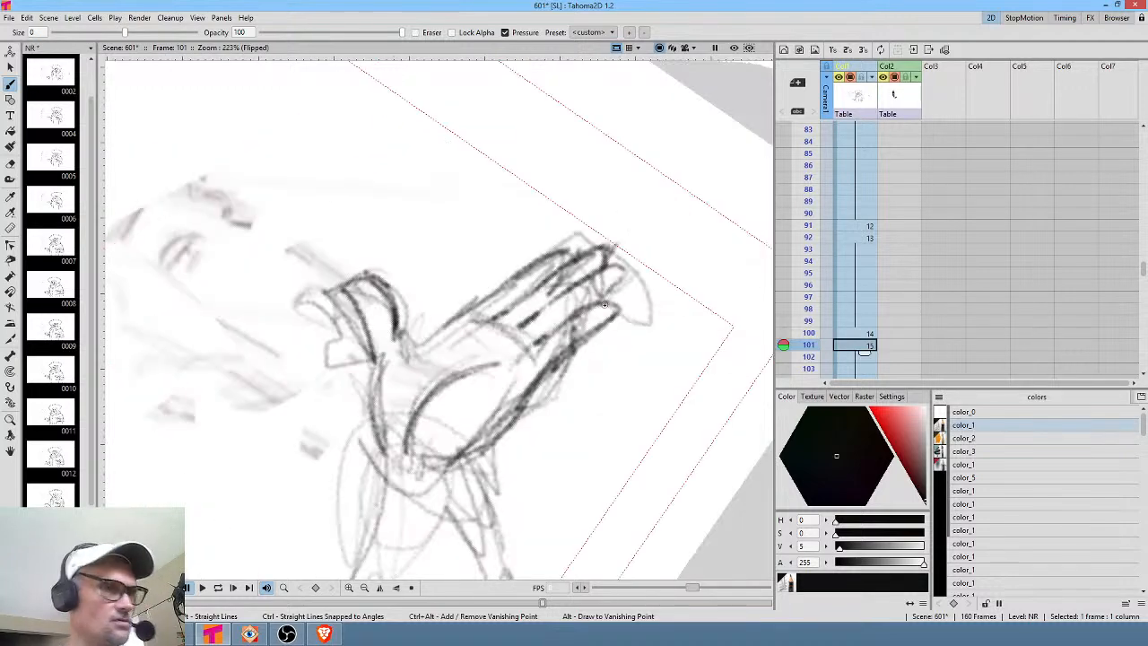
{"action": "key", "text": "r"}
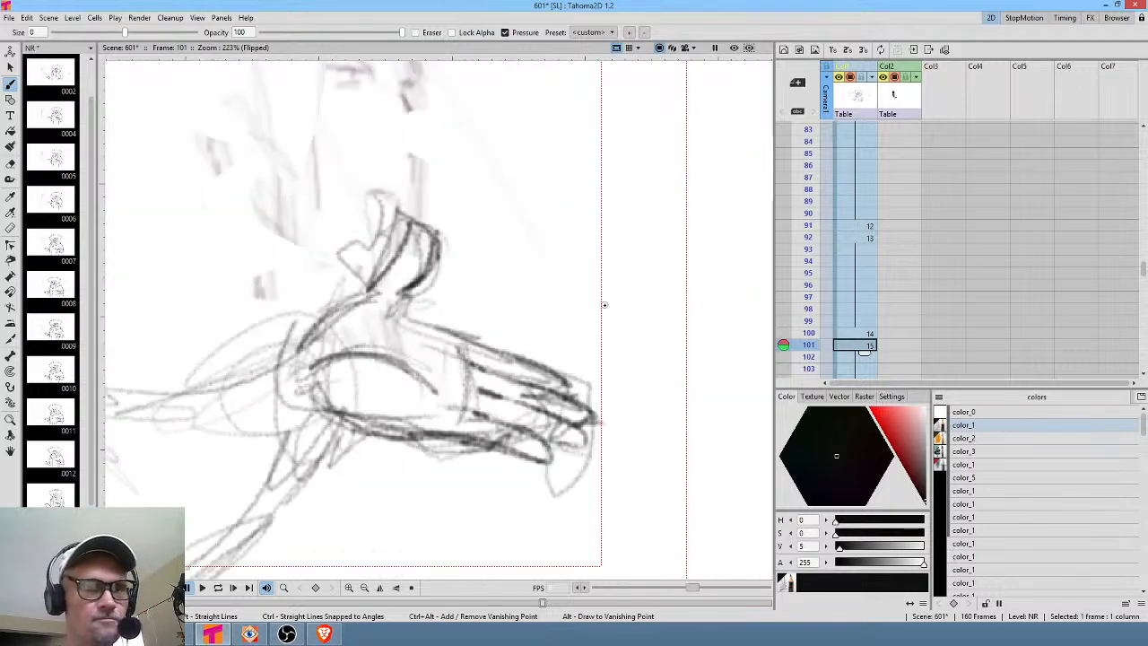
{"action": "key", "text": "h"}
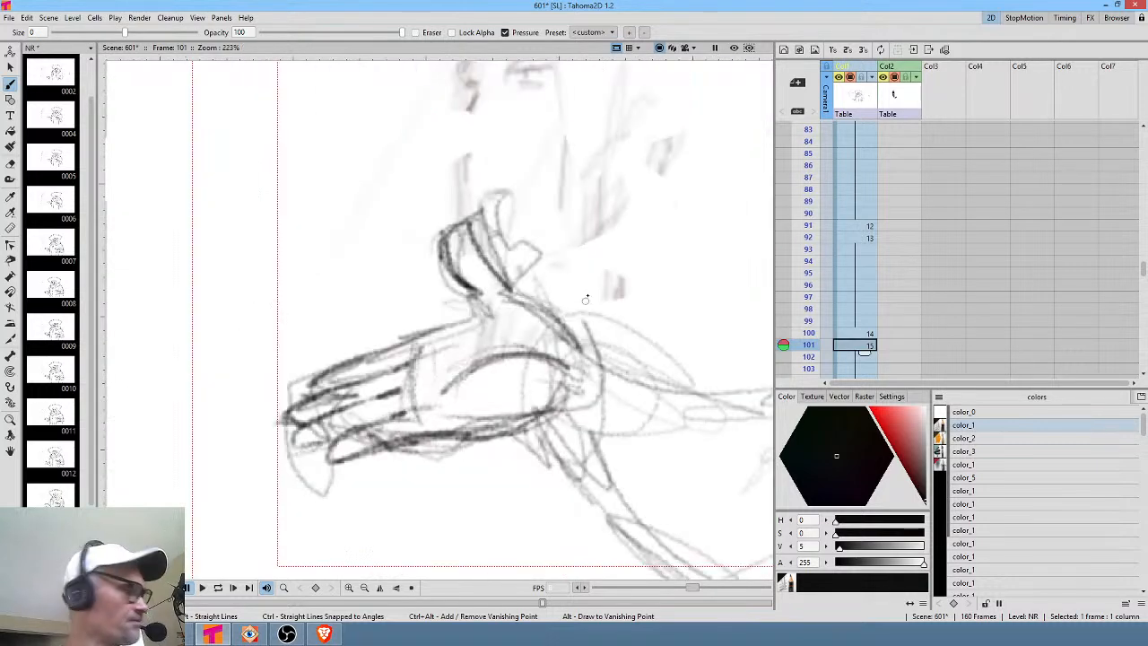
{"action": "scroll", "coordinate": [589, 287], "scroll_direction": "down", "scroll_amount": 5}
{"action": "middle_click", "coordinate": [526, 457]}
{"action": "left_click_drag", "start_coordinate": [458, 442], "coordinate": [374, 438]}
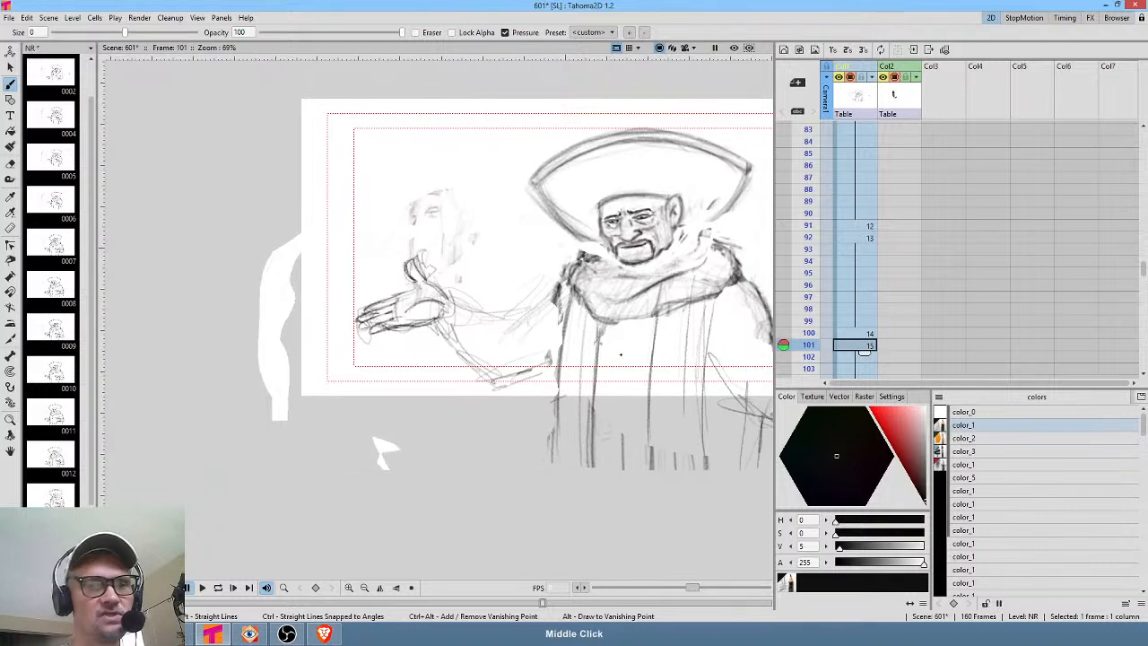
{"action": "left_click_drag", "start_coordinate": [581, 386], "coordinate": [520, 387]}
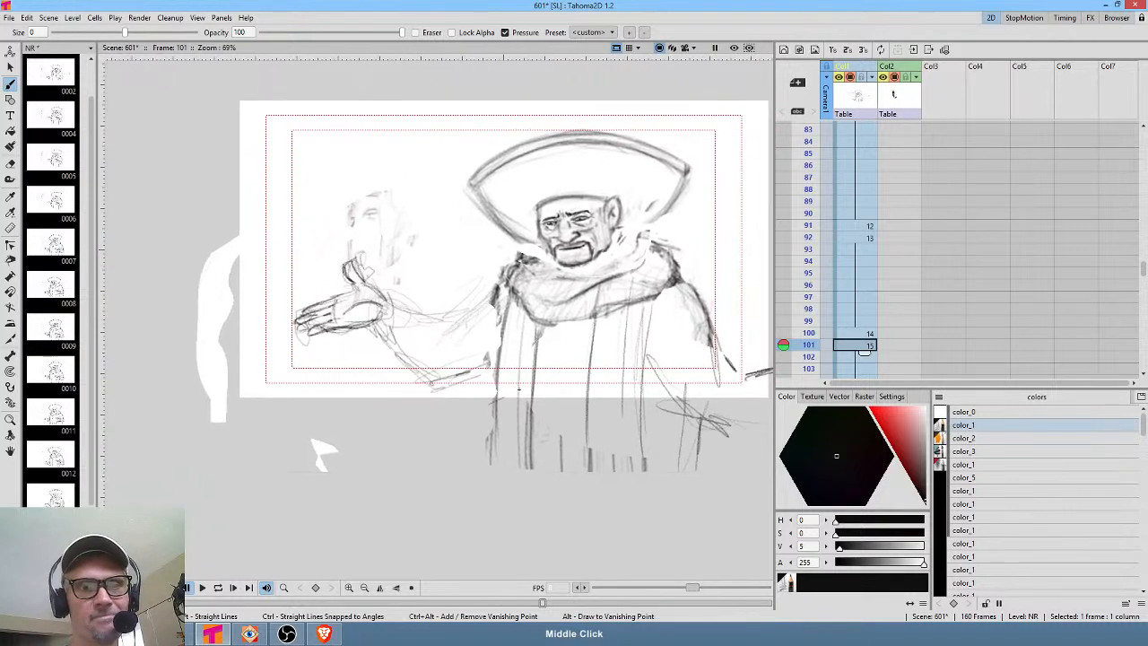
{"action": "left_click", "coordinate": [869, 332]}
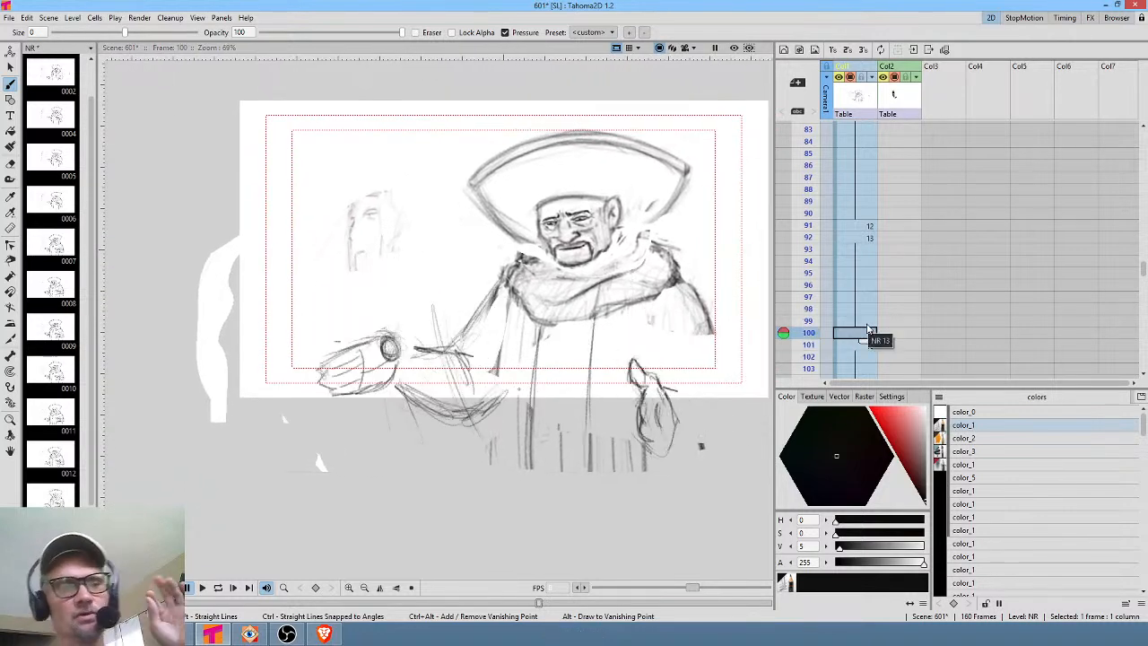
{"action": "left_click", "coordinate": [872, 226]}
{"action": "left_click", "coordinate": [862, 238]}
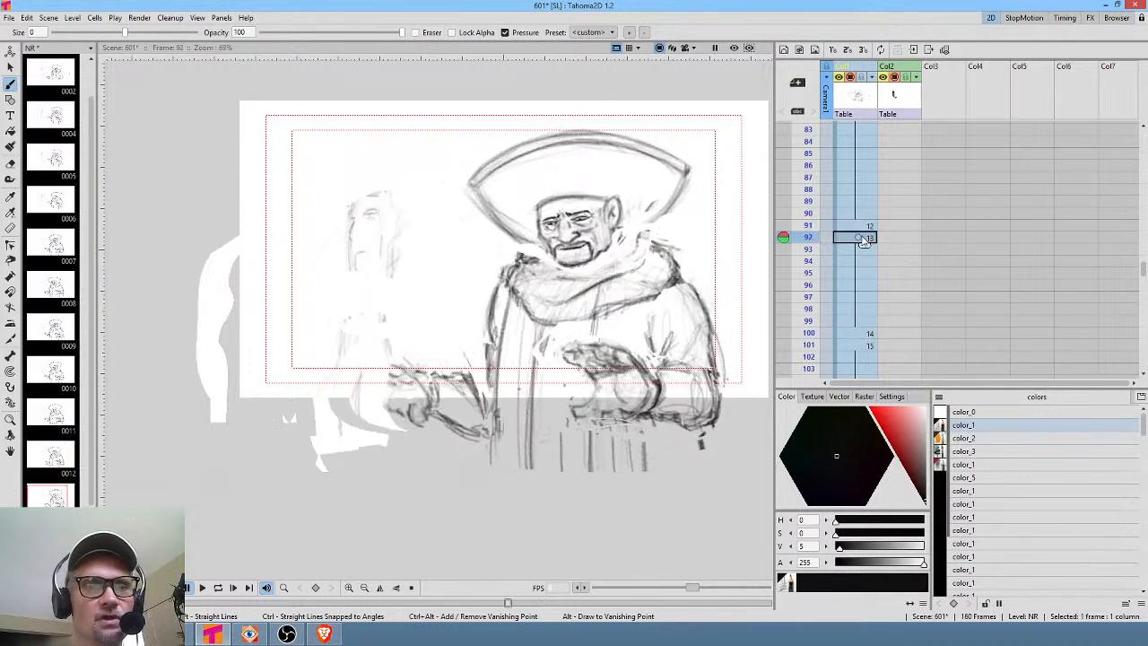
{"action": "left_click", "coordinate": [861, 332]}
{"action": "left_click", "coordinate": [858, 346]}
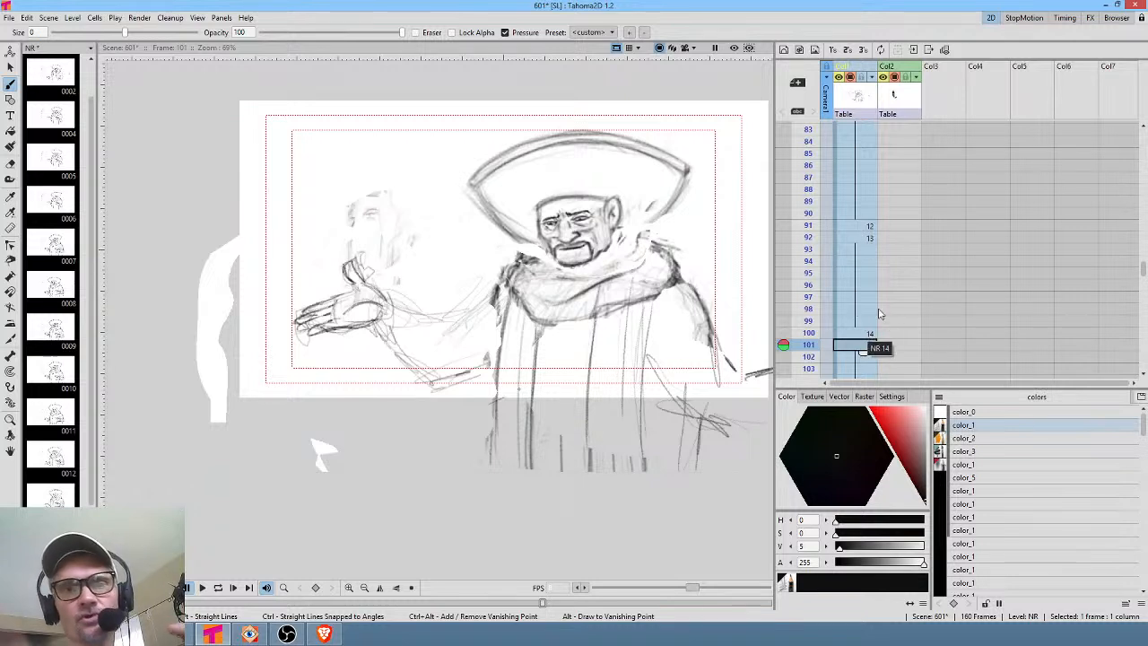
On frame 101, sketch more lines along the extended arm, the right hand and the robe.
{"action": "type", "text": "15"}
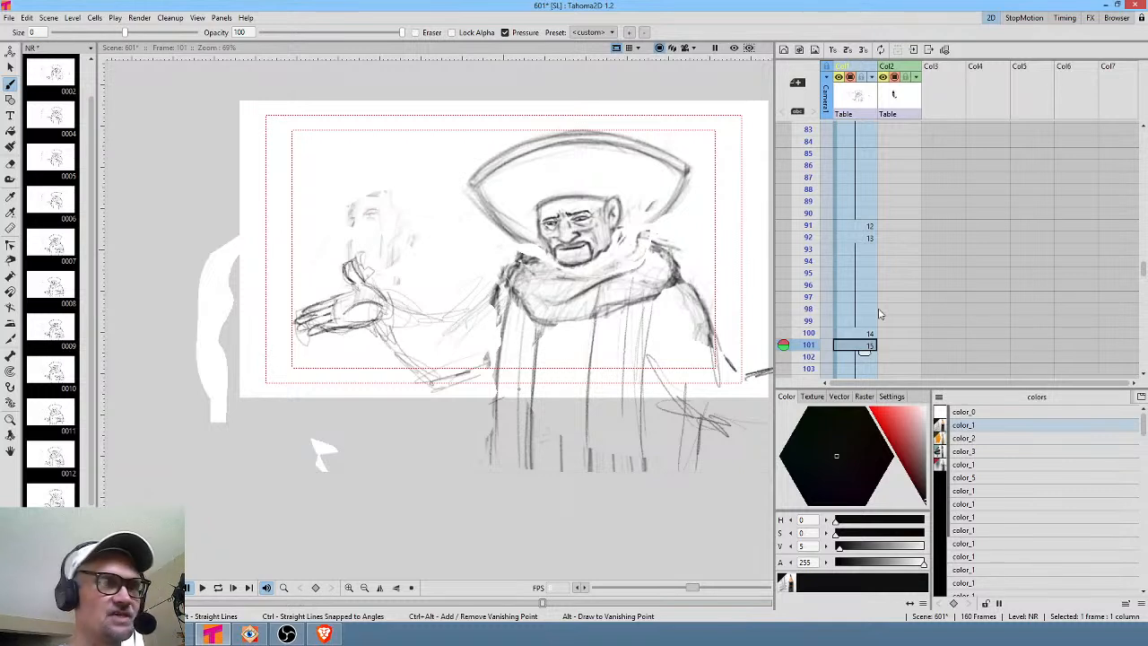
{"action": "left_click_drag", "start_coordinate": [386, 302], "coordinate": [379, 328]}
{"action": "mouse_move", "coordinate": [393, 306]}
{"action": "left_mouse_down"}
{"action": "mouse_move", "coordinate": [381, 343]}
{"action": "mouse_move", "coordinate": [425, 390]}
{"action": "mouse_move", "coordinate": [436, 395]}
{"action": "mouse_move", "coordinate": [411, 373]}
{"action": "mouse_move", "coordinate": [440, 398]}
{"action": "mouse_move", "coordinate": [483, 378]}
{"action": "mouse_move", "coordinate": [427, 319]}
{"action": "mouse_move", "coordinate": [450, 350]}
{"action": "left_mouse_up"}
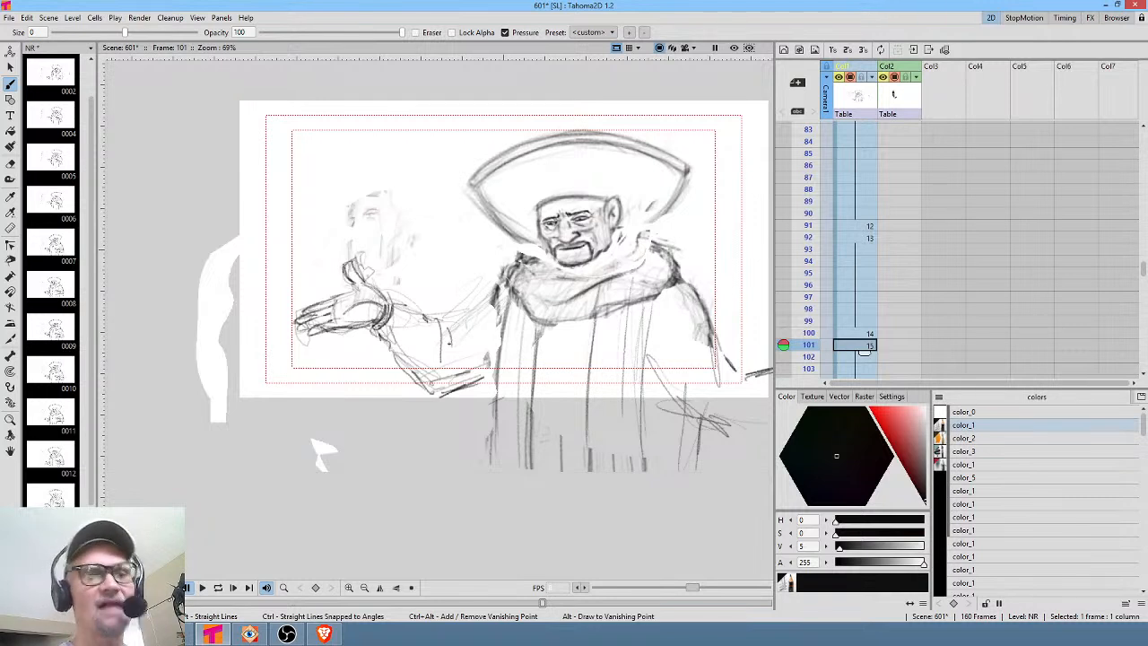
{"action": "middle_click", "coordinate": [485, 288]}
{"action": "left_click_drag", "start_coordinate": [471, 304], "coordinate": [444, 329]}
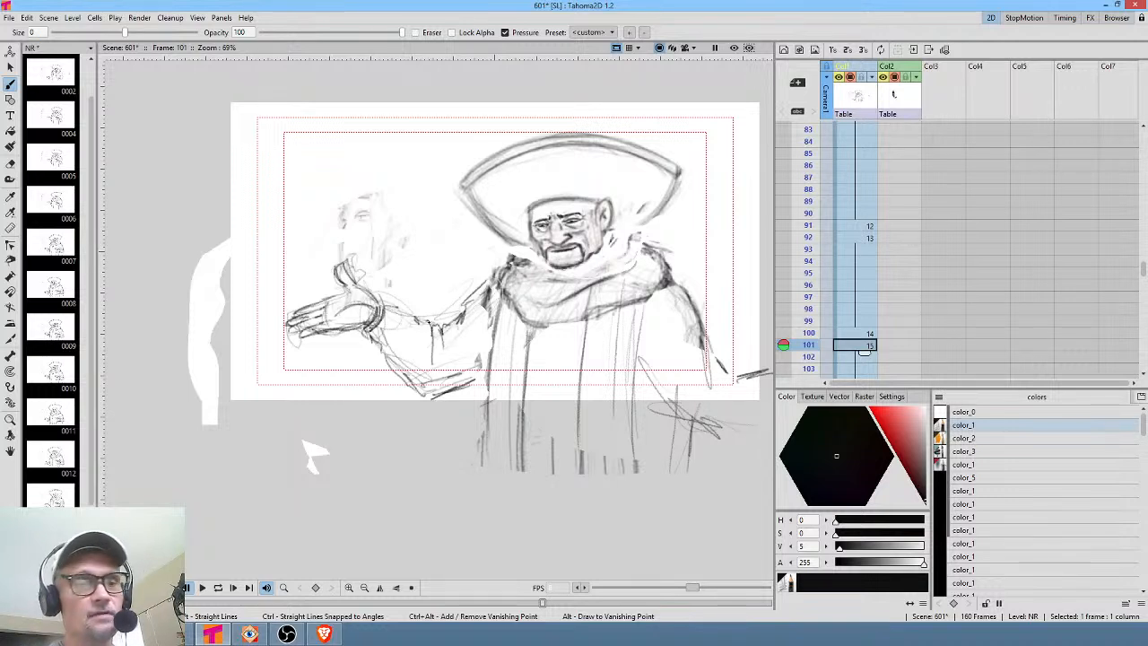
{"action": "mouse_move", "coordinate": [417, 341]}
{"action": "left_mouse_down"}
{"action": "mouse_move", "coordinate": [408, 347]}
{"action": "mouse_move", "coordinate": [455, 349]}
{"action": "mouse_move", "coordinate": [480, 368]}
{"action": "left_mouse_up"}
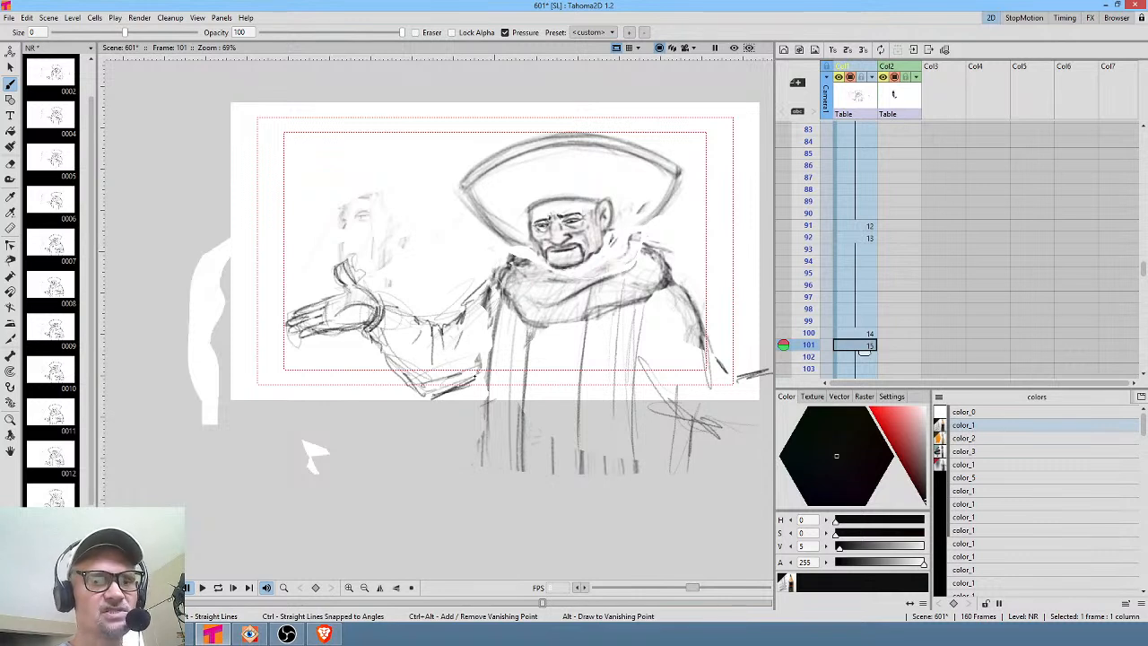
{"action": "mouse_move", "coordinate": [650, 385]}
{"action": "left_mouse_down"}
{"action": "mouse_move", "coordinate": [697, 427]}
{"action": "mouse_move", "coordinate": [676, 415]}
{"action": "left_mouse_up"}
{"action": "mouse_move", "coordinate": [660, 355]}
{"action": "left_mouse_down"}
{"action": "mouse_move", "coordinate": [673, 404]}
{"action": "mouse_move", "coordinate": [718, 440]}
{"action": "left_mouse_up"}
{"action": "mouse_move", "coordinate": [726, 380]}
{"action": "left_mouse_down"}
{"action": "mouse_move", "coordinate": [704, 405]}
{"action": "mouse_move", "coordinate": [696, 396]}
{"action": "left_mouse_up"}
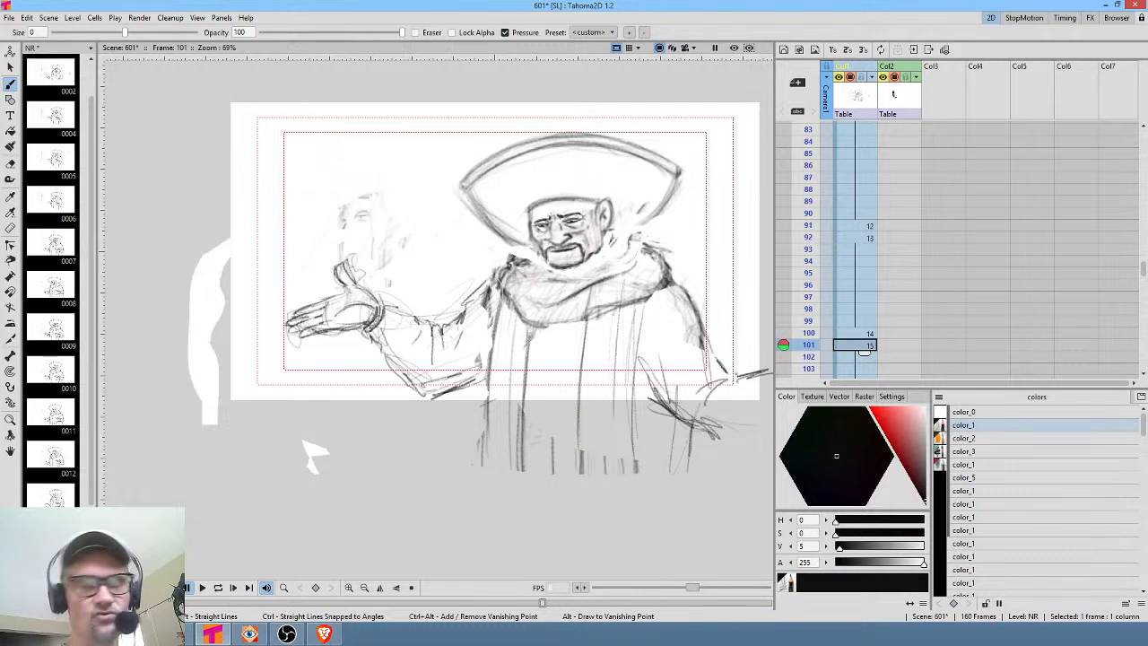
{"action": "mouse_move", "coordinate": [692, 329]}
{"action": "left_mouse_down"}
{"action": "mouse_move", "coordinate": [725, 375]}
{"action": "mouse_move", "coordinate": [708, 323]}
{"action": "left_mouse_up"}
{"action": "left_click_drag", "start_coordinate": [740, 377], "coordinate": [725, 373]}
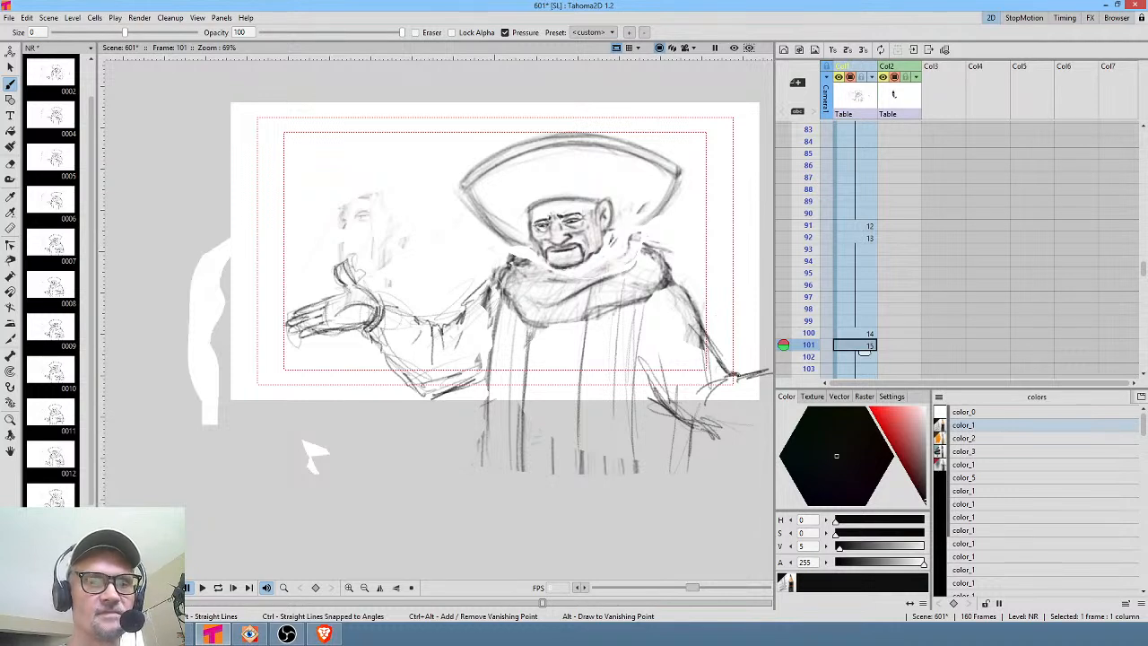
{"action": "left_click_drag", "start_coordinate": [553, 327], "coordinate": [551, 391]}
{"action": "left_click_drag", "start_coordinate": [558, 351], "coordinate": [552, 419]}
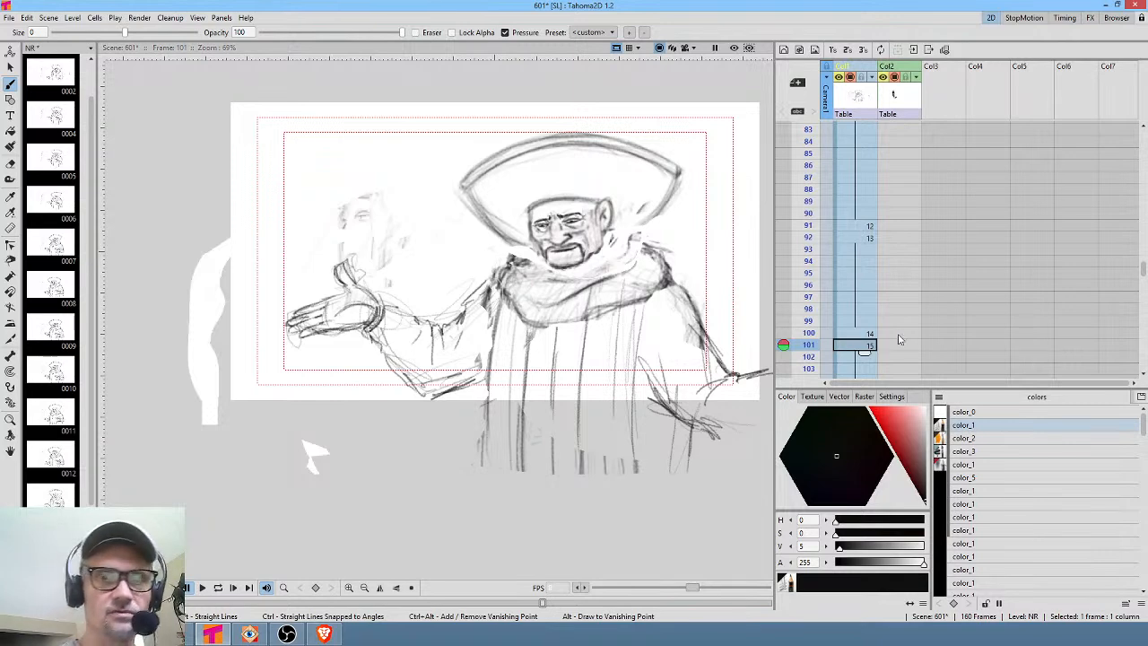
Scroll through the later NR frames of the Xsheet and save the scene.
{"action": "left_click_drag", "start_coordinate": [898, 332], "coordinate": [922, 163]}
{"action": "mouse_move", "coordinate": [810, 177]}
{"action": "left_mouse_down"}
{"action": "mouse_move", "coordinate": [820, 309]}
{"action": "mouse_move", "coordinate": [825, 159]}
{"action": "mouse_move", "coordinate": [822, 318]}
{"action": "left_mouse_up"}
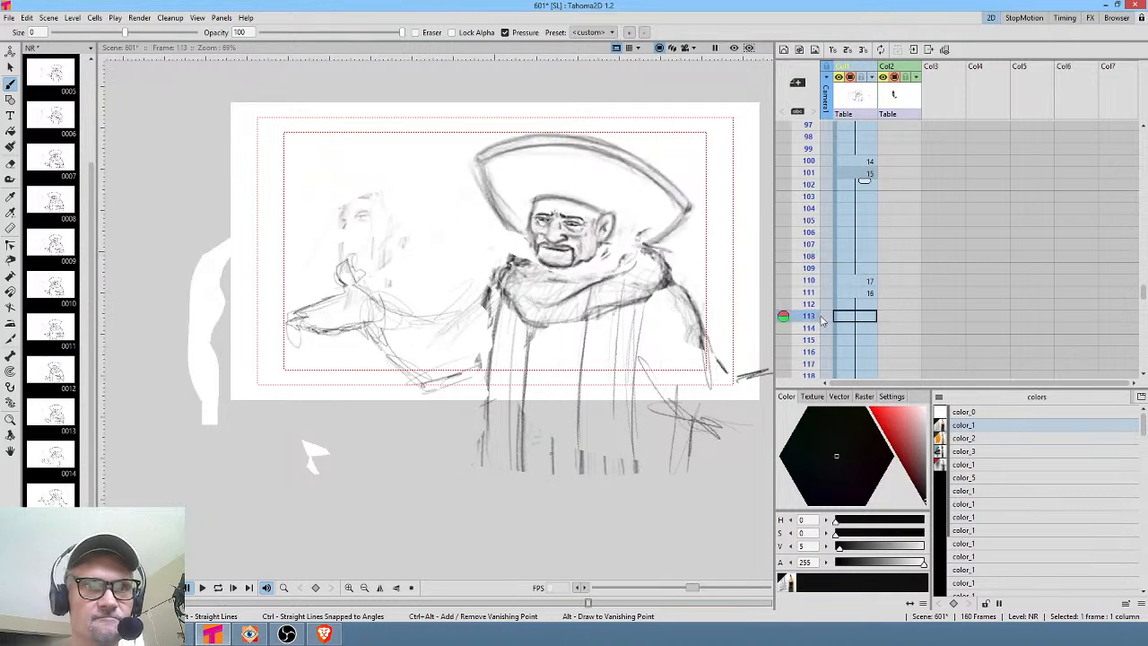
{"action": "middle_click", "coordinate": [924, 330]}
{"action": "left_click_drag", "start_coordinate": [807, 168], "coordinate": [811, 335]}
{"action": "middle_click", "coordinate": [942, 285]}
{"action": "mouse_move", "coordinate": [810, 208]}
{"action": "left_mouse_down"}
{"action": "mouse_move", "coordinate": [809, 353]}
{"action": "mouse_move", "coordinate": [809, 187]}
{"action": "left_mouse_up"}
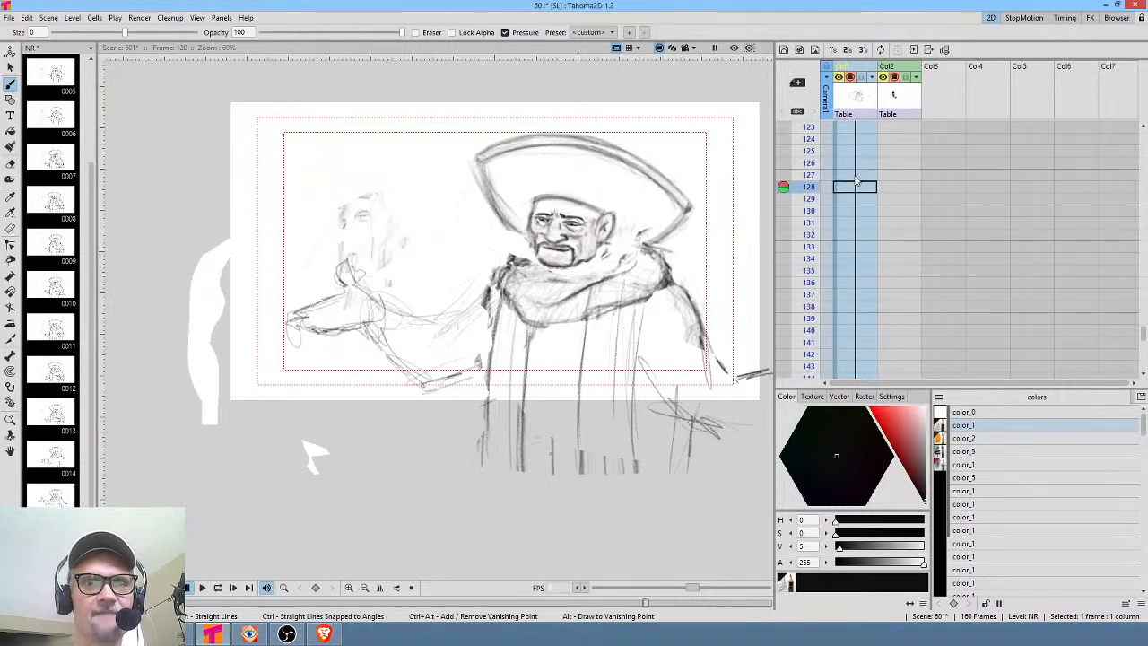
{"action": "middle_click", "coordinate": [913, 191]}
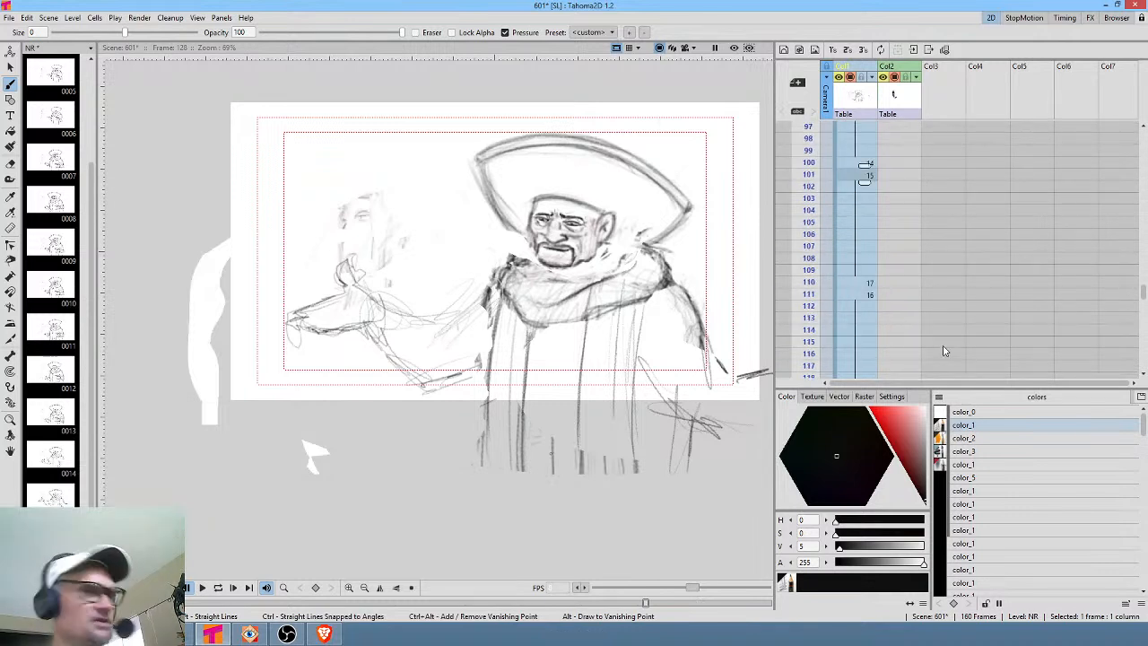
{"action": "key", "text": "ctrl+s"}
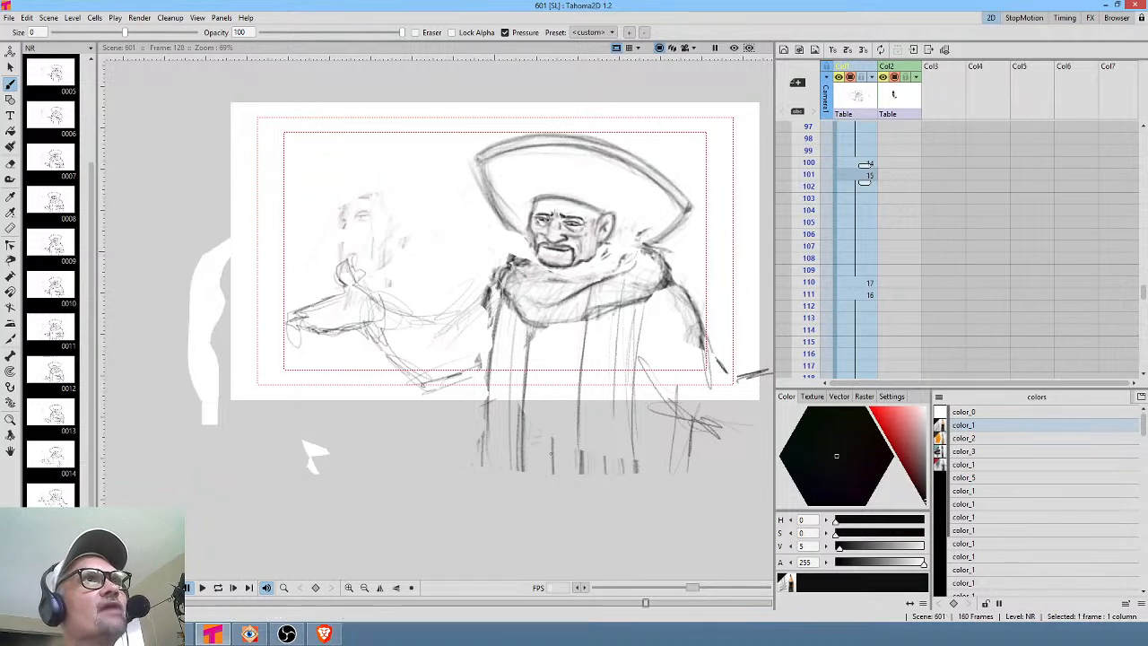
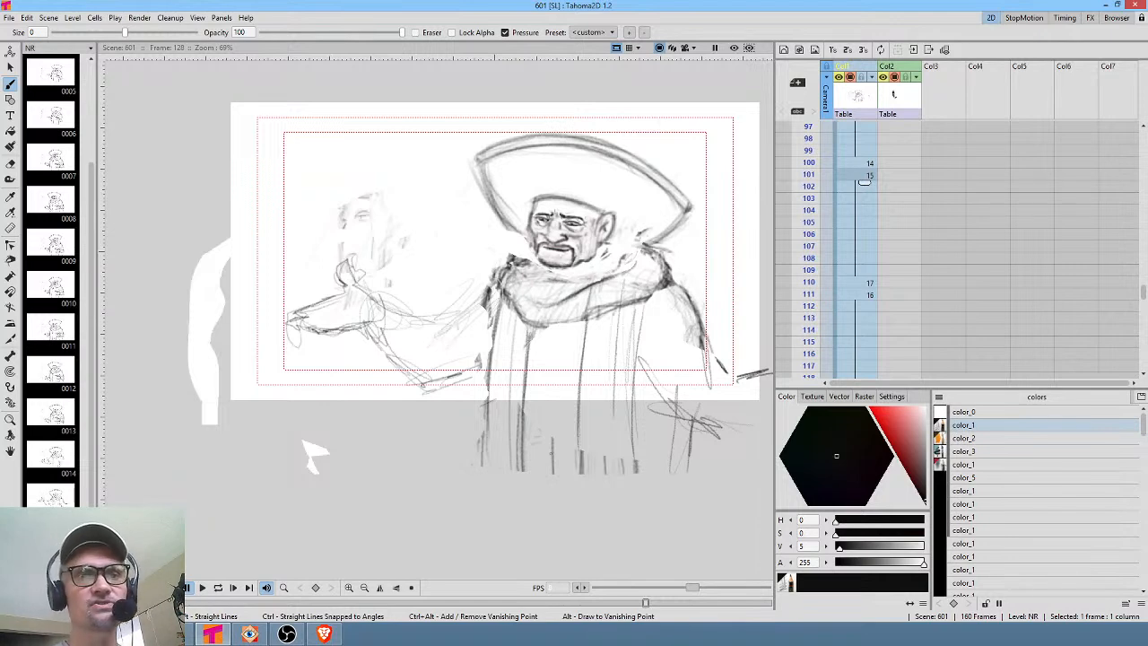
Step through the NR frames around 99 to 114 in the Xsheet, then back to the early frames.
{"action": "left_click", "coordinate": [809, 174]}
{"action": "mouse_move", "coordinate": [810, 175]}
{"action": "left_mouse_down"}
{"action": "mouse_move", "coordinate": [809, 155]}
{"action": "mouse_move", "coordinate": [809, 199]}
{"action": "left_mouse_up"}
{"action": "middle_click", "coordinate": [949, 300]}
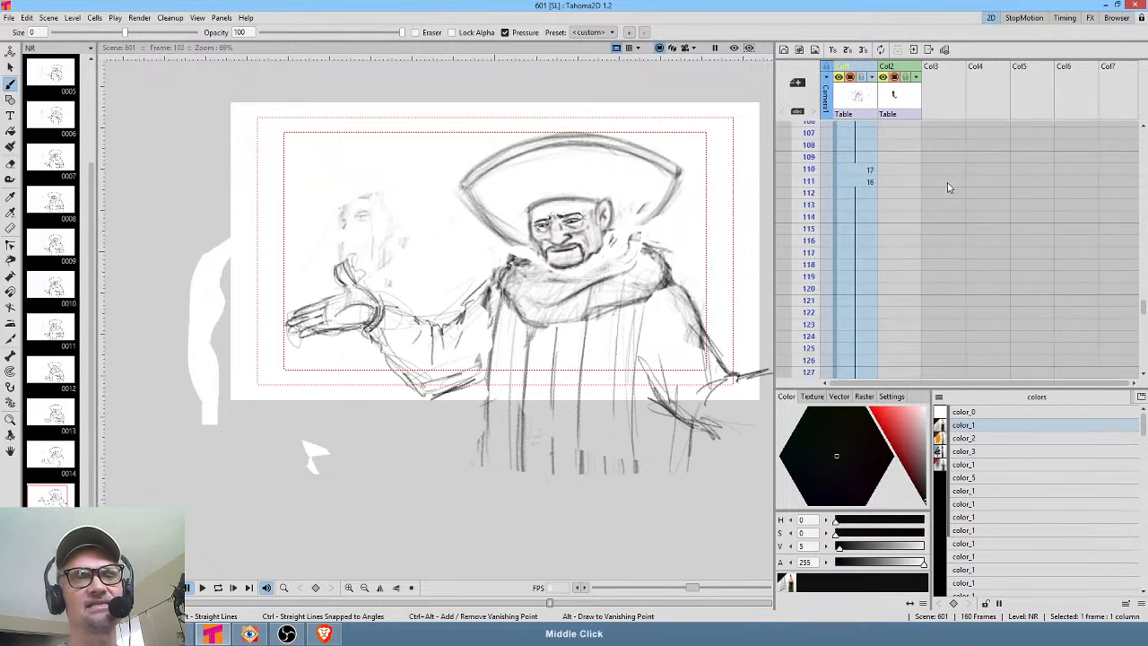
{"action": "mouse_move", "coordinate": [809, 145]}
{"action": "left_mouse_down"}
{"action": "mouse_move", "coordinate": [809, 208]}
{"action": "mouse_move", "coordinate": [809, 159]}
{"action": "left_mouse_up"}
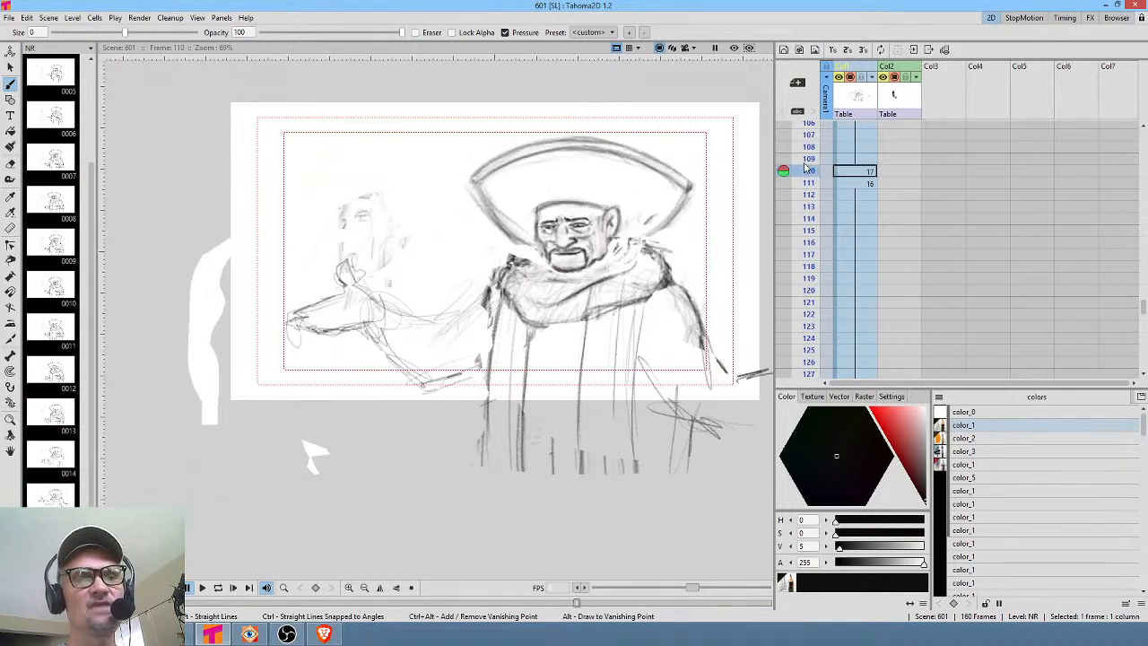
{"action": "middle_click", "coordinate": [878, 196]}
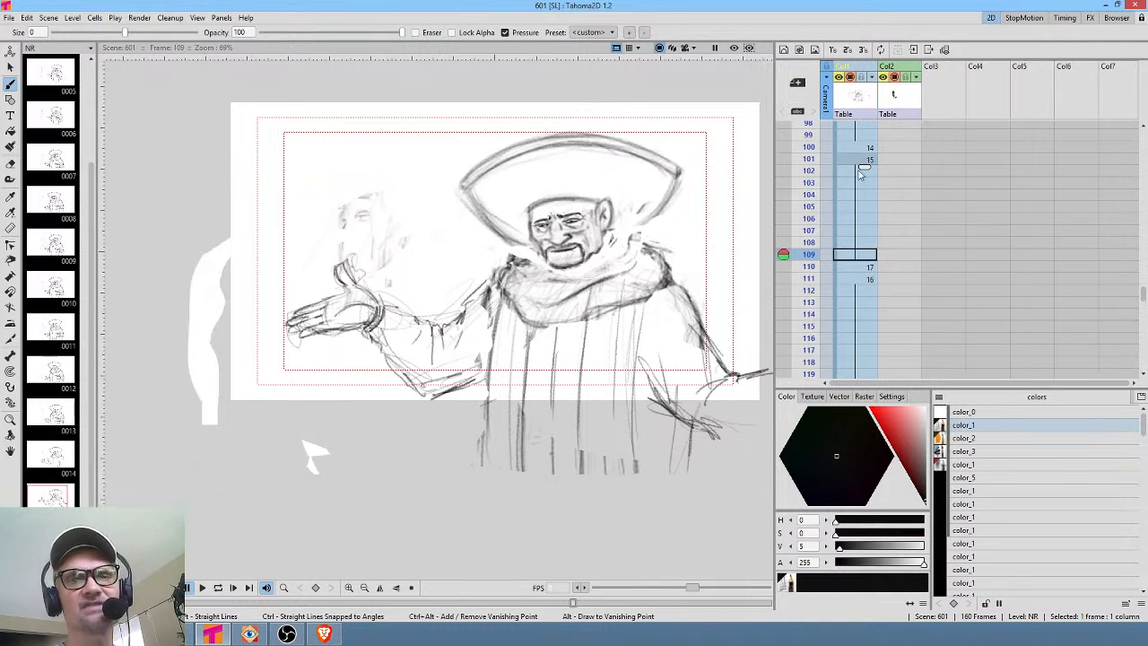
{"action": "left_click", "coordinate": [810, 135]}
{"action": "middle_click", "coordinate": [870, 177]}
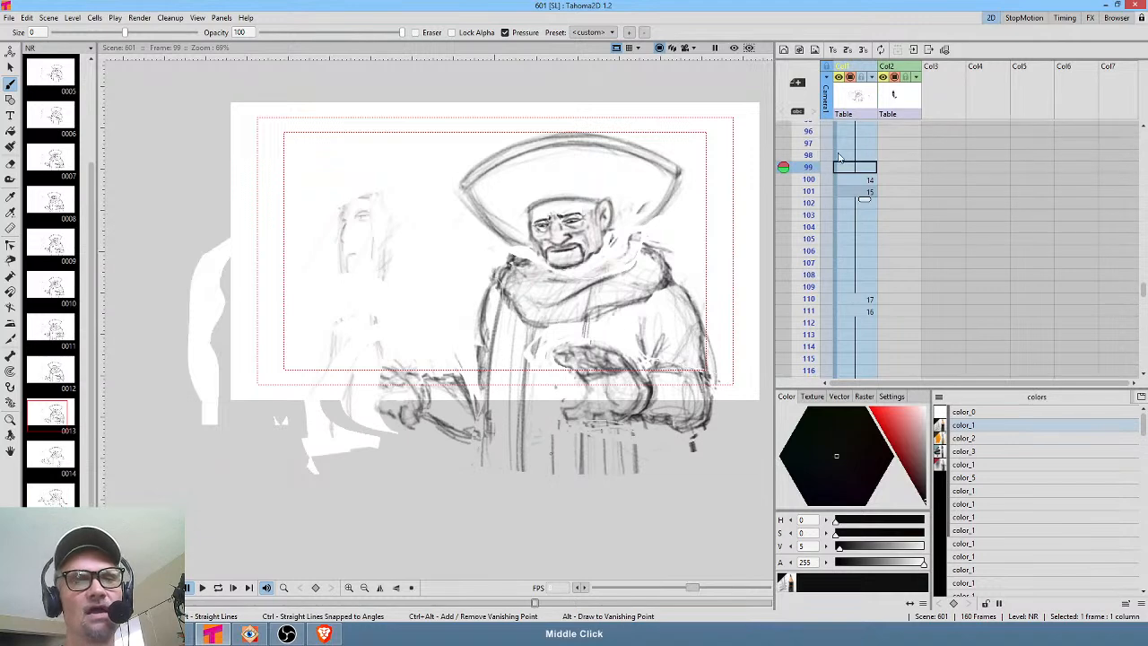
{"action": "left_click", "coordinate": [810, 203]}
{"action": "left_click_drag", "start_coordinate": [810, 205], "coordinate": [808, 298]}
{"action": "middle_click", "coordinate": [804, 286]}
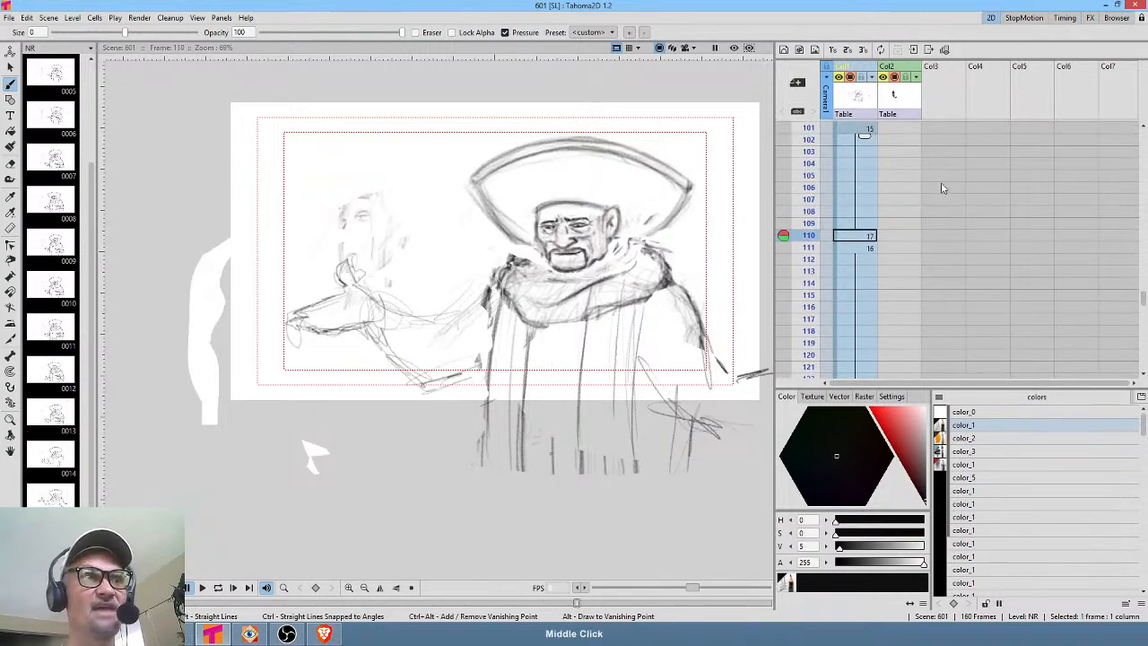
{"action": "left_click_drag", "start_coordinate": [810, 198], "coordinate": [805, 283]}
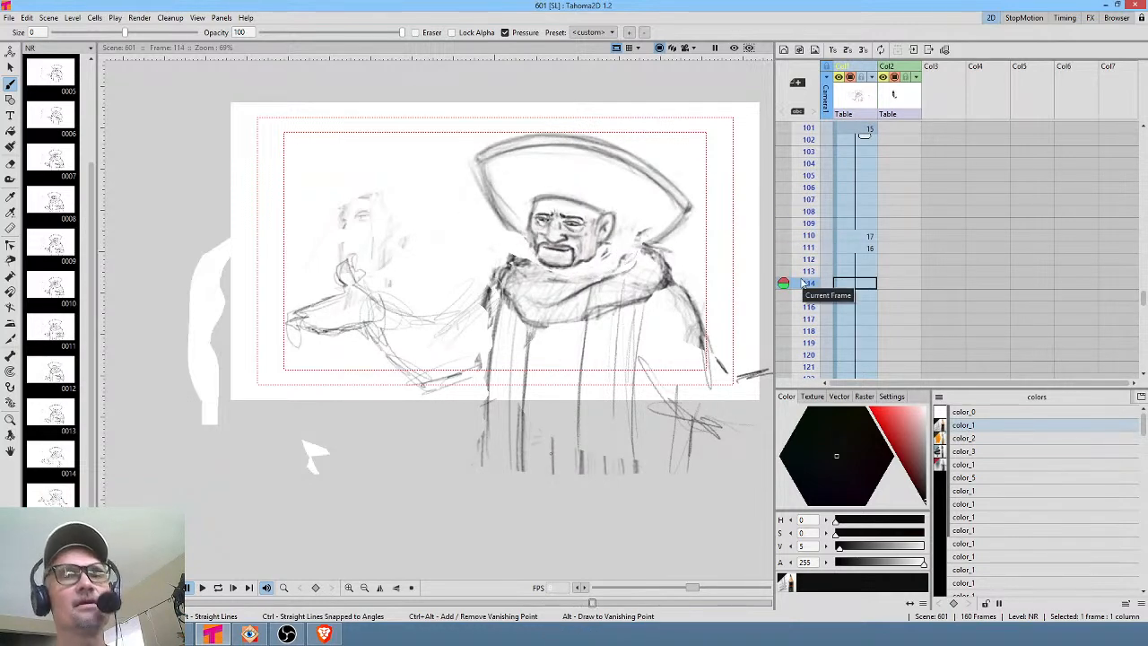
{"action": "middle_click", "coordinate": [947, 256]}
{"action": "scroll", "coordinate": [933, 249], "scroll_direction": "down", "scroll_amount": 3}
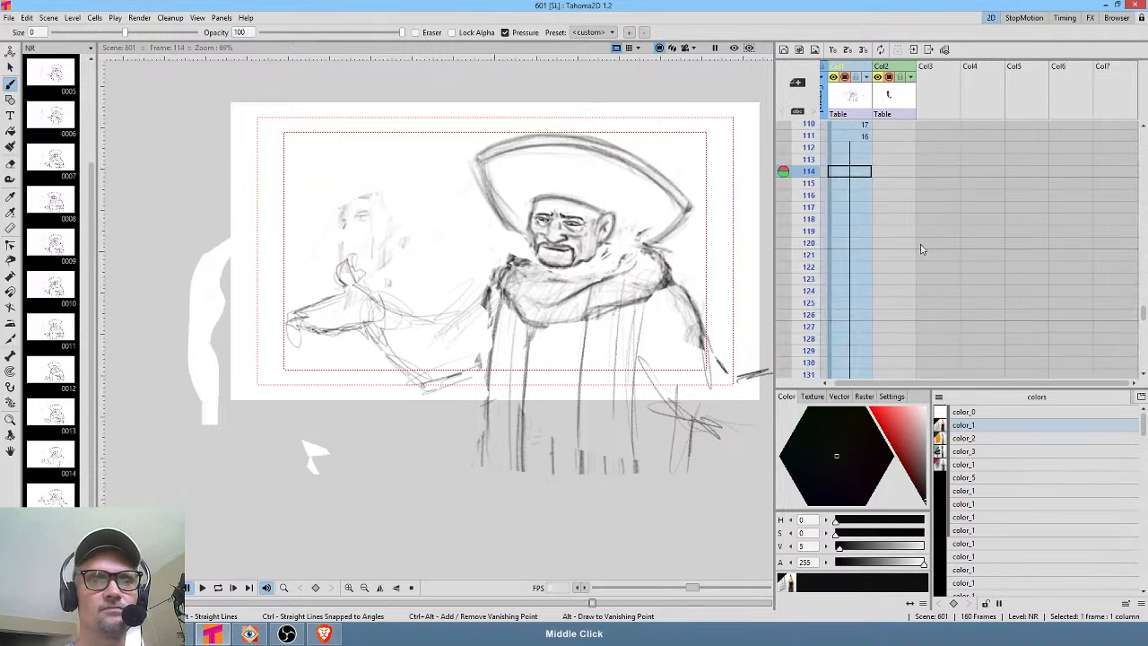
{"action": "mouse_move", "coordinate": [807, 225]}
{"action": "left_mouse_down"}
{"action": "mouse_move", "coordinate": [810, 298]}
{"action": "mouse_move", "coordinate": [816, 115]}
{"action": "left_mouse_up"}
{"action": "middle_click", "coordinate": [920, 162]}
{"action": "scroll", "coordinate": [921, 162], "scroll_direction": "up", "scroll_amount": 5}
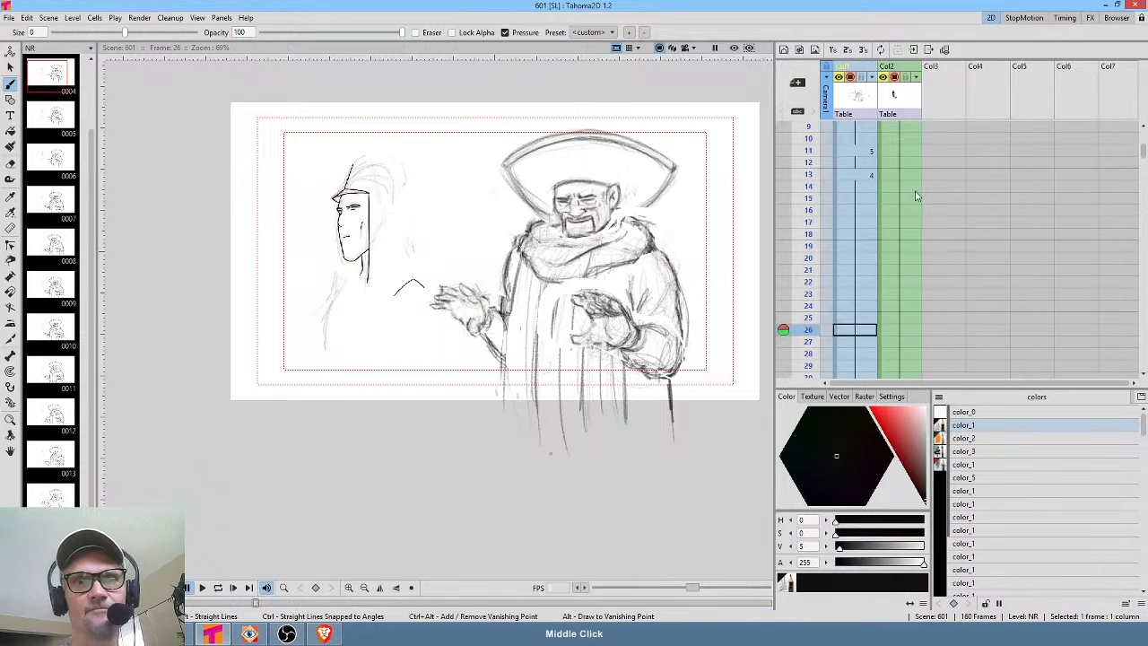
Go to frame 1 and save all scene files.
{"action": "left_click", "coordinate": [853, 131]}
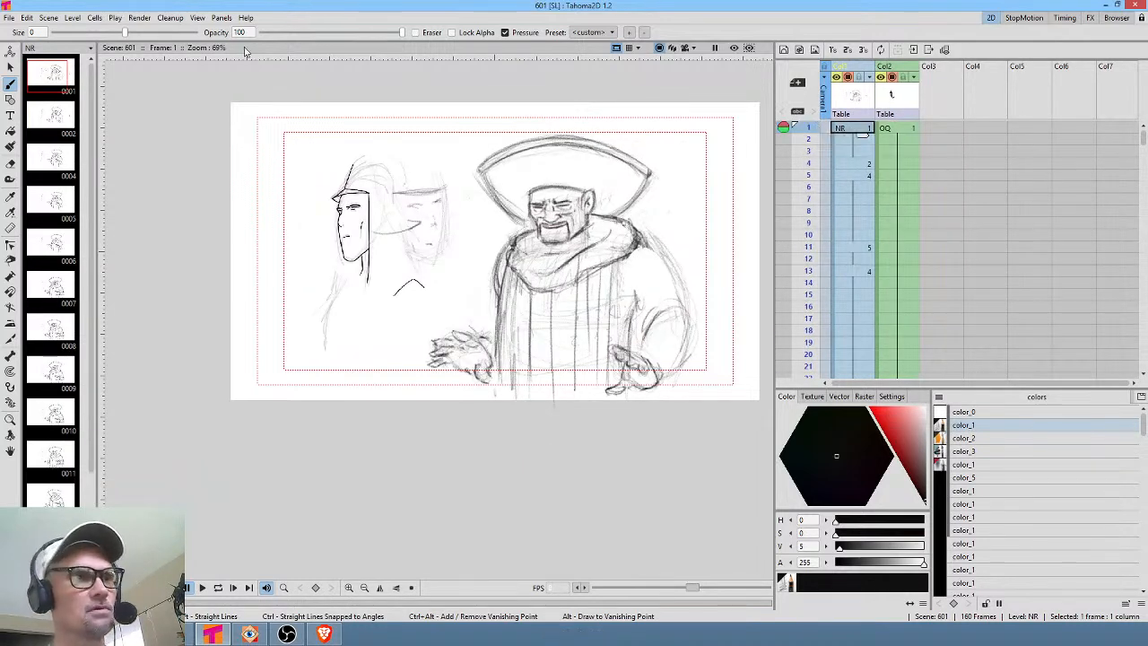
{"action": "left_click", "coordinate": [10, 19]}
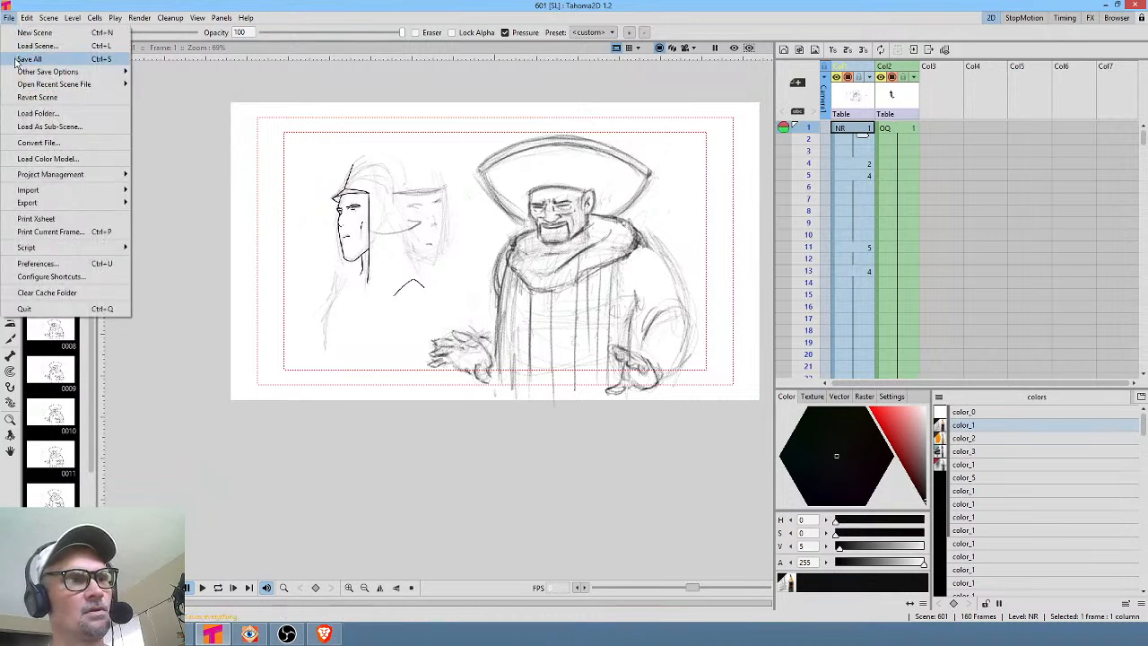
{"action": "left_click", "coordinate": [18, 61]}
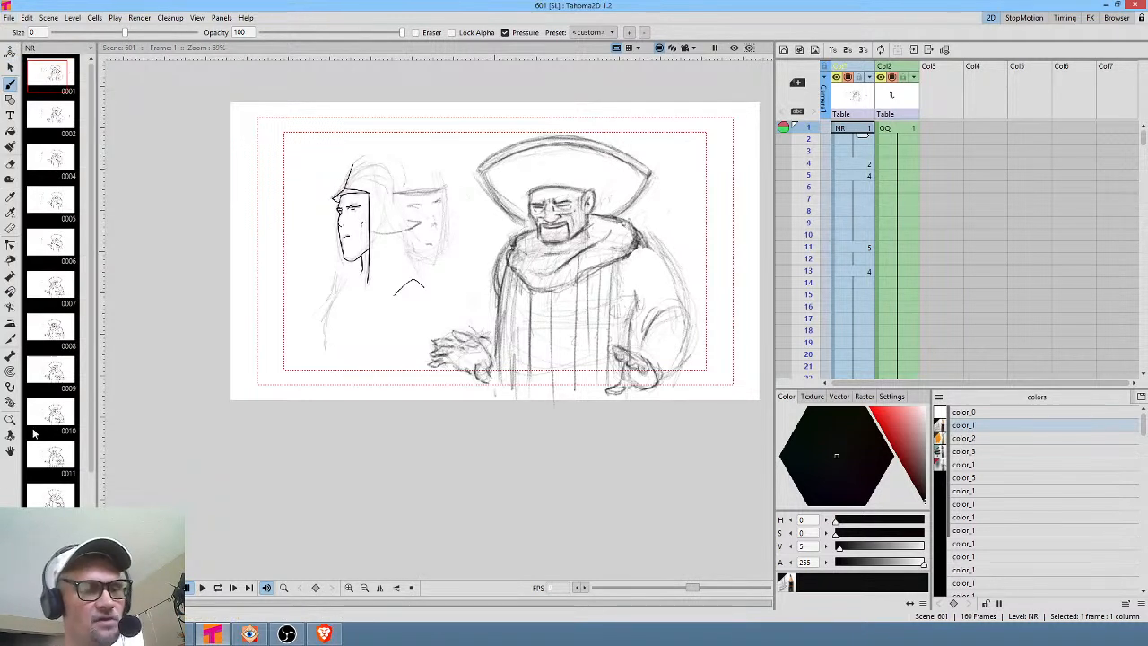
Switch to FastStone Image Viewer and browse through the NR image sequence in the extras folder.
{"action": "left_click", "coordinate": [250, 635]}
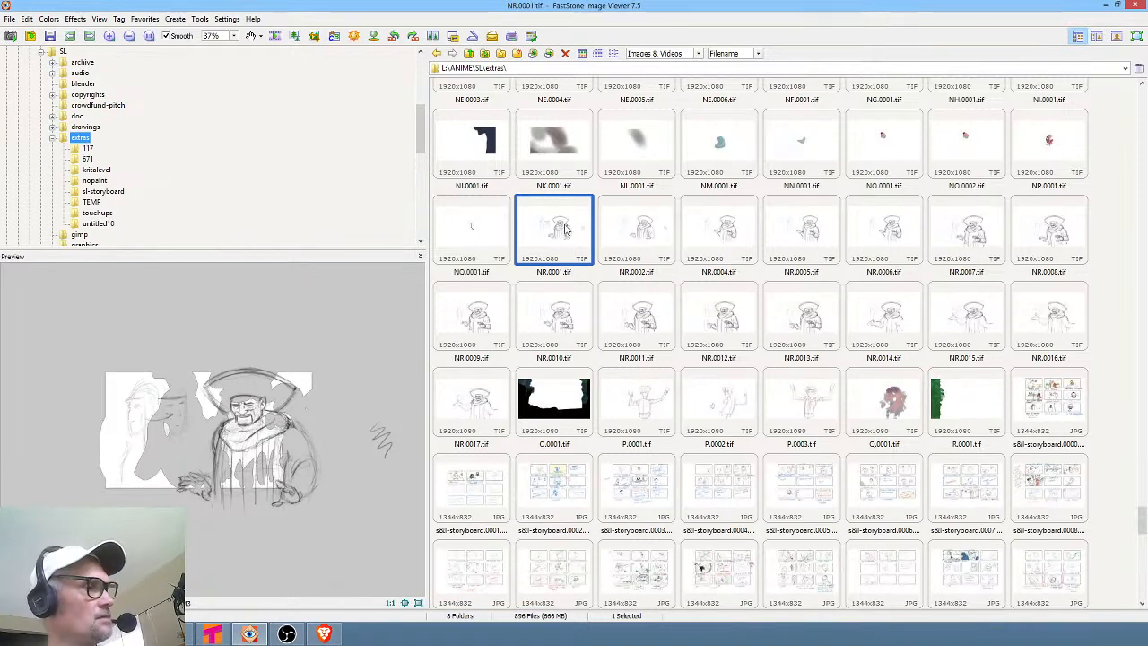
{"action": "key", "text": "Right"}
{"action": "key", "text": "Right"}
{"action": "key", "text": "Right"}
{"action": "key", "text": "Right"}
{"action": "key", "text": "Right"}
{"action": "key", "text": "Right"}
{"action": "key", "text": "Right"}
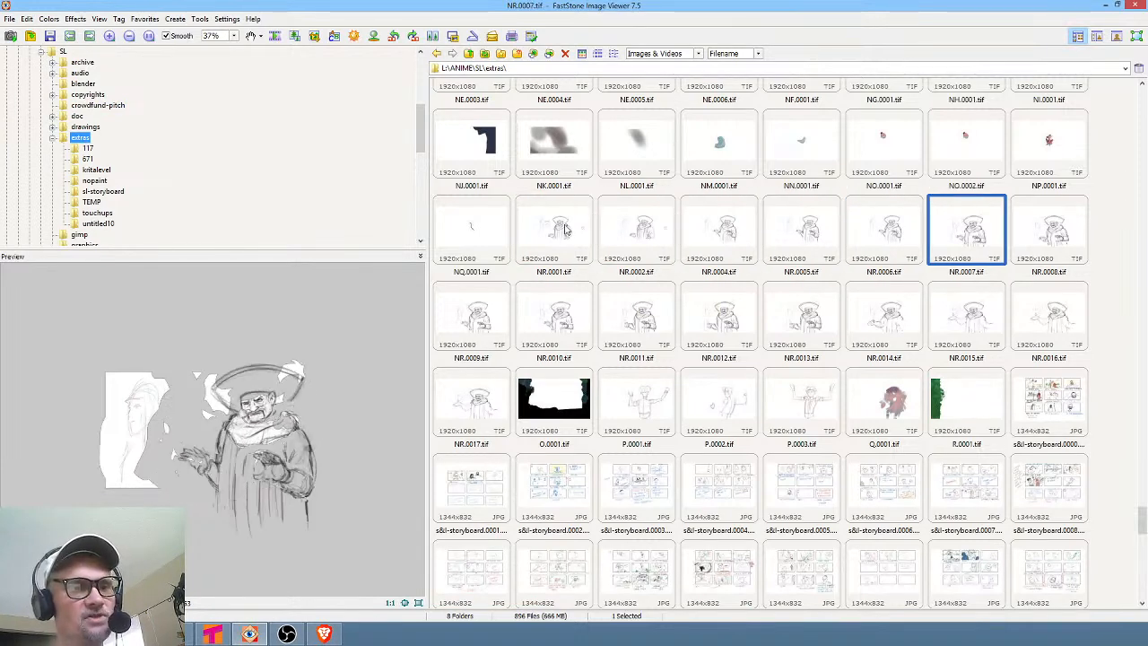
{"action": "key", "text": "Right"}
{"action": "key", "text": "Right"}
{"action": "key", "text": "Right"}
{"action": "key", "text": "Right"}
{"action": "key", "text": "Right"}
{"action": "key", "text": "Right"}
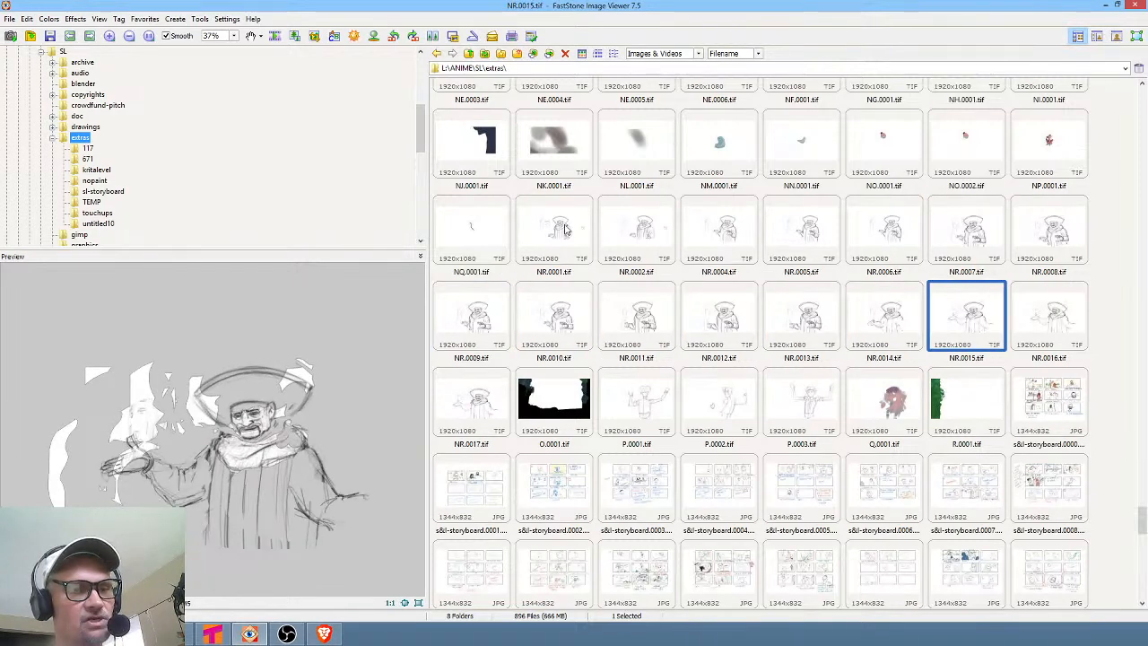
{"action": "key", "text": "Right"}
{"action": "key", "text": "Left"}
{"action": "key", "text": "Left"}
{"action": "key", "text": "Left"}
{"action": "key", "text": "Left"}
{"action": "key", "text": "Left"}
{"action": "key", "text": "Left"}
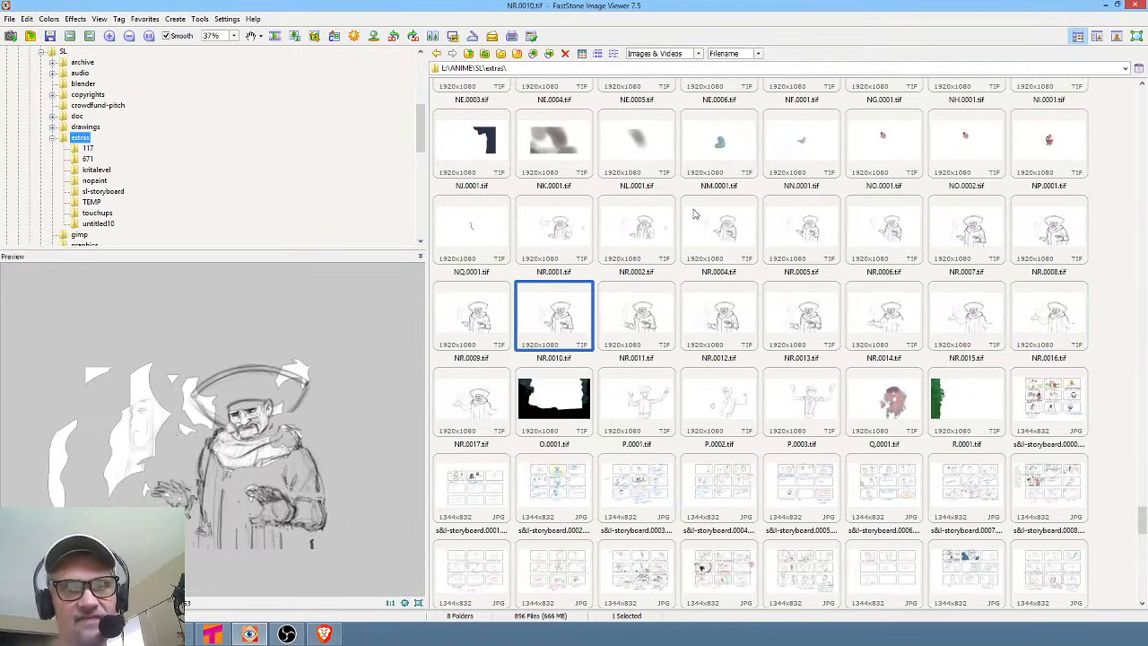
Select the images NR.0001 through NR.0017 and open the Copy to Folder dialog for them.
{"action": "left_click", "coordinate": [560, 236]}
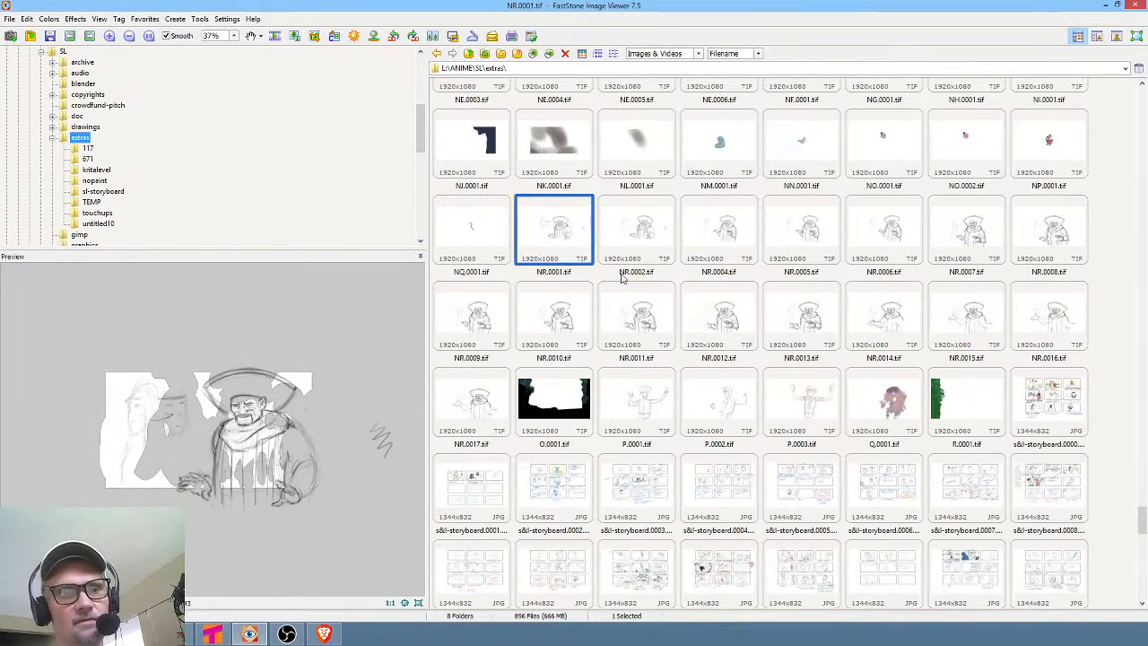
{"action": "left_click", "coordinate": [469, 399], "text": "shift"}
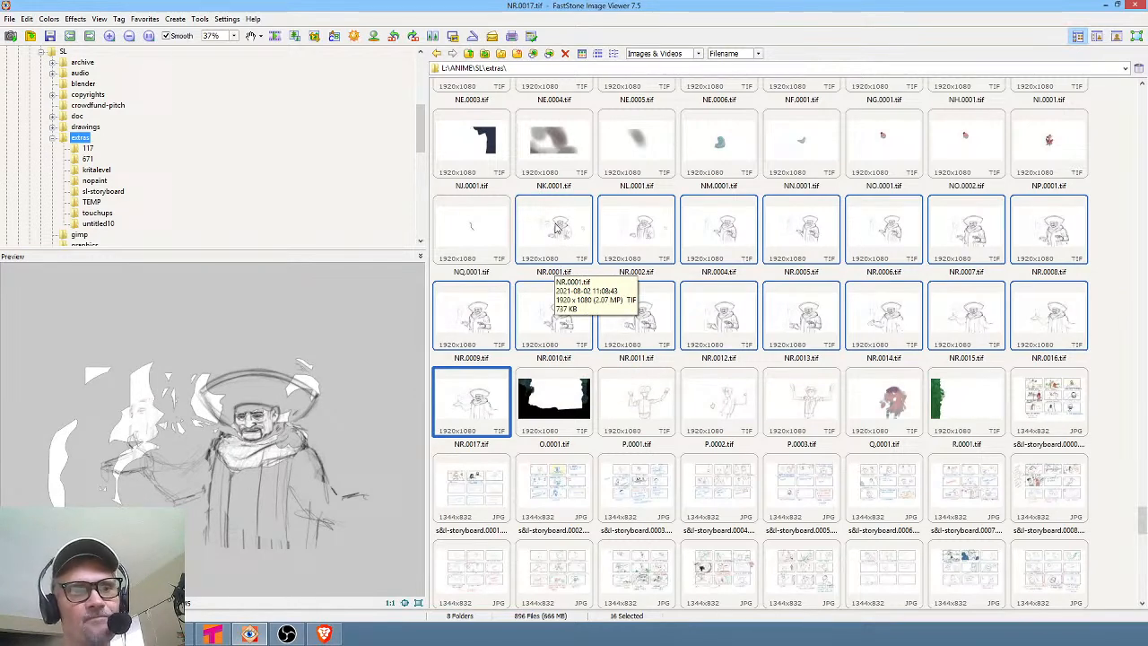
{"action": "right_click", "coordinate": [556, 231]}
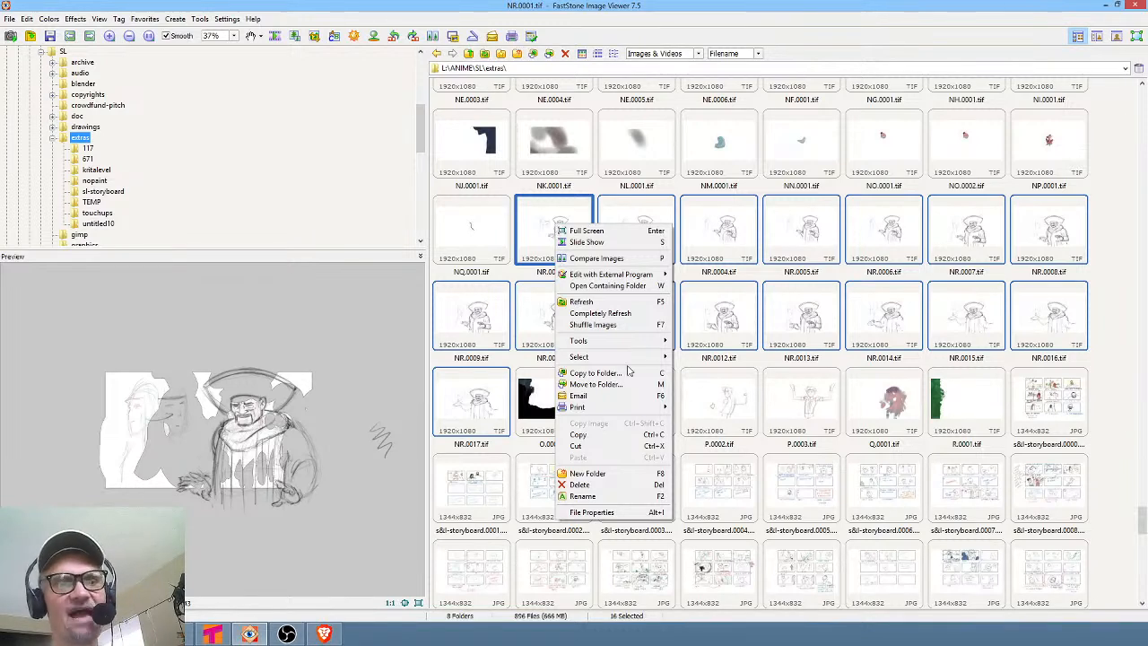
{"action": "mouse_move", "coordinate": [638, 349]}
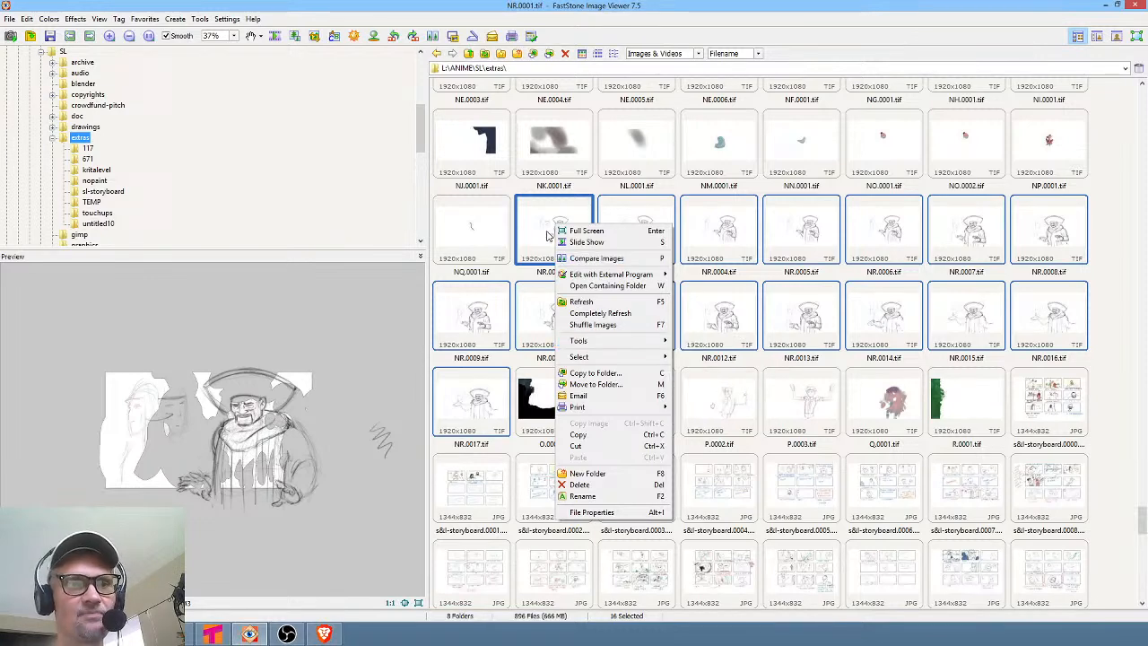
{"action": "right_click", "coordinate": [539, 229]}
{"action": "right_click", "coordinate": [538, 227]}
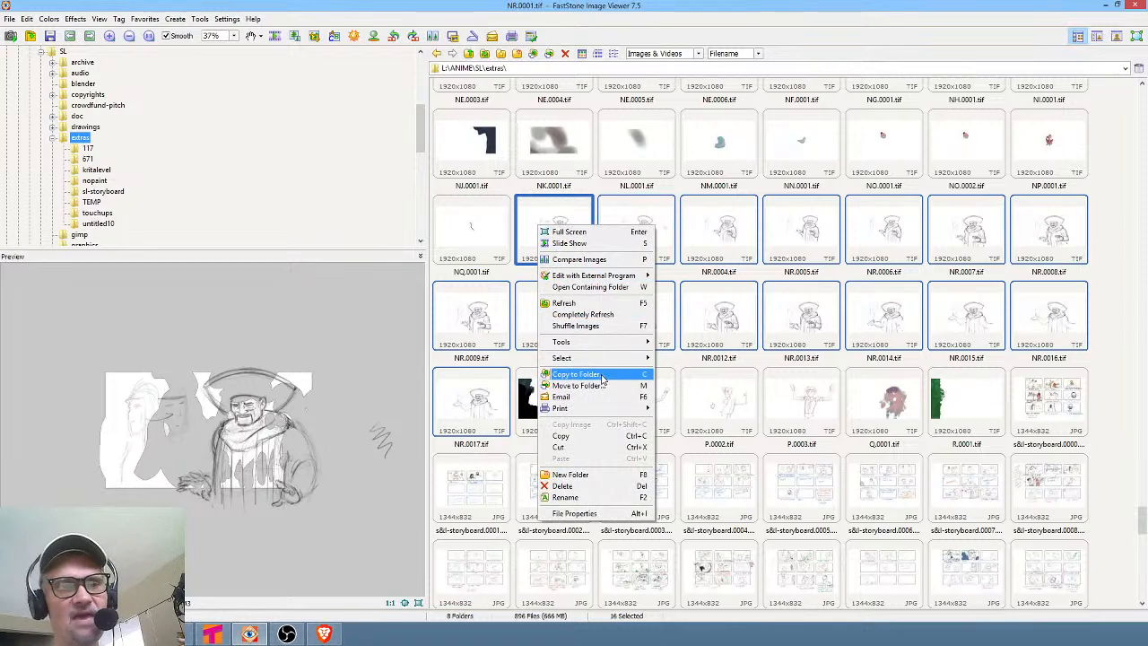
{"action": "left_click", "coordinate": [576, 374]}
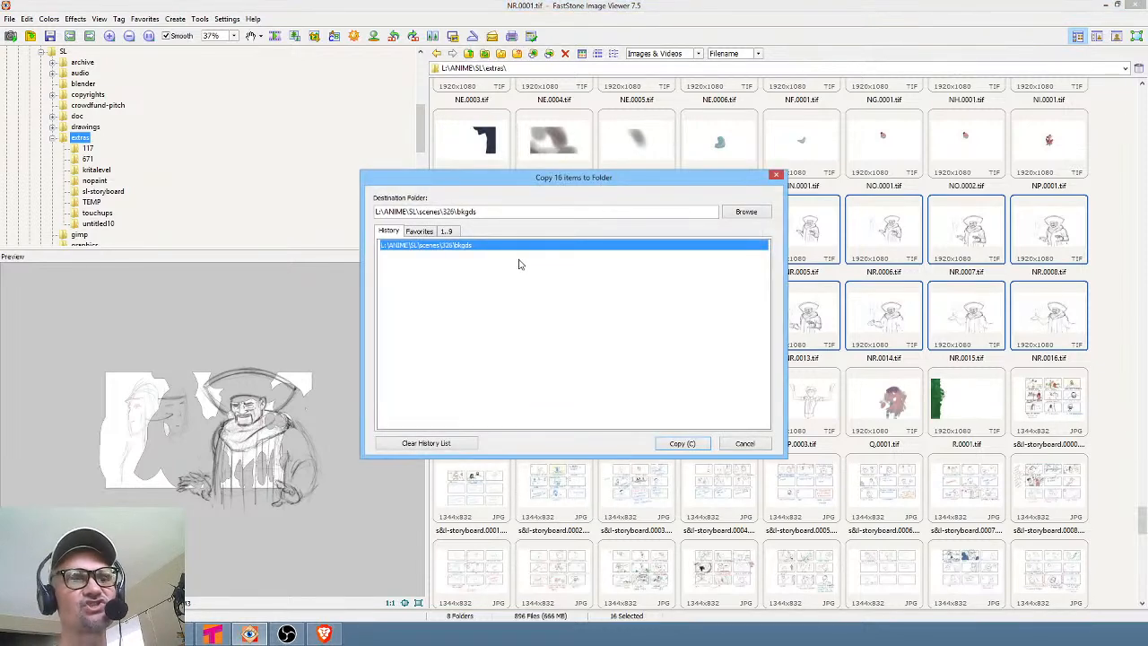
Create a new folder named slextra on the scratch (S:) drive and copy the selected images into it.
{"action": "left_click", "coordinate": [746, 213]}
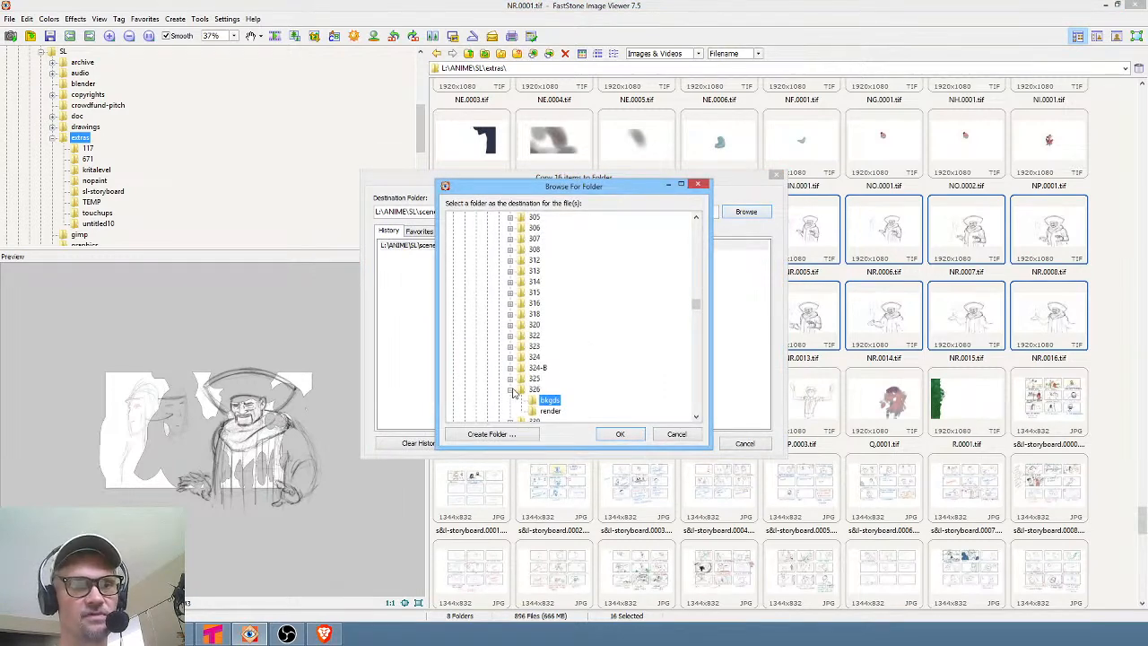
{"action": "left_click", "coordinate": [511, 389]}
{"action": "left_click_drag", "start_coordinate": [696, 307], "coordinate": [696, 236]}
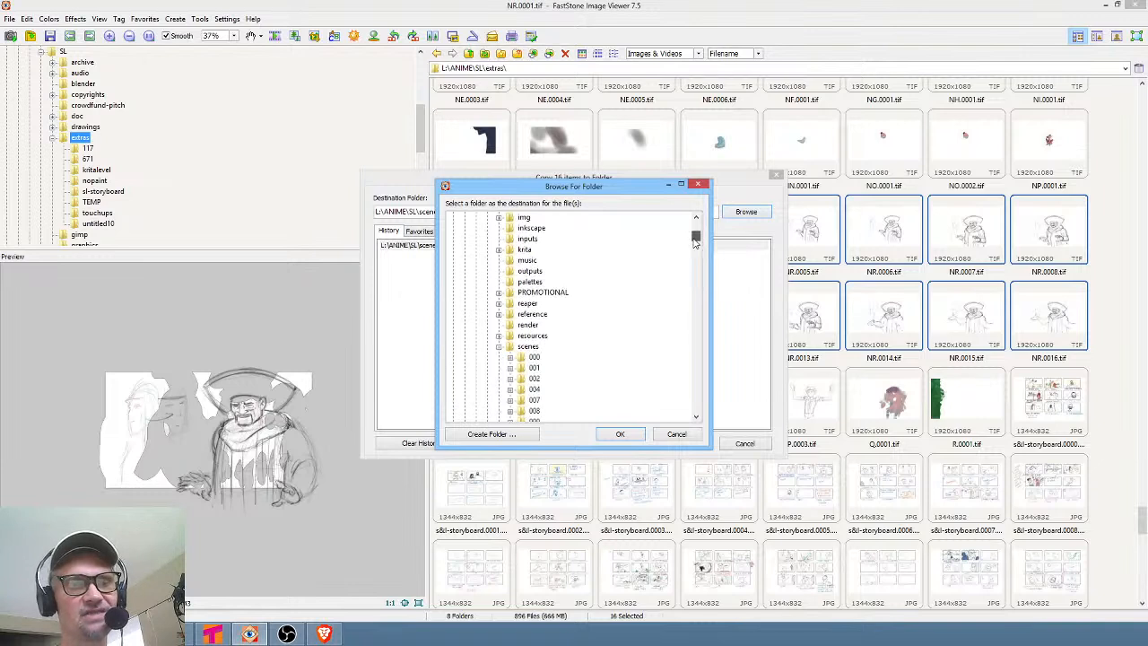
{"action": "left_click", "coordinate": [499, 347]}
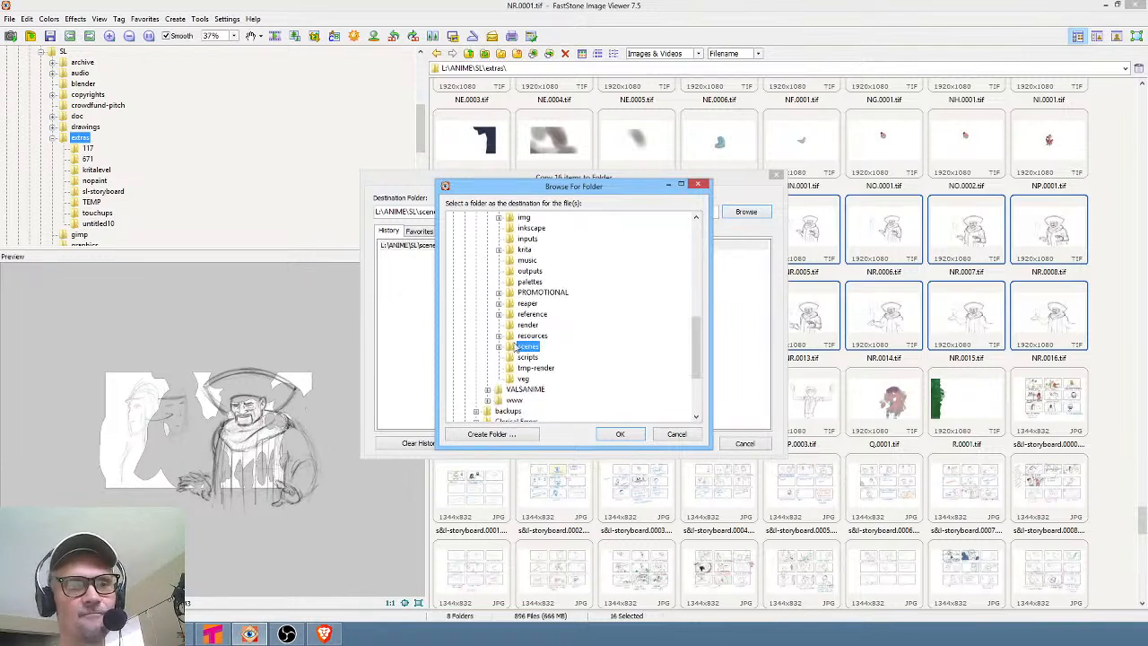
{"action": "left_click_drag", "start_coordinate": [695, 342], "coordinate": [692, 280]}
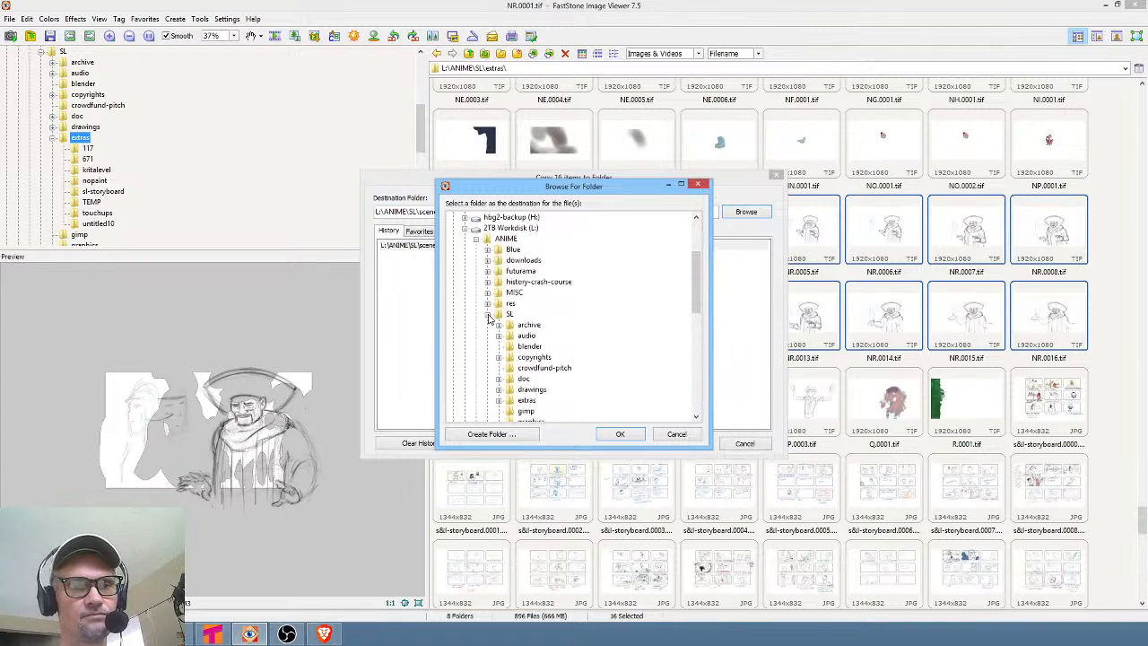
{"action": "left_click_drag", "start_coordinate": [699, 289], "coordinate": [703, 397]}
{"action": "left_click", "coordinate": [498, 391]}
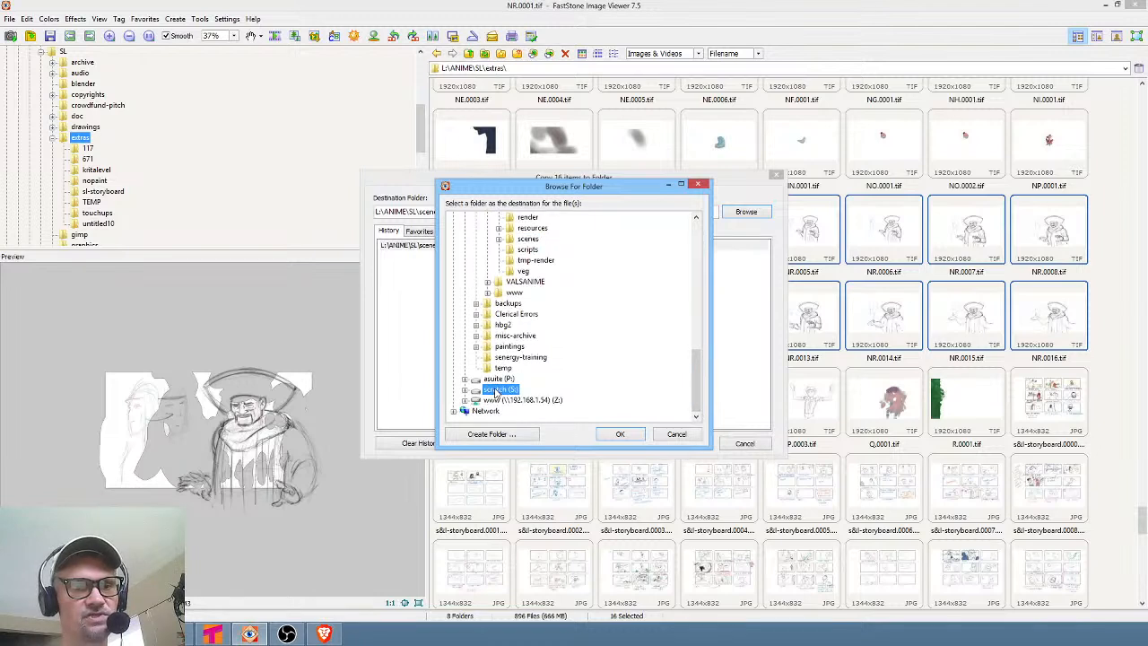
{"action": "left_click", "coordinate": [520, 435]}
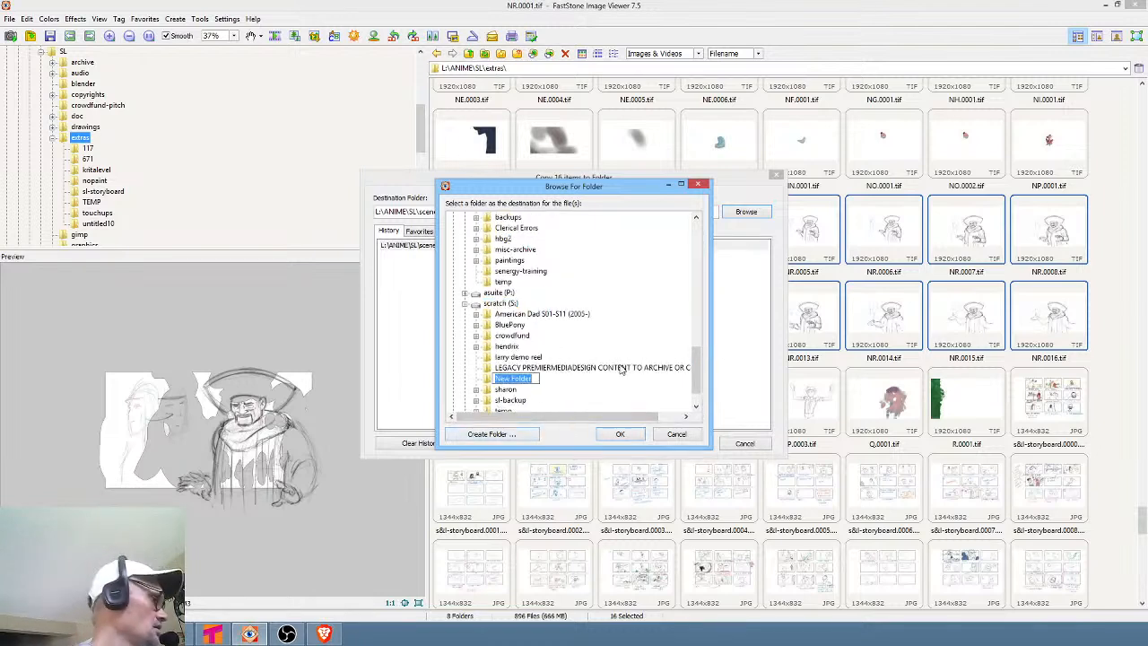
{"action": "type", "text": "slextra"}
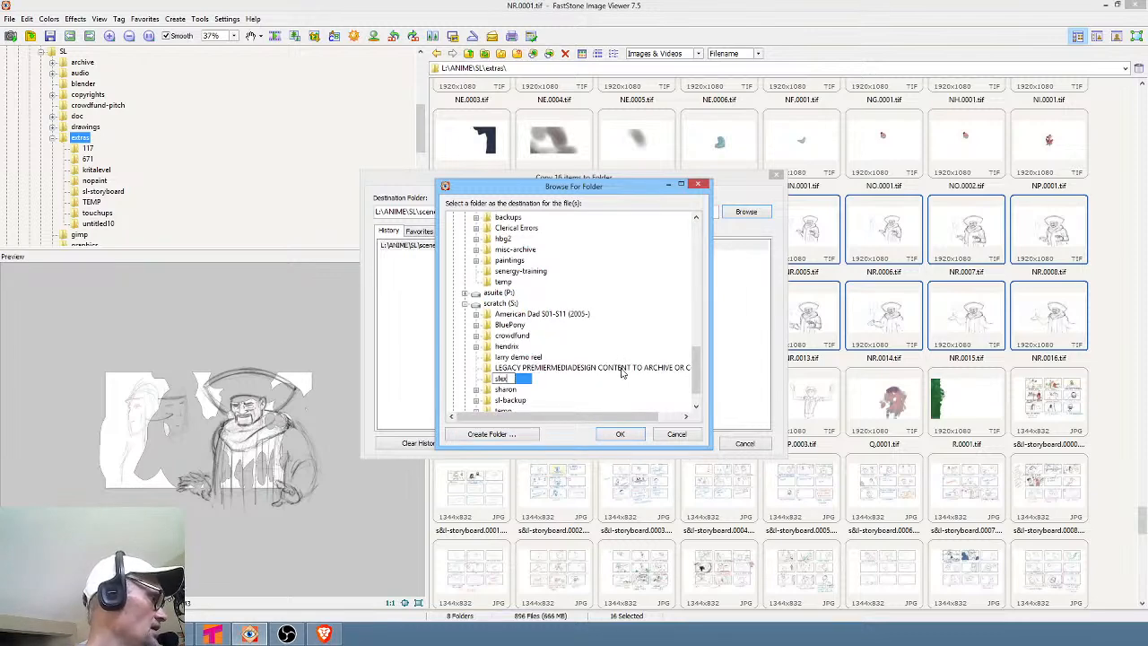
{"action": "key", "text": "Return"}
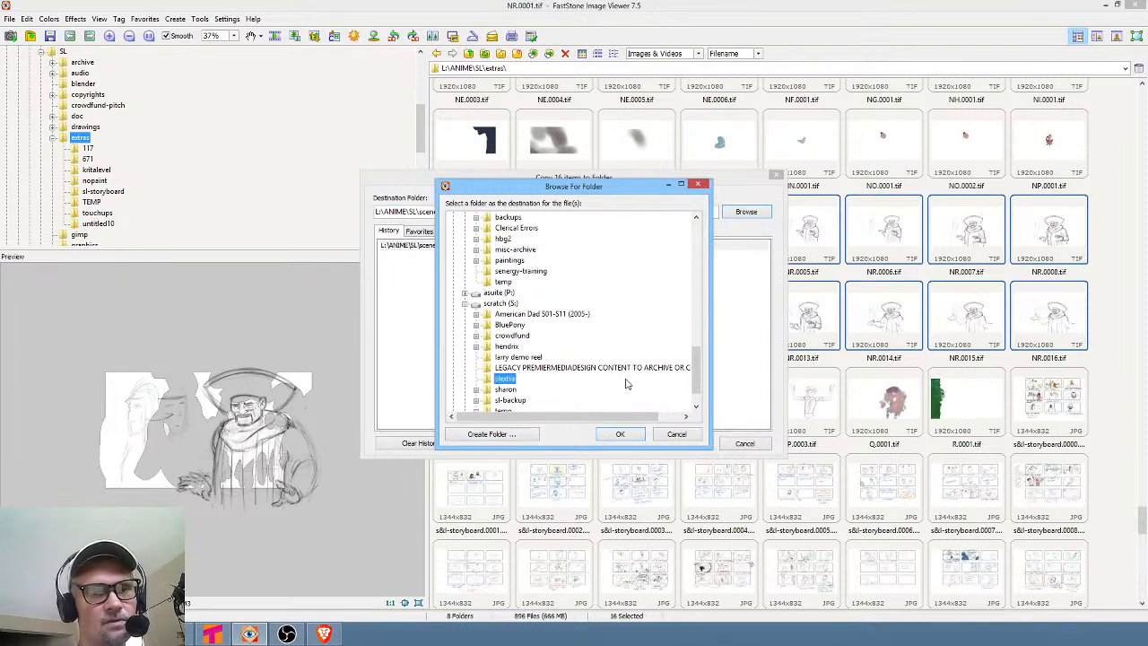
{"action": "key", "text": "Return"}
{"action": "left_click", "coordinate": [682, 443]}
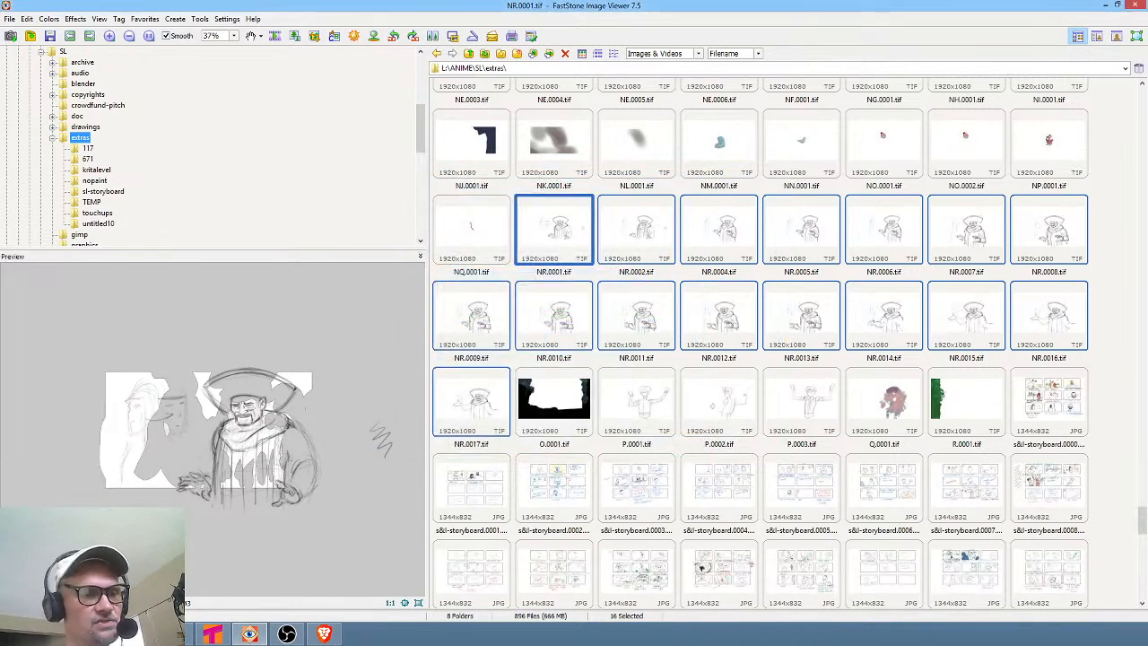
Open the scratch drive in the folder tree and view the sl-backup and slextra folders.
{"action": "left_click", "coordinate": [52, 139]}
{"action": "scroll", "coordinate": [128, 148], "scroll_direction": "down", "scroll_amount": 10}
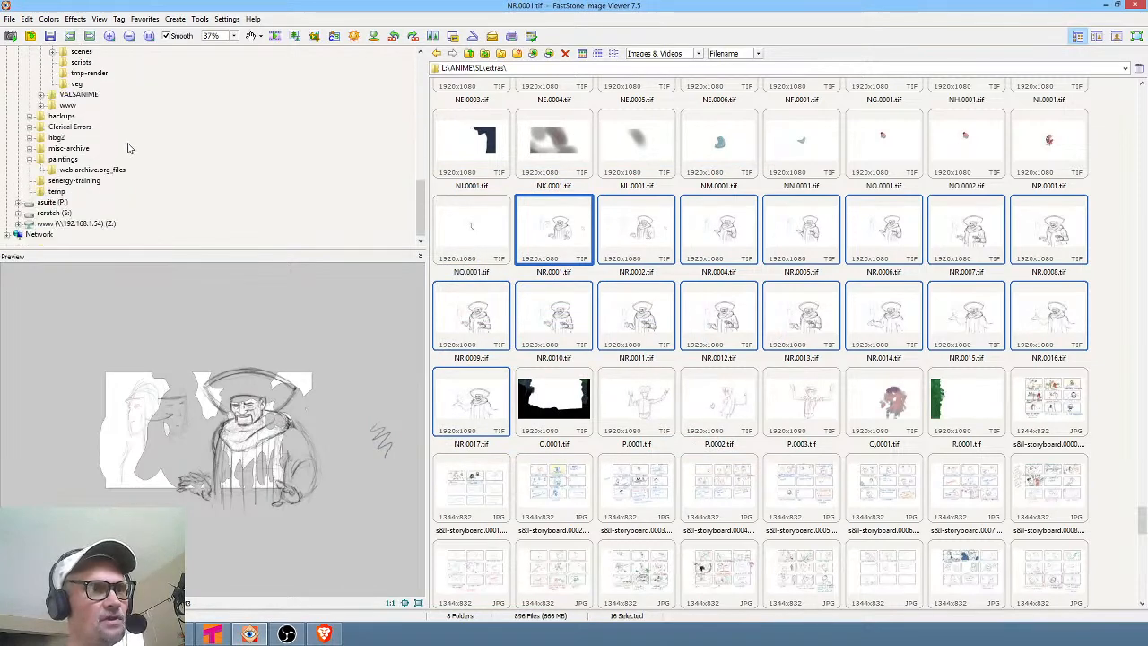
{"action": "left_click", "coordinate": [70, 214]}
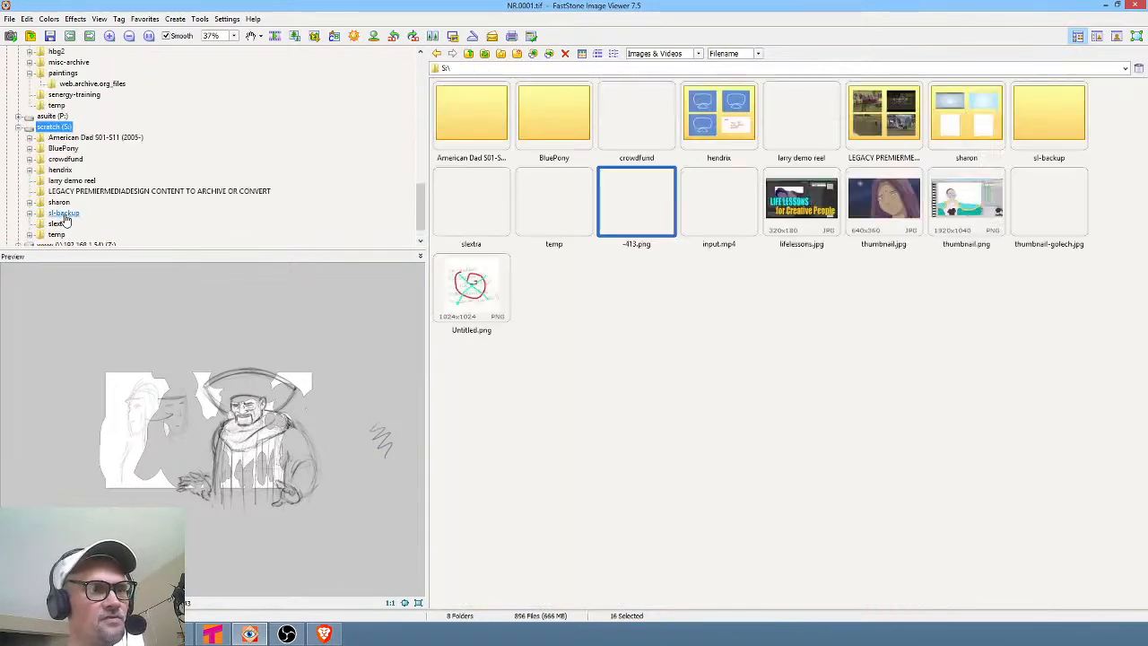
{"action": "left_click", "coordinate": [65, 214]}
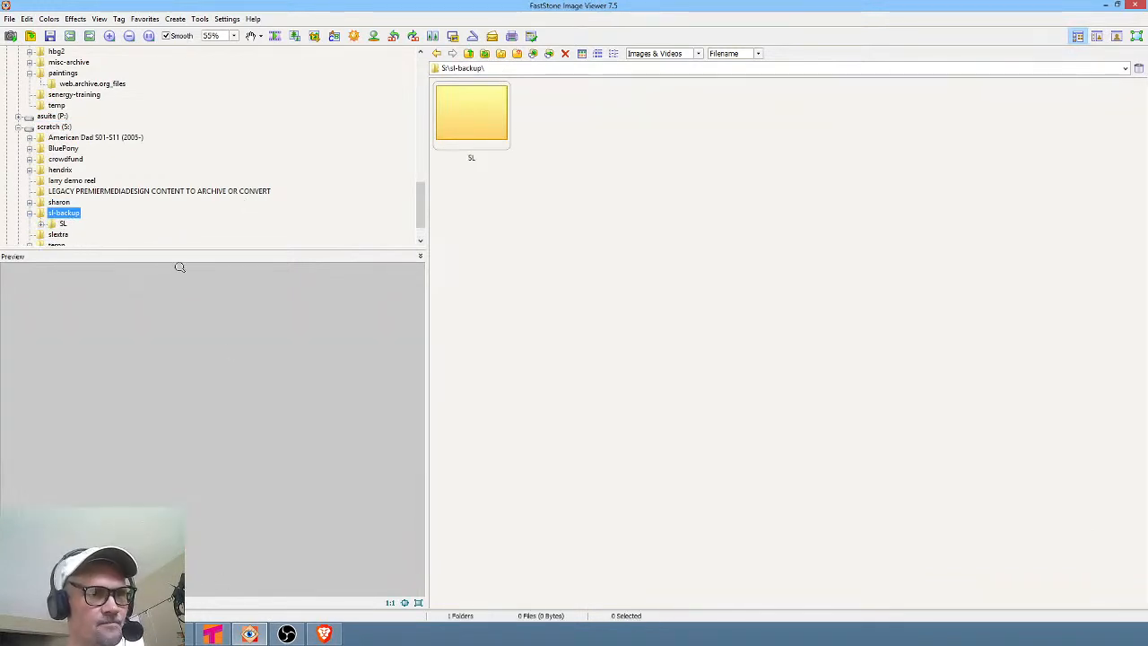
{"action": "left_click", "coordinate": [61, 235]}
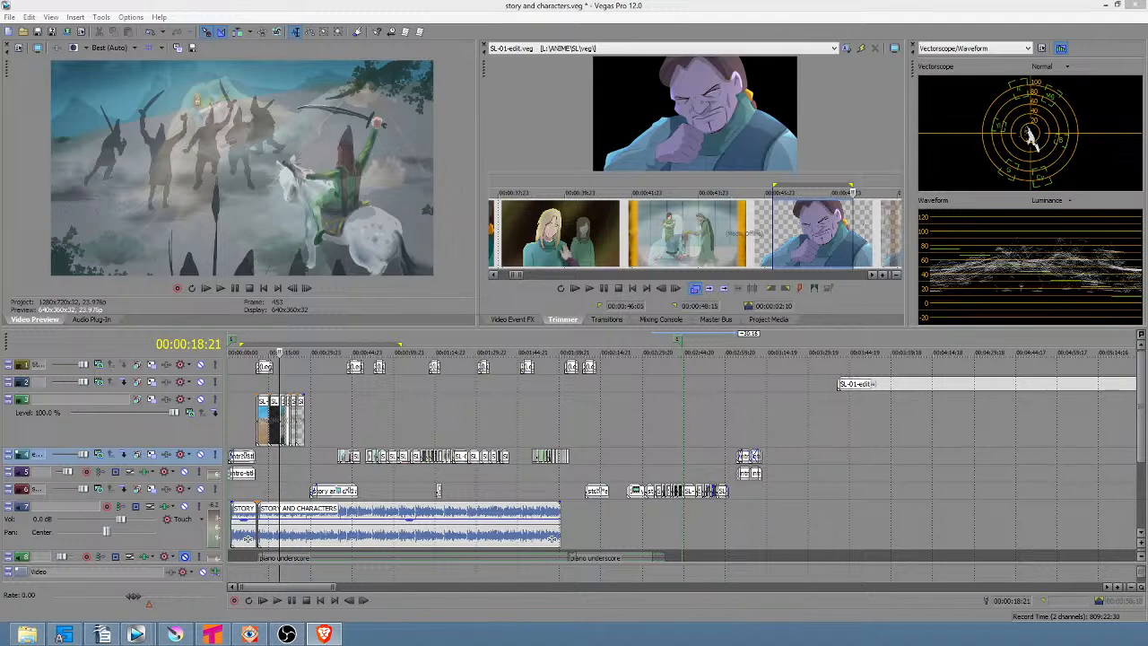
Select the intro time range, from about 2 to 11 seconds, in the story and characters timeline.
{"action": "left_click", "coordinate": [236, 406]}
{"action": "scroll", "coordinate": [236, 406], "scroll_direction": "up", "scroll_amount": 10}
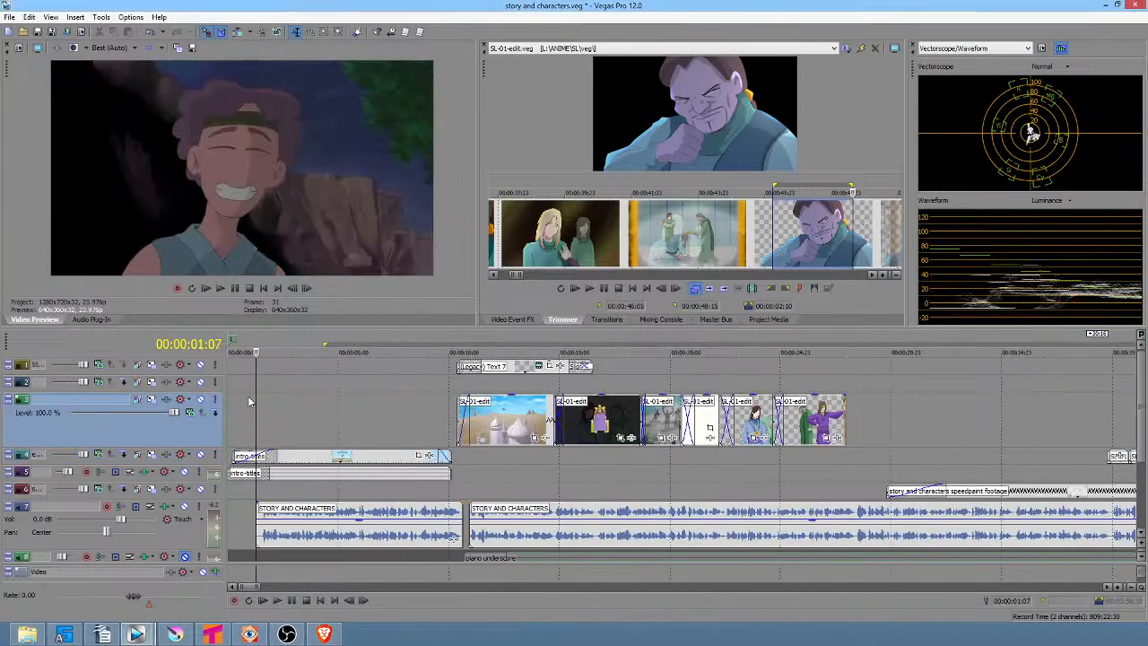
{"action": "left_click_drag", "start_coordinate": [292, 403], "coordinate": [454, 537]}
{"action": "left_click_drag", "start_coordinate": [469, 428], "coordinate": [476, 428]}
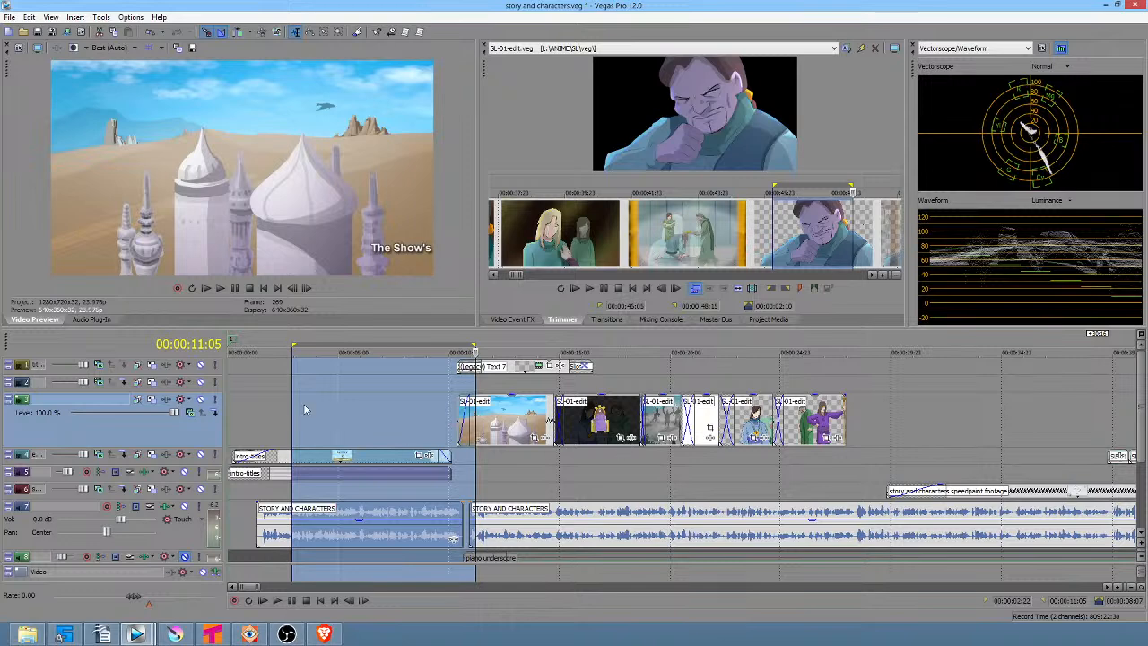
{"action": "left_click", "coordinate": [247, 404]}
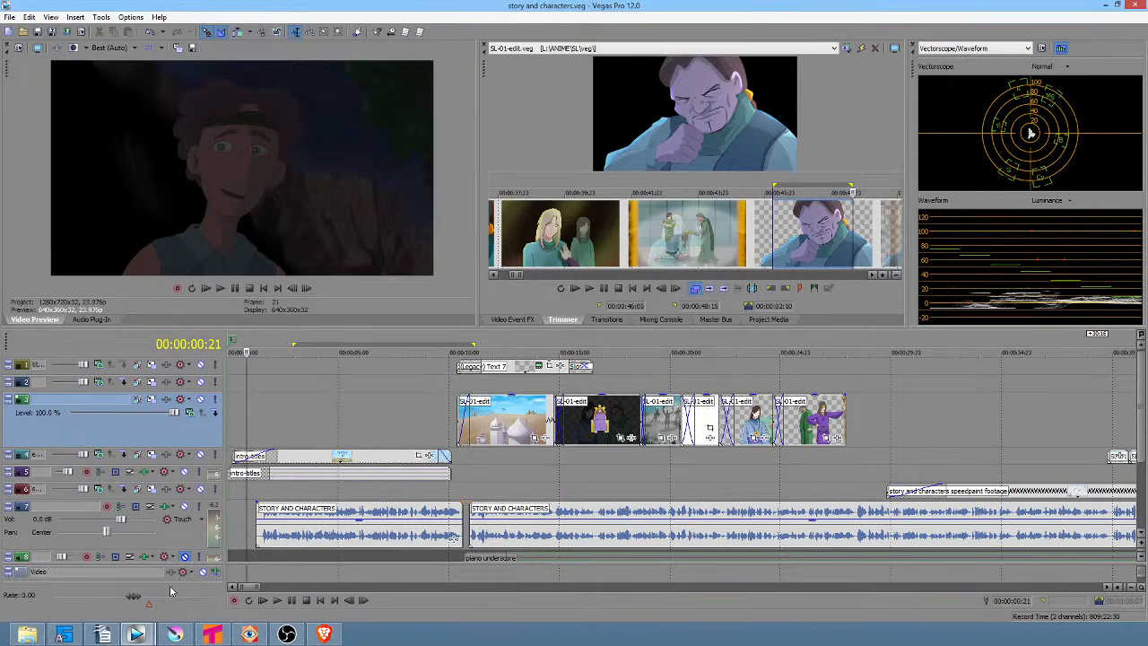
Switch to the pitch v2 - directors commentary version project window.
{"action": "mouse_move", "coordinate": [133, 635]}
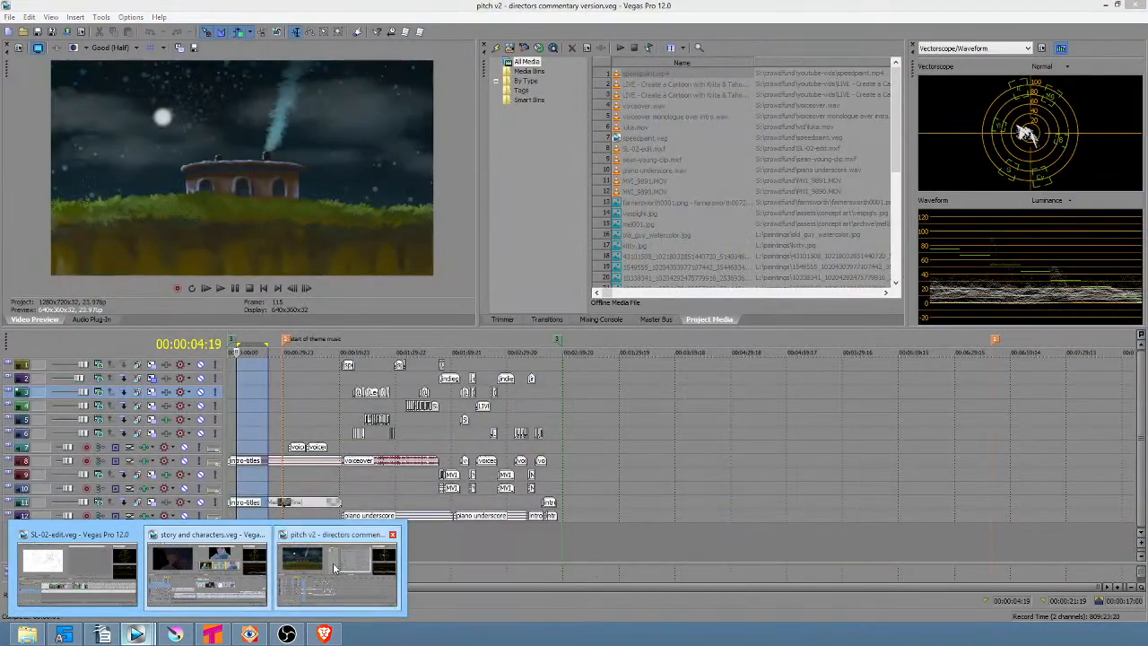
{"action": "left_click", "coordinate": [333, 567]}
{"action": "left_click", "coordinate": [237, 545]}
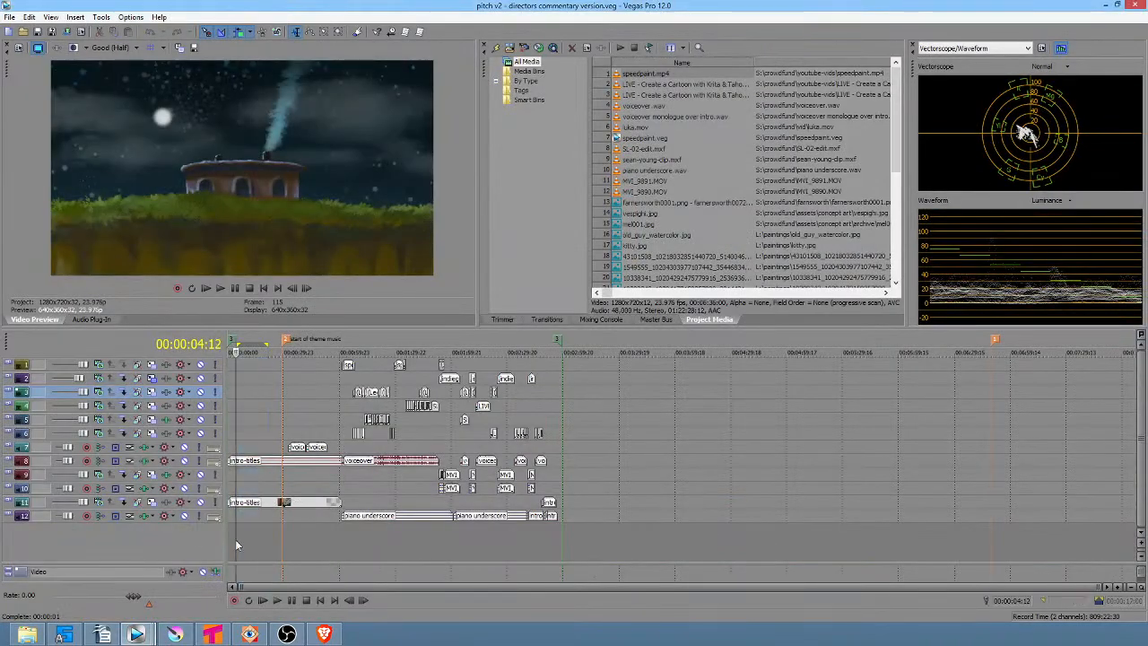
{"action": "scroll", "coordinate": [238, 543], "scroll_direction": "up", "scroll_amount": 5}
{"action": "scroll", "coordinate": [245, 543], "scroll_direction": "down", "scroll_amount": 3}
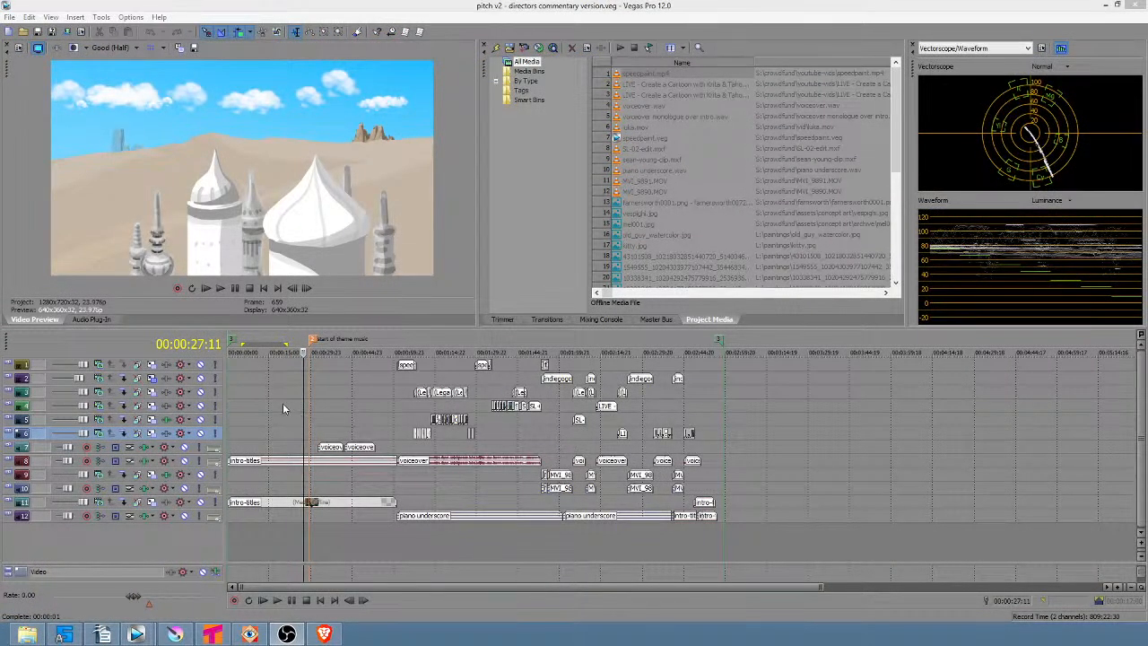
Set the time selection in the pitch timeline from the start to about 19 seconds.
{"action": "left_click", "coordinate": [276, 405]}
{"action": "left_click_drag", "start_coordinate": [265, 405], "coordinate": [291, 408]}
{"action": "left_click", "coordinate": [291, 408]}
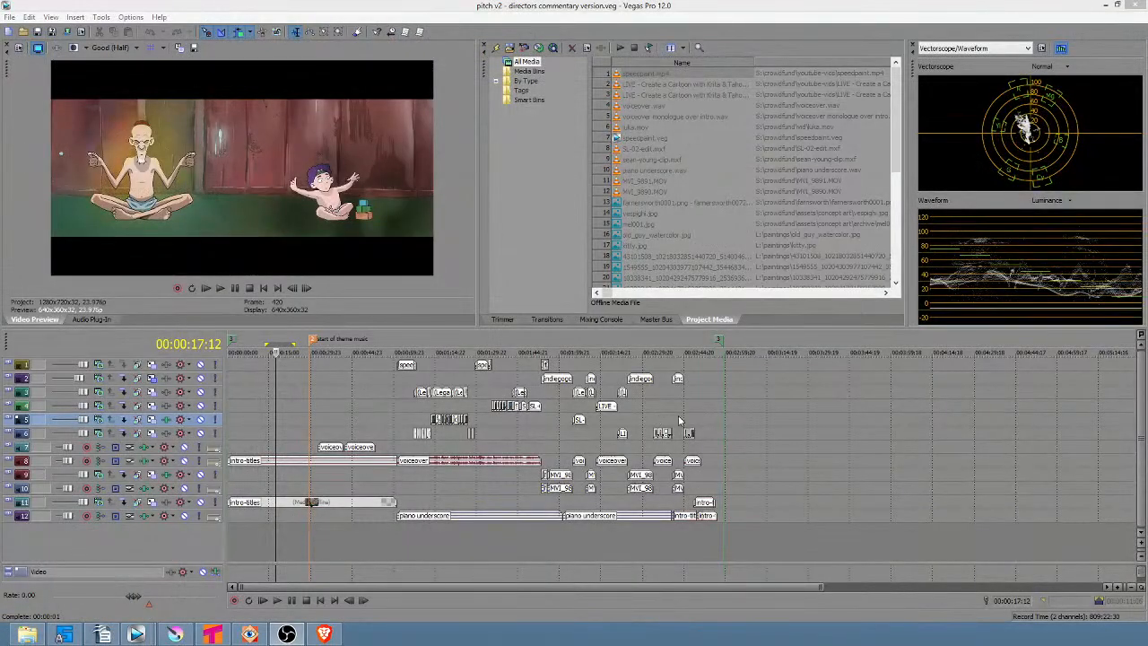
{"action": "double_click", "coordinate": [720, 342]}
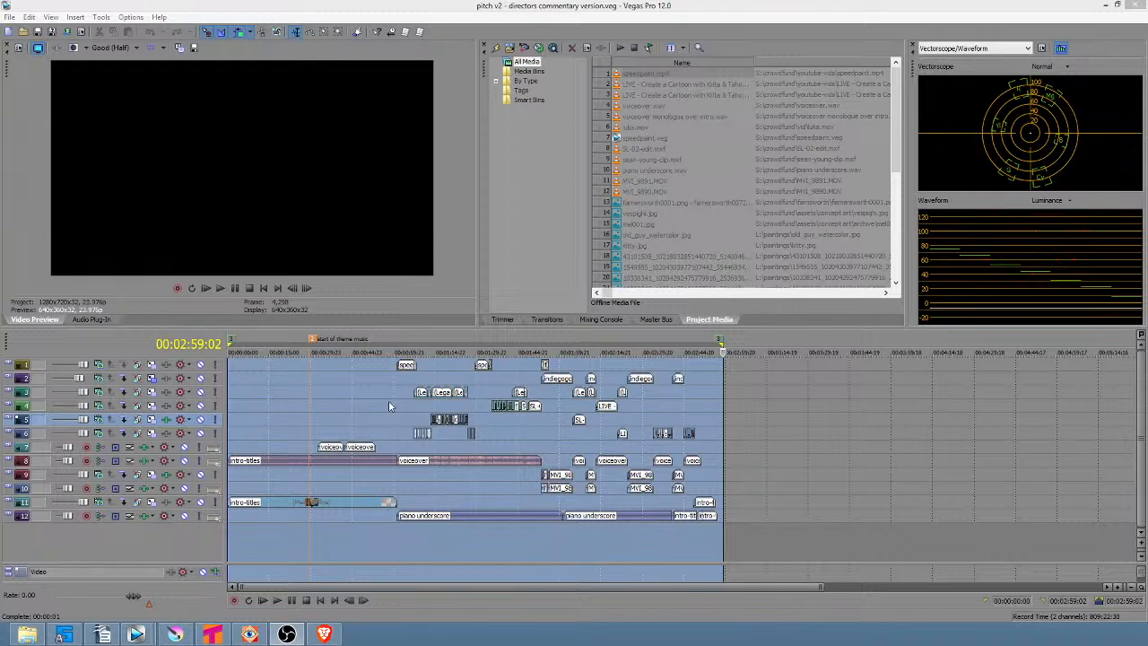
{"action": "left_click_drag", "start_coordinate": [281, 404], "coordinate": [227, 405]}
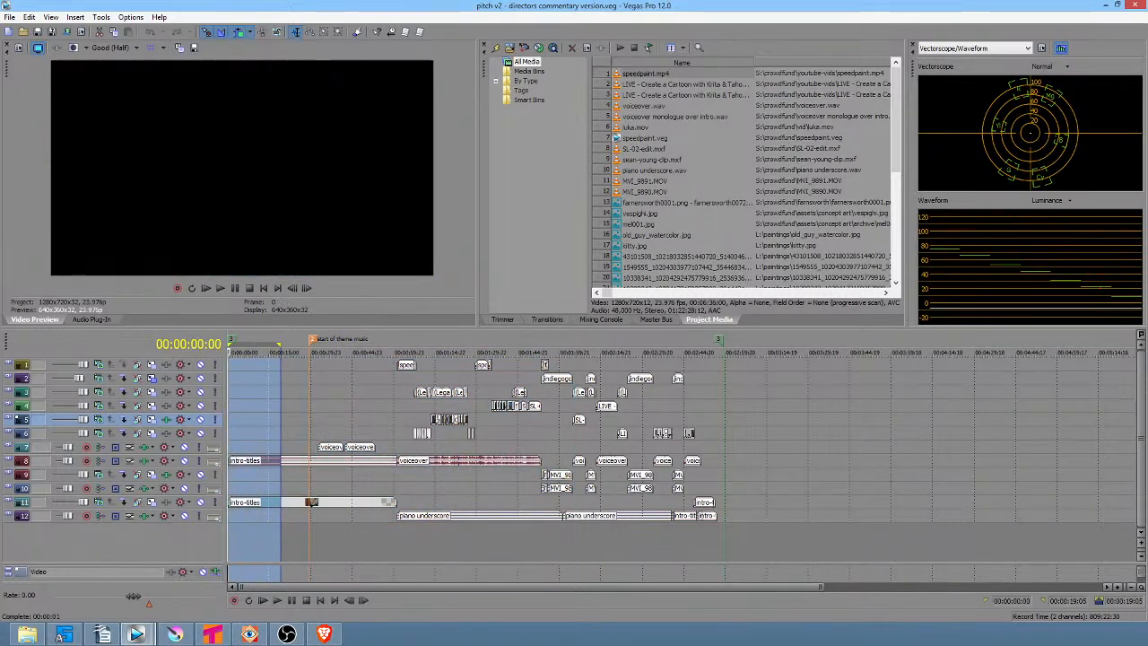
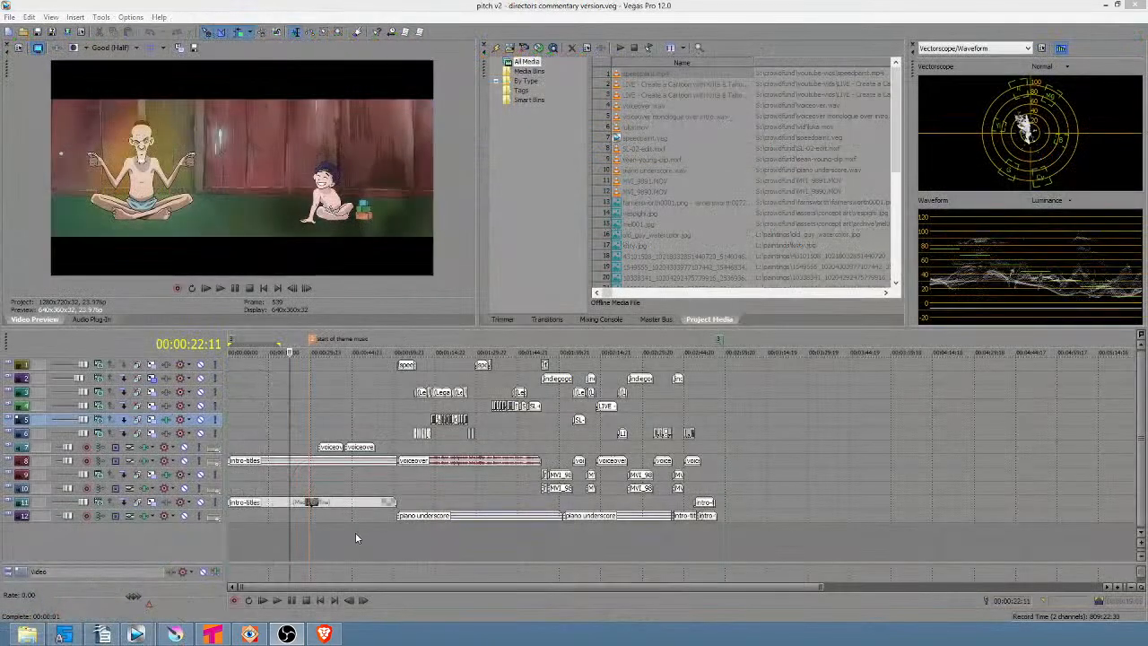
Reselect the time range in the pitch timeline so it ends at about 2:02.
{"action": "left_click_drag", "start_coordinate": [414, 542], "coordinate": [640, 554]}
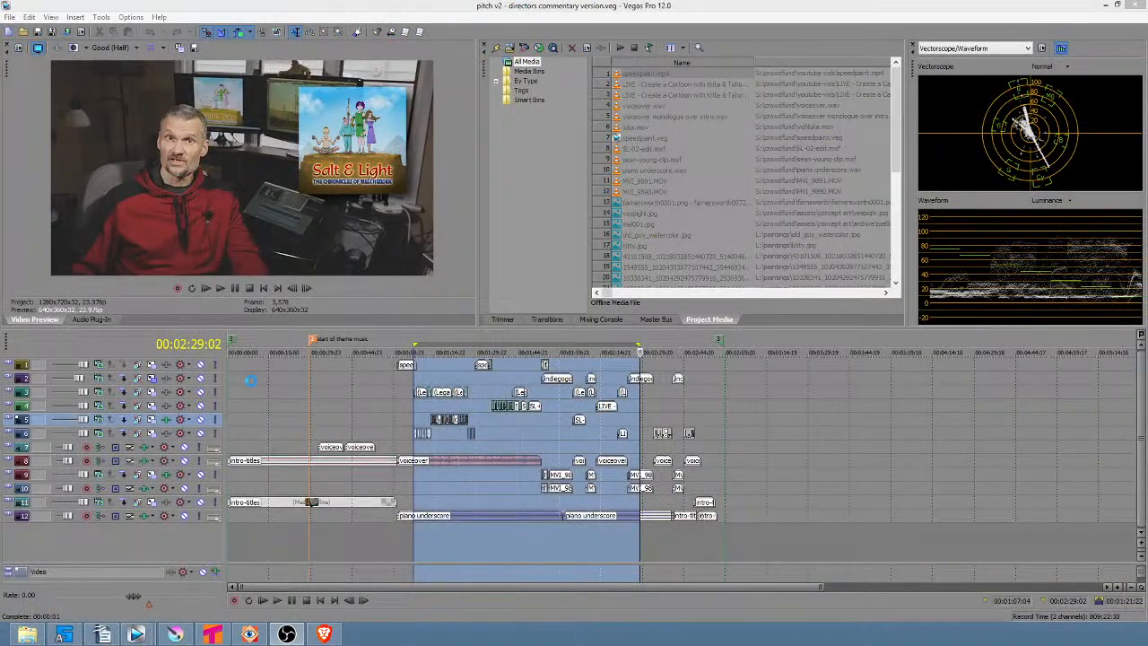
{"action": "left_click_drag", "start_coordinate": [251, 379], "coordinate": [567, 380]}
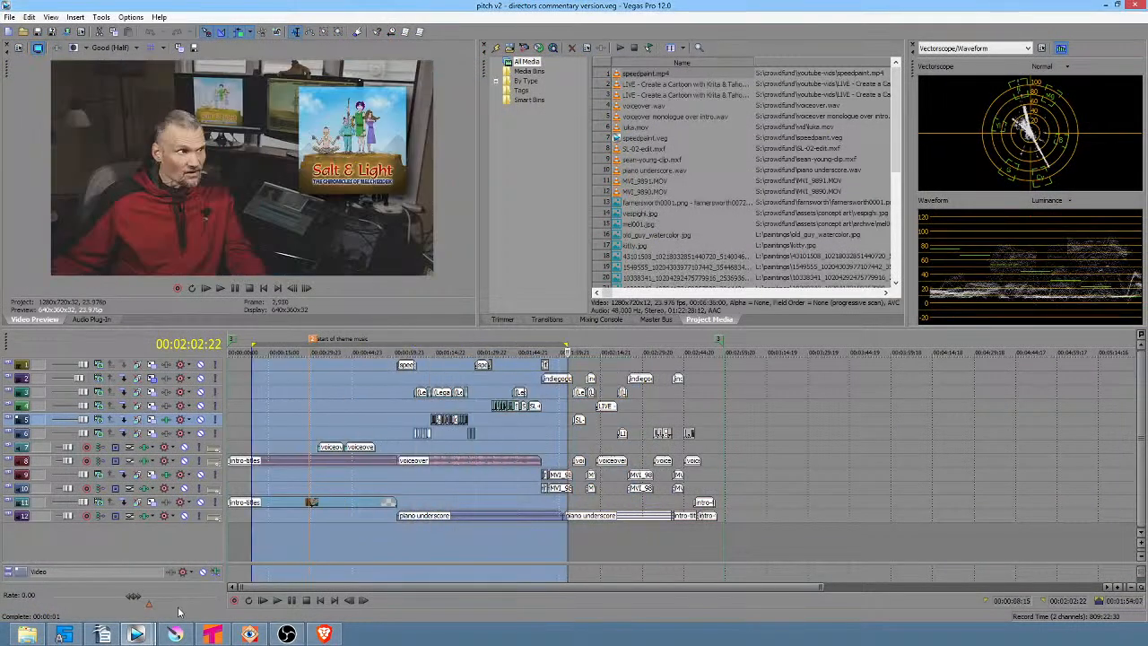
Switch to the story and characters project window and scan along its timeline.
{"action": "mouse_move", "coordinate": [141, 637]}
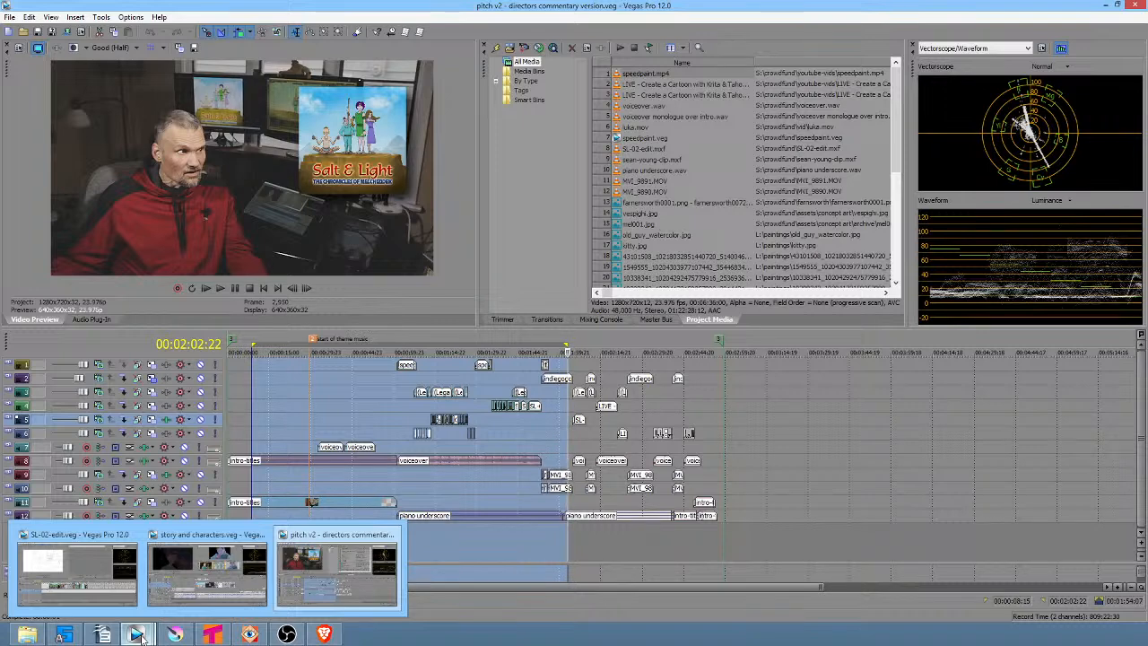
{"action": "left_click", "coordinate": [208, 572]}
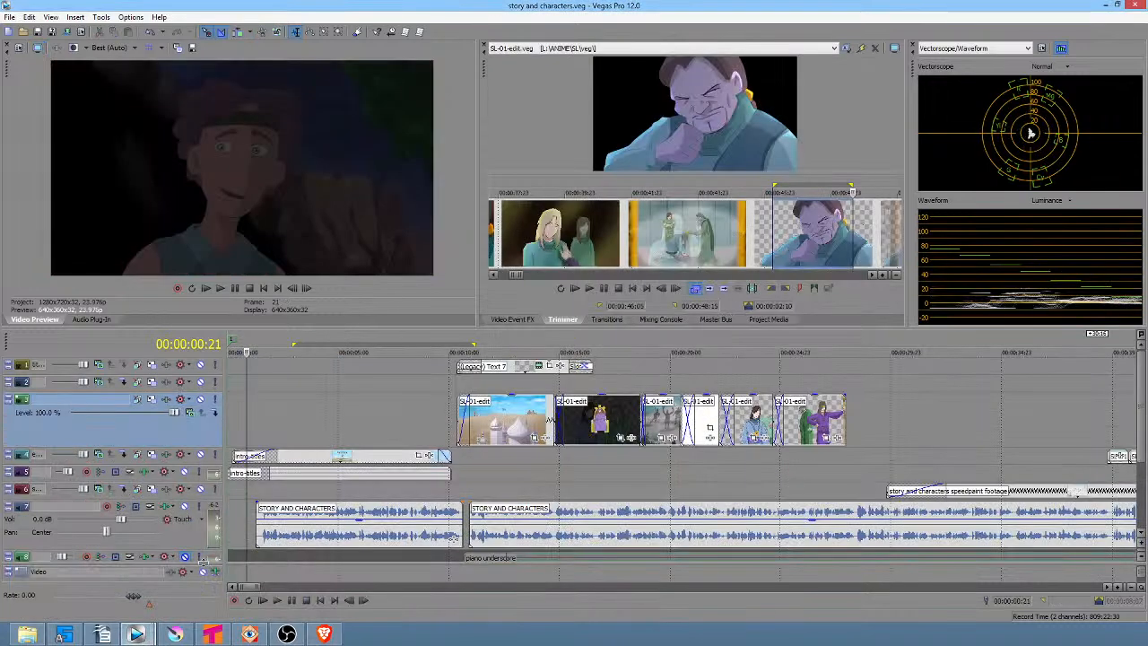
{"action": "left_click", "coordinate": [606, 461]}
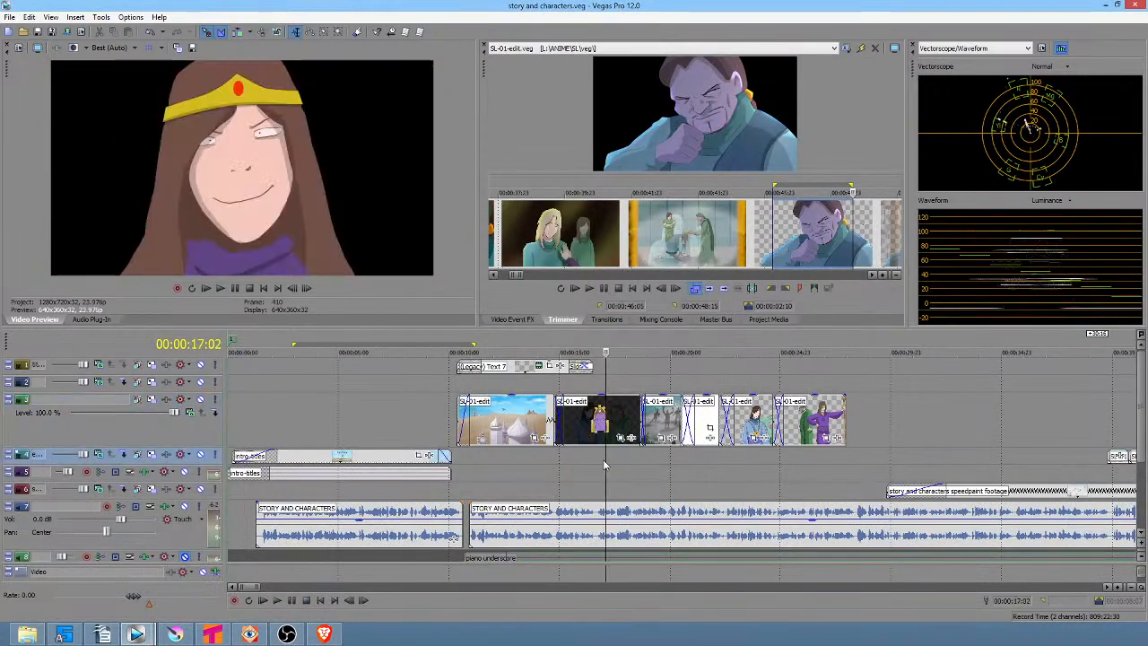
{"action": "scroll", "coordinate": [647, 465], "scroll_direction": "down", "scroll_amount": 3}
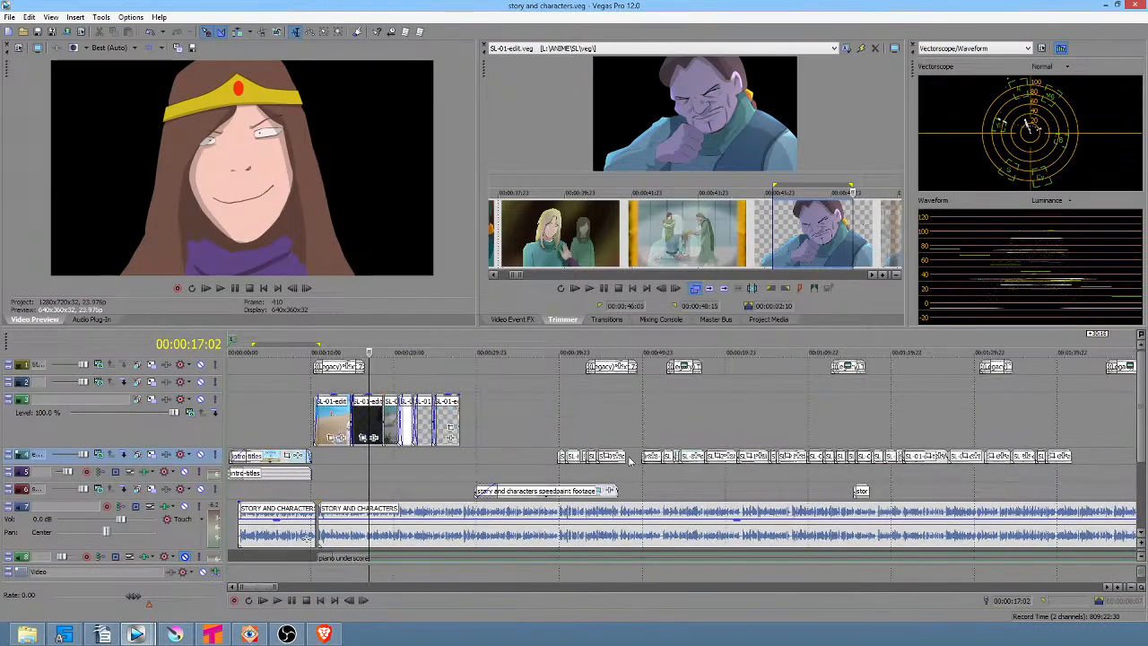
{"action": "scroll", "coordinate": [646, 467], "scroll_direction": "down", "scroll_amount": 3}
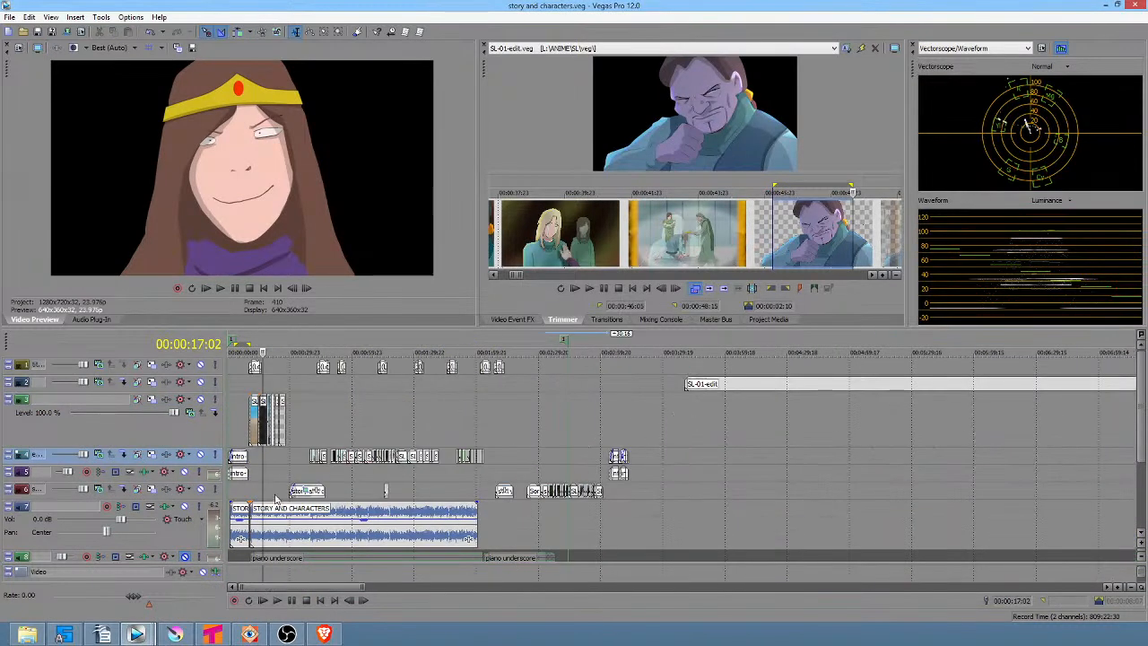
{"action": "scroll", "coordinate": [264, 485], "scroll_direction": "up", "scroll_amount": 3}
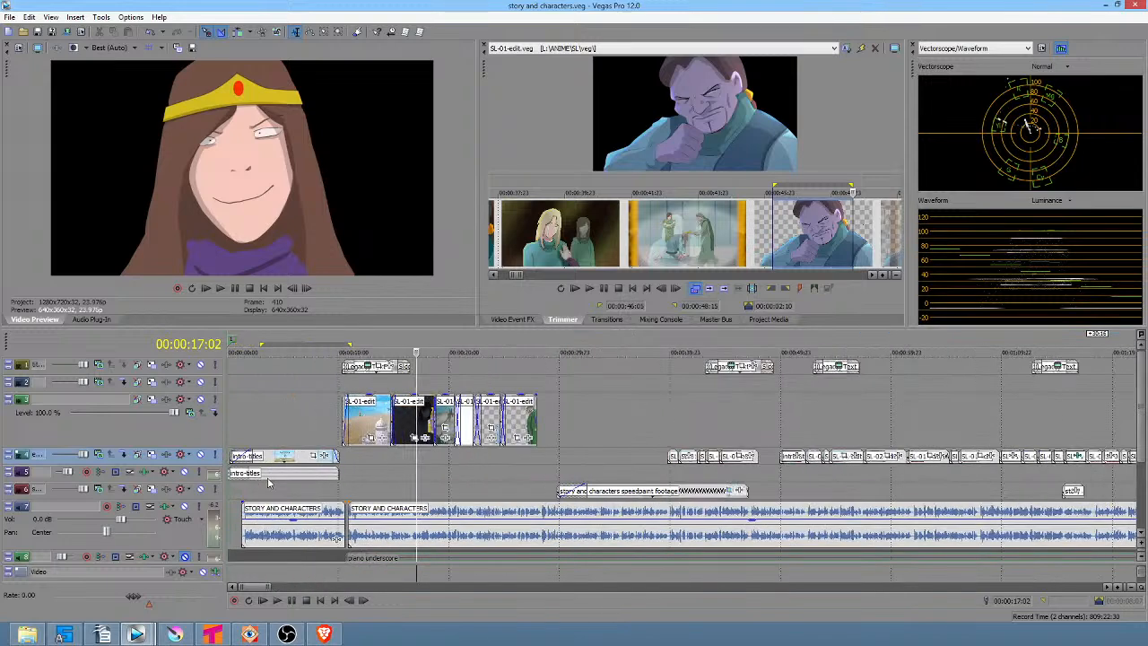
{"action": "scroll", "coordinate": [263, 482], "scroll_direction": "down", "scroll_amount": 3}
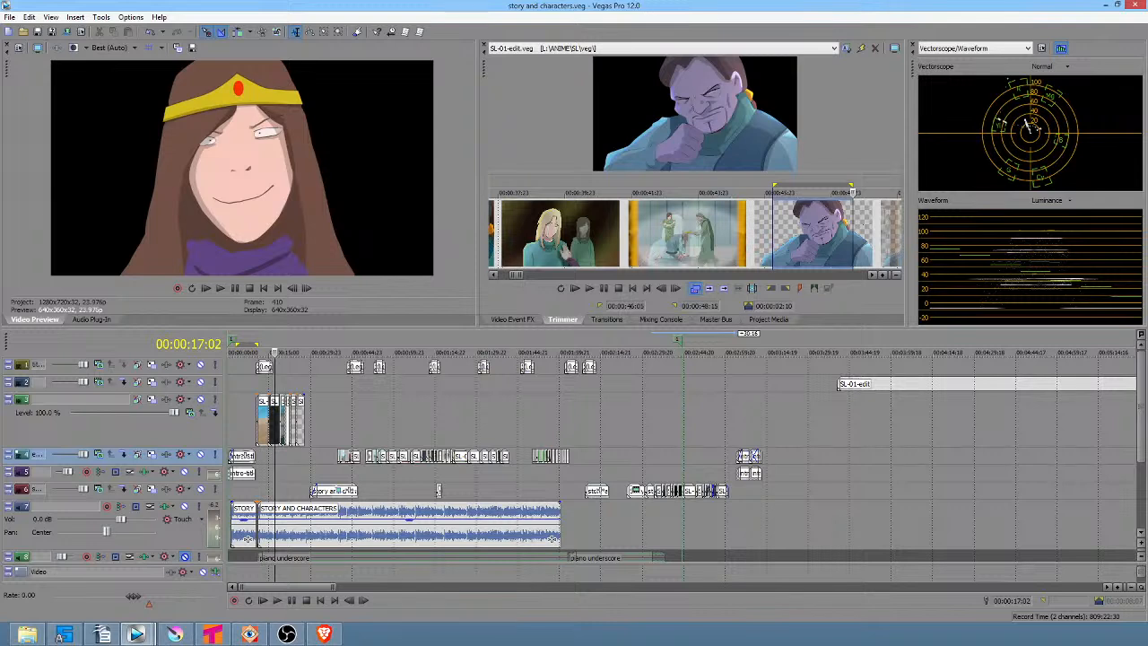
Select the nested SL-01-edit and SL-02-edit events on the second video track.
{"action": "left_click", "coordinate": [881, 386]}
{"action": "scroll", "coordinate": [920, 399], "scroll_direction": "down", "scroll_amount": 4}
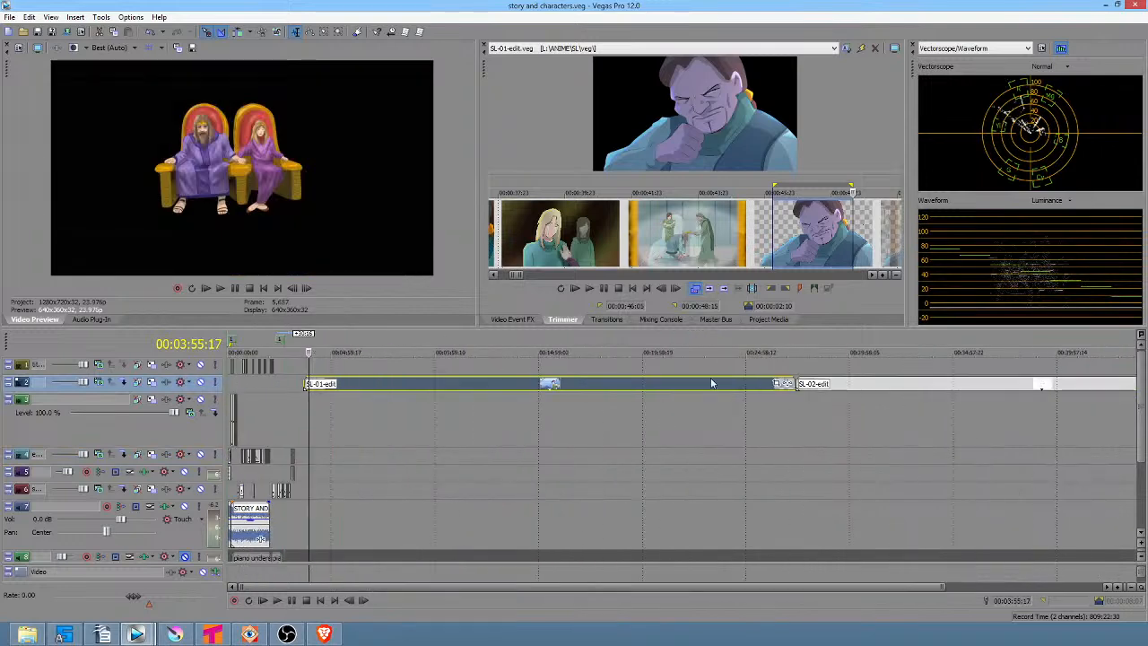
{"action": "left_click", "coordinate": [635, 388]}
{"action": "left_click", "coordinate": [893, 386]}
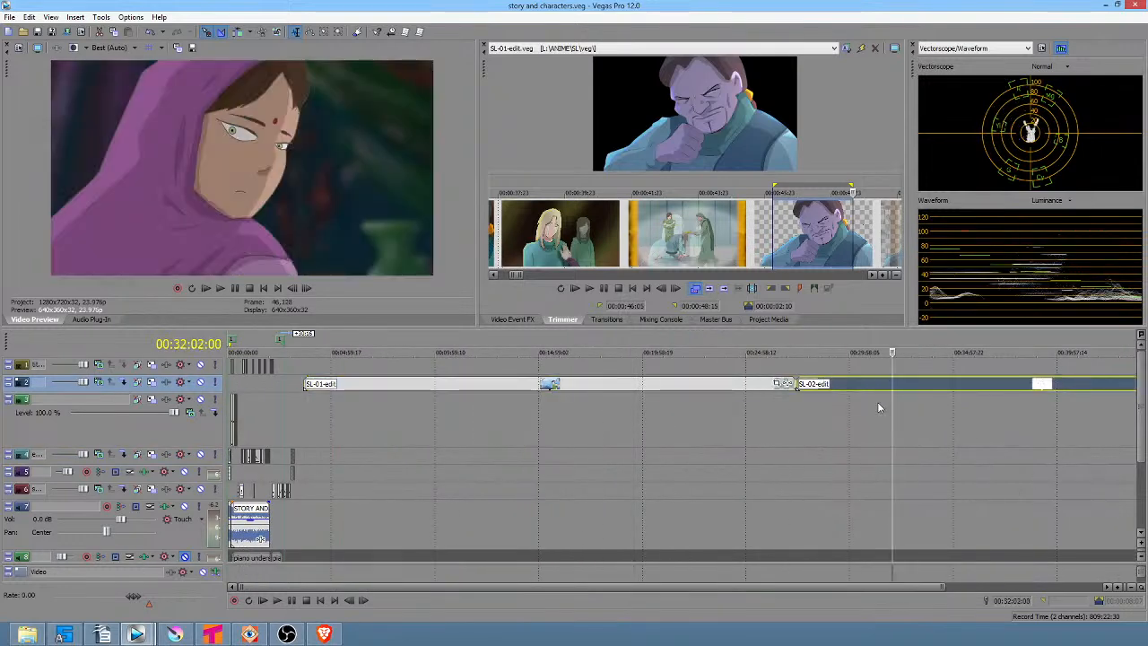
{"action": "scroll", "coordinate": [880, 408], "scroll_direction": "down", "scroll_amount": 1}
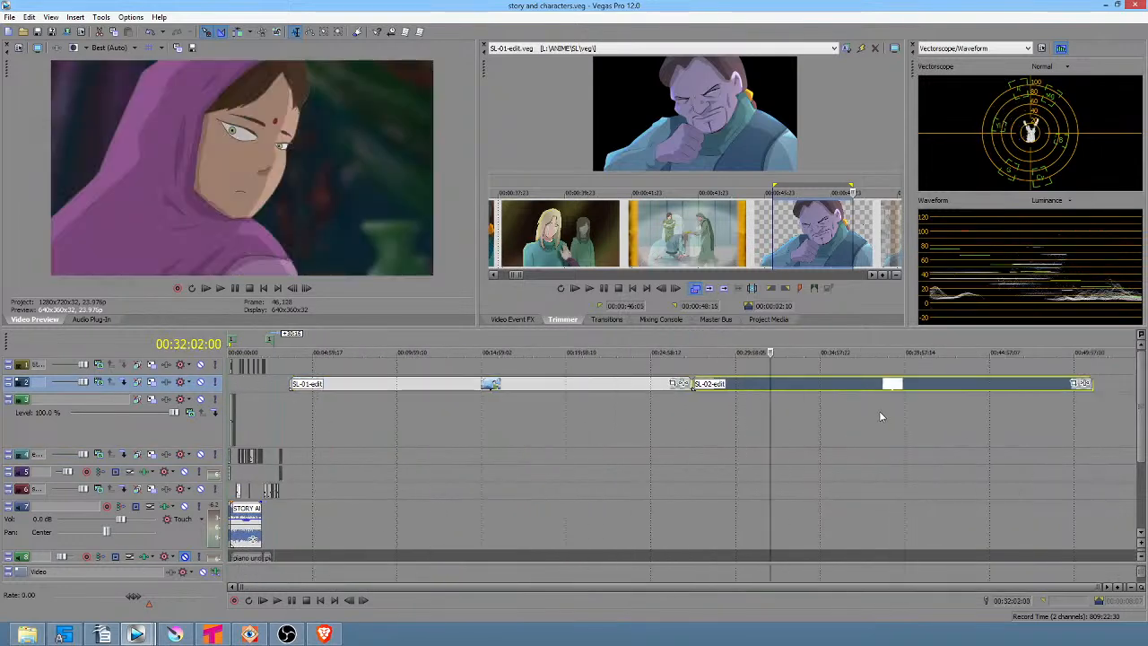
Open the SL-02-edit event as its source project in a separate Vegas window, then close that window.
{"action": "right_click", "coordinate": [745, 385]}
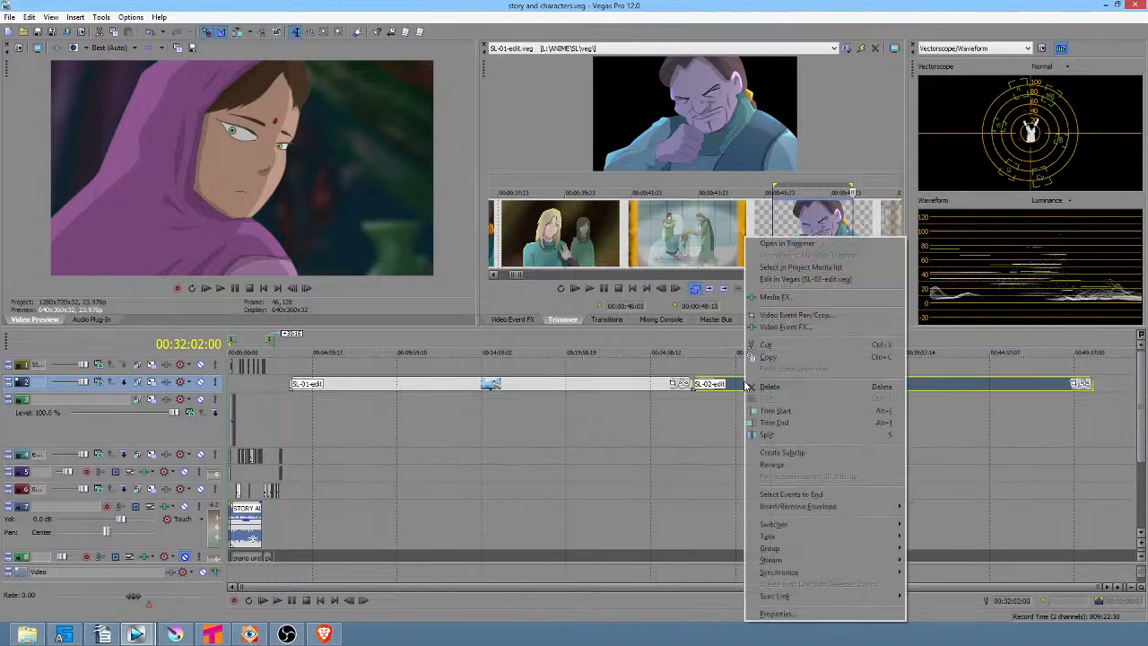
{"action": "left_click", "coordinate": [781, 280]}
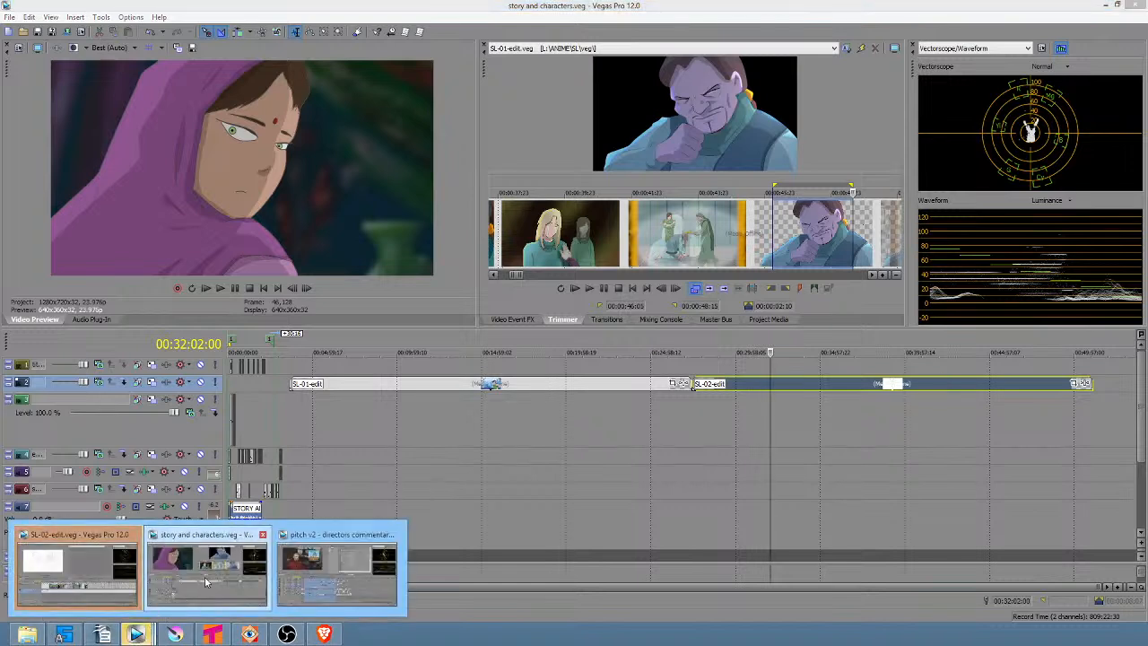
{"action": "left_click", "coordinate": [72, 558]}
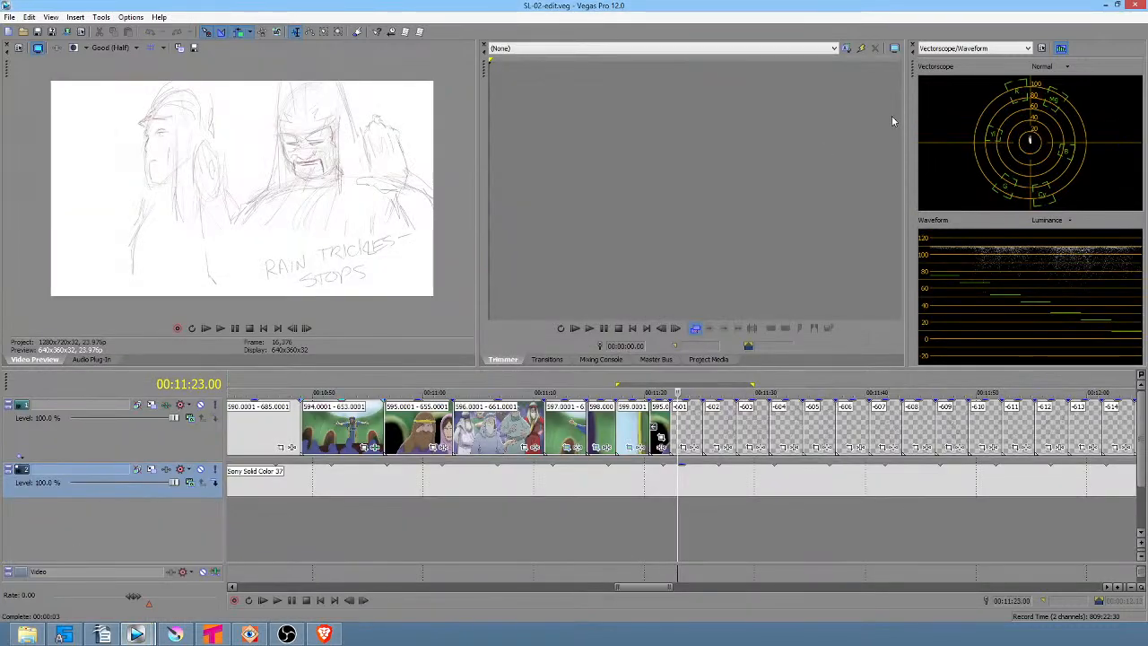
{"action": "left_click", "coordinate": [1135, 7]}
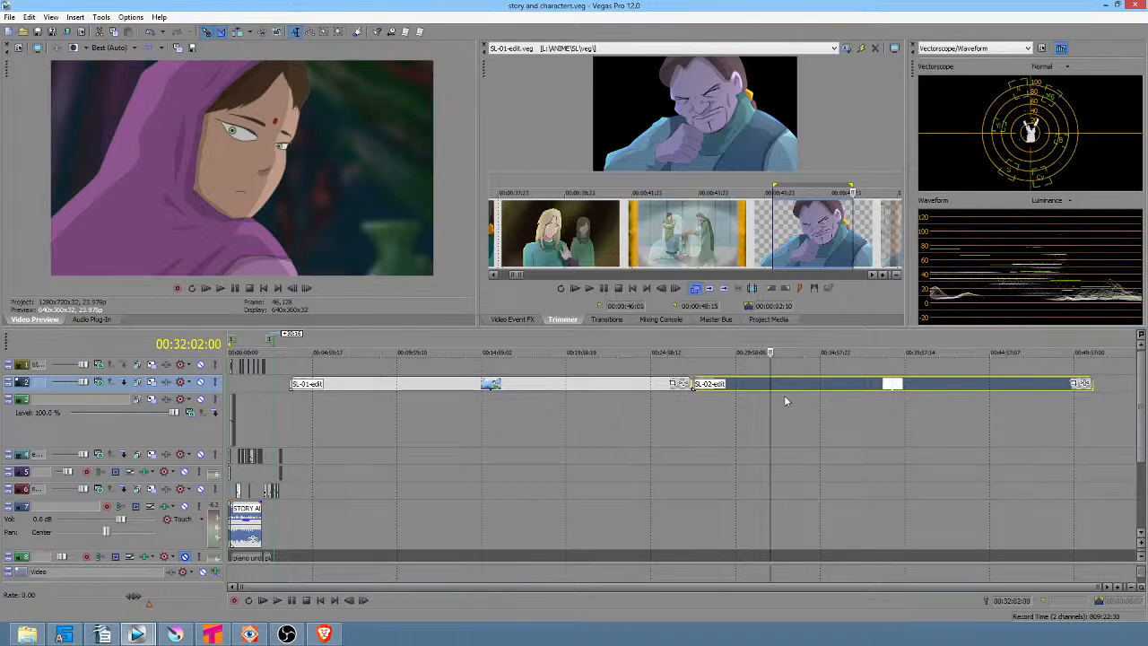
Examine the SL-01-edit and SL-02-edit events and the project start in the story and characters timeline.
{"action": "left_click_drag", "start_coordinate": [874, 407], "coordinate": [816, 406]}
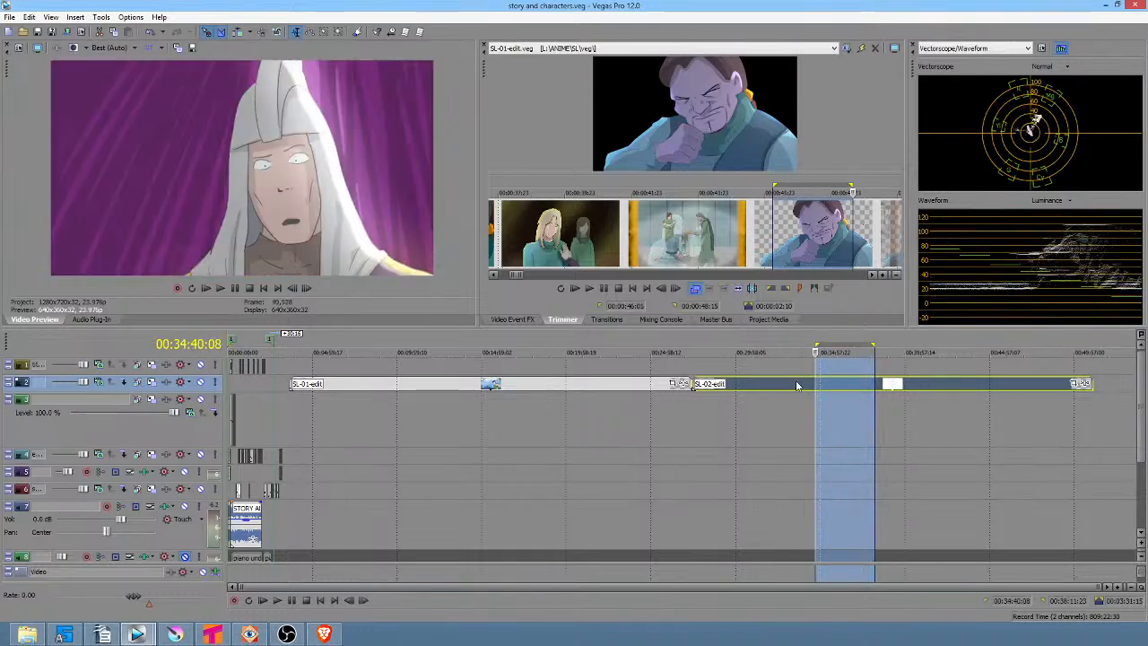
{"action": "left_click", "coordinate": [796, 386]}
{"action": "left_click", "coordinate": [619, 386]}
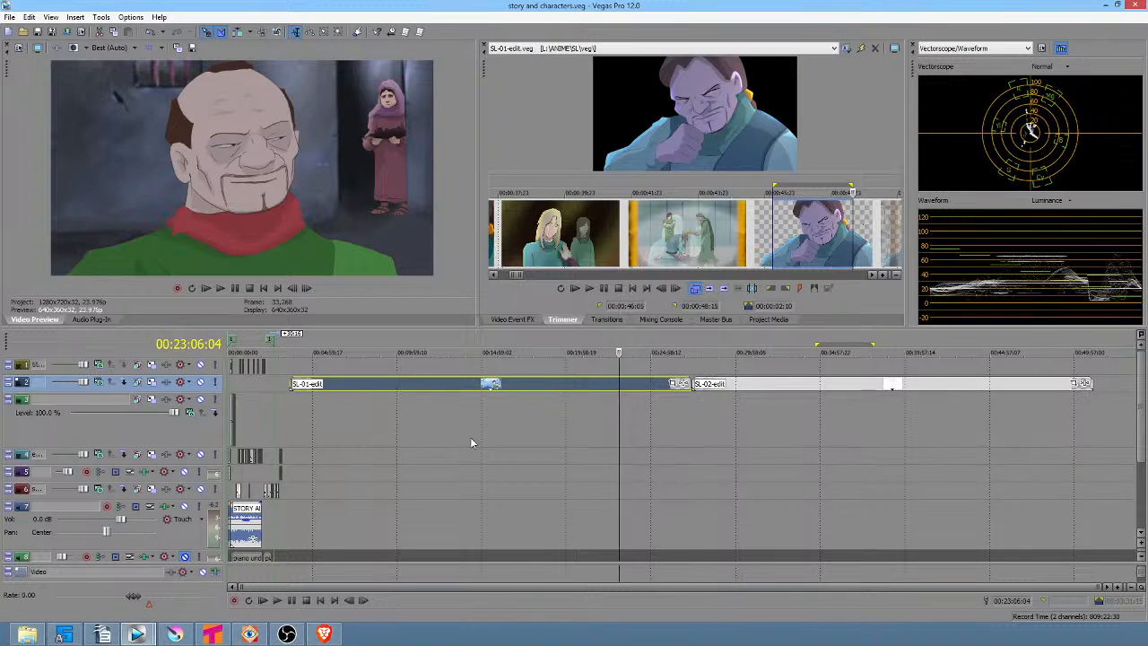
{"action": "left_click", "coordinate": [242, 414]}
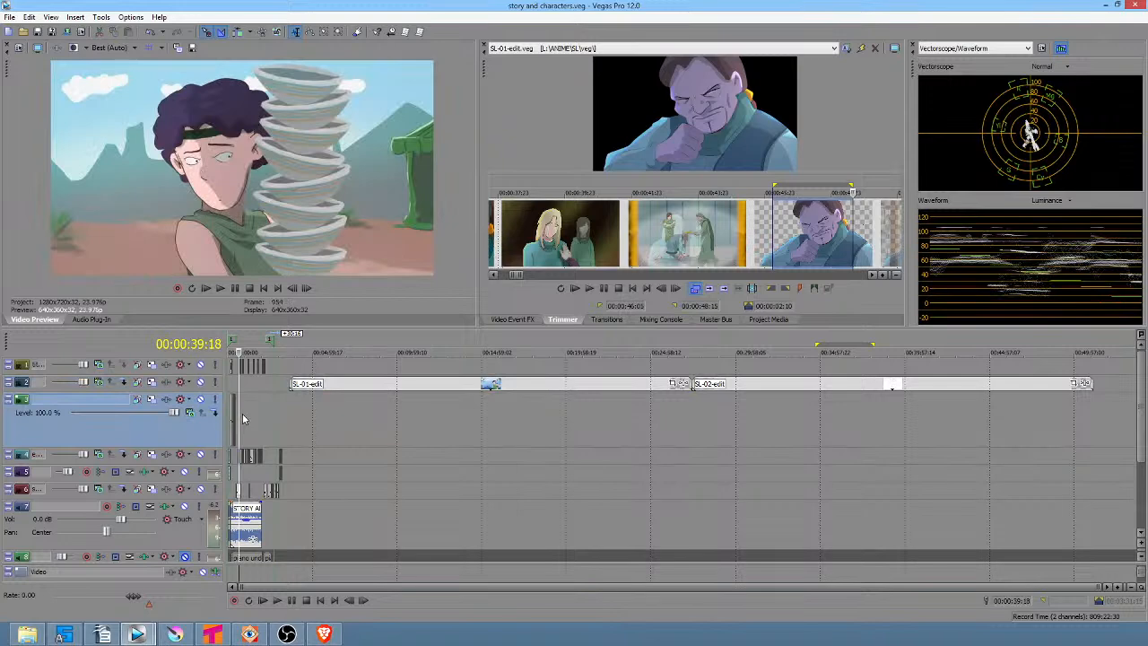
{"action": "key", "text": "Home"}
{"action": "scroll", "coordinate": [298, 415], "scroll_direction": "up", "scroll_amount": 5}
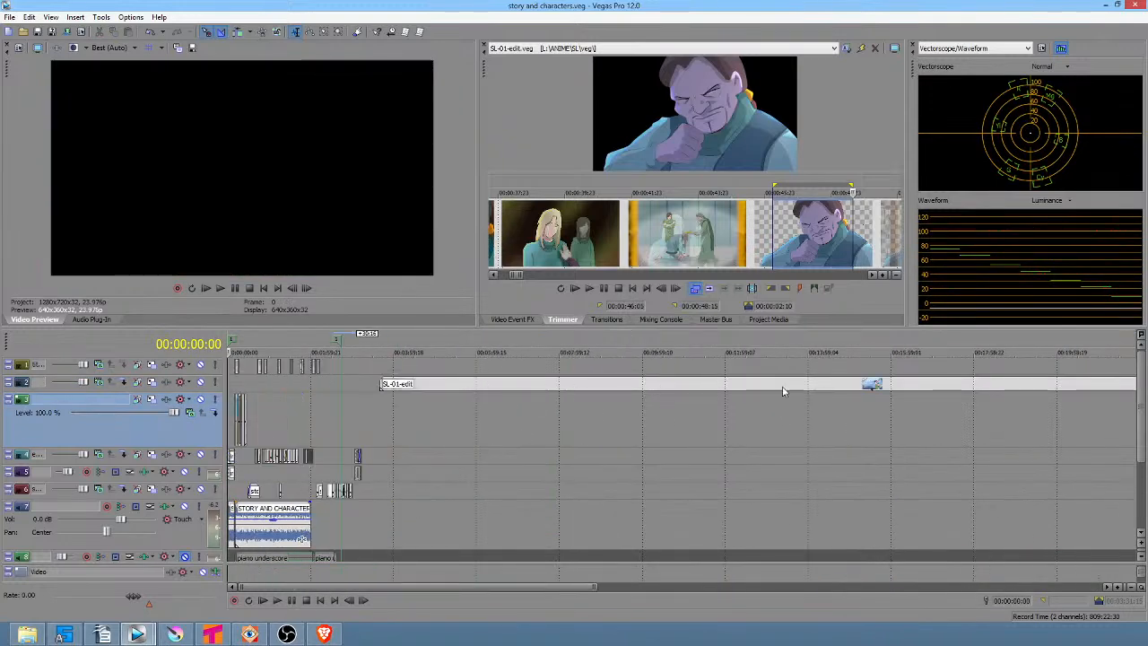
{"action": "left_click", "coordinate": [670, 389]}
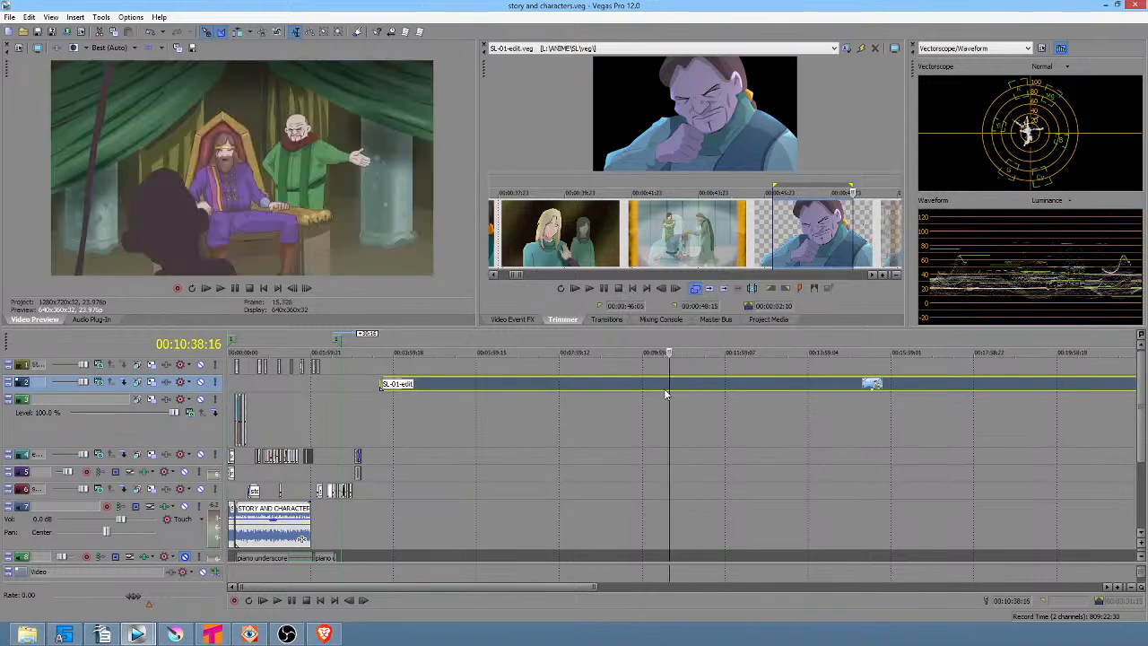
{"action": "scroll", "coordinate": [615, 420], "scroll_direction": "down", "scroll_amount": 4}
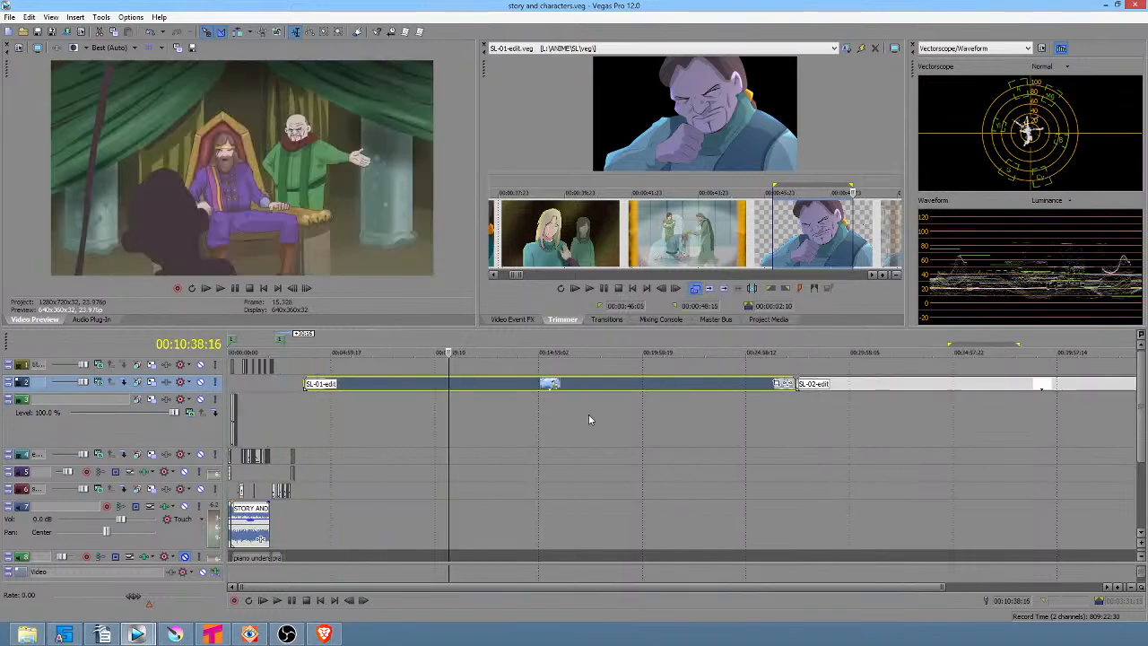
{"action": "left_click", "coordinate": [233, 384]}
{"action": "scroll", "coordinate": [234, 384], "scroll_direction": "up", "scroll_amount": 2}
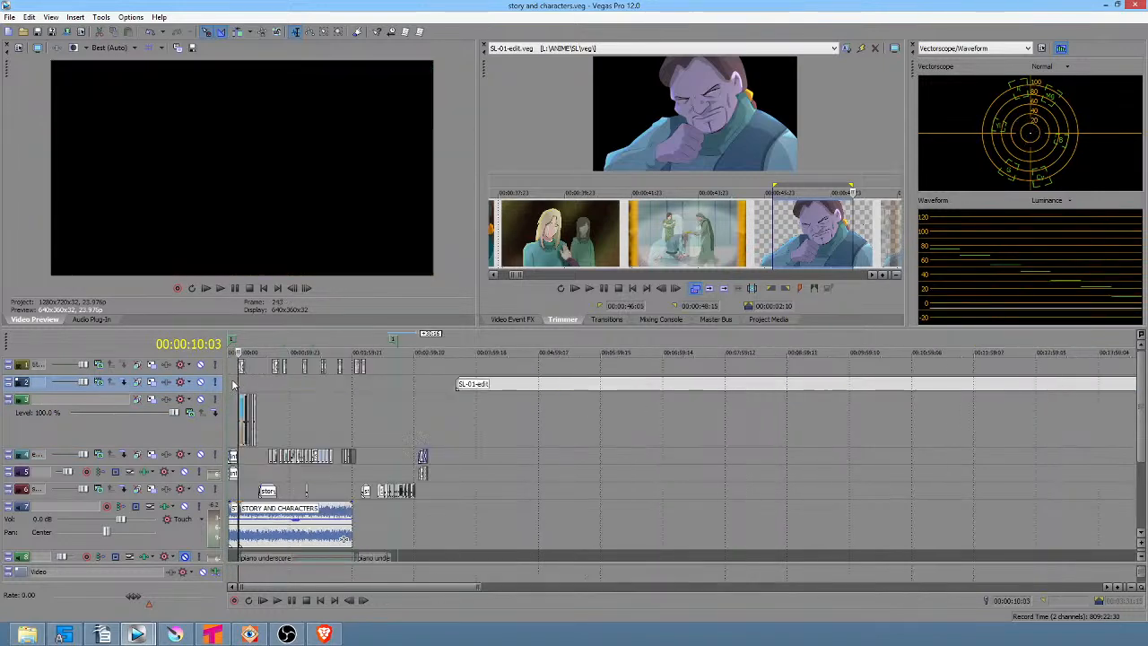
{"action": "scroll", "coordinate": [234, 384], "scroll_direction": "up", "scroll_amount": 8}
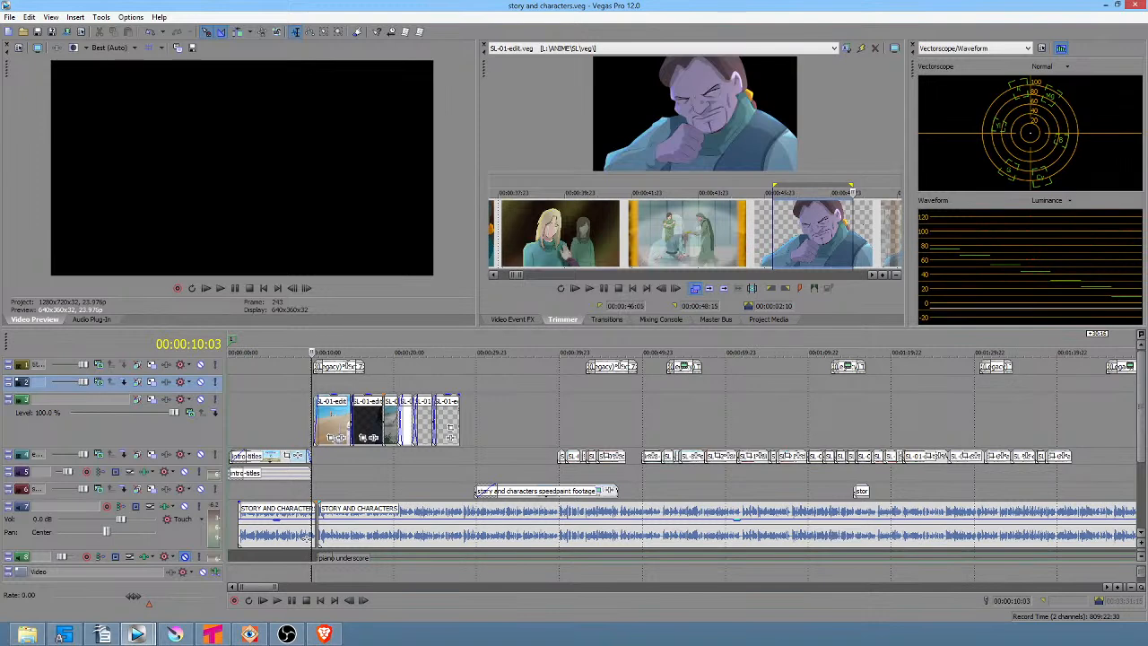
{"action": "left_click", "coordinate": [229, 417]}
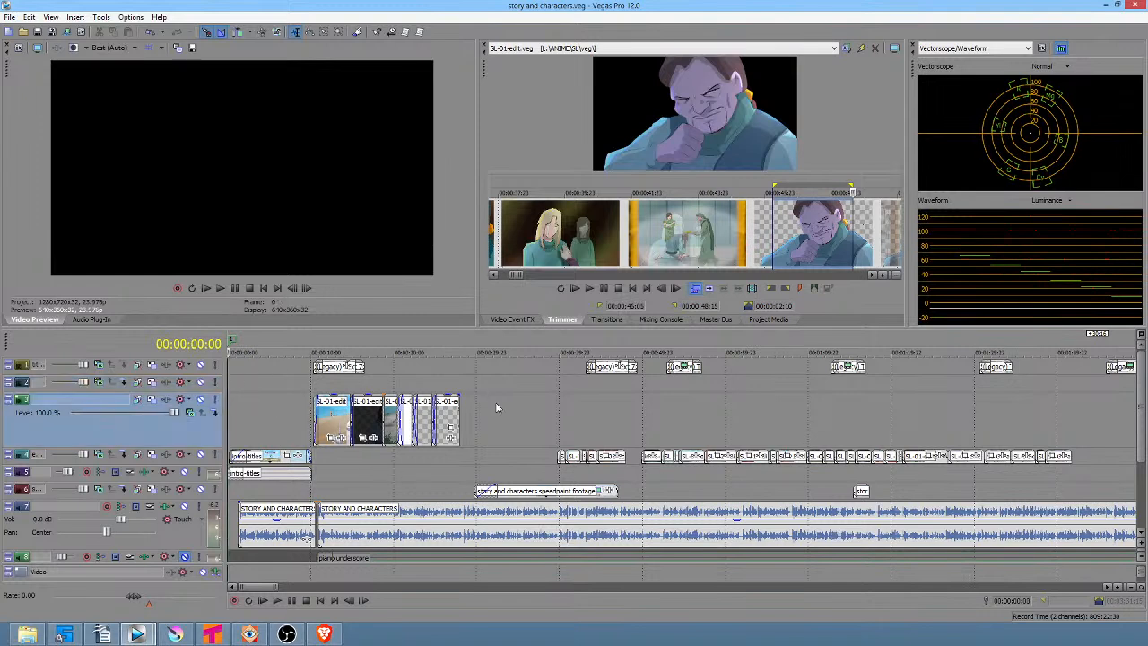
{"action": "scroll", "coordinate": [551, 410], "scroll_direction": "down", "scroll_amount": 5}
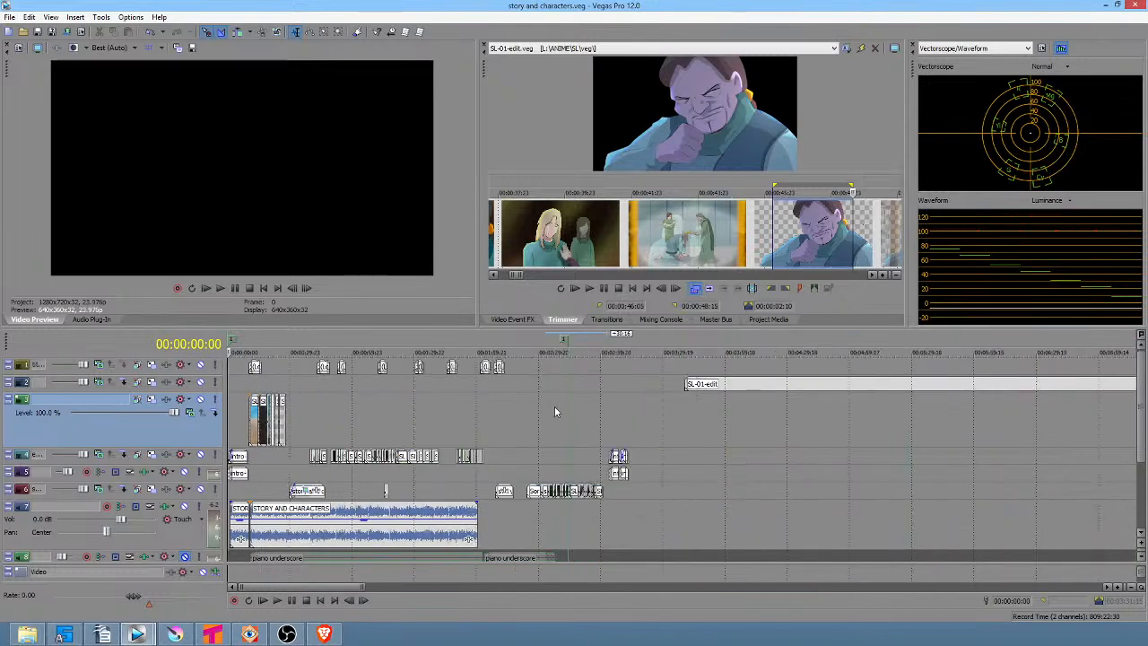
Move the timeline marker to a slightly later point in the story and characters project.
{"action": "left_click_drag", "start_coordinate": [567, 341], "coordinate": [626, 338]}
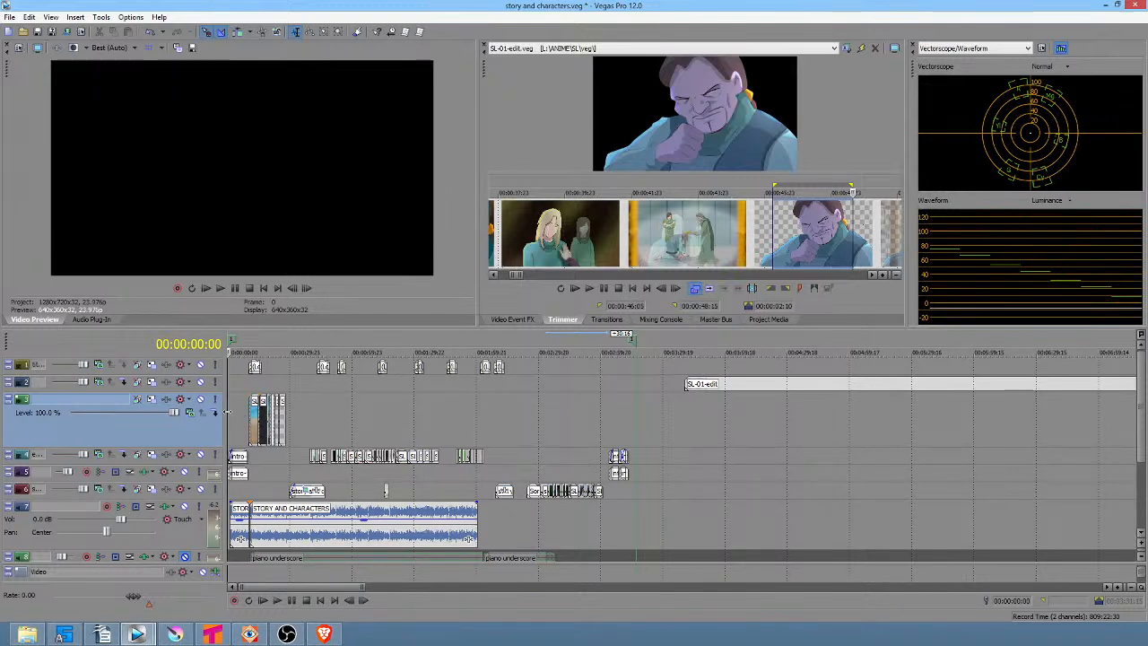
{"action": "scroll", "coordinate": [234, 408], "scroll_direction": "up", "scroll_amount": 5}
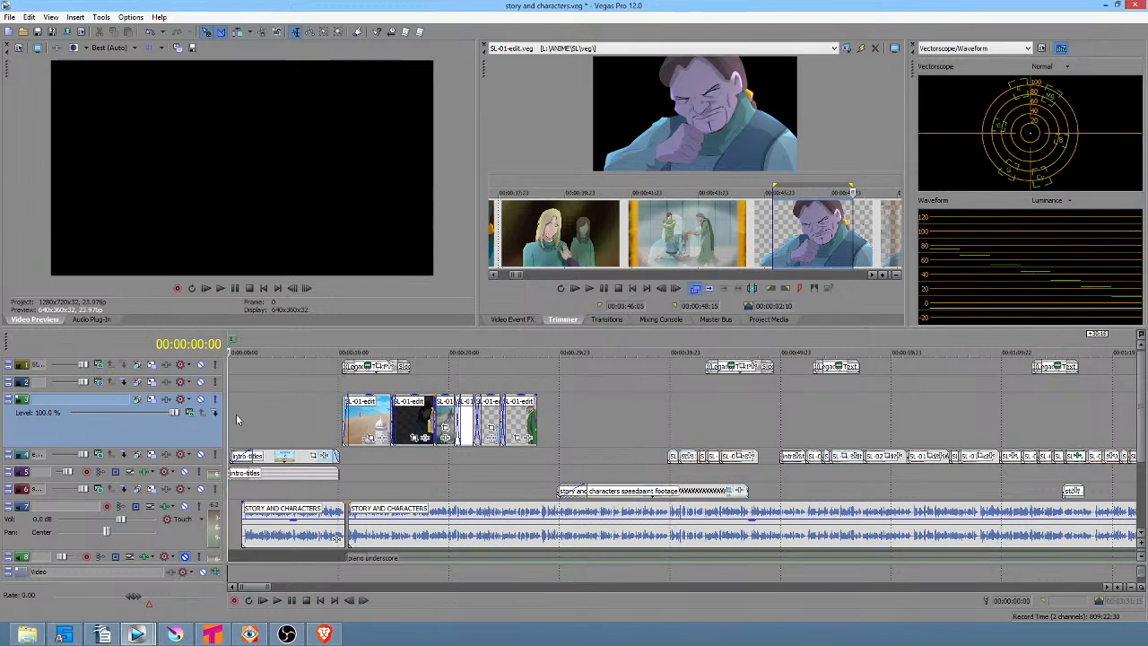
Preview the story and characters intro from the start through about 27 seconds.
{"action": "left_click_drag", "start_coordinate": [236, 413], "coordinate": [289, 419]}
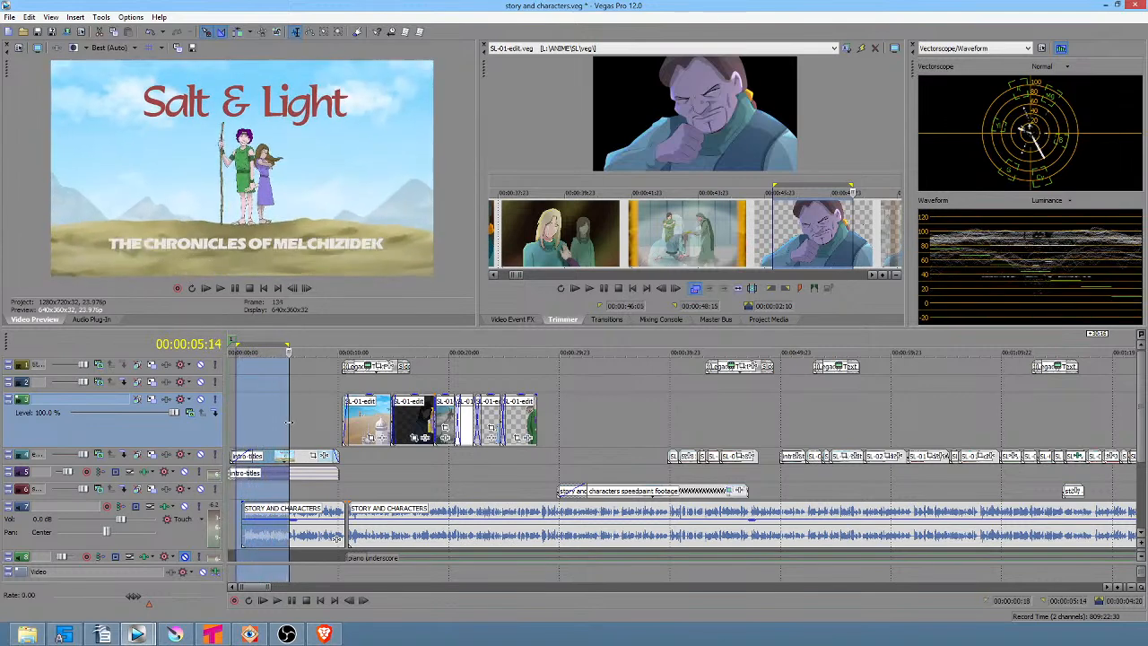
{"action": "left_click", "coordinate": [245, 494]}
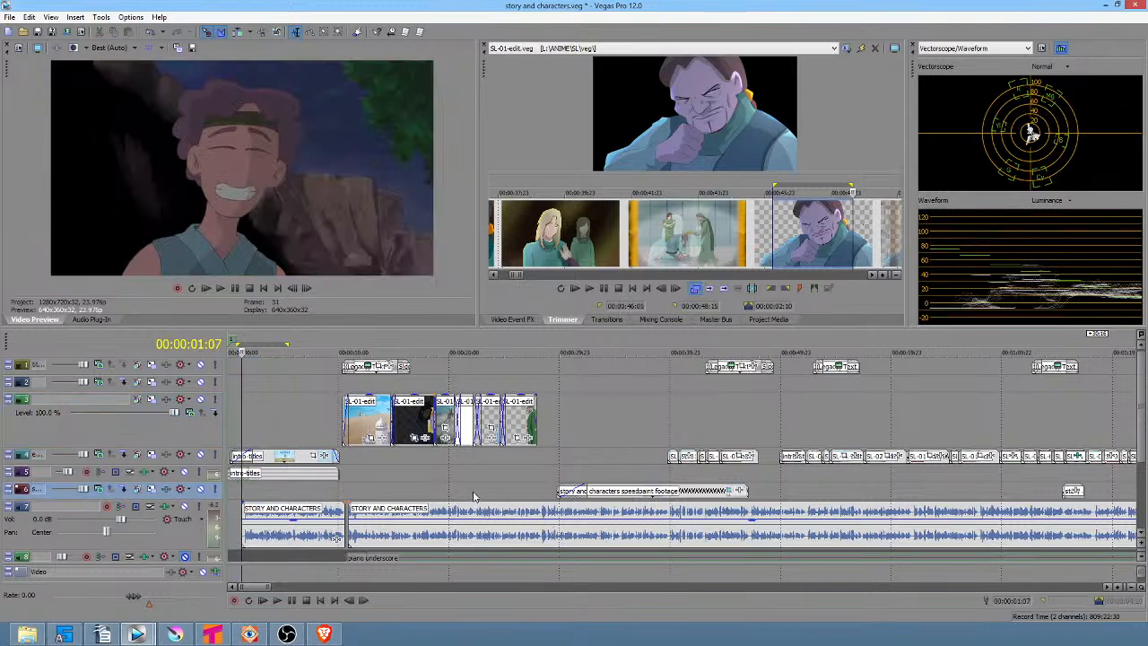
{"action": "key", "text": "space"}
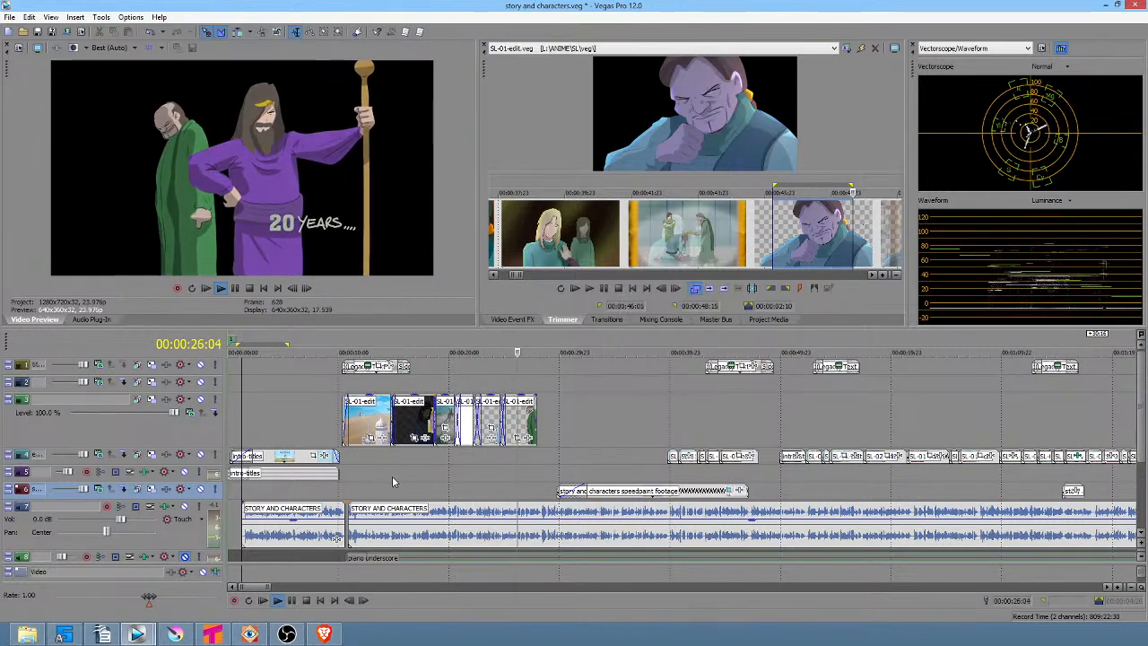
{"action": "left_click", "coordinate": [501, 471]}
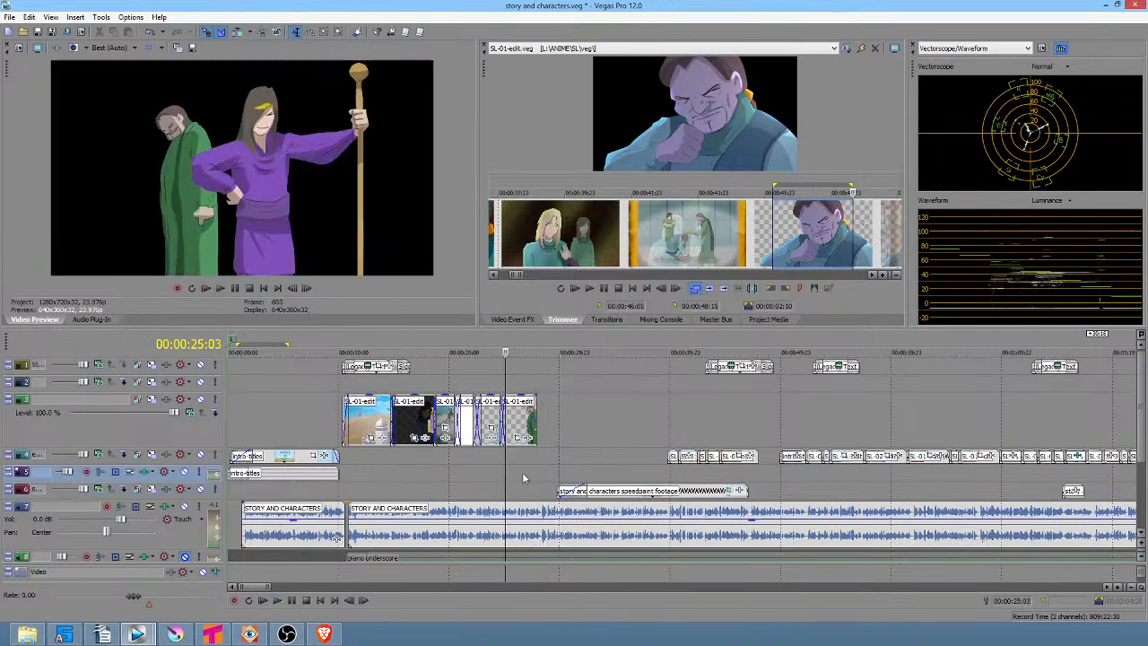
{"action": "left_click", "coordinate": [531, 473]}
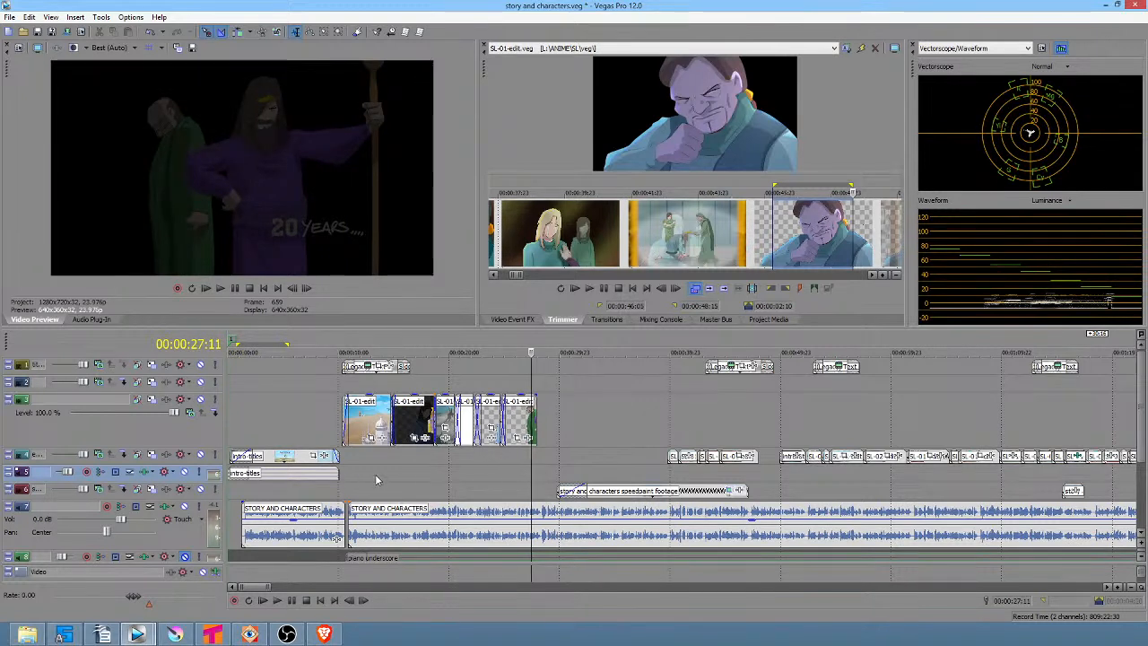
Set the time selection in the story and characters timeline to about 1:50 to 2:00.
{"action": "left_click_drag", "start_coordinate": [292, 412], "coordinate": [515, 477]}
{"action": "left_click", "coordinate": [516, 476]}
{"action": "scroll", "coordinate": [516, 477], "scroll_direction": "up", "scroll_amount": 3}
{"action": "scroll", "coordinate": [516, 472], "scroll_direction": "down", "scroll_amount": 3}
{"action": "mouse_move", "coordinate": [591, 472]}
{"action": "left_mouse_down"}
{"action": "mouse_move", "coordinate": [632, 448]}
{"action": "mouse_move", "coordinate": [569, 450]}
{"action": "mouse_move", "coordinate": [631, 449]}
{"action": "mouse_move", "coordinate": [682, 428]}
{"action": "mouse_move", "coordinate": [970, 456]}
{"action": "left_mouse_up"}
{"action": "scroll", "coordinate": [969, 458], "scroll_direction": "down", "scroll_amount": 3}
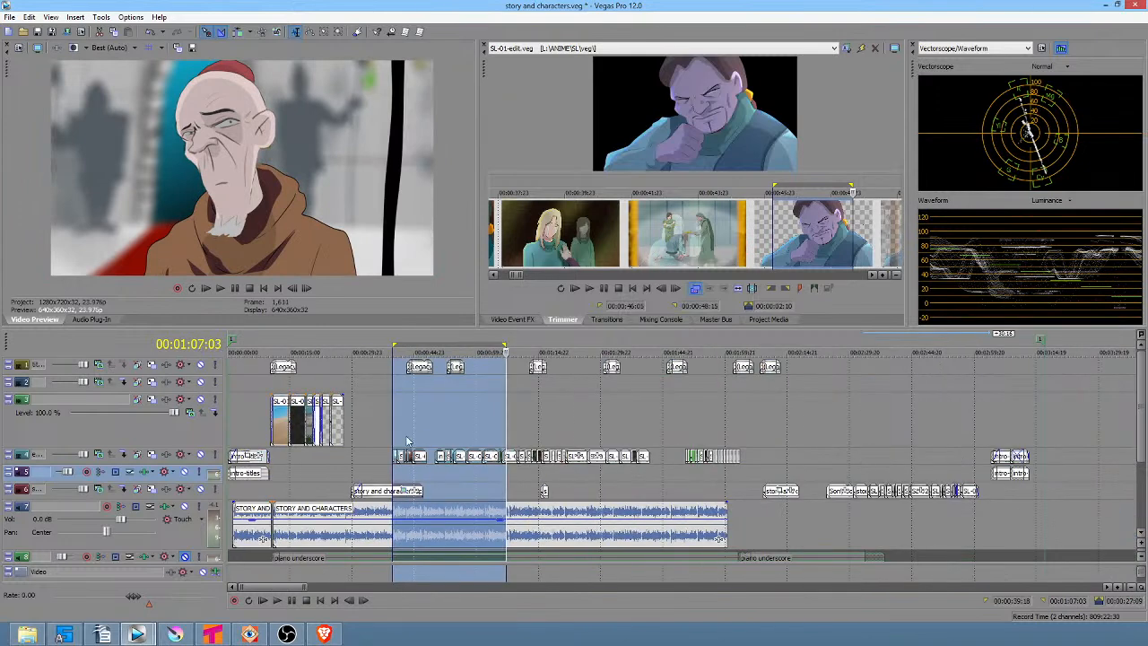
{"action": "left_click_drag", "start_coordinate": [686, 435], "coordinate": [729, 436]}
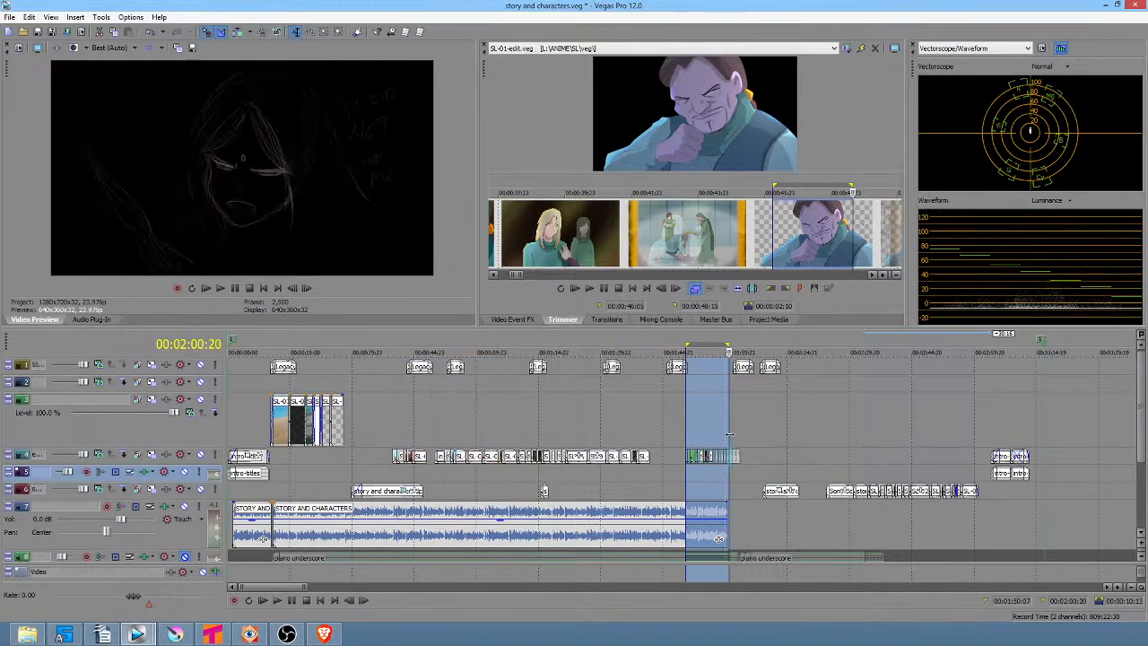
Stop playback and delete the run of storyboard events after about 2:25 on the speedpaint track.
{"action": "key", "text": "space"}
{"action": "left_click", "coordinate": [679, 431]}
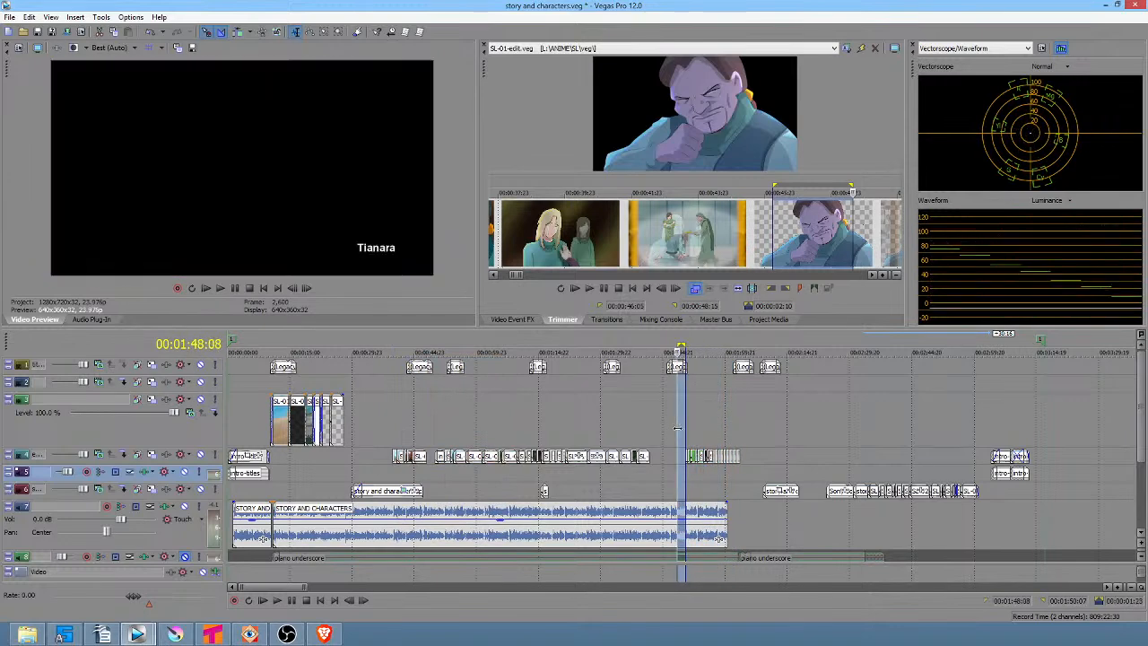
{"action": "left_click_drag", "start_coordinate": [763, 456], "coordinate": [838, 458]}
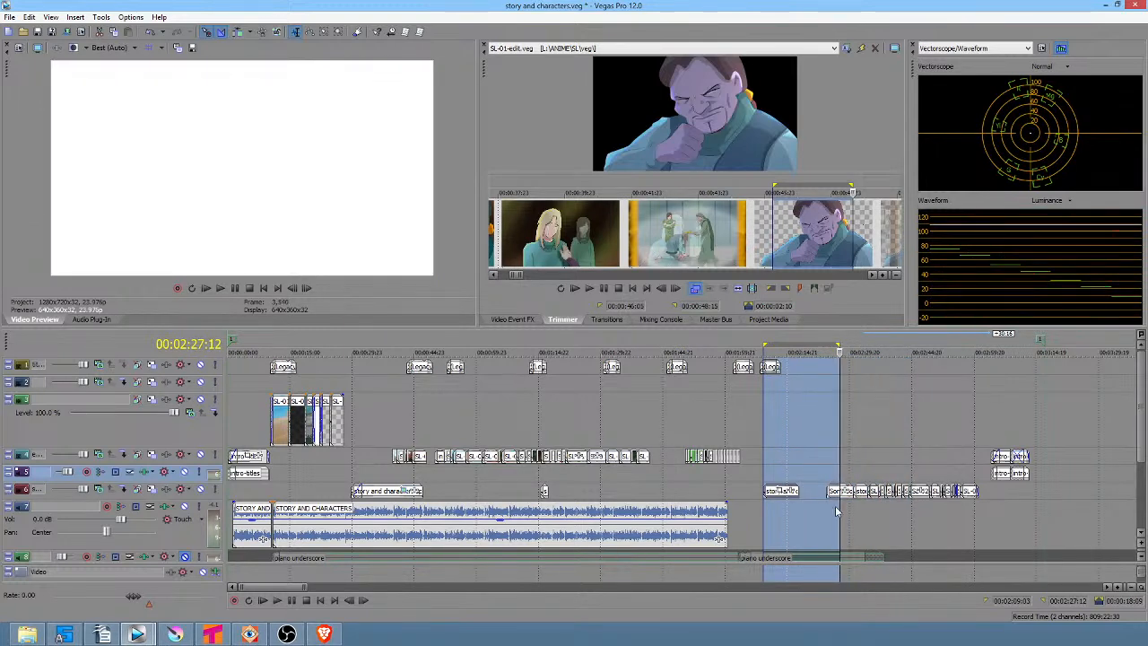
{"action": "left_click", "coordinate": [834, 494]}
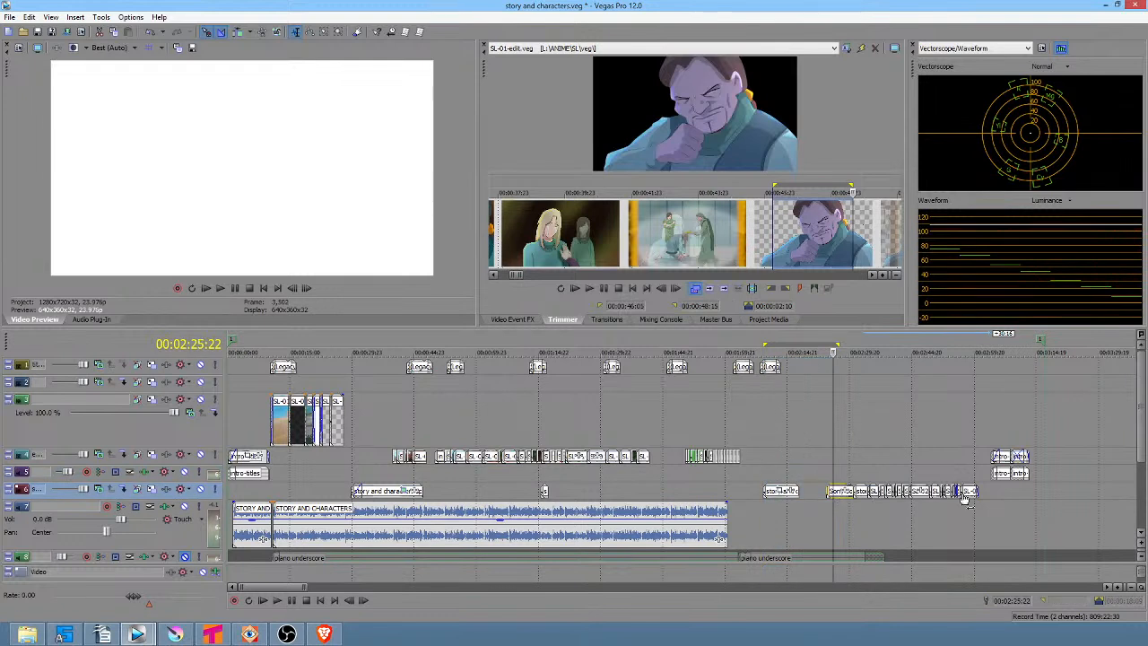
{"action": "left_click", "coordinate": [969, 490], "text": "shift"}
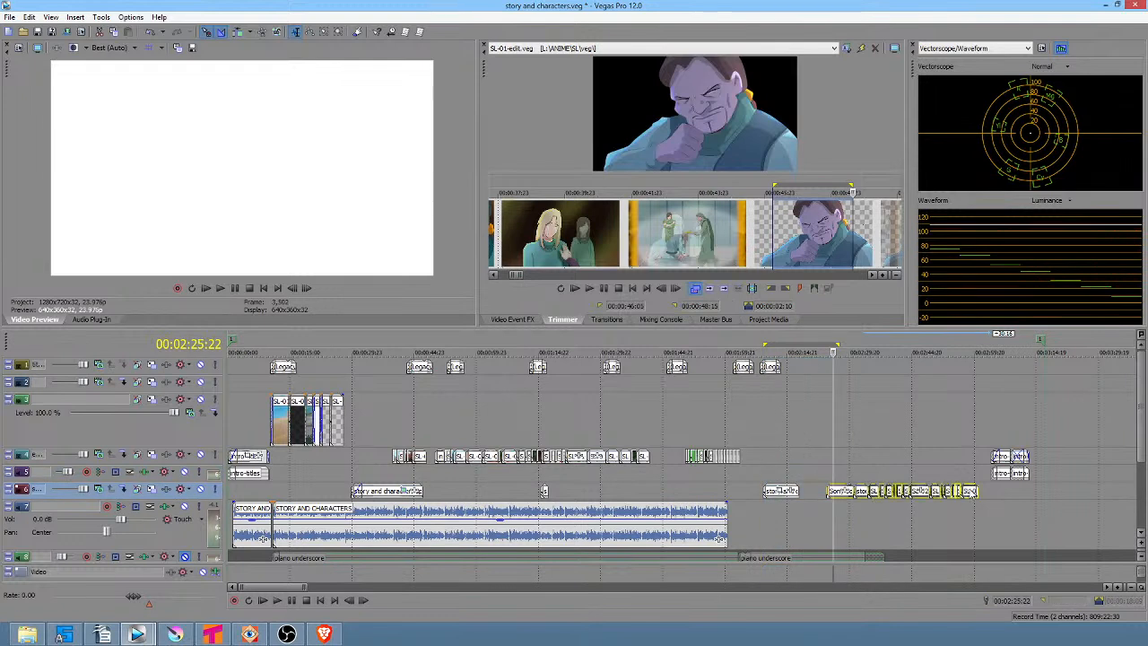
{"action": "key", "text": "Delete"}
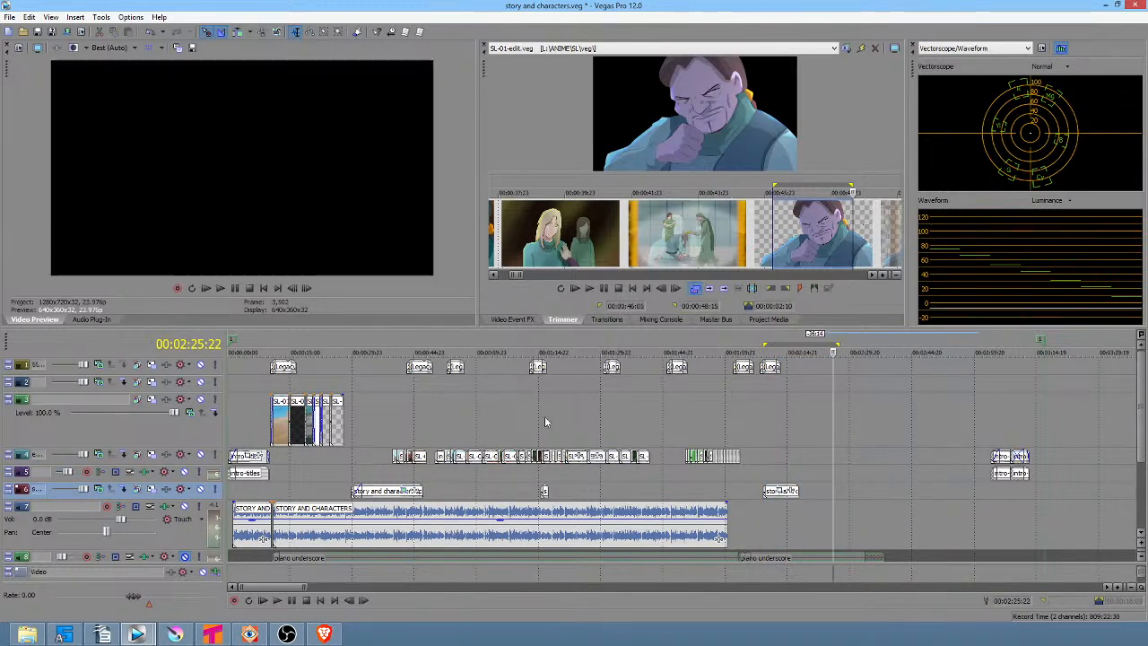
Delete the block of events on the episodes track from about 0:39 to 1:40.
{"action": "left_click", "coordinate": [397, 458]}
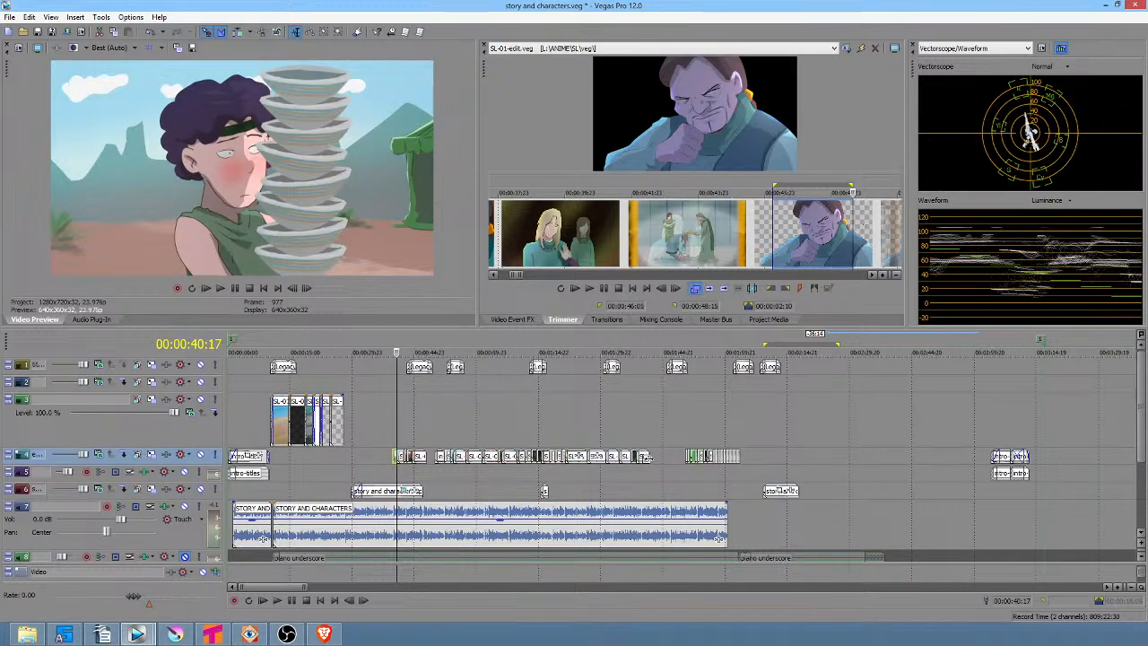
{"action": "left_click", "coordinate": [392, 426]}
{"action": "scroll", "coordinate": [392, 427], "scroll_direction": "up", "scroll_amount": 3}
{"action": "scroll", "coordinate": [435, 419], "scroll_direction": "up", "scroll_amount": 3}
{"action": "left_click_drag", "start_coordinate": [666, 431], "coordinate": [959, 428]}
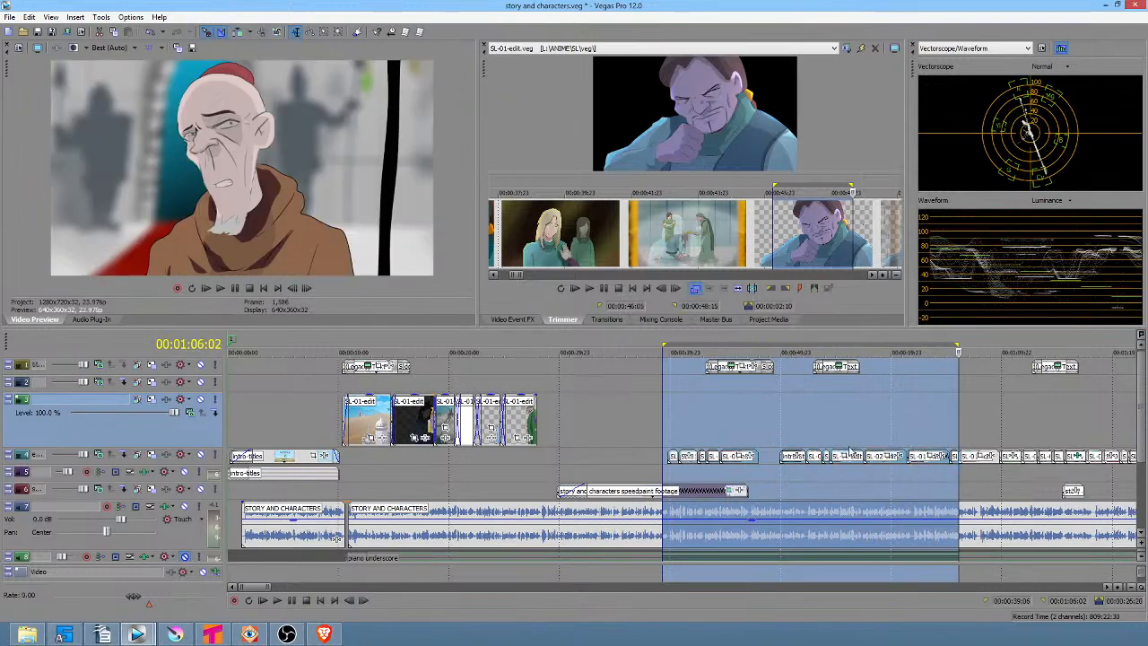
{"action": "scroll", "coordinate": [818, 443], "scroll_direction": "down", "scroll_amount": 3}
{"action": "left_click_drag", "start_coordinate": [608, 422], "coordinate": [781, 431]}
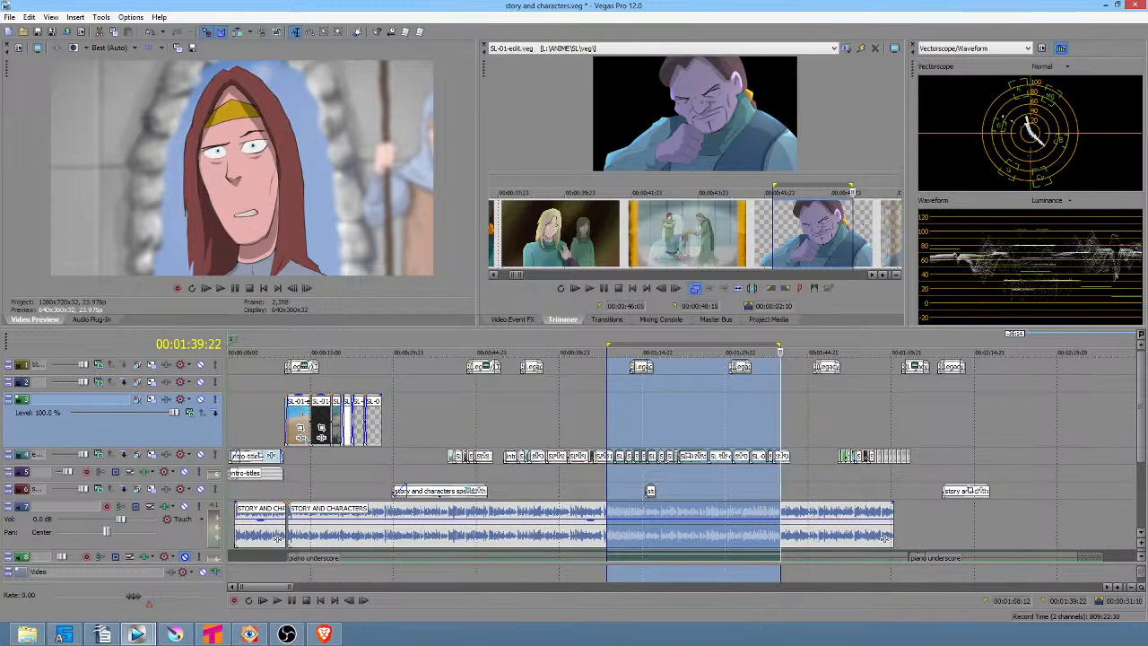
{"action": "left_click", "coordinate": [448, 457]}
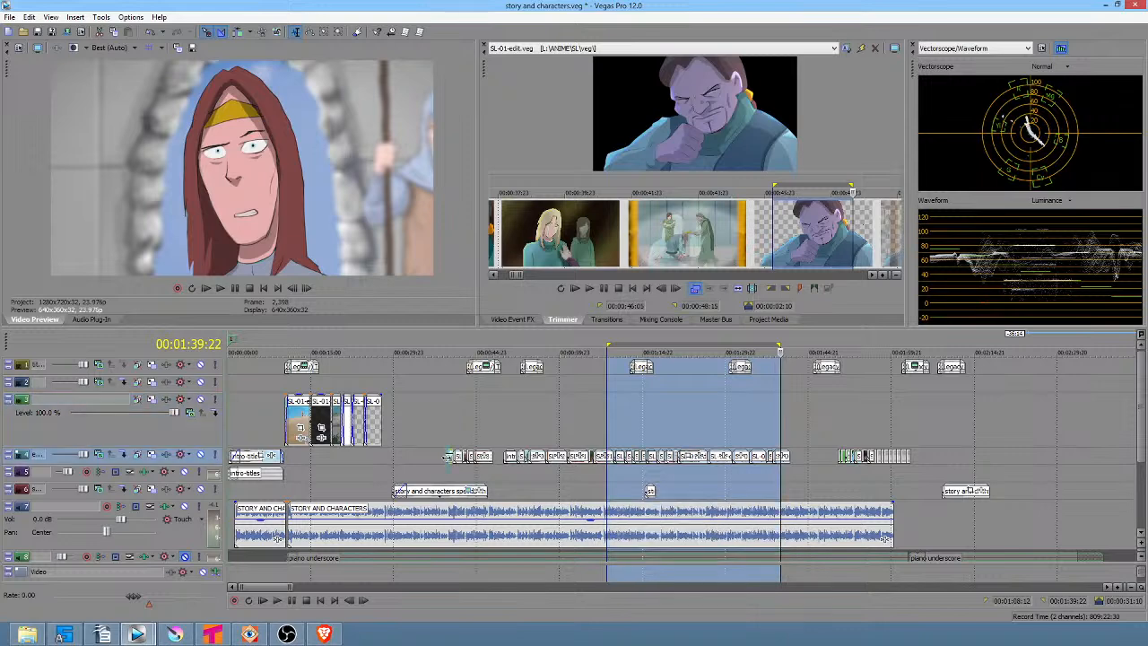
{"action": "left_click_drag", "start_coordinate": [195, 464], "coordinate": [196, 492]}
{"action": "left_click", "coordinate": [783, 463], "text": "shift"}
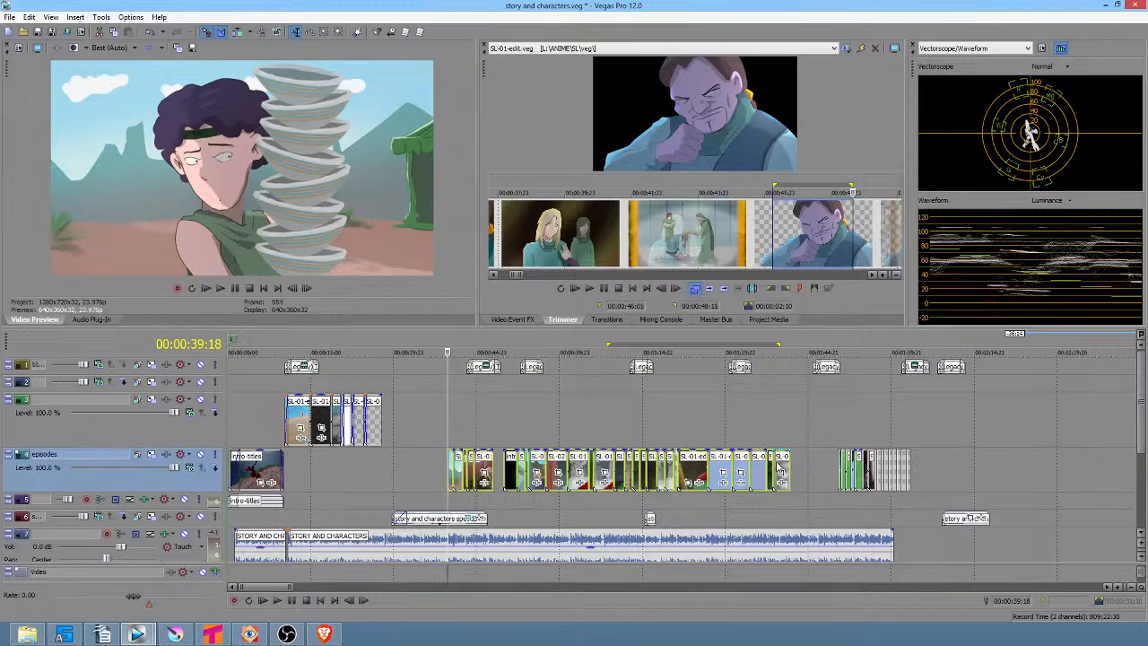
{"action": "key", "text": "Delete"}
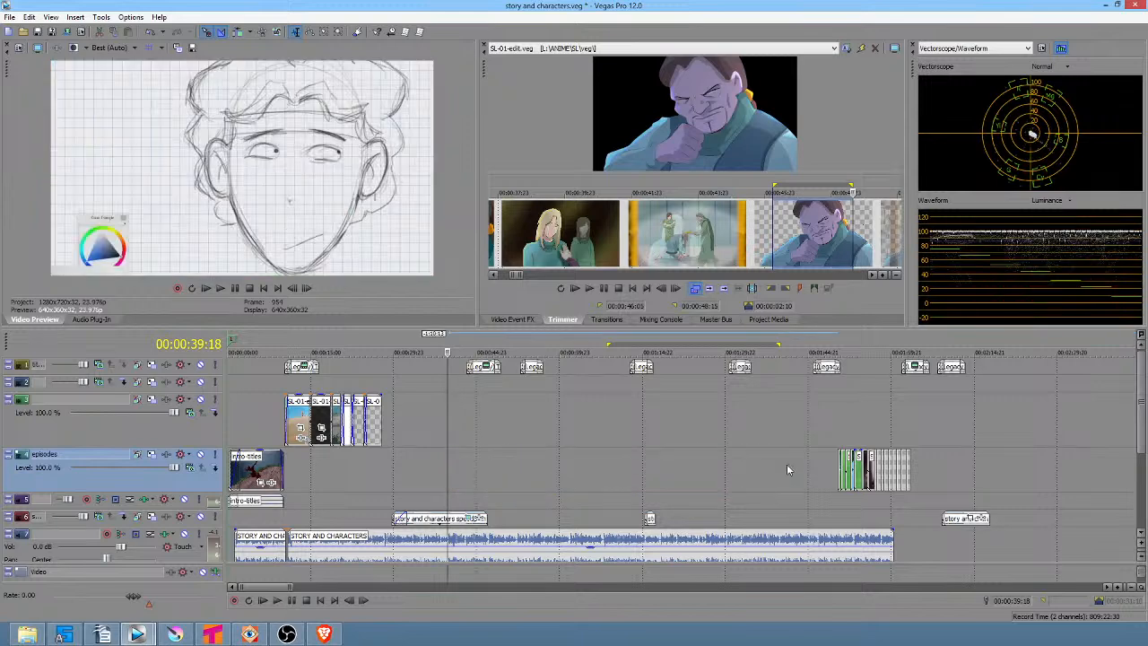
Select the numbered storyboard events 559 to 566 and move them later to about 2:01 on the episodes track.
{"action": "left_click", "coordinate": [839, 472]}
{"action": "scroll", "coordinate": [908, 475], "scroll_direction": "up", "scroll_amount": 4}
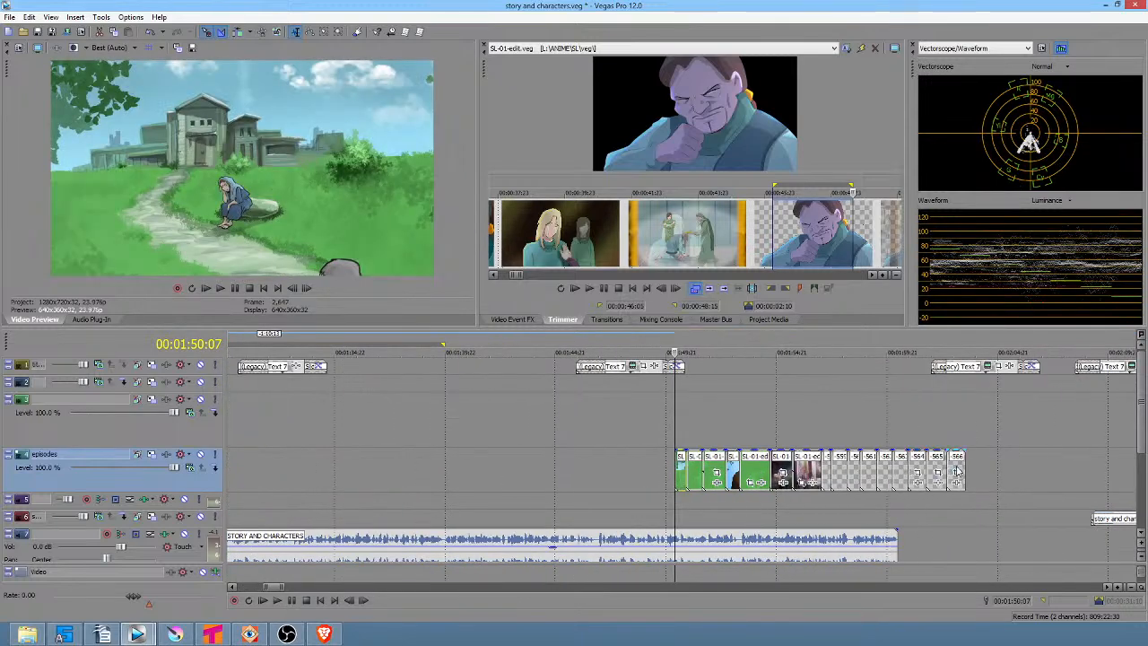
{"action": "left_click", "coordinate": [958, 462], "text": "shift"}
{"action": "scroll", "coordinate": [958, 467], "scroll_direction": "down", "scroll_amount": 3}
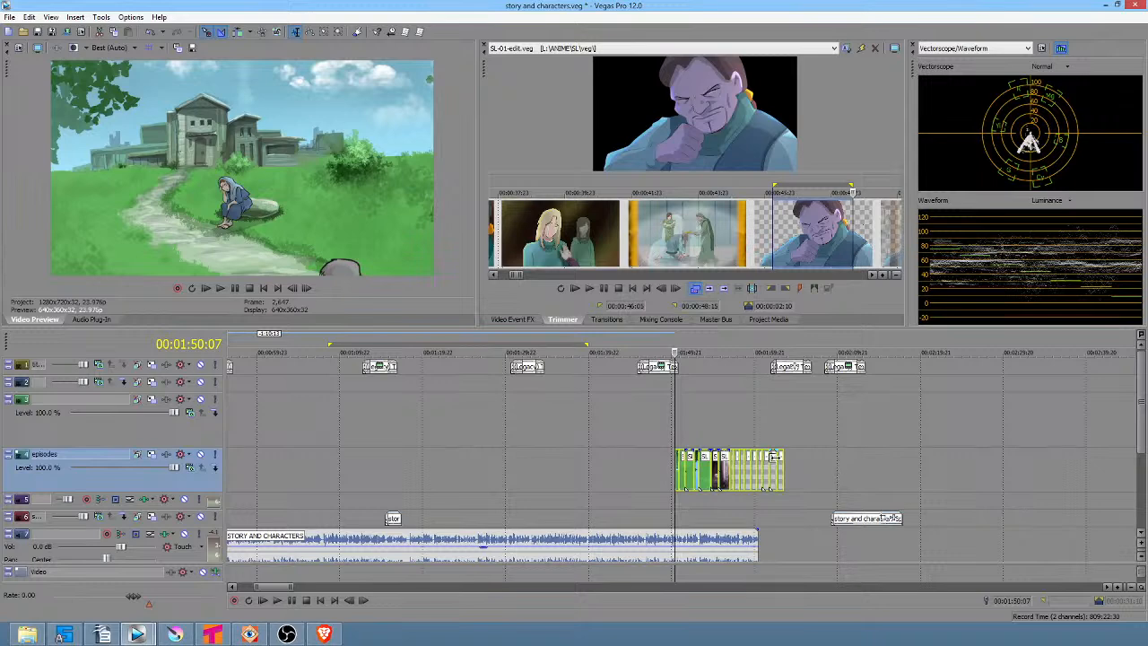
{"action": "left_click_drag", "start_coordinate": [684, 426], "coordinate": [743, 424]}
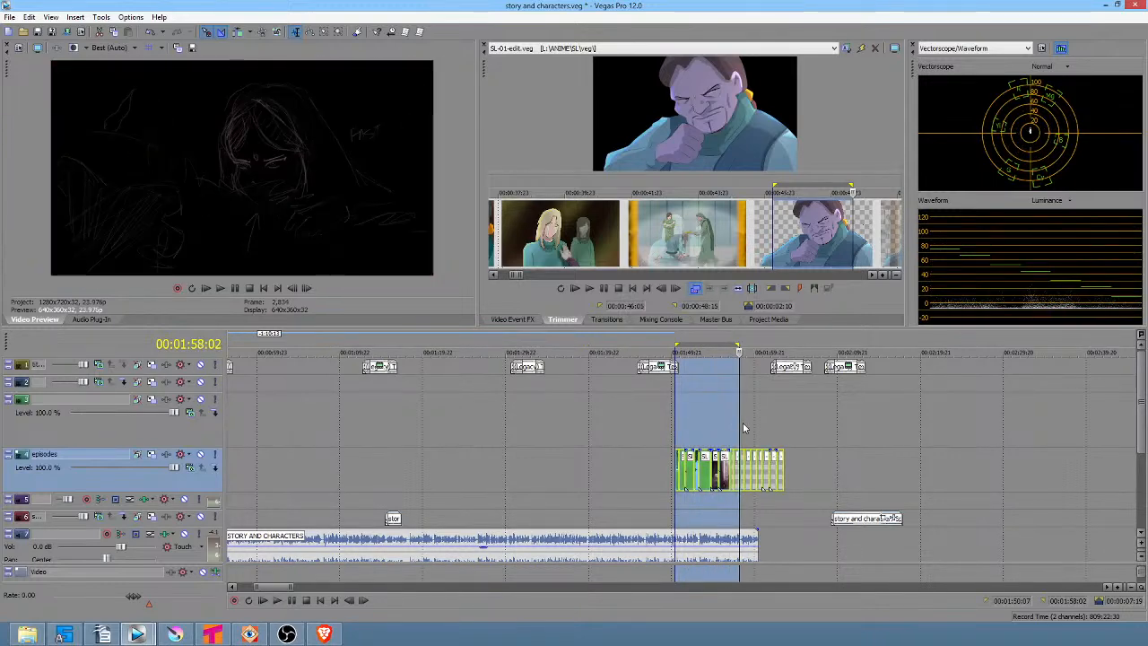
{"action": "scroll", "coordinate": [739, 422], "scroll_direction": "up", "scroll_amount": 2}
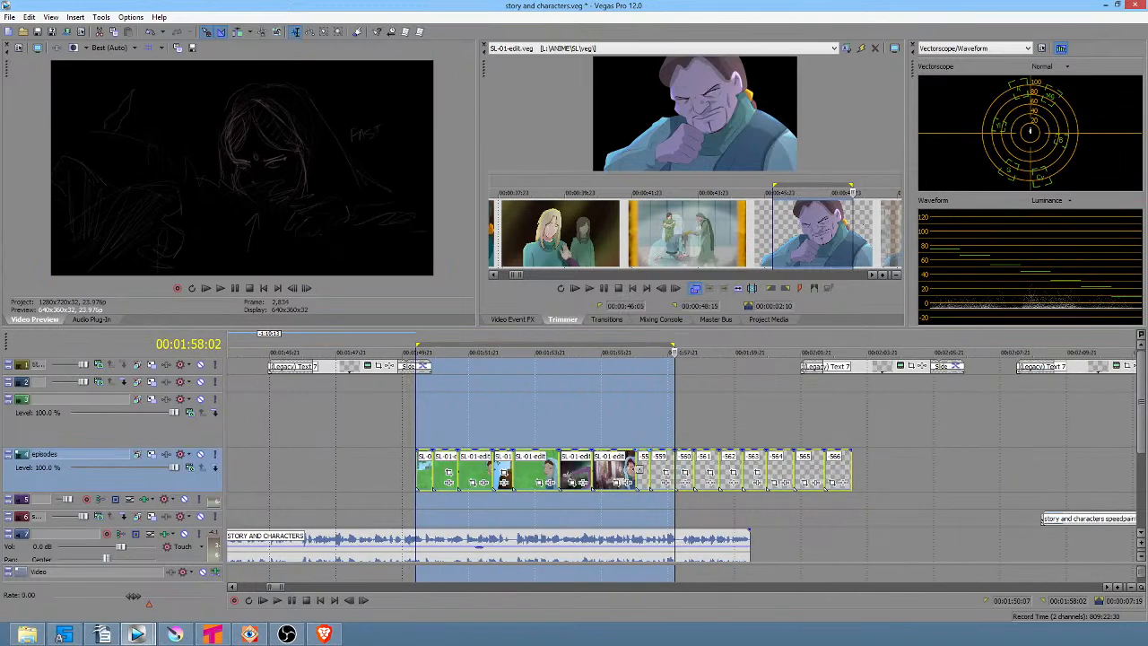
{"action": "left_click", "coordinate": [641, 475]}
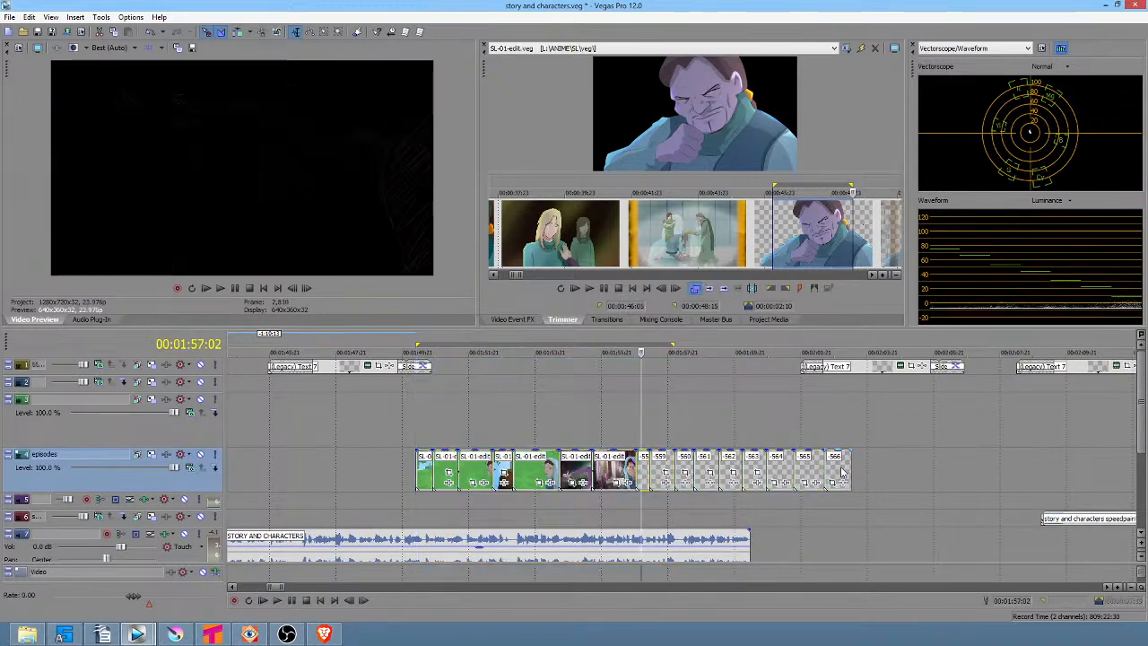
{"action": "left_click_drag", "start_coordinate": [842, 472], "coordinate": [991, 461]}
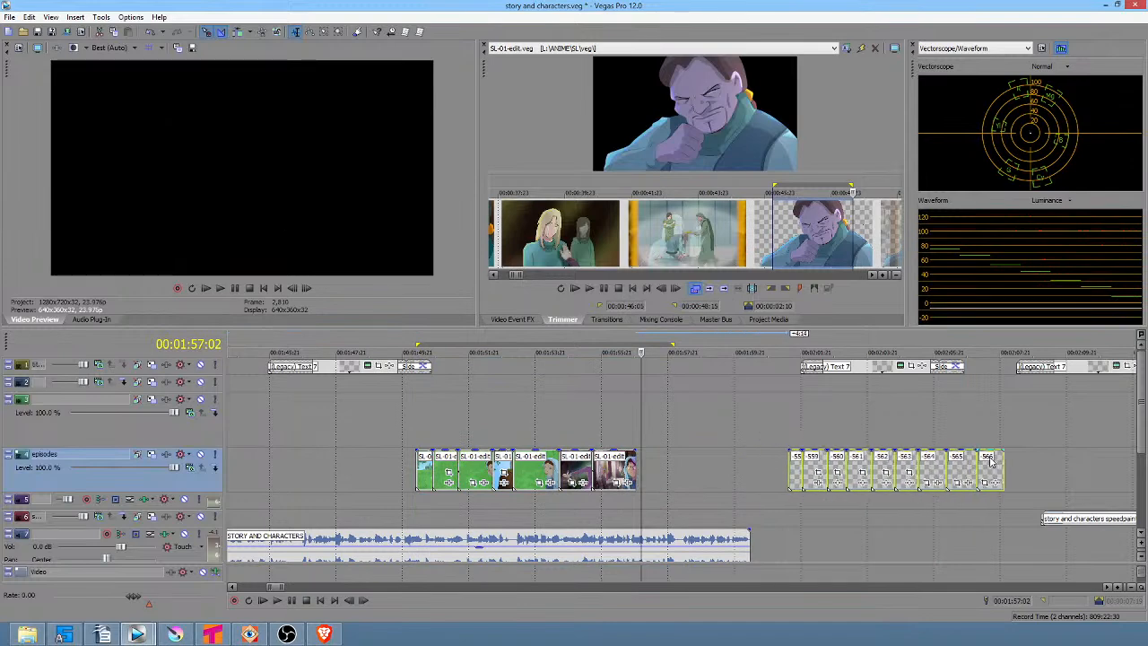
Split the episodes track at about 1:50 and delete the SL-01-edit events between about 1:49 and 1:58.
{"action": "left_click", "coordinate": [430, 480]}
{"action": "key", "text": "s"}
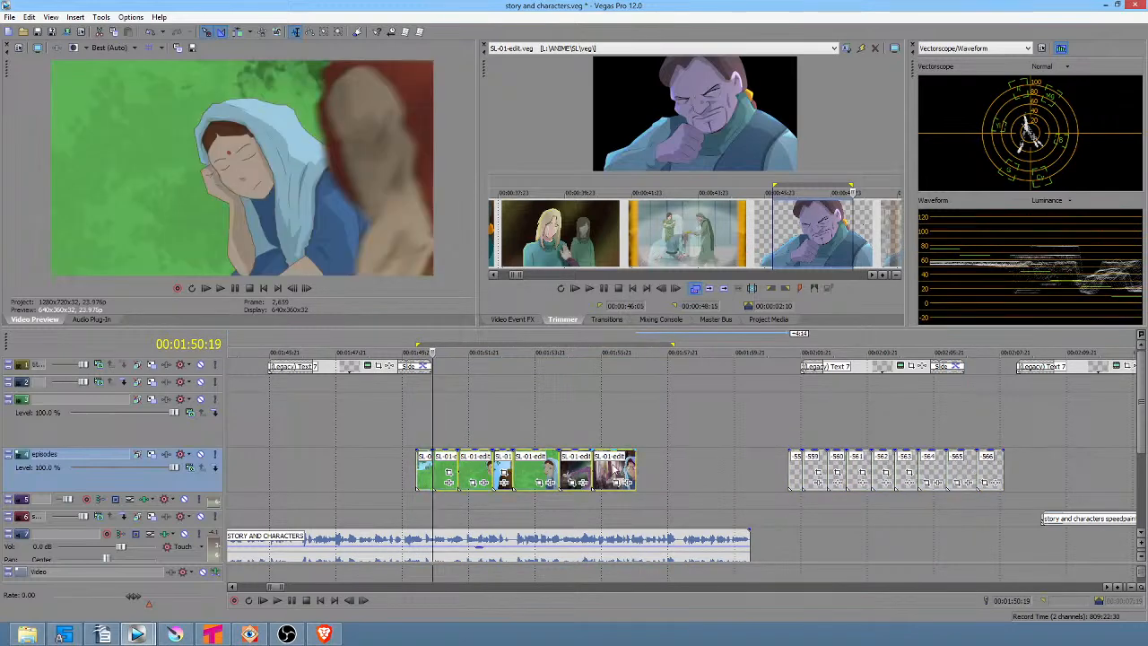
{"action": "key", "text": "Delete"}
{"action": "left_click", "coordinate": [424, 469]}
{"action": "key", "text": "Delete"}
{"action": "scroll", "coordinate": [455, 466], "scroll_direction": "down", "scroll_amount": 3}
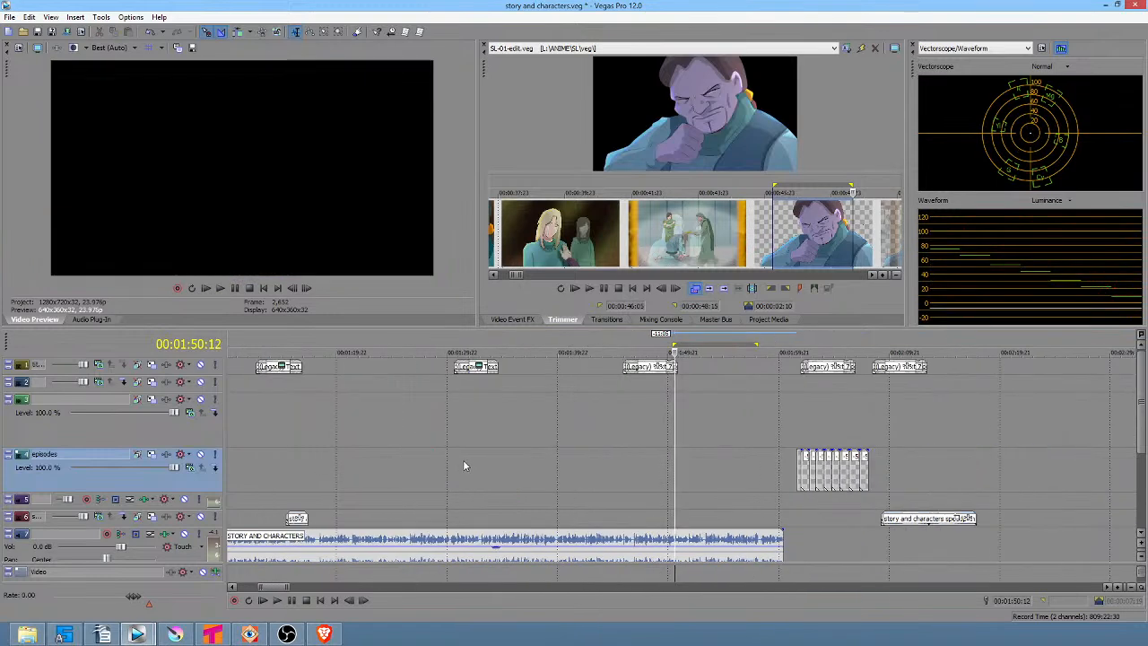
Examine the intro titles and the first SL-01-edit events at the start of the story and characters timeline.
{"action": "scroll", "coordinate": [488, 474], "scroll_direction": "left", "scroll_amount": 5}
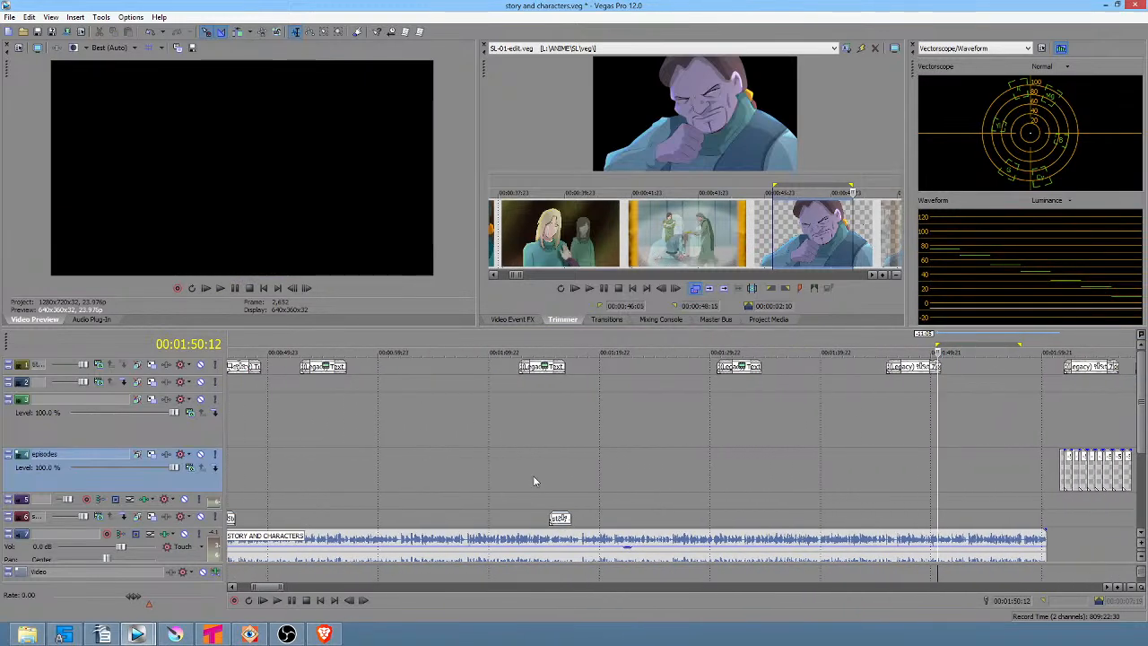
{"action": "scroll", "coordinate": [669, 461], "scroll_direction": "left", "scroll_amount": 8}
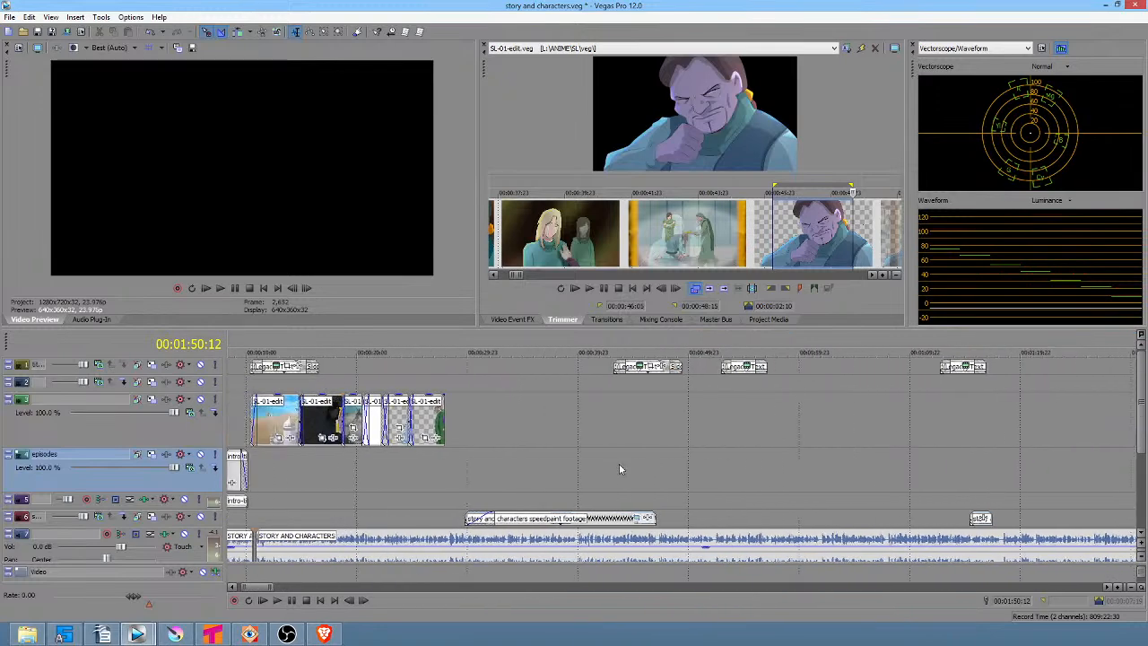
{"action": "left_click_drag", "start_coordinate": [337, 467], "coordinate": [380, 466]}
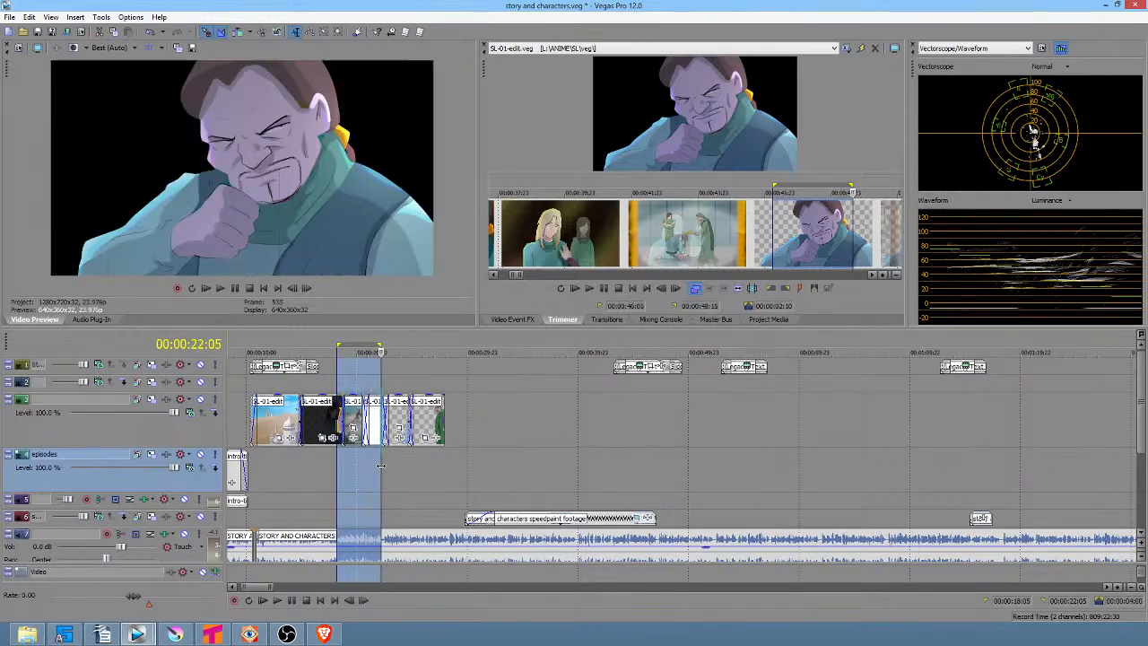
{"action": "scroll", "coordinate": [404, 462], "scroll_direction": "up", "scroll_amount": 2}
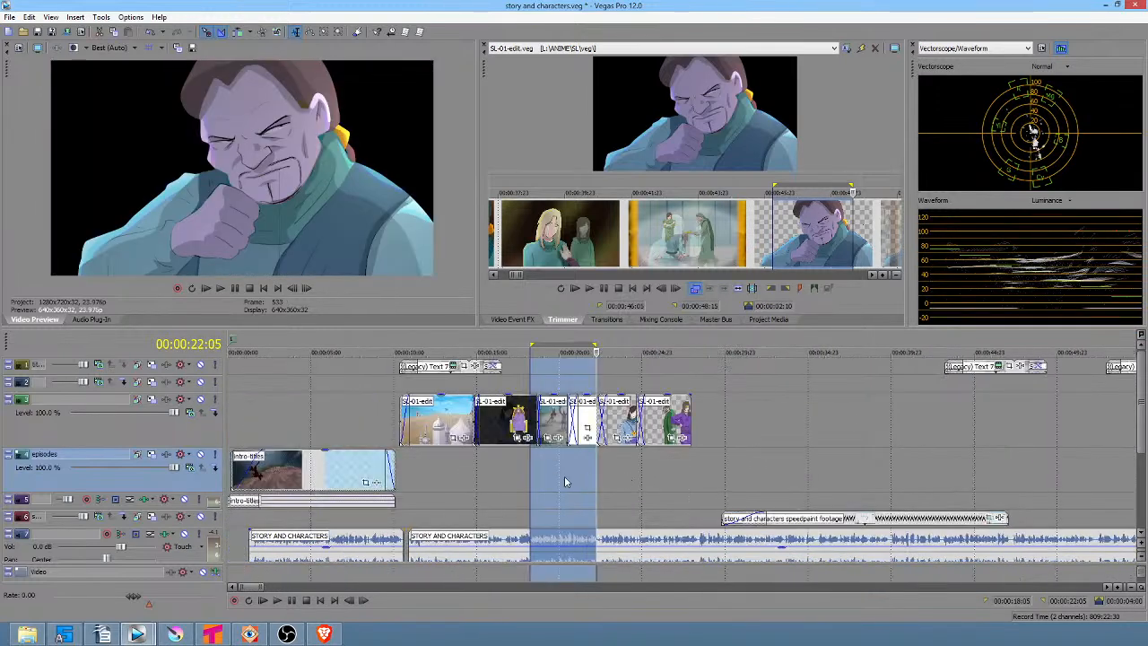
{"action": "left_click_drag", "start_coordinate": [375, 413], "coordinate": [430, 443]}
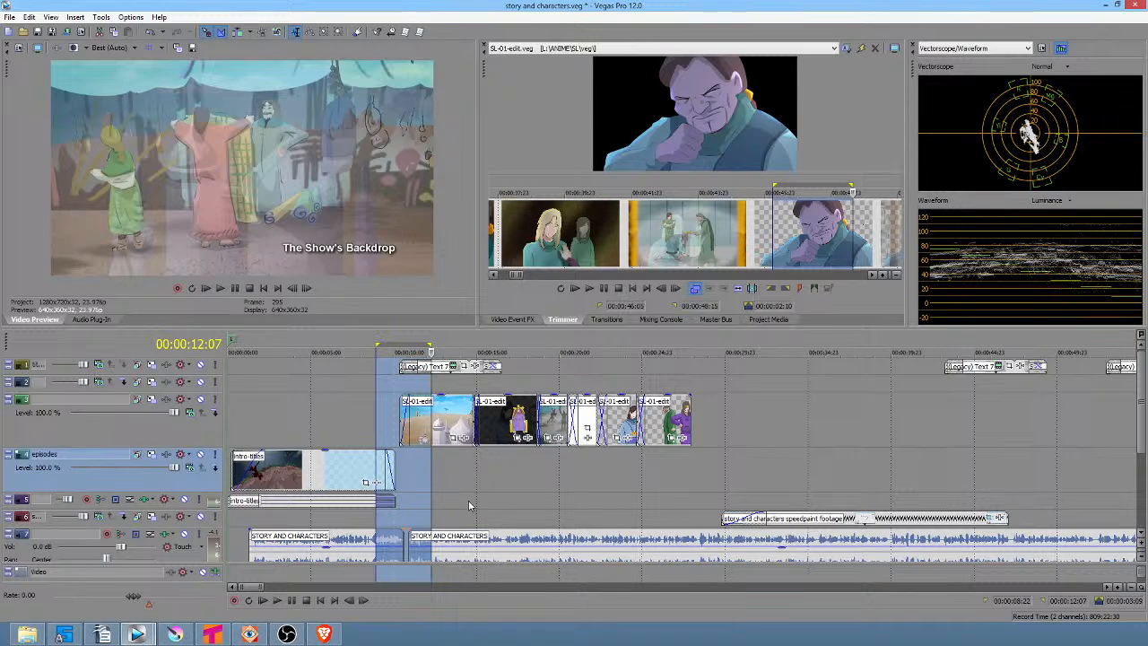
{"action": "left_click_drag", "start_coordinate": [438, 472], "coordinate": [669, 464]}
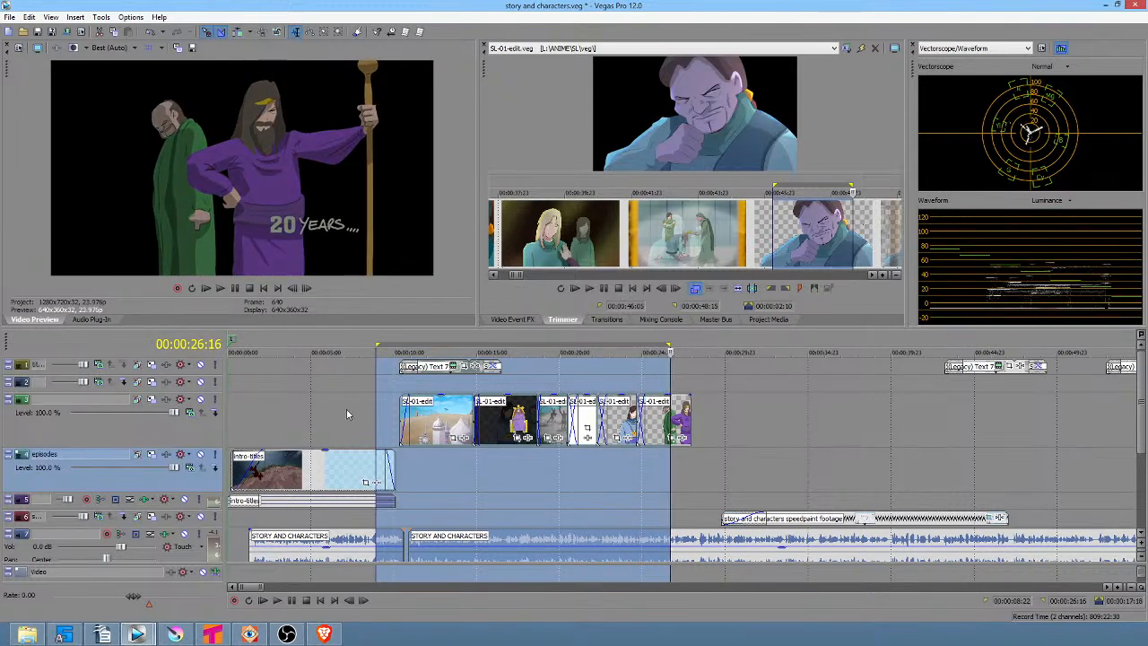
{"action": "left_click_drag", "start_coordinate": [332, 408], "coordinate": [501, 458]}
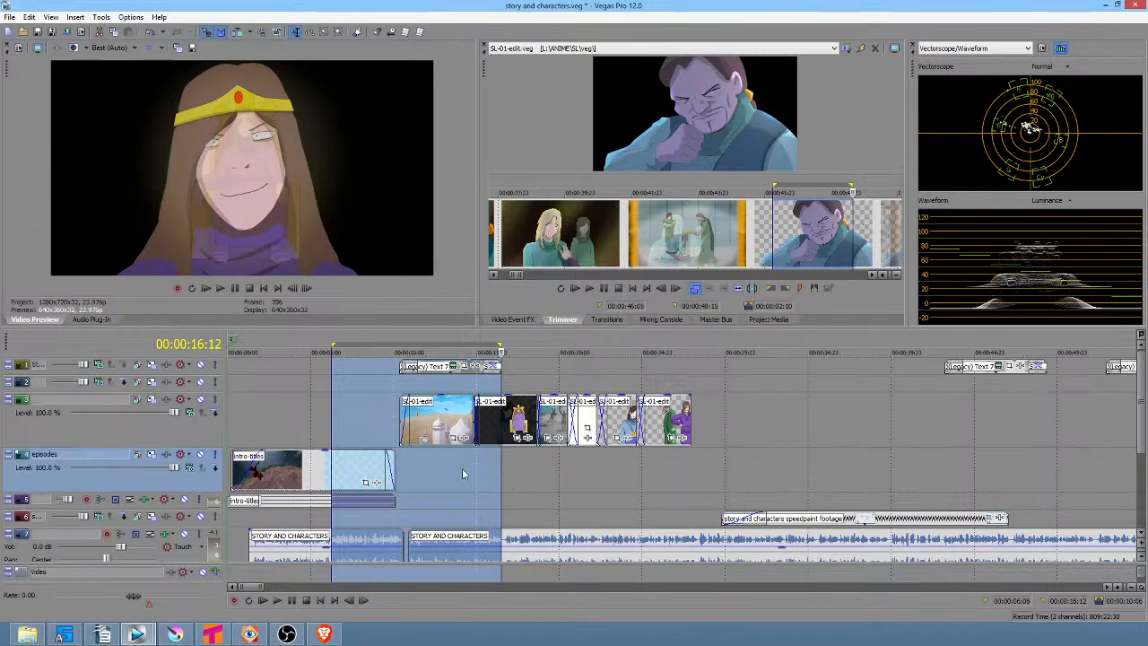
{"action": "left_click", "coordinate": [434, 477]}
{"action": "scroll", "coordinate": [458, 483], "scroll_direction": "up", "scroll_amount": 2}
{"action": "scroll", "coordinate": [475, 484], "scroll_direction": "down", "scroll_amount": 3}
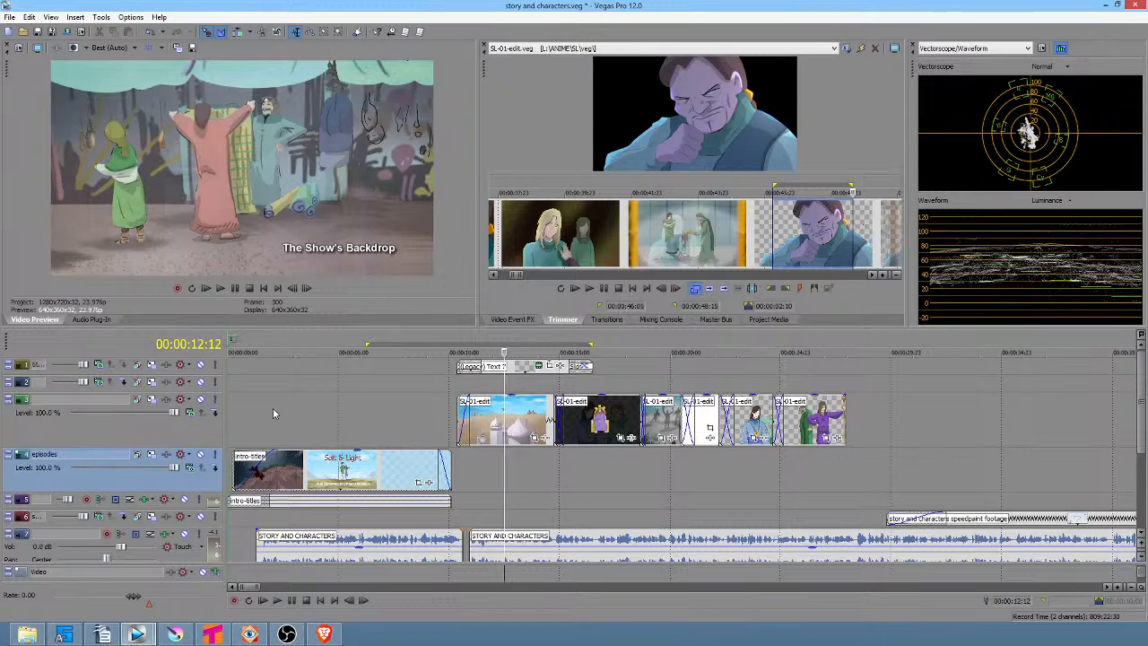
{"action": "left_click_drag", "start_coordinate": [272, 411], "coordinate": [428, 434]}
{"action": "left_click", "coordinate": [424, 424]}
{"action": "scroll", "coordinate": [421, 420], "scroll_direction": "up", "scroll_amount": 3}
{"action": "scroll", "coordinate": [420, 421], "scroll_direction": "down", "scroll_amount": 2}
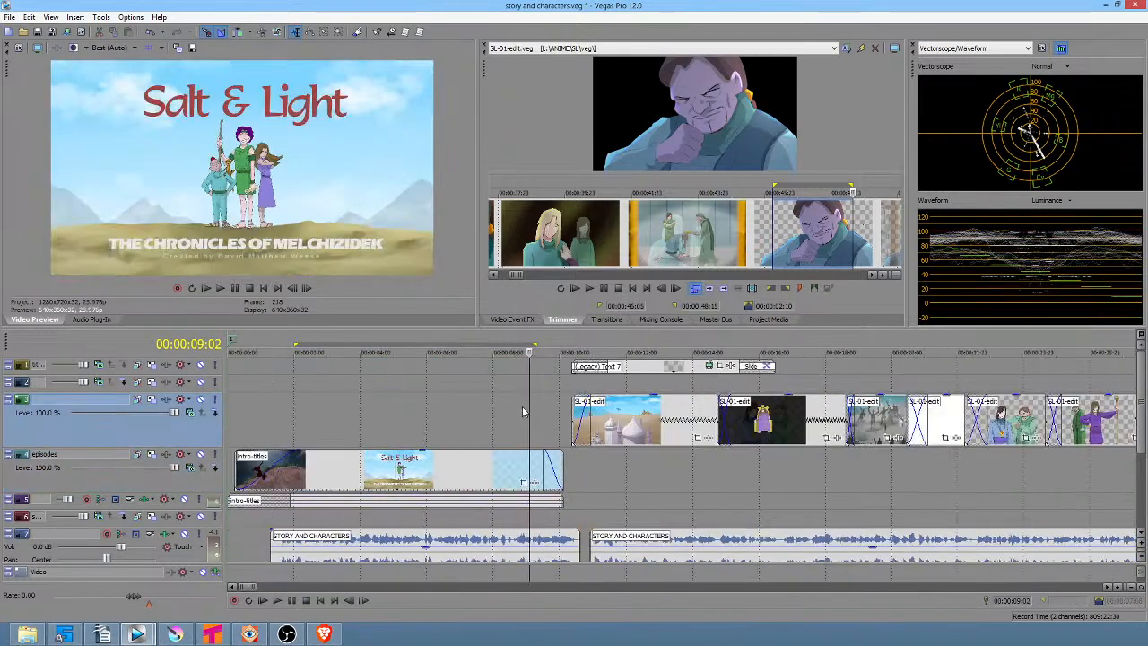
{"action": "left_click_drag", "start_coordinate": [541, 411], "coordinate": [791, 465]}
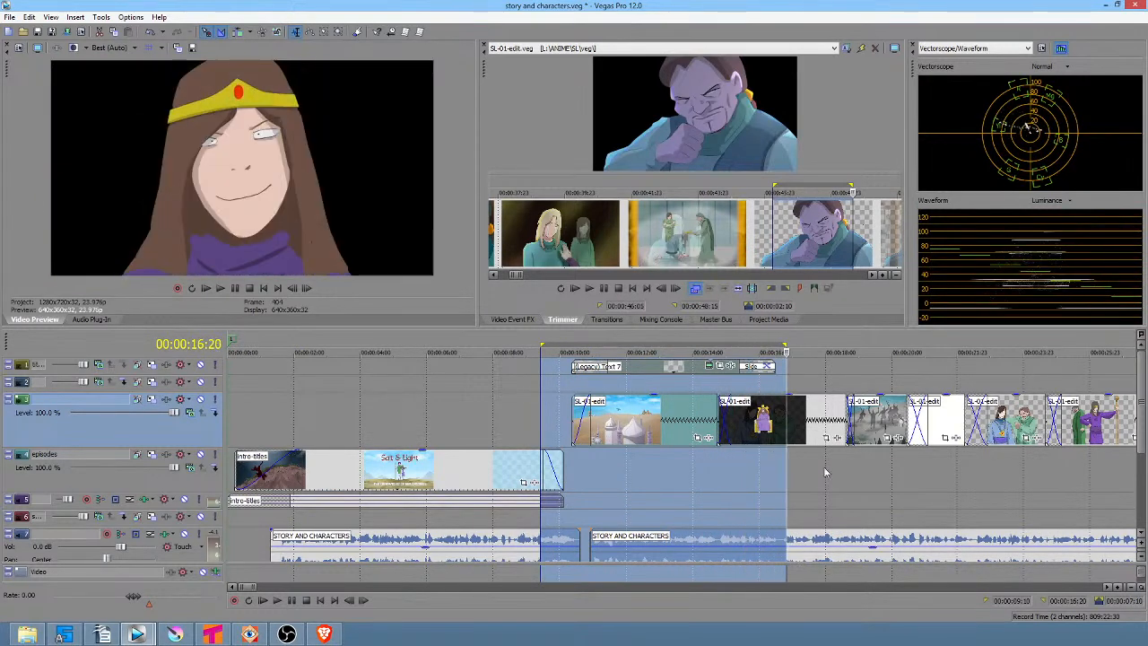
{"action": "left_click", "coordinate": [813, 486]}
{"action": "scroll", "coordinate": [813, 485], "scroll_direction": "down", "scroll_amount": 3}
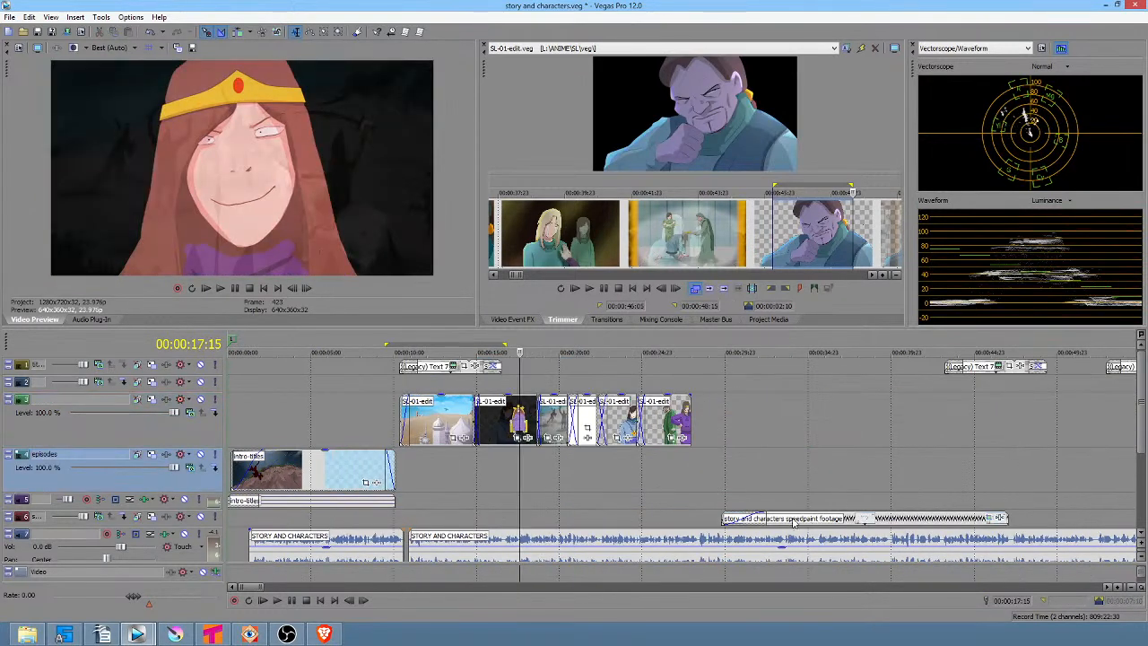
Move the story and characters speedpaint footage event onto the upper video track starting at about 1:33.
{"action": "left_click", "coordinate": [795, 519]}
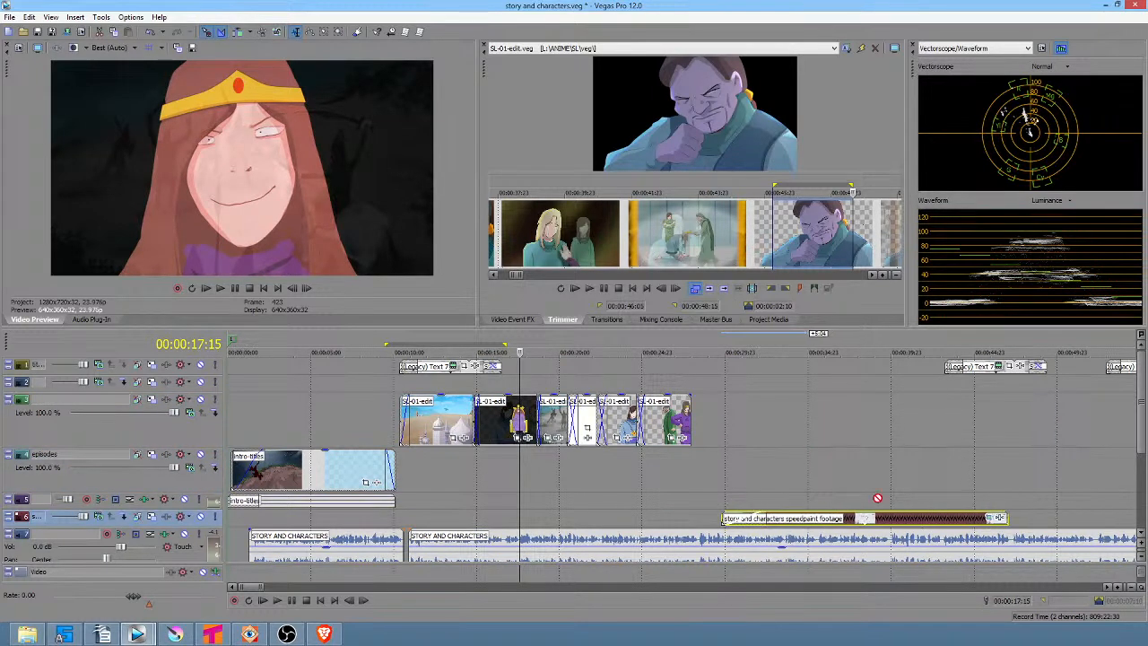
{"action": "left_click_drag", "start_coordinate": [874, 479], "coordinate": [900, 432]}
{"action": "scroll", "coordinate": [900, 433], "scroll_direction": "down", "scroll_amount": 4}
{"action": "left_click_drag", "start_coordinate": [499, 420], "coordinate": [815, 425]}
{"action": "left_click", "coordinate": [575, 421]}
{"action": "left_click", "coordinate": [901, 425]}
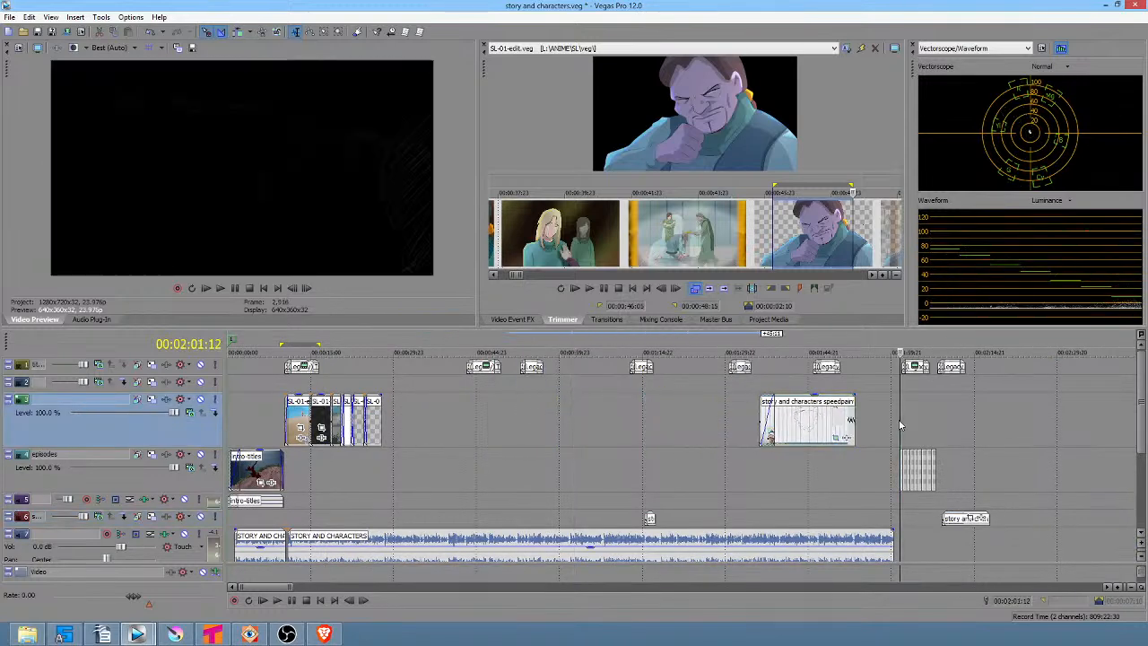
Delete the numbered storyboard events 559 to 566 from the episodes track around 2:01 and clean unused media from the project.
{"action": "scroll", "coordinate": [901, 425], "scroll_direction": "up", "scroll_amount": 6}
{"action": "left_click_drag", "start_coordinate": [660, 420], "coordinate": [772, 431]}
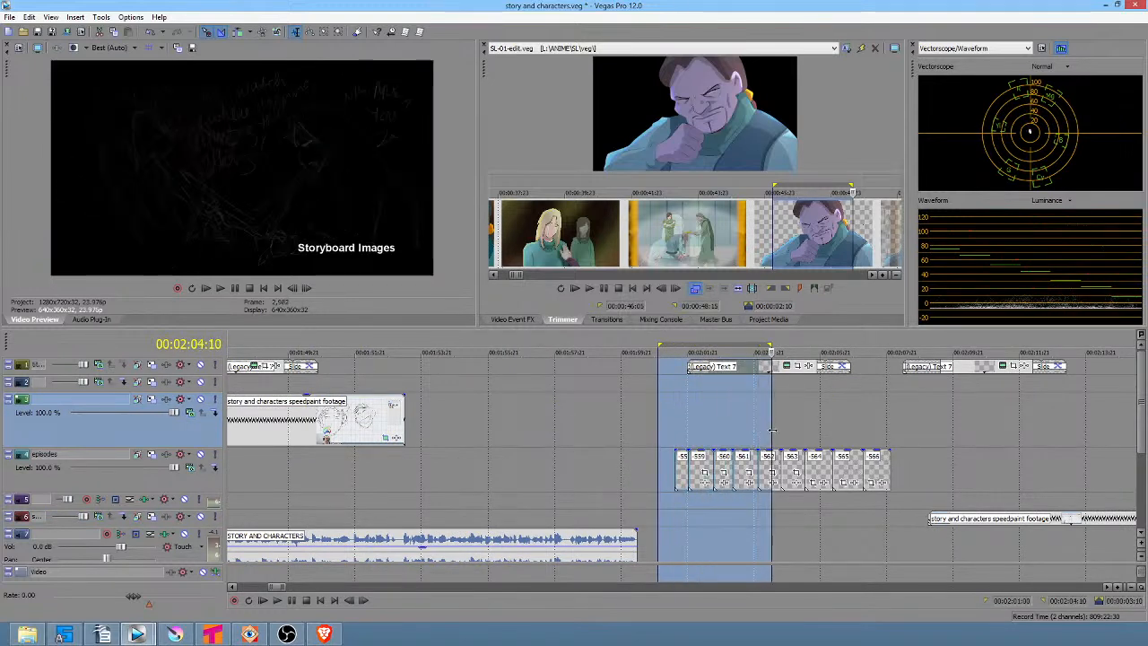
{"action": "left_click", "coordinate": [684, 473]}
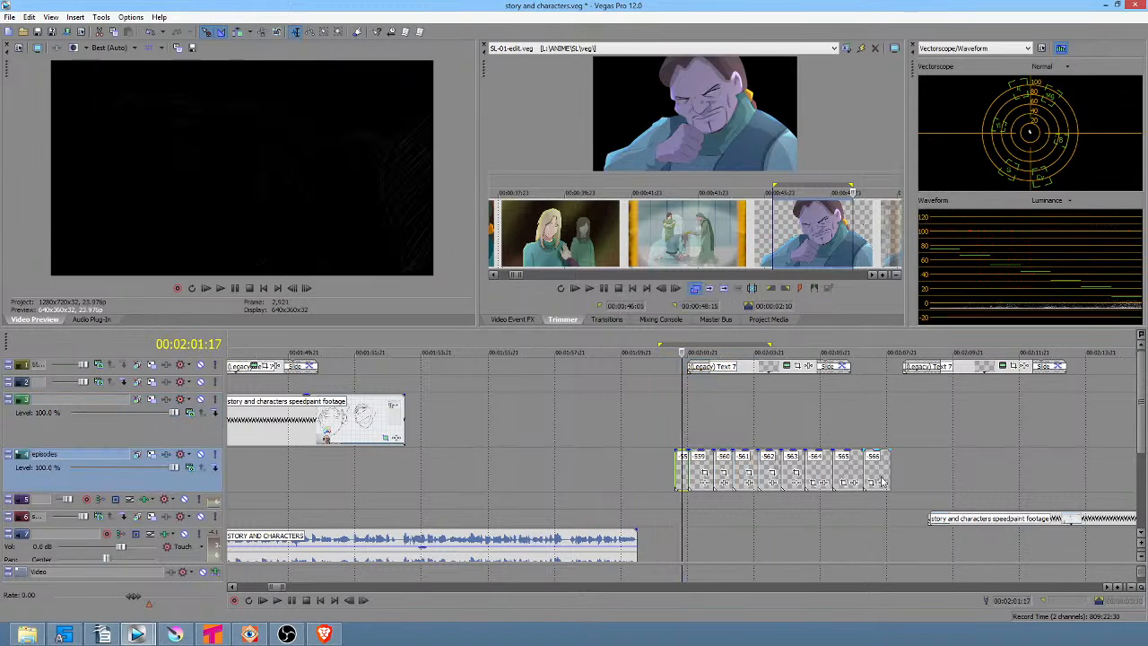
{"action": "left_click", "coordinate": [884, 473], "text": "shift"}
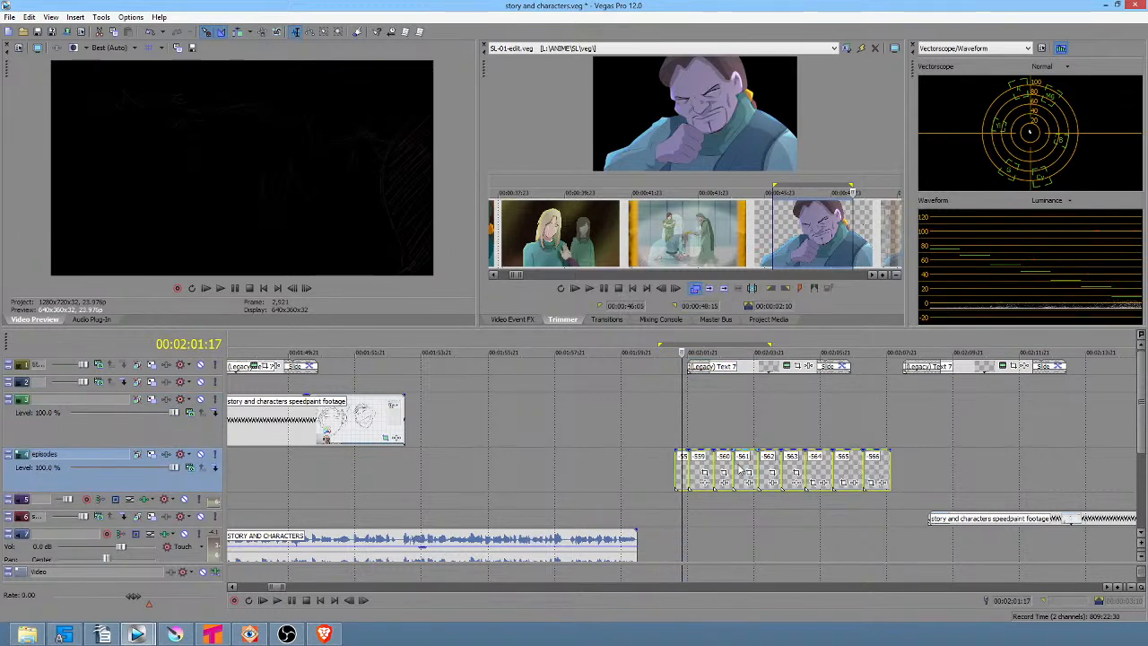
{"action": "scroll", "coordinate": [969, 463], "scroll_direction": "down", "scroll_amount": 3}
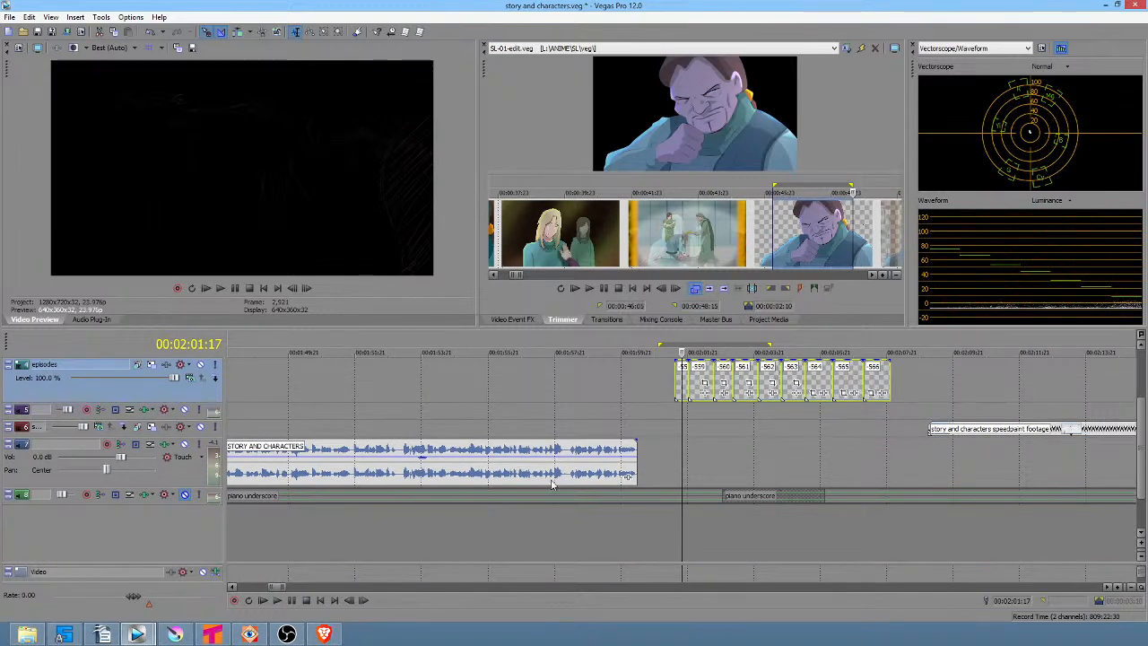
{"action": "scroll", "coordinate": [921, 392], "scroll_direction": "up", "scroll_amount": 3}
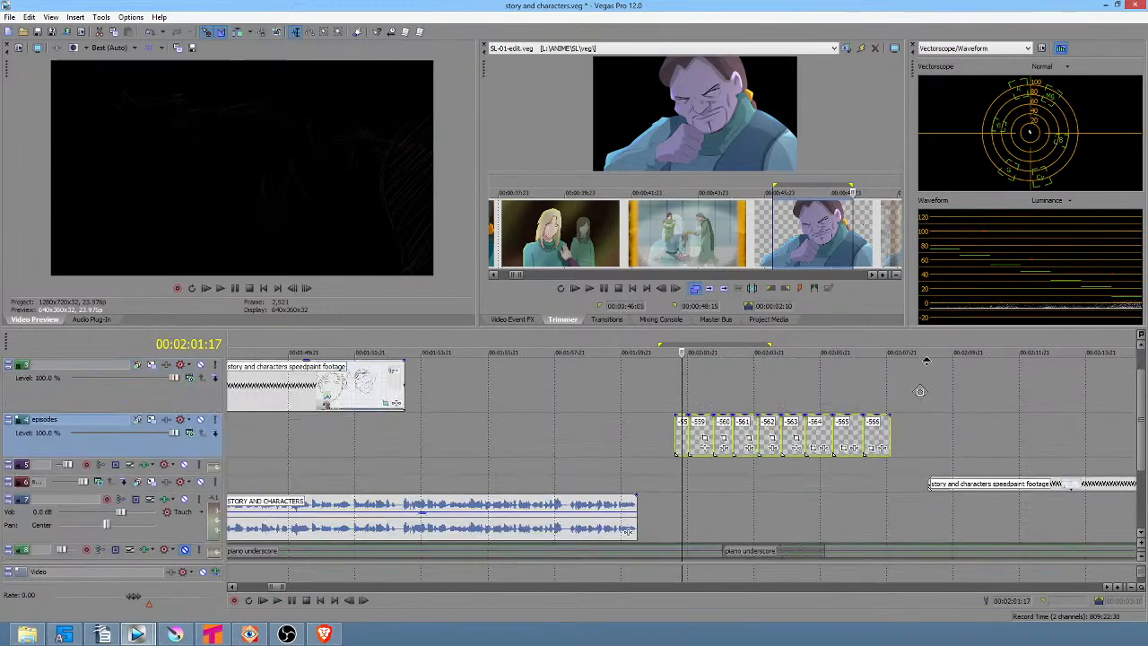
{"action": "left_click_drag", "start_coordinate": [663, 434], "coordinate": [814, 442]}
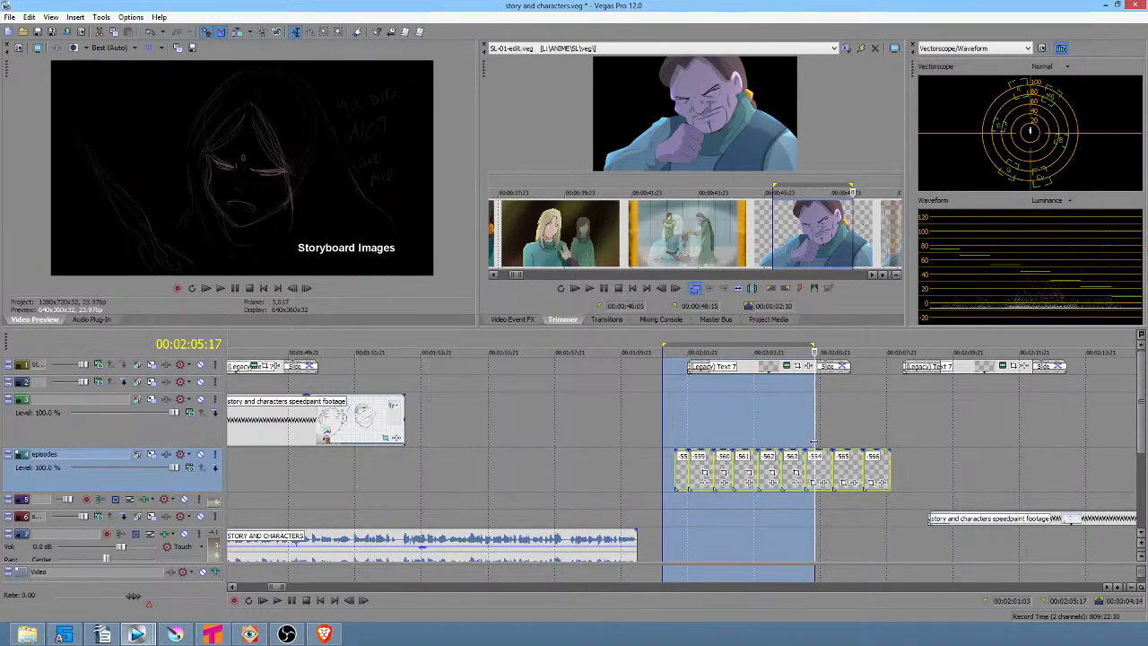
{"action": "left_click", "coordinate": [678, 476]}
{"action": "key", "text": "Delete"}
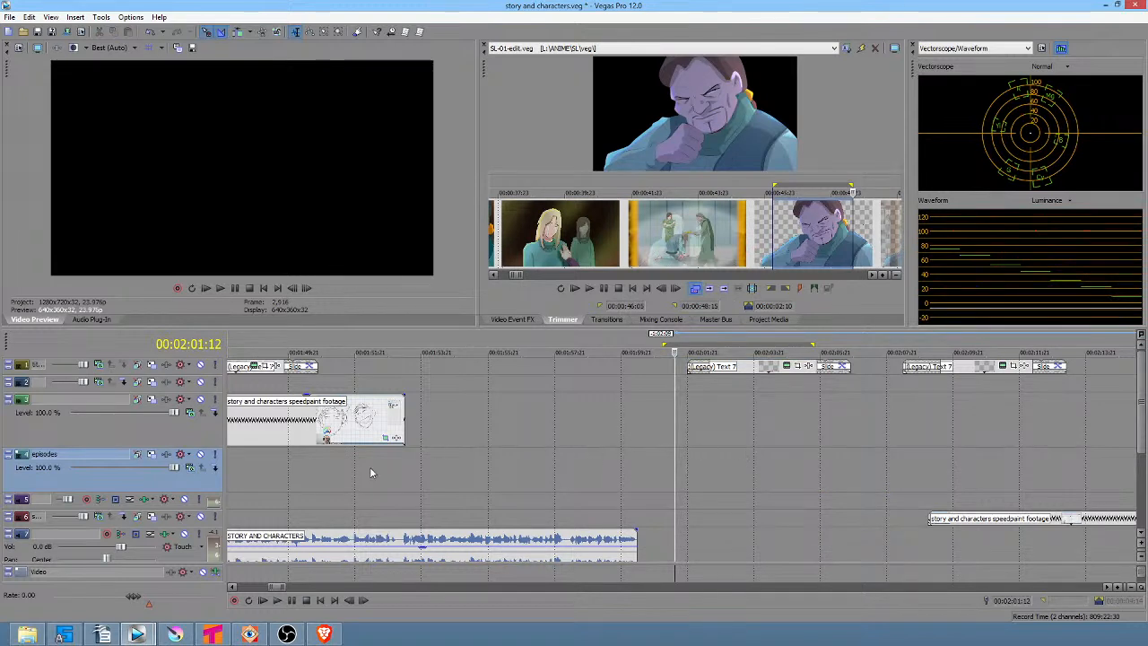
{"action": "left_click", "coordinate": [102, 17]}
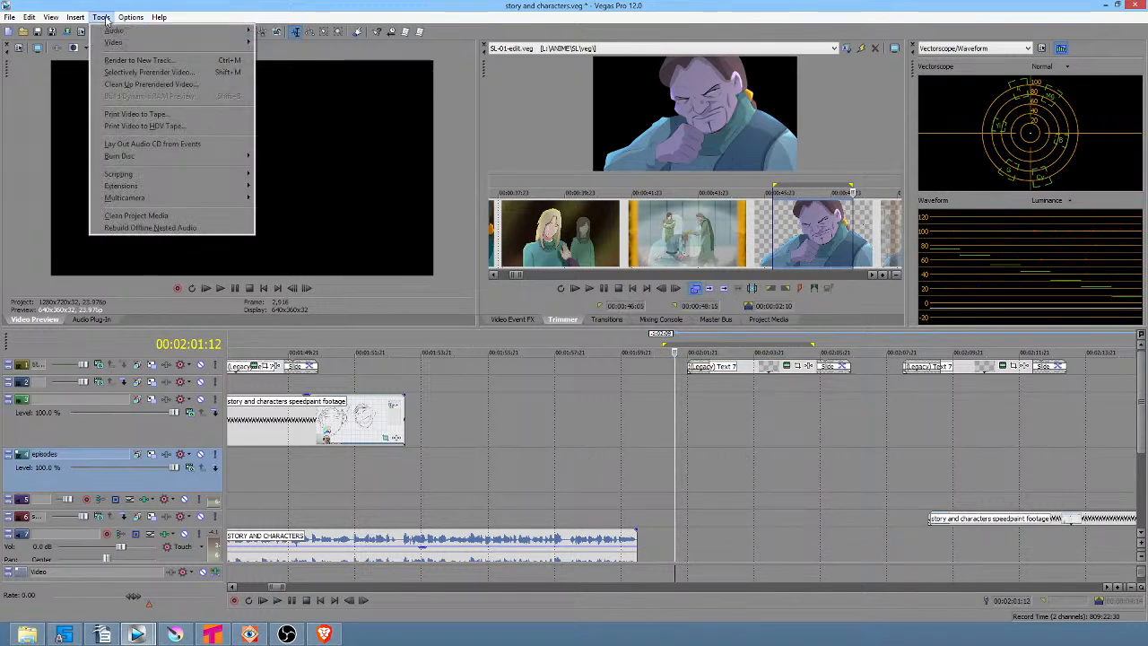
{"action": "left_click", "coordinate": [132, 215]}
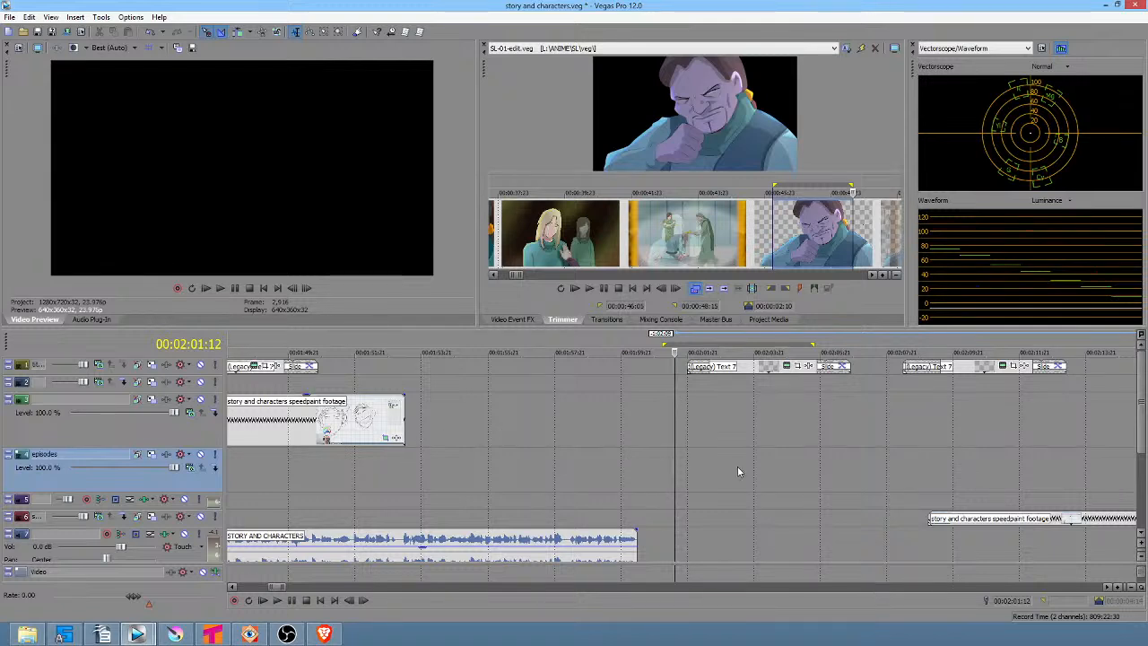
Move the second story and characters speedpaint footage event onto the upper video track starting at about 2:00.
{"action": "left_click_drag", "start_coordinate": [1039, 519], "coordinate": [784, 506]}
{"action": "left_click_drag", "start_coordinate": [853, 506], "coordinate": [801, 526]}
{"action": "left_click_drag", "start_coordinate": [682, 475], "coordinate": [802, 464]}
{"action": "scroll", "coordinate": [809, 460], "scroll_direction": "down", "scroll_amount": 3}
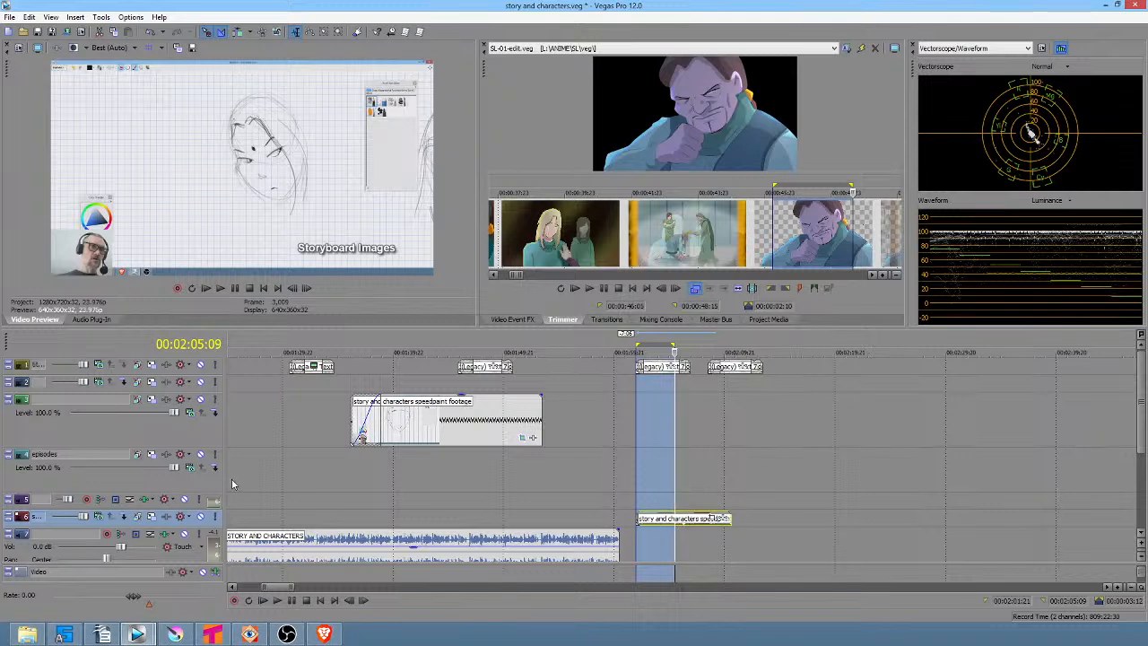
{"action": "left_click_drag", "start_coordinate": [662, 520], "coordinate": [615, 418]}
{"action": "left_click", "coordinate": [630, 422]}
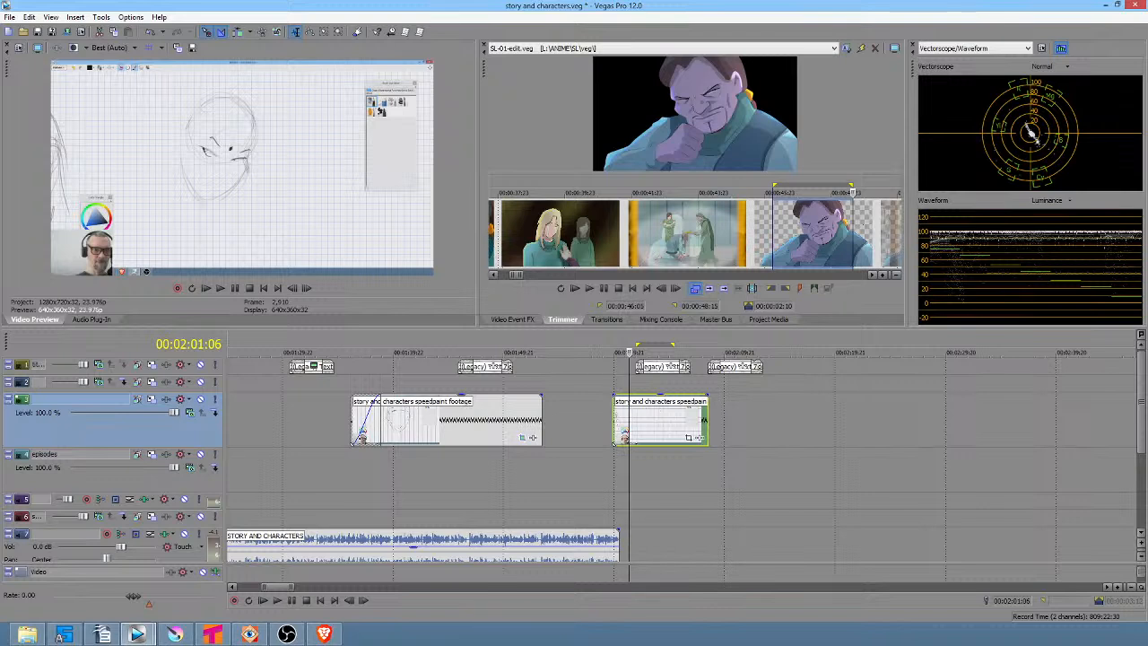
{"action": "left_click", "coordinate": [582, 414]}
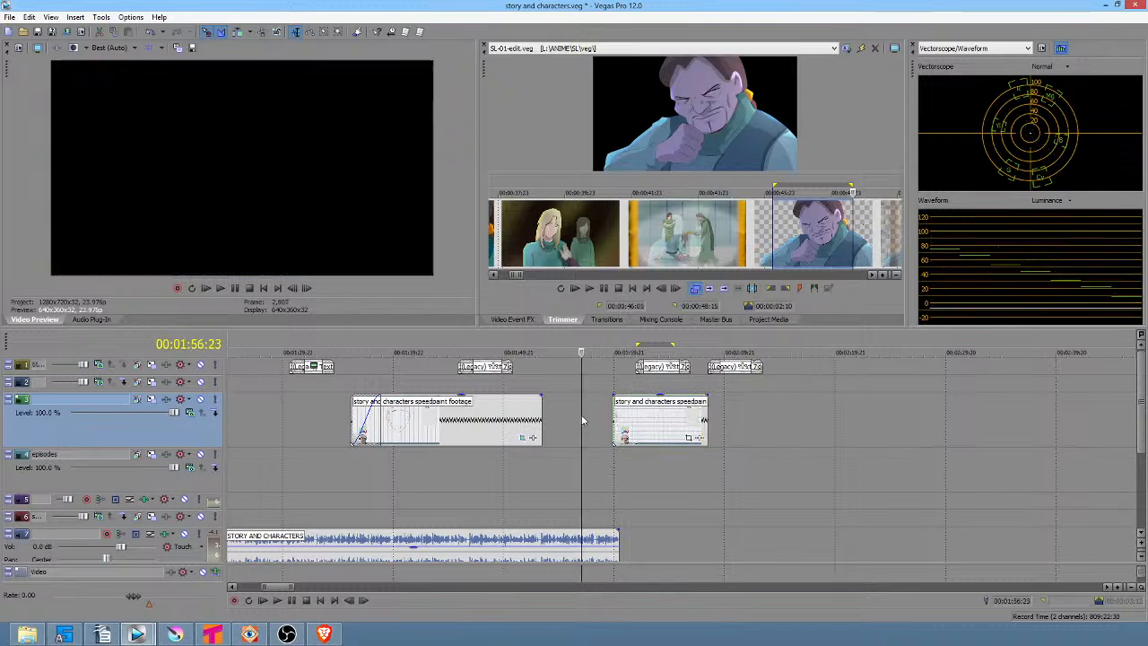
Trim out the end of that speedpaint footage event to lengthen it along the upper video track.
{"action": "mouse_move", "coordinate": [445, 464]}
{"action": "left_mouse_down"}
{"action": "mouse_move", "coordinate": [709, 466]}
{"action": "mouse_move", "coordinate": [700, 464]}
{"action": "mouse_move", "coordinate": [735, 438]}
{"action": "mouse_move", "coordinate": [983, 443]}
{"action": "mouse_move", "coordinate": [920, 441]}
{"action": "left_mouse_up"}
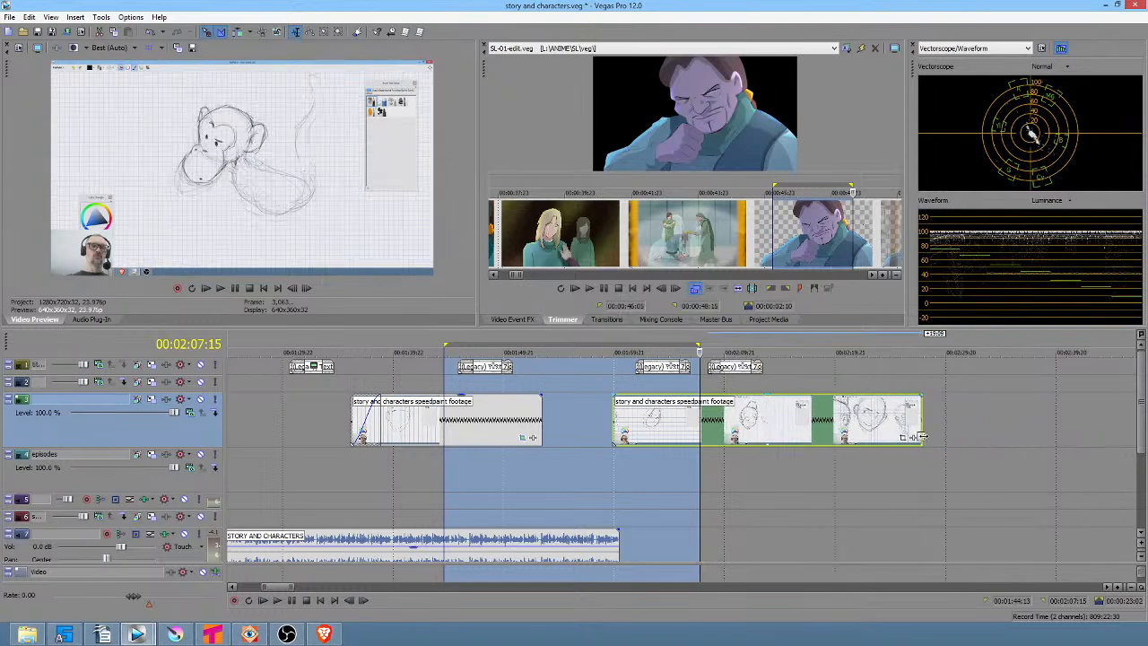
{"action": "scroll", "coordinate": [922, 435], "scroll_direction": "down", "scroll_amount": 5}
{"action": "left_click_drag", "start_coordinate": [758, 431], "coordinate": [980, 437]}
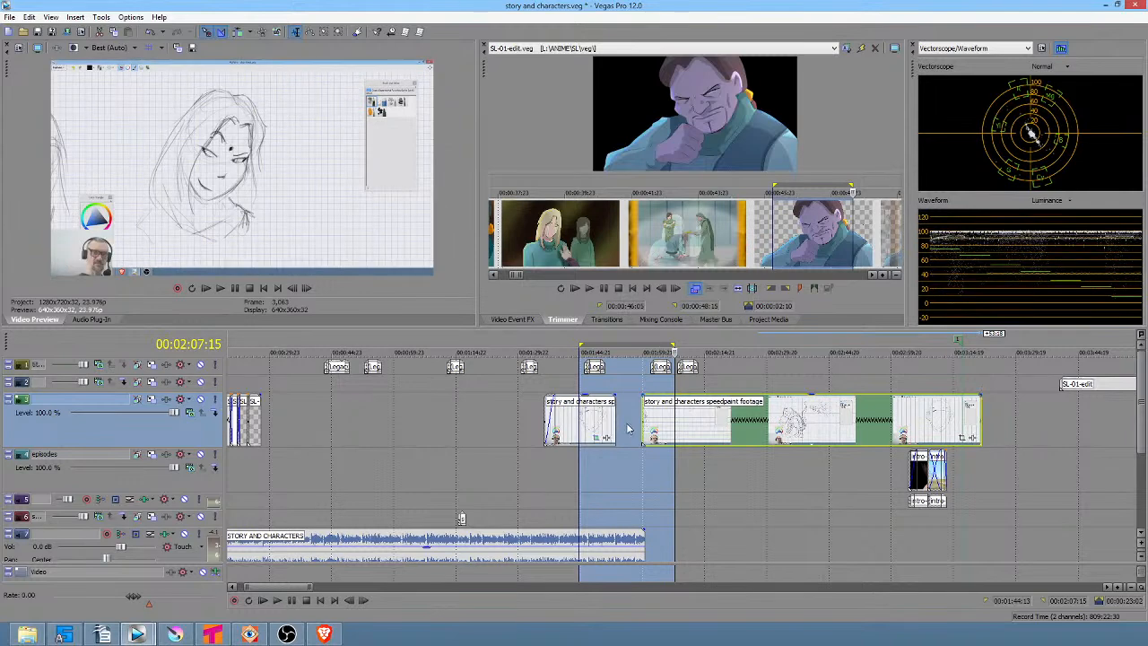
Reposition and lengthen the second speedpaint footage event further along the upper video track.
{"action": "mouse_move", "coordinate": [692, 420]}
{"action": "left_mouse_down"}
{"action": "mouse_move", "coordinate": [832, 433]}
{"action": "mouse_move", "coordinate": [679, 434]}
{"action": "mouse_move", "coordinate": [723, 433]}
{"action": "left_mouse_up"}
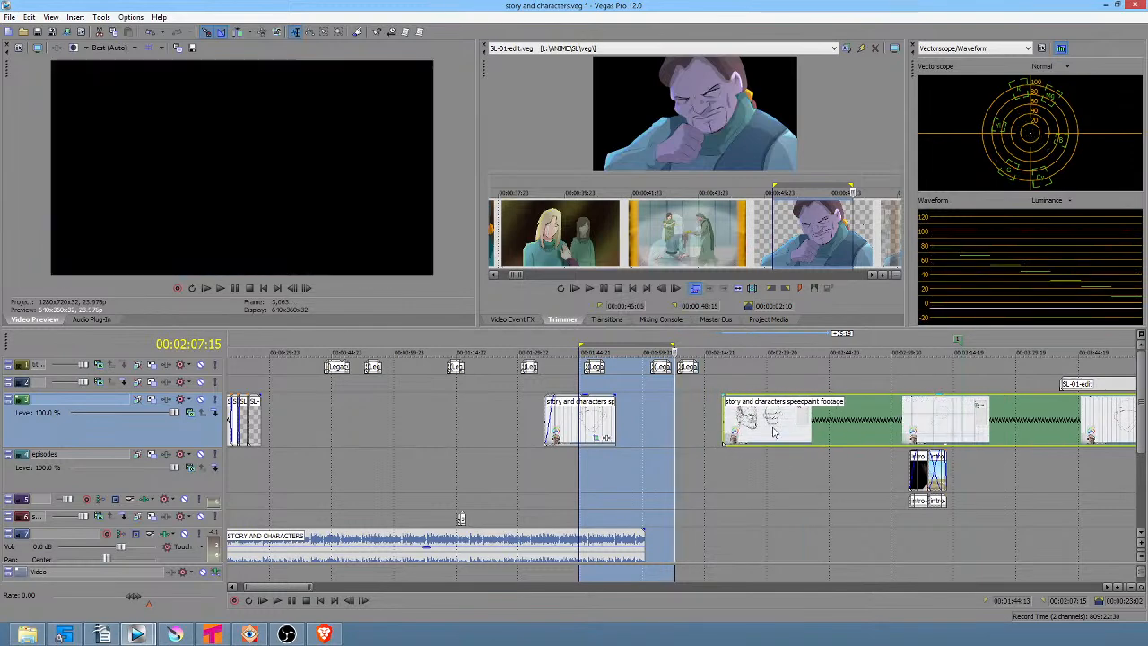
{"action": "left_click", "coordinate": [772, 422]}
{"action": "scroll", "coordinate": [772, 422], "scroll_direction": "down", "scroll_amount": 4}
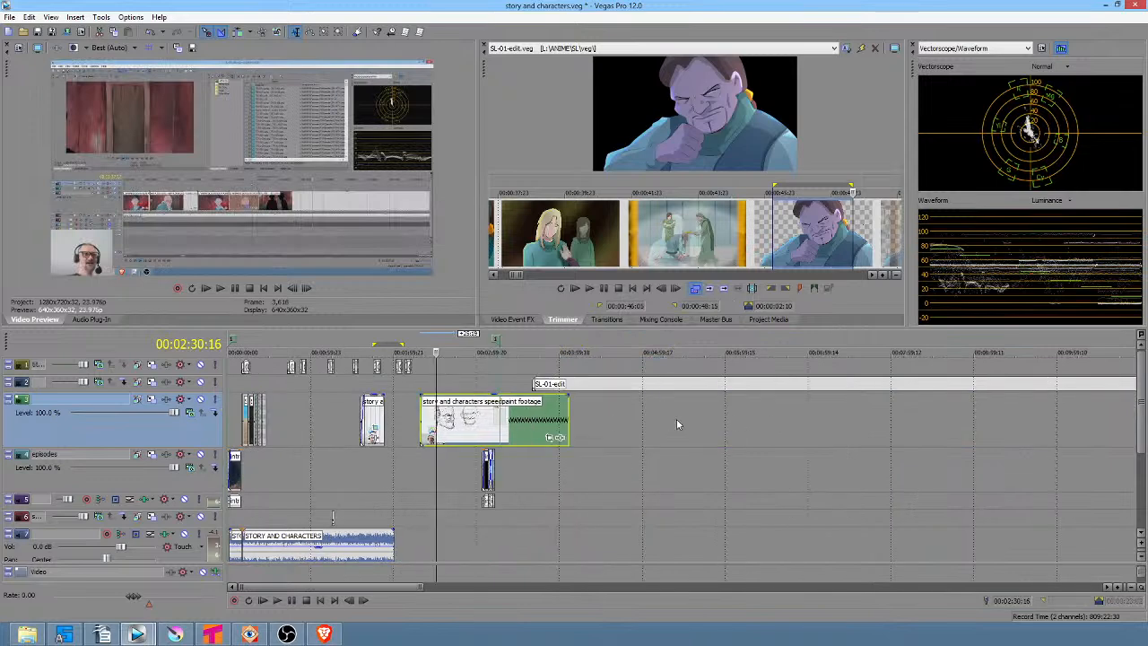
{"action": "scroll", "coordinate": [598, 425], "scroll_direction": "up", "scroll_amount": 4}
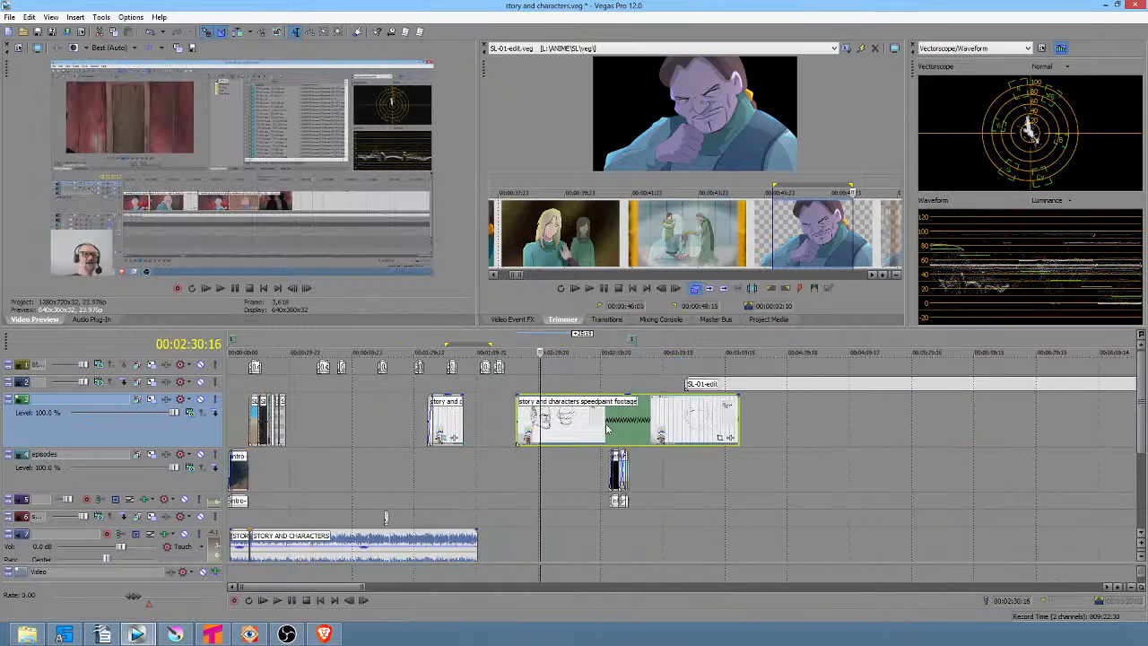
{"action": "left_click_drag", "start_coordinate": [691, 429], "coordinate": [1012, 429]}
{"action": "mouse_move", "coordinate": [933, 423]}
{"action": "left_mouse_down"}
{"action": "mouse_move", "coordinate": [560, 426]}
{"action": "mouse_move", "coordinate": [592, 428]}
{"action": "left_mouse_up"}
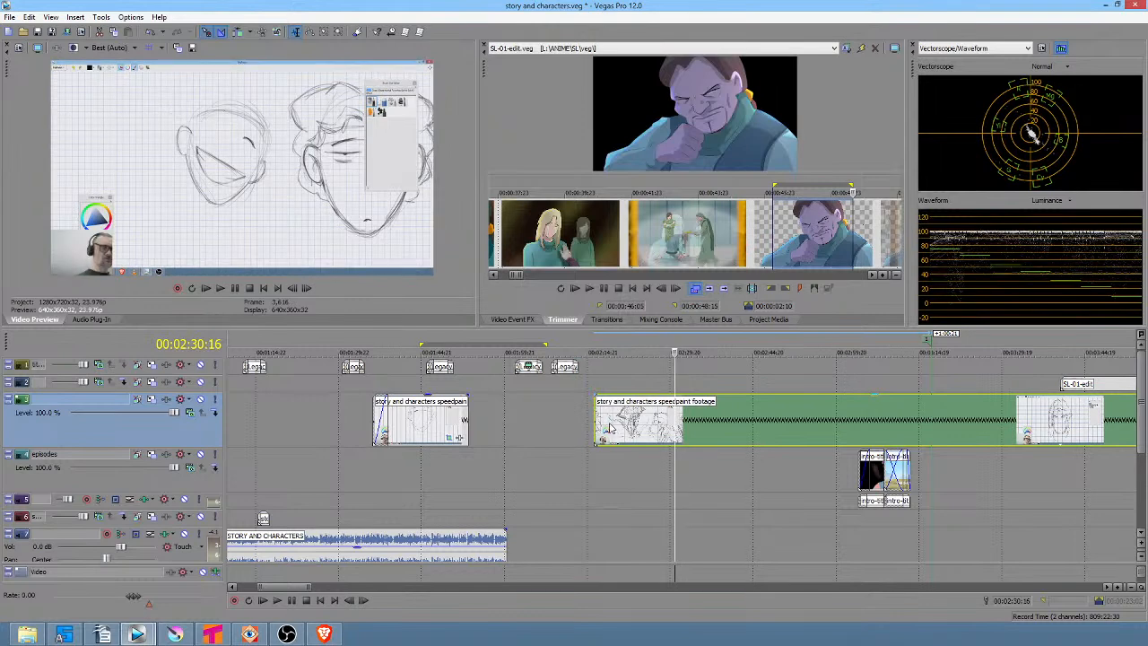
{"action": "left_click_drag", "start_coordinate": [579, 434], "coordinate": [661, 440]}
{"action": "scroll", "coordinate": [677, 453], "scroll_direction": "down", "scroll_amount": 5}
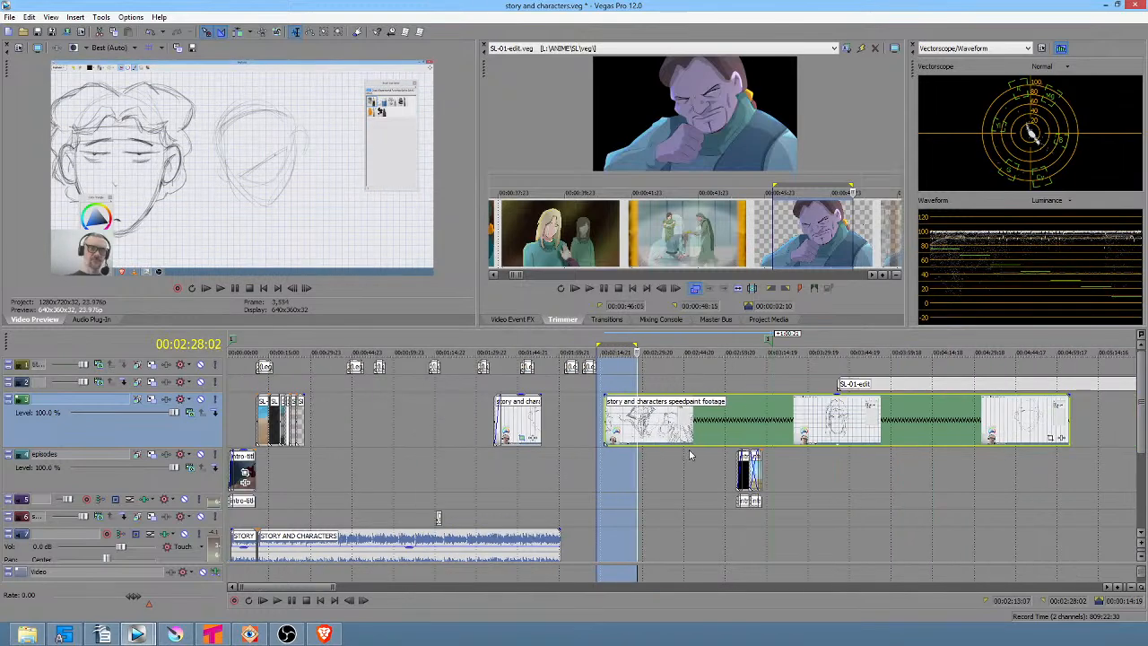
Move the long SL-01-edit event on the second video track later and nudge the speedpaint footage event after it.
{"action": "left_click_drag", "start_coordinate": [515, 389], "coordinate": [663, 396]}
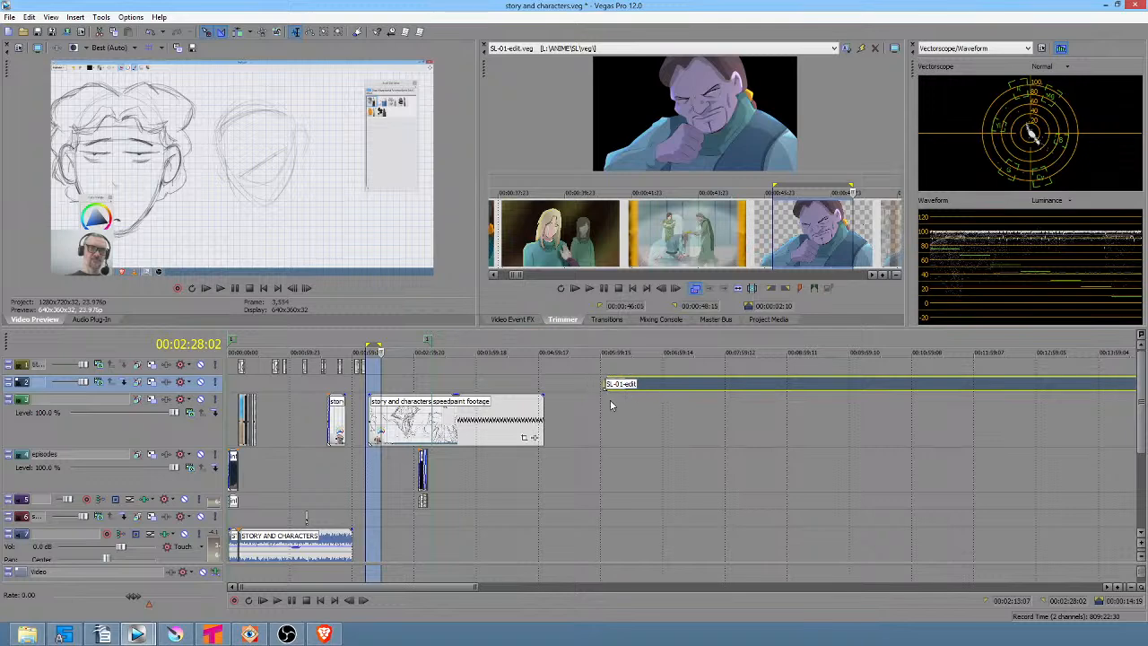
{"action": "scroll", "coordinate": [615, 407], "scroll_direction": "down", "scroll_amount": 2}
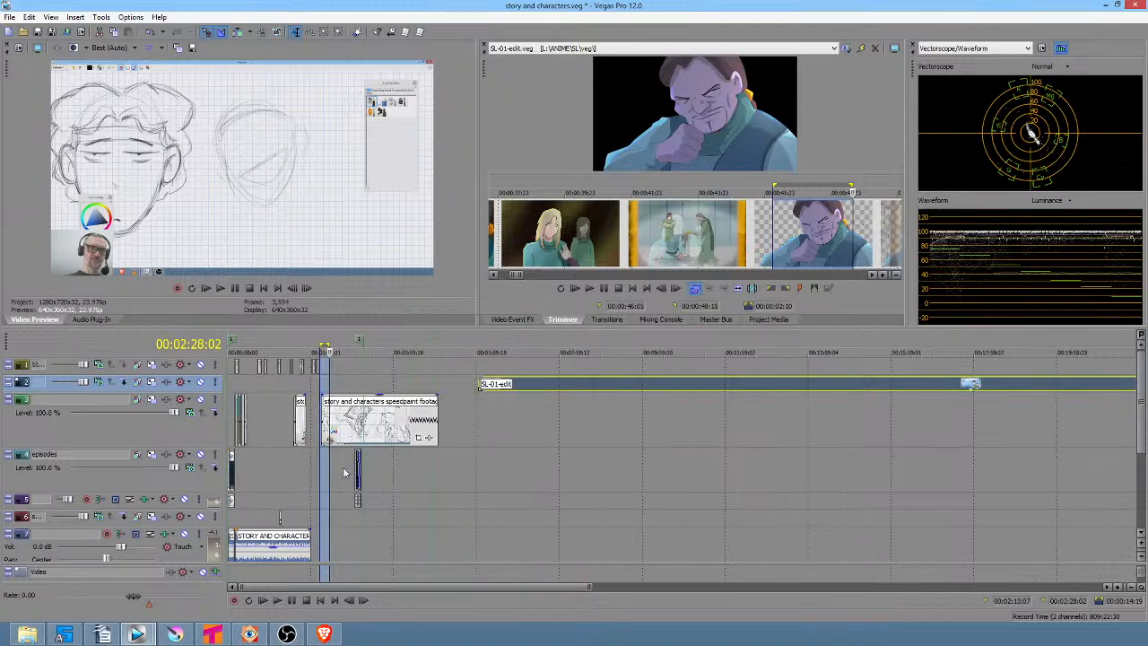
{"action": "left_click_drag", "start_coordinate": [370, 440], "coordinate": [404, 435]}
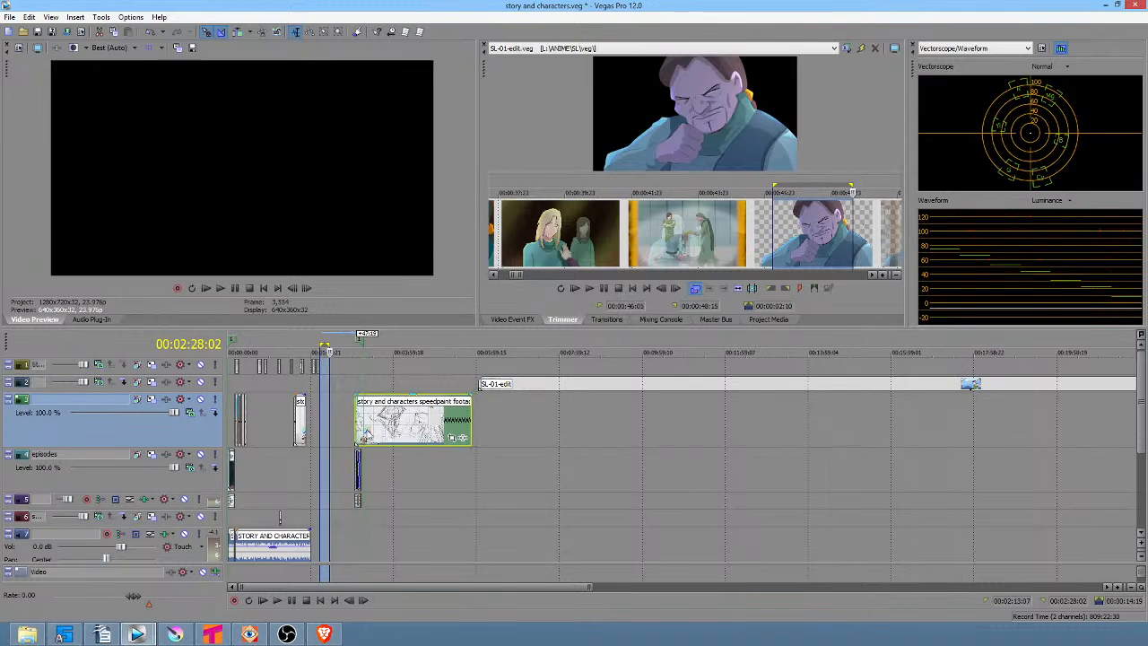
Delete the short story event before the speedpaint footage and adjust the speedpaint event's edges.
{"action": "left_click", "coordinate": [301, 422]}
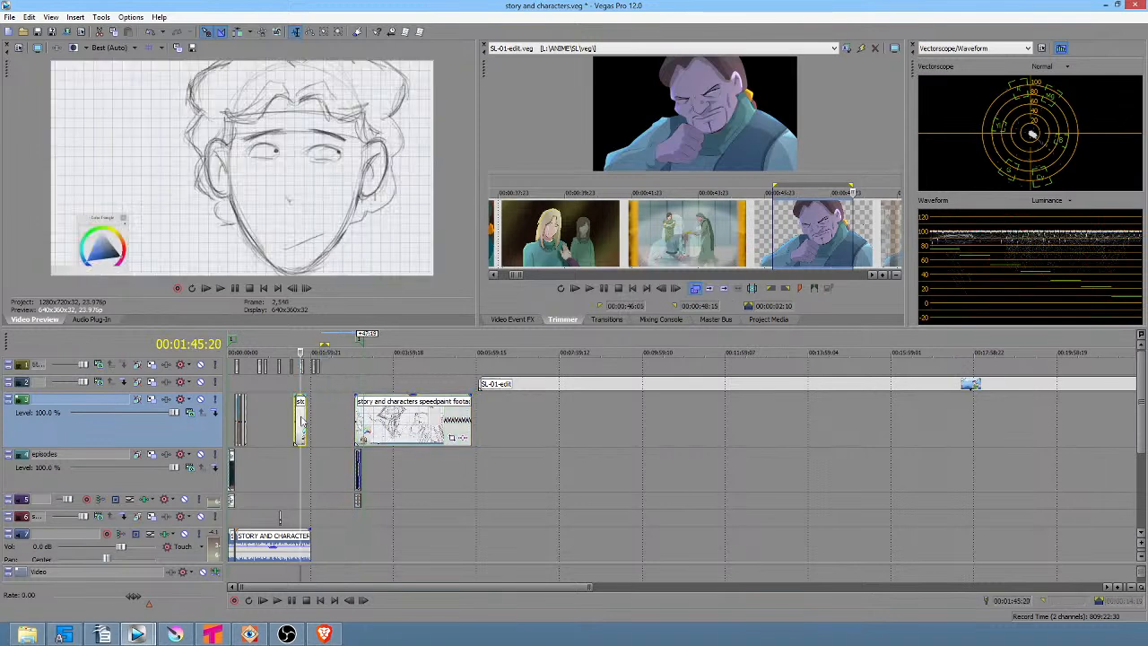
{"action": "key", "text": "Delete"}
{"action": "left_click_drag", "start_coordinate": [356, 416], "coordinate": [351, 415]}
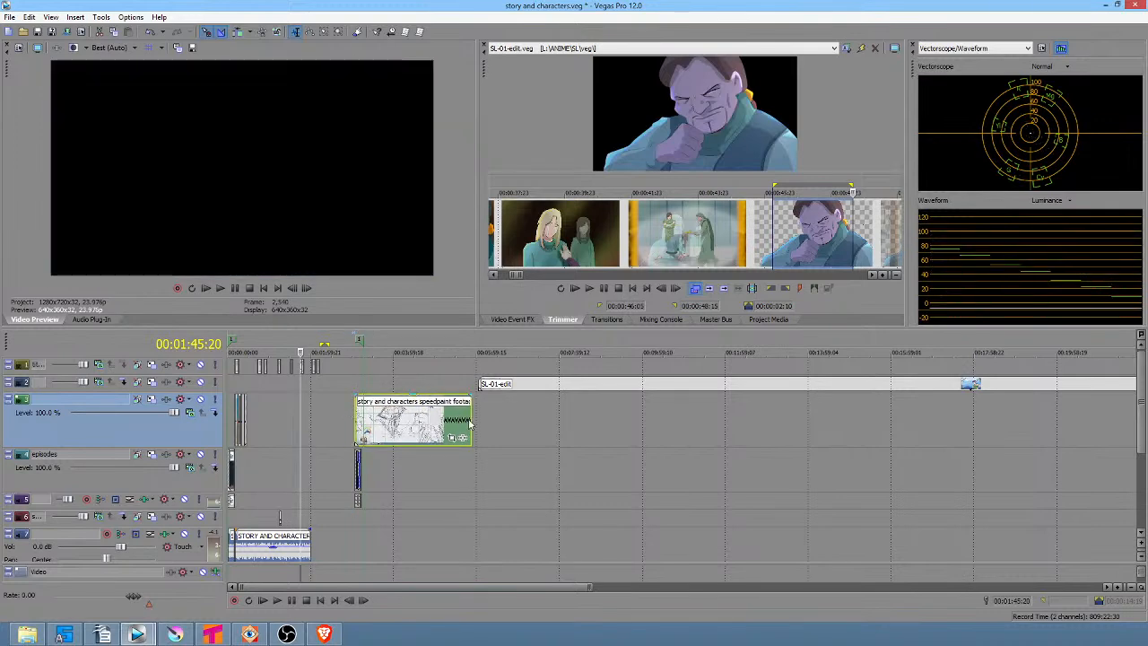
{"action": "left_click_drag", "start_coordinate": [467, 420], "coordinate": [472, 423]}
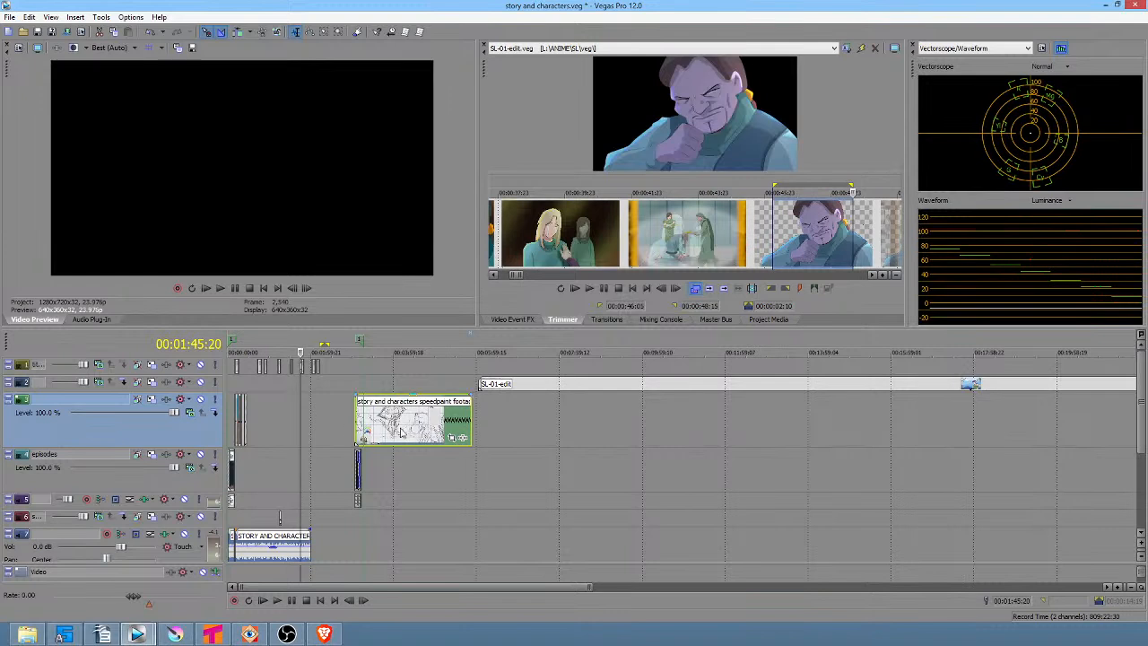
Shift the SL-01-edit event and the speedpaint footage event further later on the timeline.
{"action": "left_click_drag", "start_coordinate": [507, 392], "coordinate": [554, 392]}
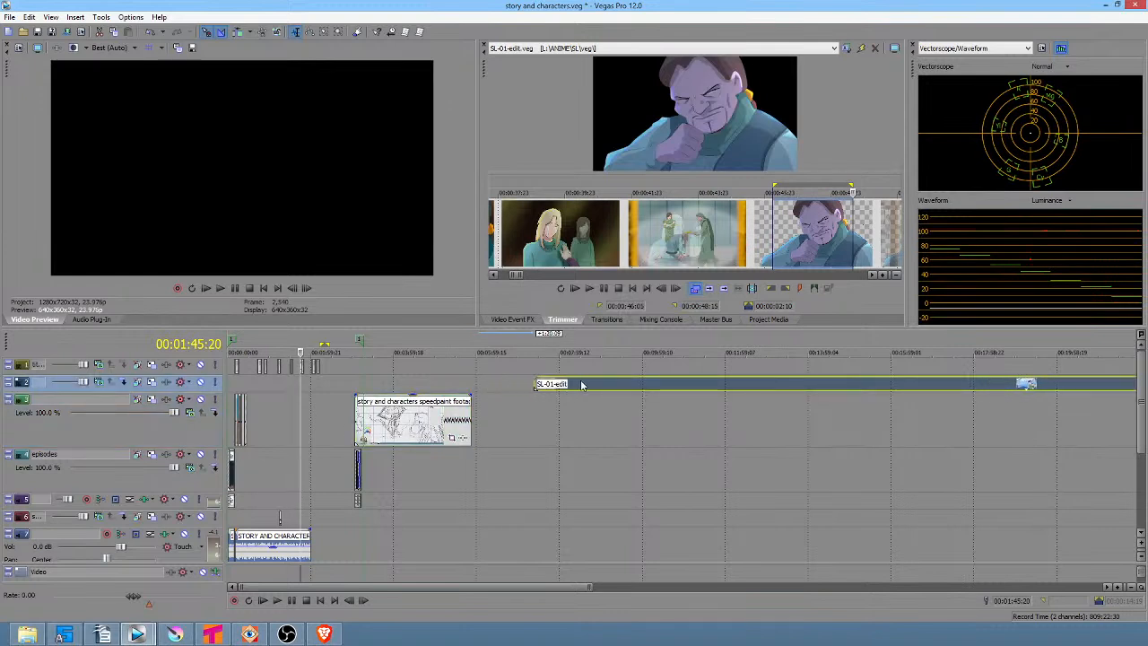
{"action": "left_click_drag", "start_coordinate": [357, 419], "coordinate": [409, 419]}
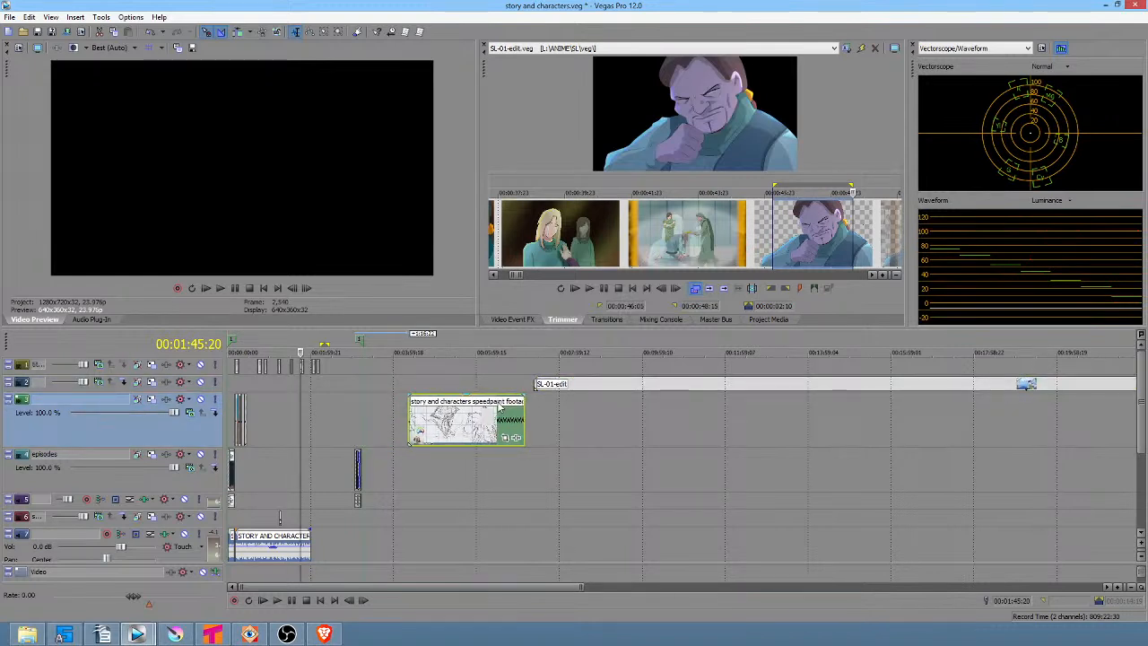
{"action": "left_click", "coordinate": [409, 419]}
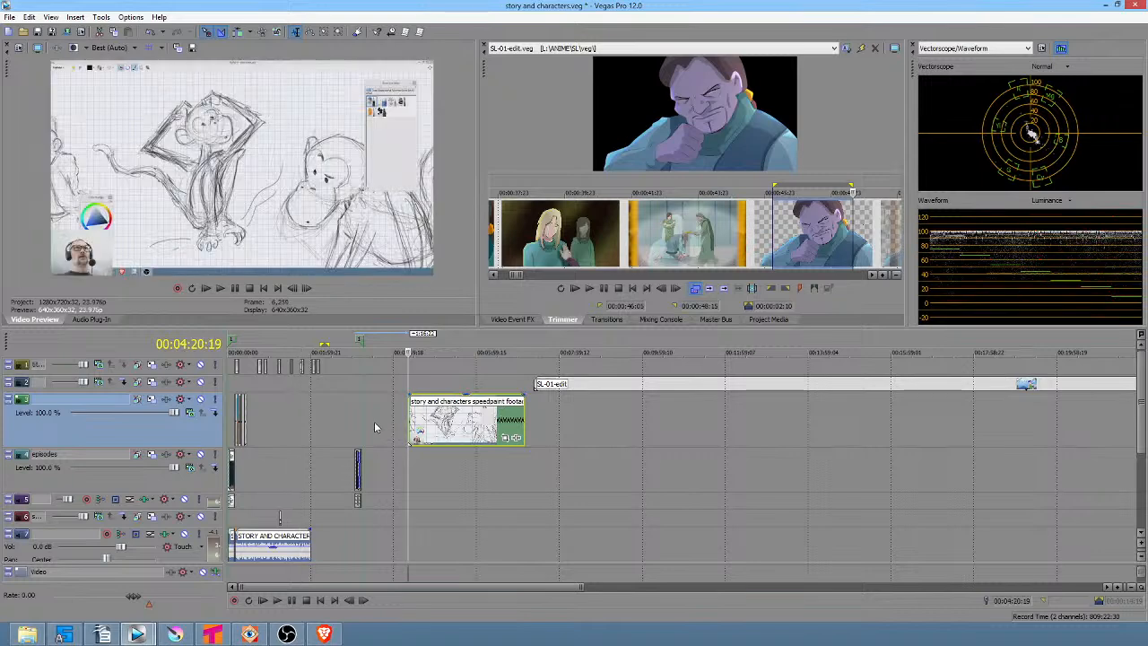
Preview the intro titles and opening SL-01-edit events at the start of the timeline.
{"action": "key", "text": "ctrl+Home"}
{"action": "scroll", "coordinate": [236, 411], "scroll_direction": "up", "scroll_amount": 6}
{"action": "scroll", "coordinate": [238, 411], "scroll_direction": "up", "scroll_amount": 1}
{"action": "scroll", "coordinate": [248, 409], "scroll_direction": "down", "scroll_amount": 1}
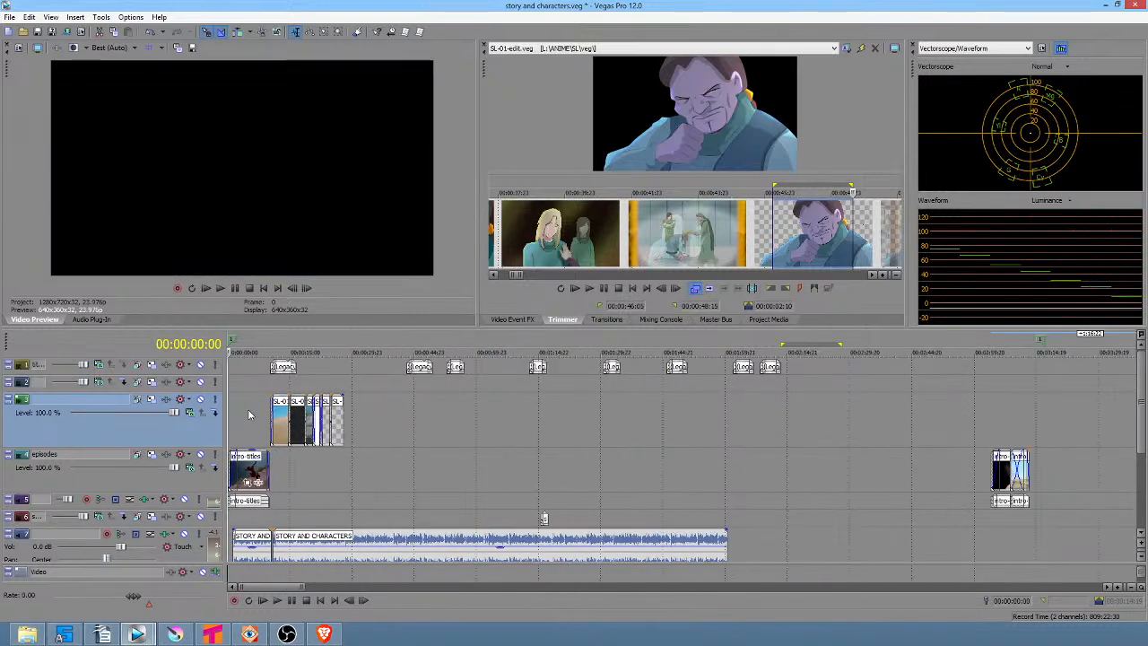
{"action": "left_click_drag", "start_coordinate": [246, 410], "coordinate": [337, 414]}
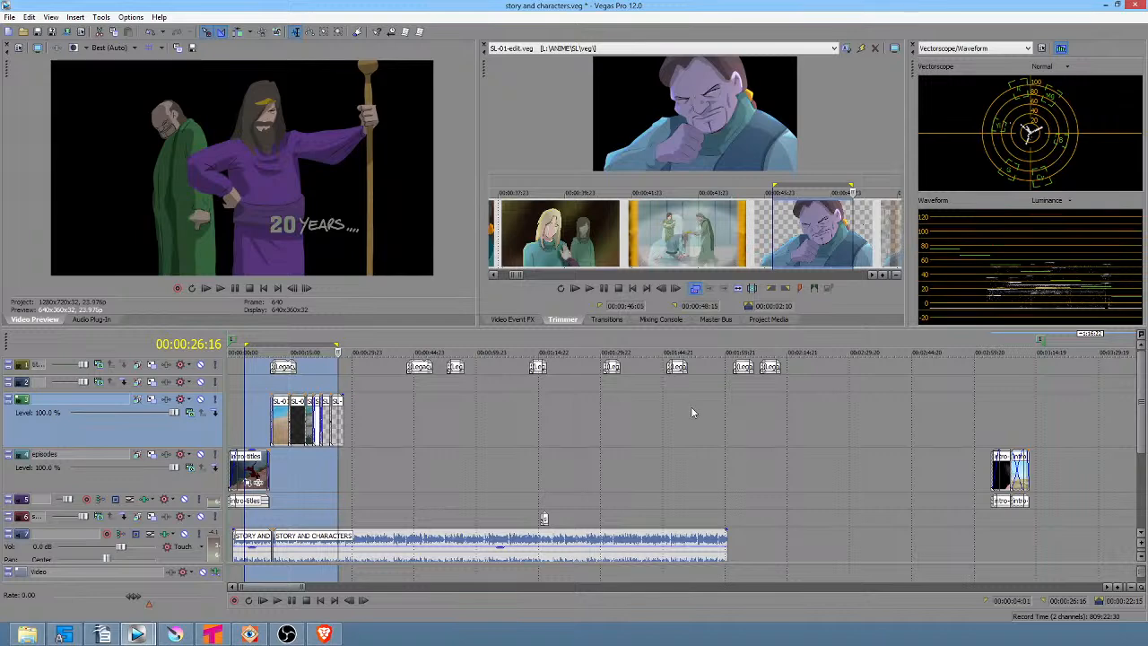
{"action": "left_click", "coordinate": [322, 466]}
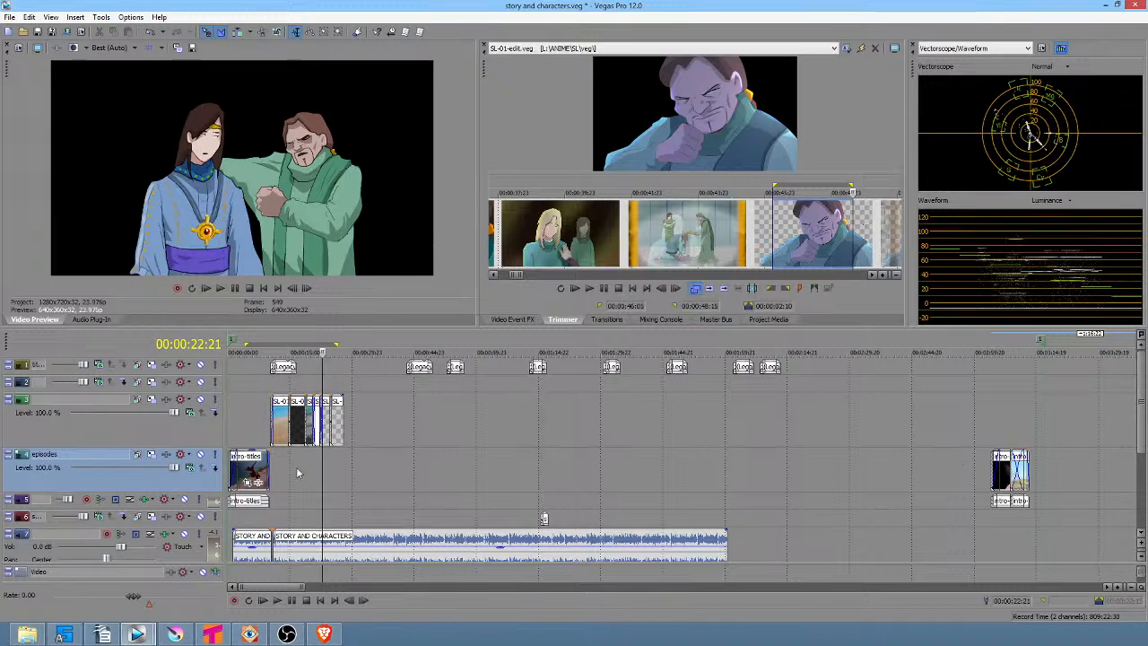
{"action": "left_click", "coordinate": [232, 417]}
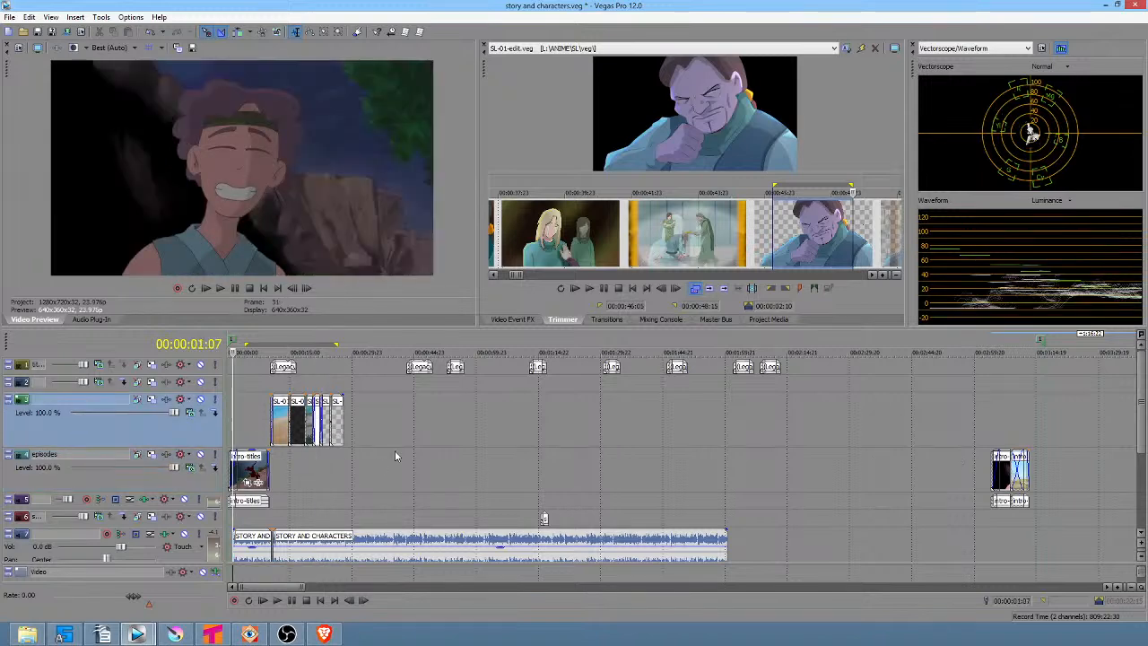
{"action": "scroll", "coordinate": [395, 451], "scroll_direction": "up", "scroll_amount": 3}
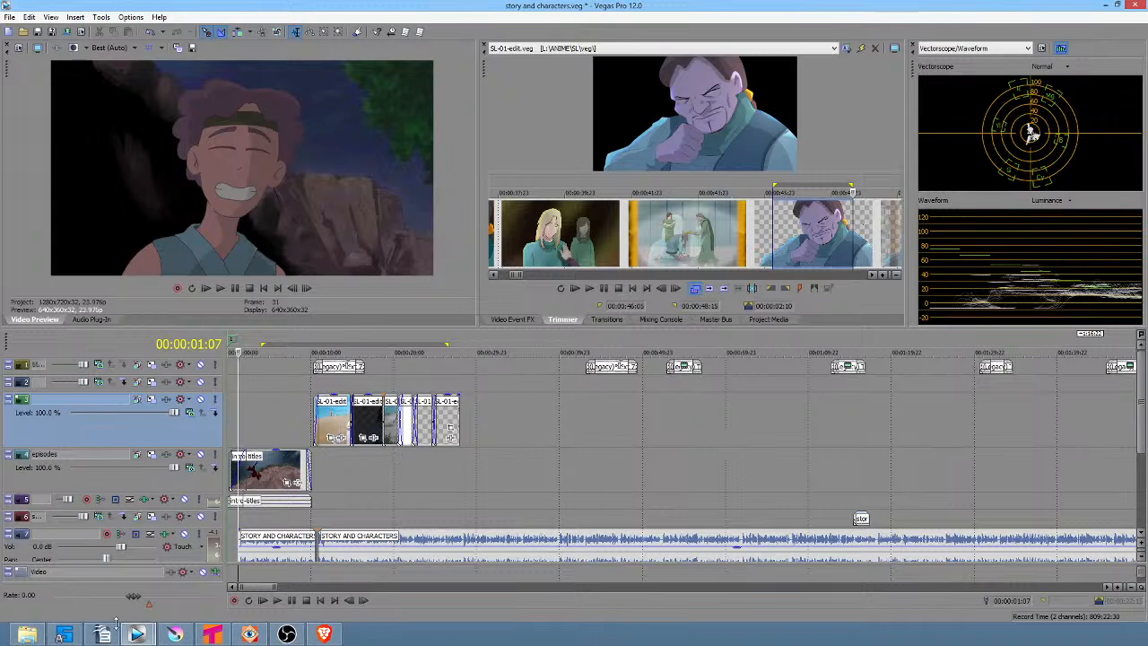
{"action": "mouse_move", "coordinate": [137, 636]}
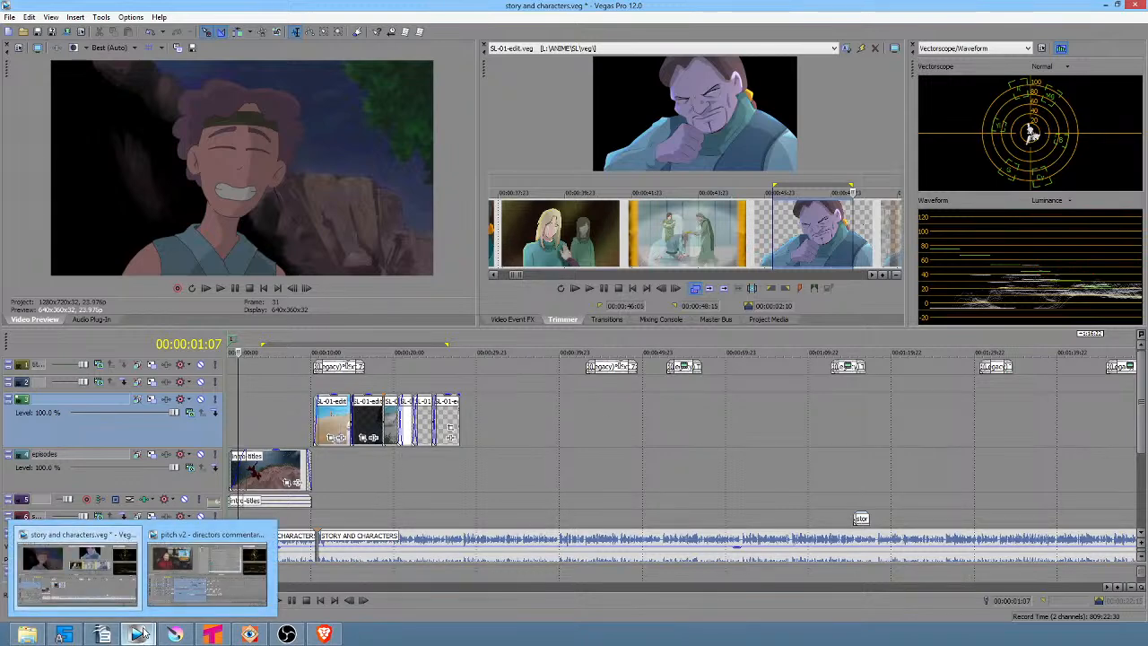
{"action": "left_click", "coordinate": [203, 558]}
{"action": "left_click", "coordinate": [256, 405]}
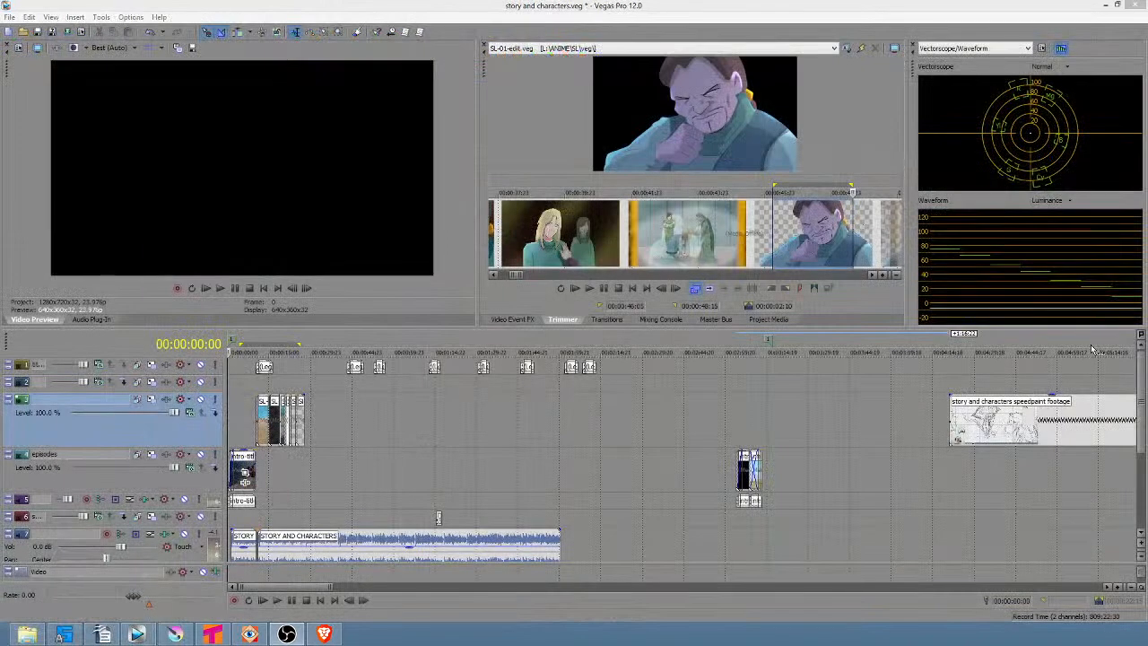
Play back the story and characters timeline from the start.
{"action": "right_click", "coordinate": [232, 427]}
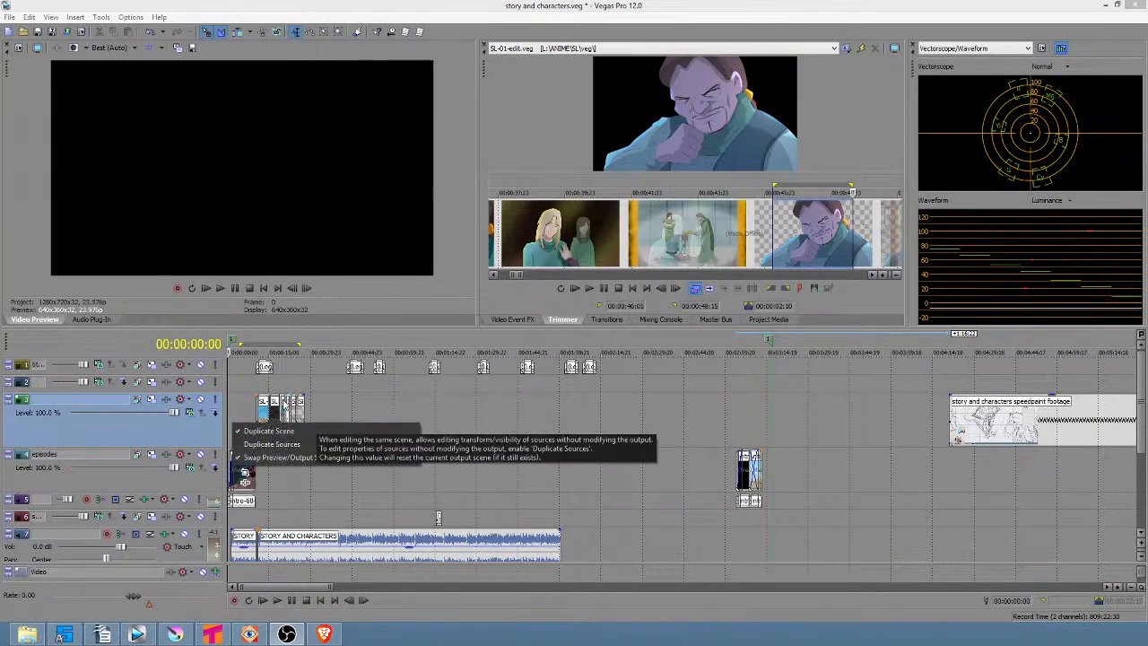
{"action": "left_click", "coordinate": [247, 406]}
{"action": "key", "text": "space"}
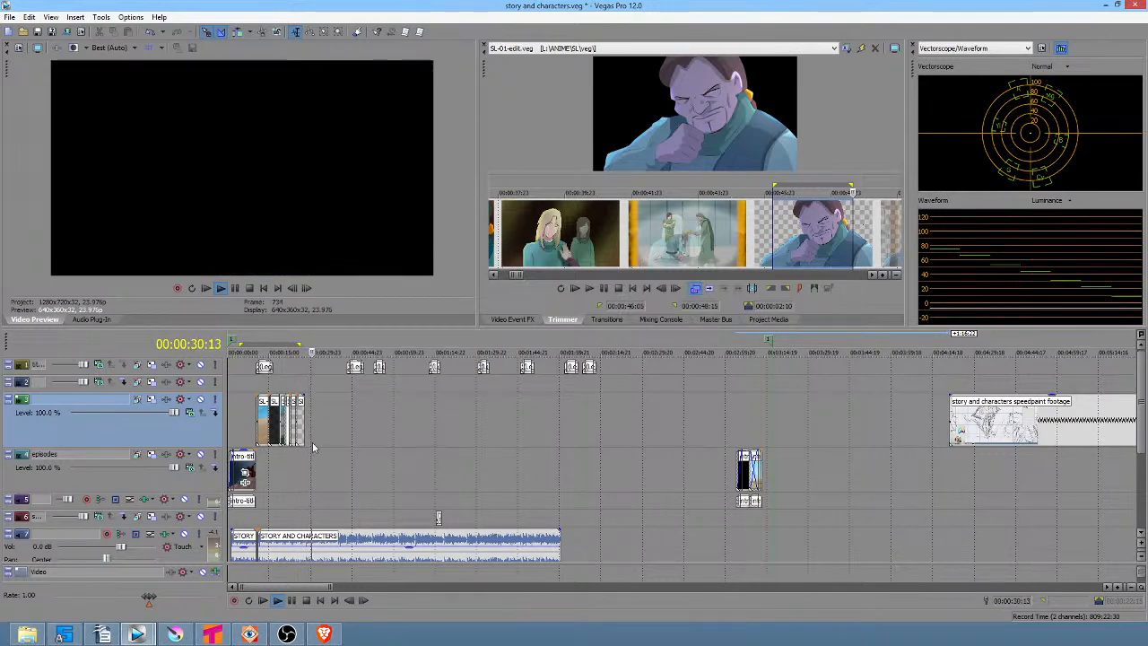
{"action": "scroll", "coordinate": [313, 442], "scroll_direction": "up", "scroll_amount": 2}
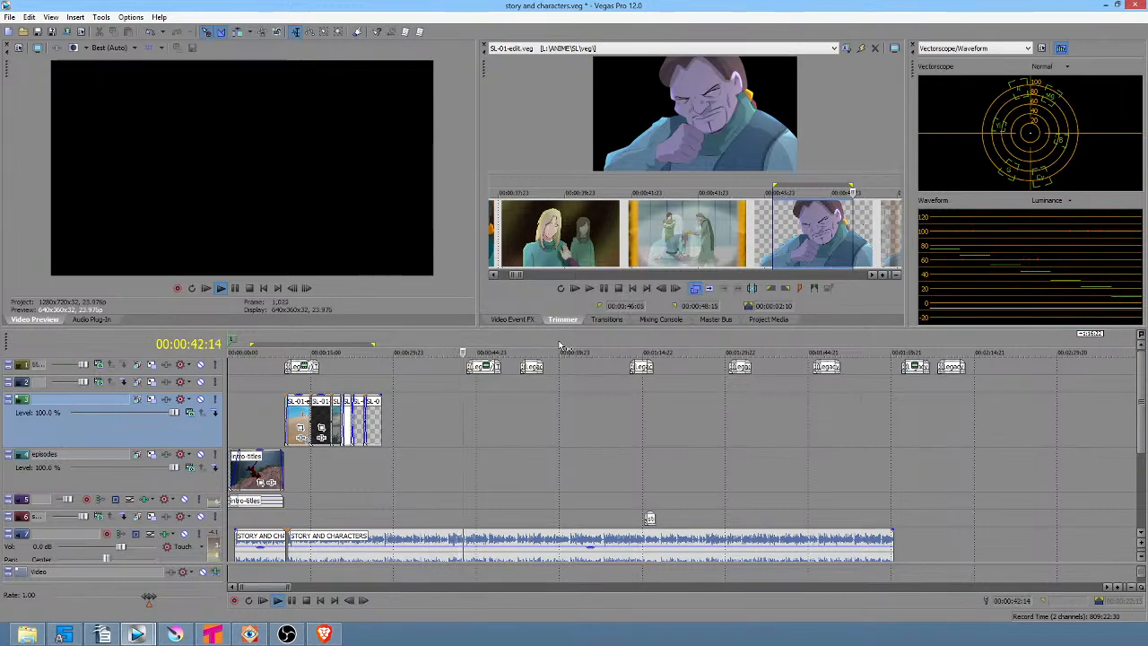
{"action": "scroll", "coordinate": [777, 417], "scroll_direction": "down", "scroll_amount": 3}
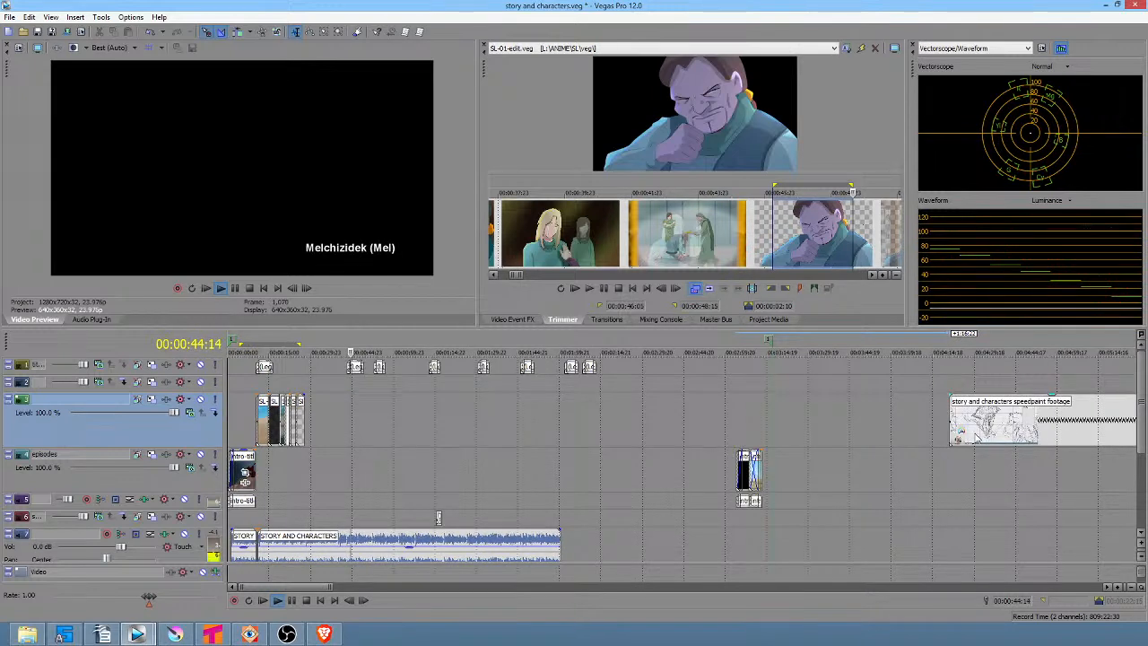
Mute the top text track while previewing the middle of the timeline.
{"action": "left_click_drag", "start_coordinate": [949, 465], "coordinate": [372, 348]}
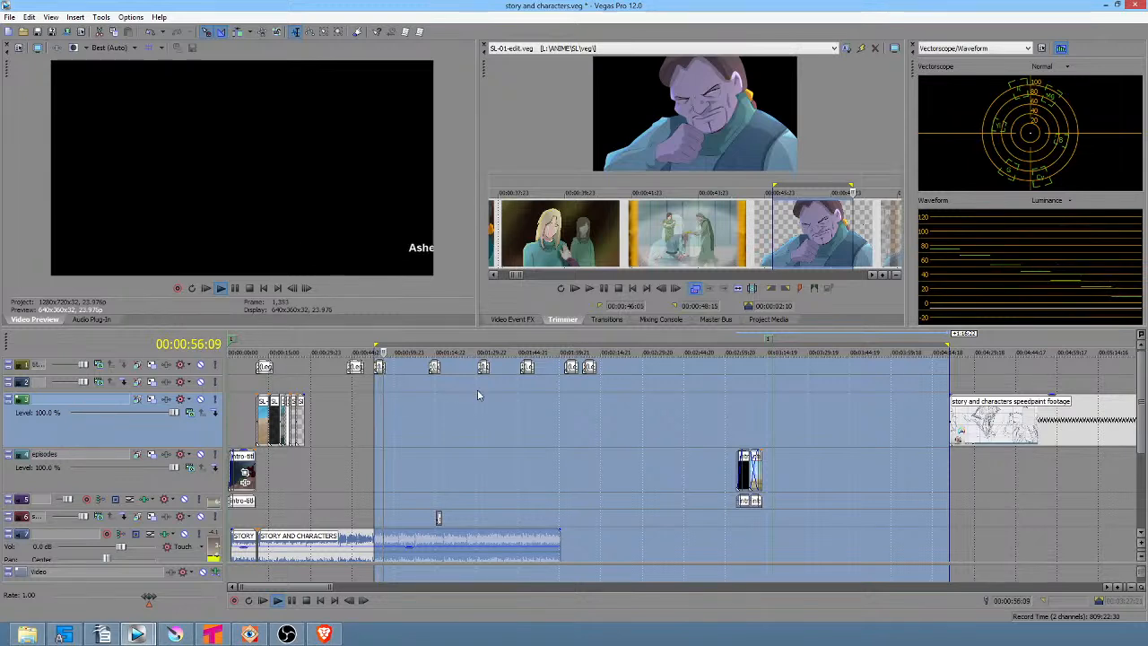
{"action": "left_click", "coordinate": [201, 366]}
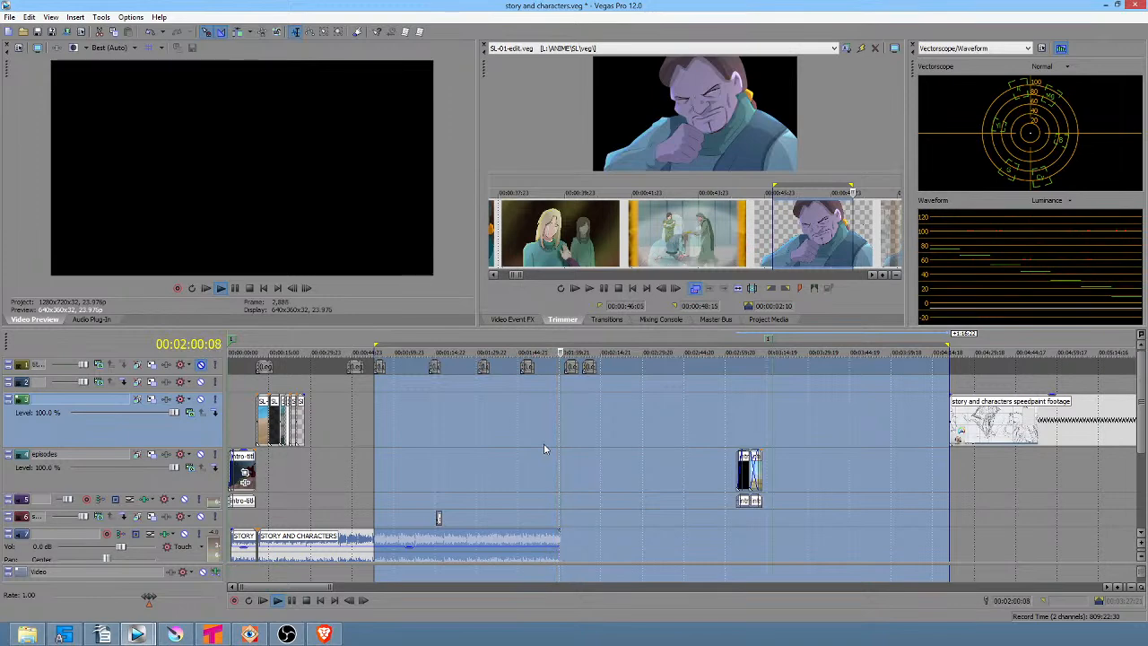
{"action": "left_click", "coordinate": [548, 470]}
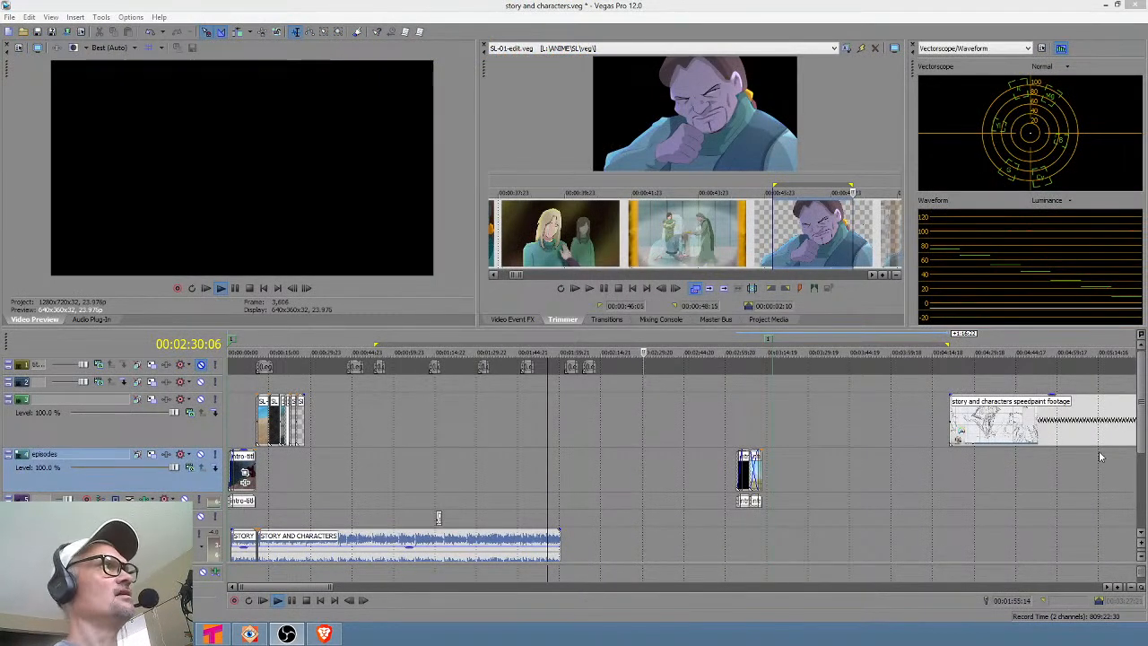
{"action": "left_click", "coordinate": [283, 467]}
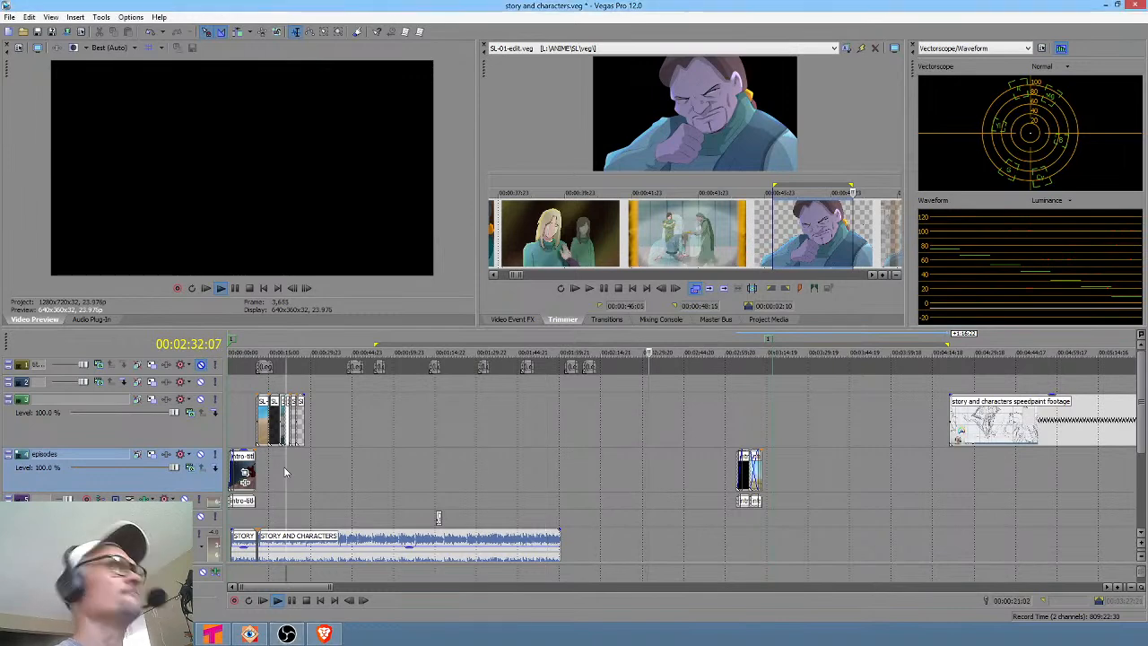
{"action": "scroll", "coordinate": [284, 466], "scroll_direction": "up", "scroll_amount": 6}
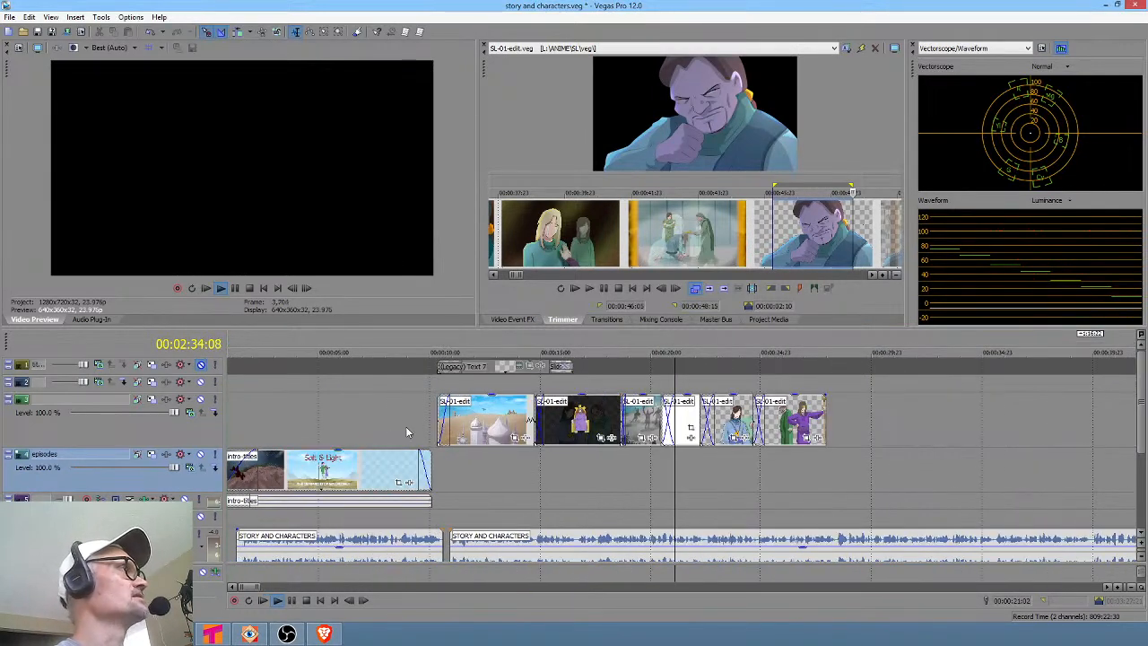
{"action": "left_click", "coordinate": [418, 419]}
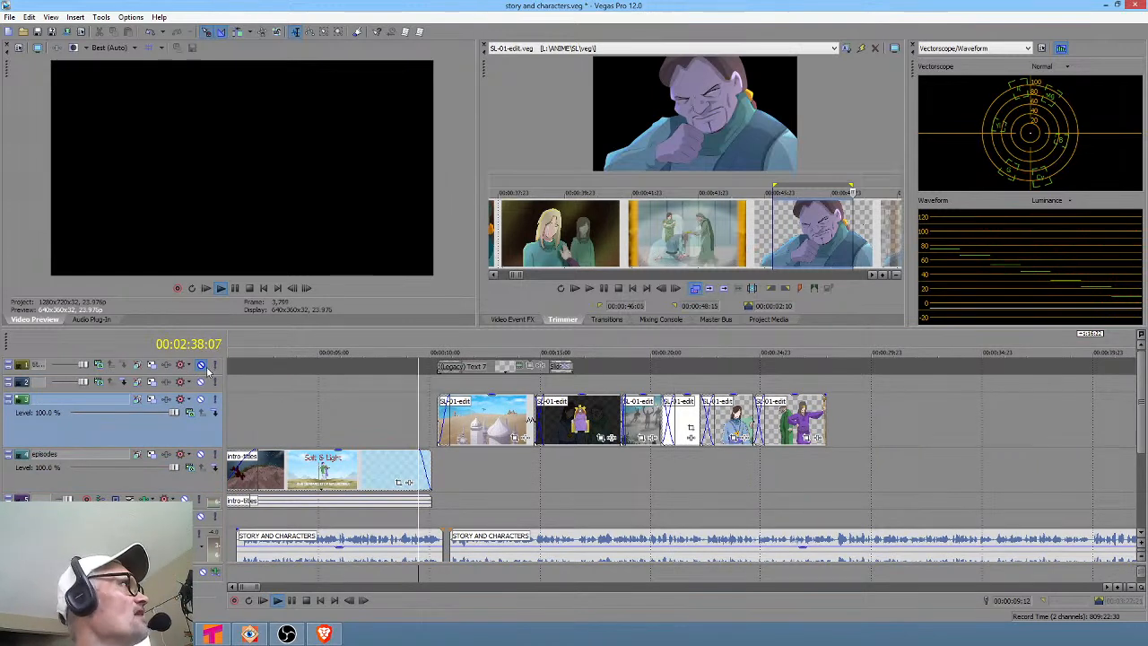
Unmute the top text track and preview the opening SL-01-edit events with their title overlay.
{"action": "left_click", "coordinate": [202, 366]}
{"action": "left_click_drag", "start_coordinate": [401, 387], "coordinate": [500, 381]}
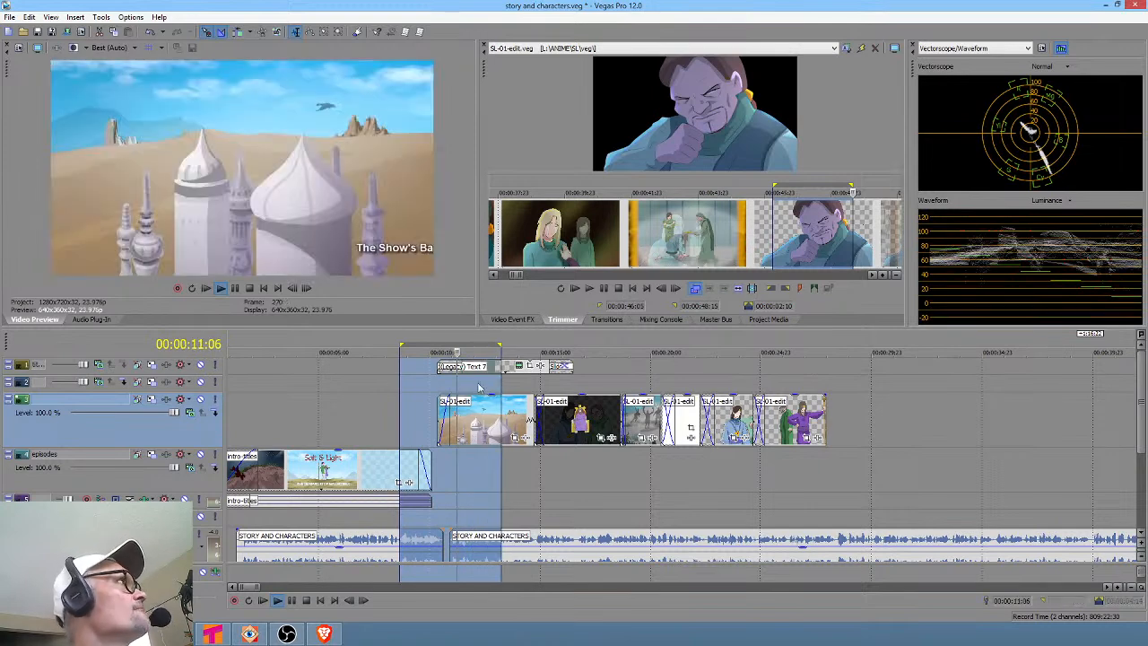
{"action": "left_click", "coordinate": [412, 410]}
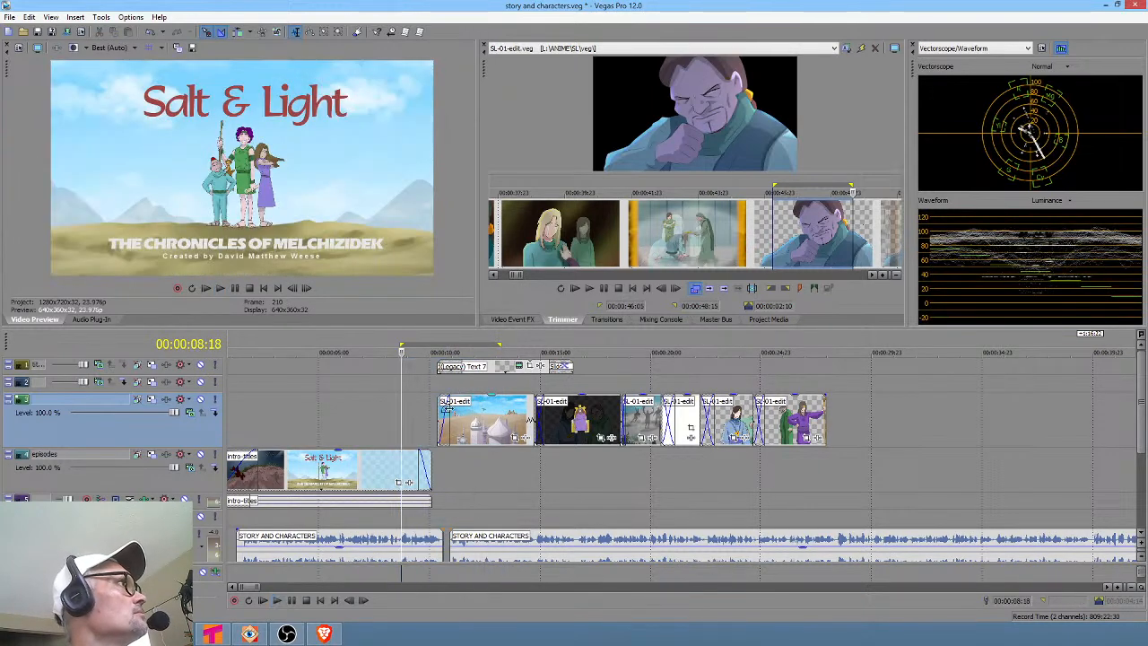
{"action": "left_click_drag", "start_coordinate": [418, 410], "coordinate": [498, 409]}
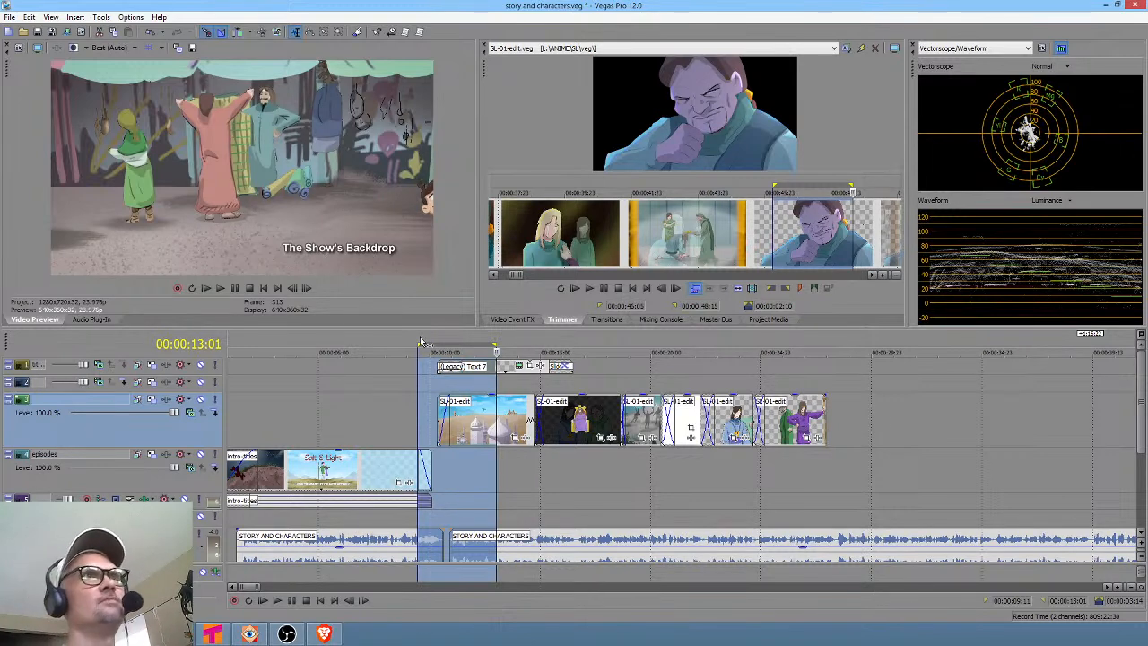
{"action": "left_click", "coordinate": [409, 407]}
{"action": "left_click_drag", "start_coordinate": [412, 407], "coordinate": [543, 440]}
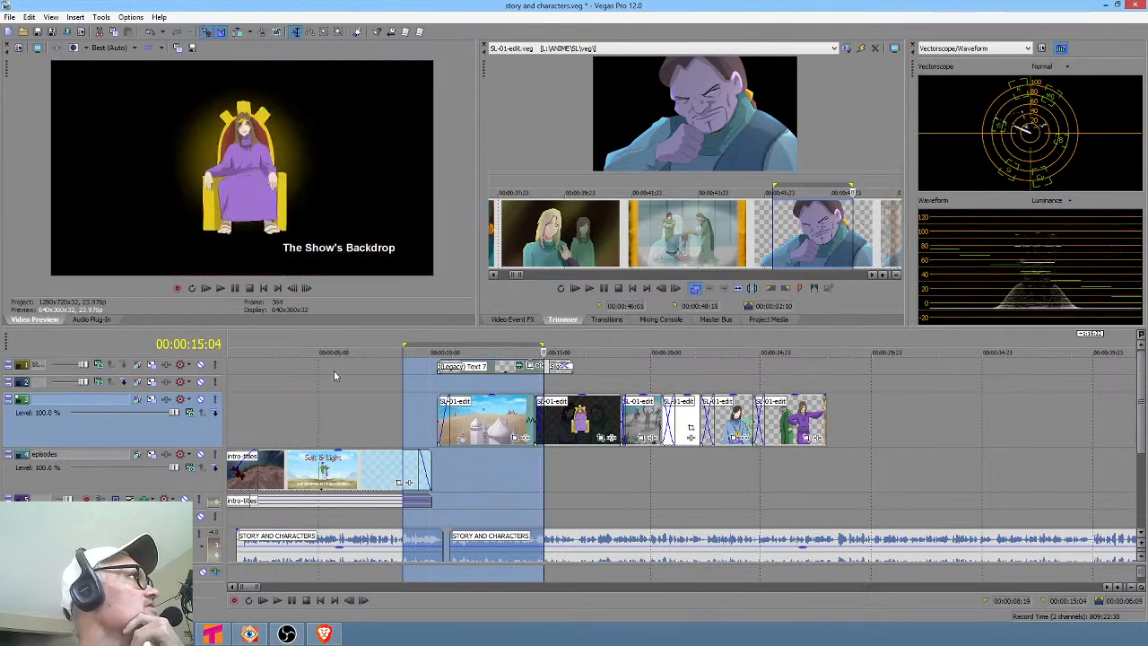
Mute the top text track and play back the SL-01-edit event sequence.
{"action": "left_click", "coordinate": [202, 366]}
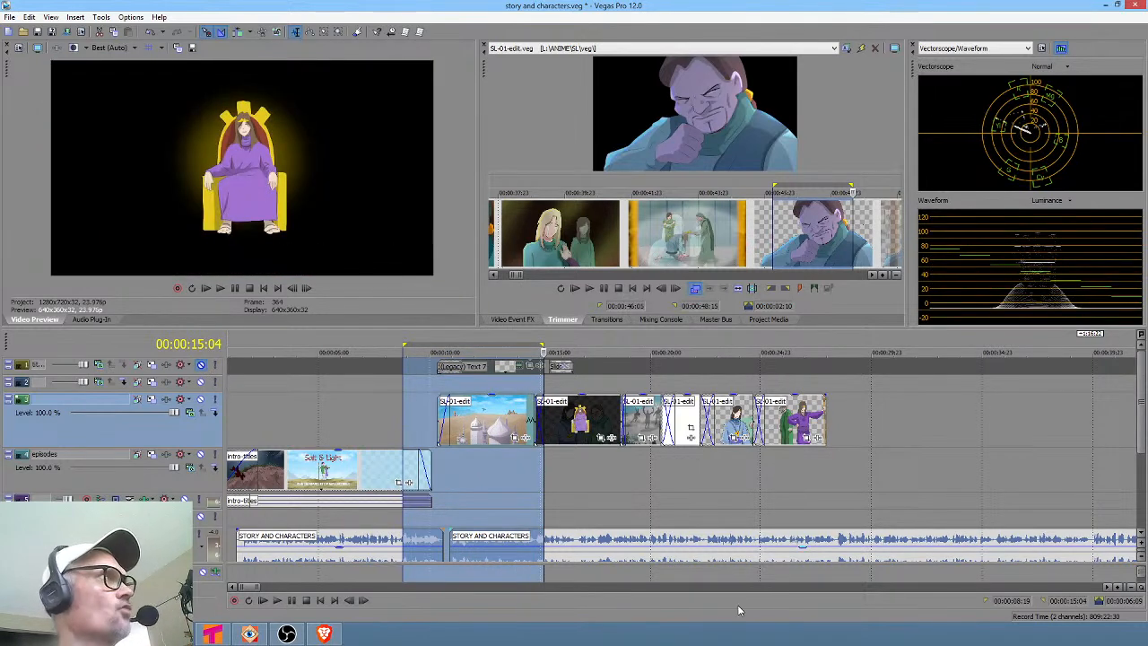
{"action": "left_click", "coordinate": [766, 489]}
{"action": "scroll", "coordinate": [817, 476], "scroll_direction": "up", "scroll_amount": 4}
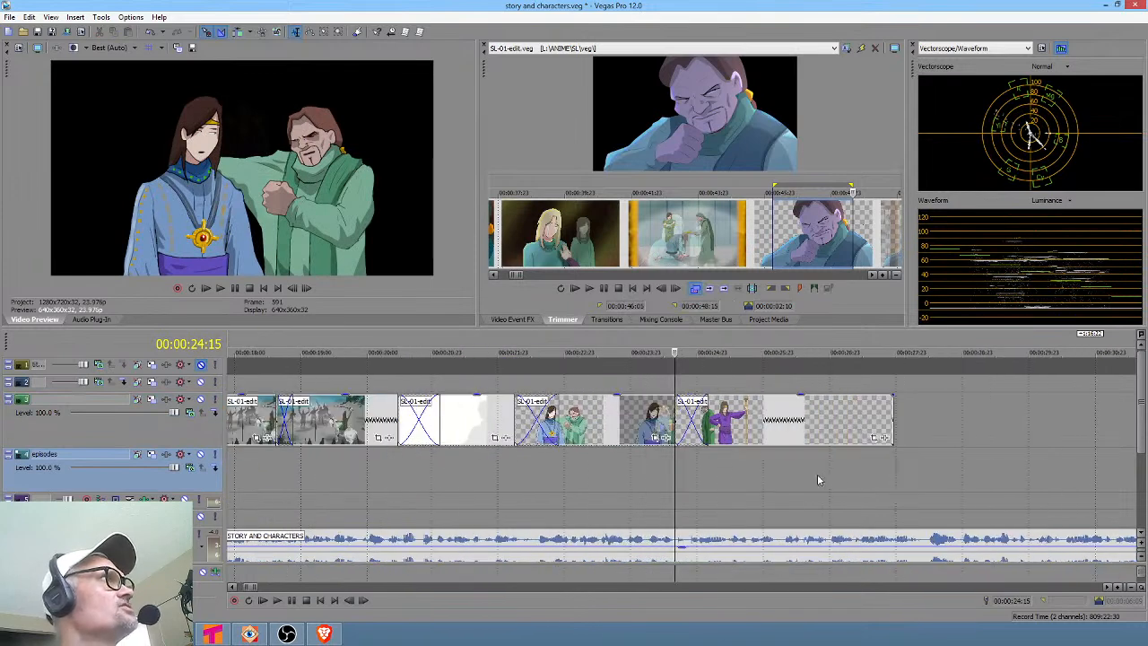
{"action": "key", "text": "space"}
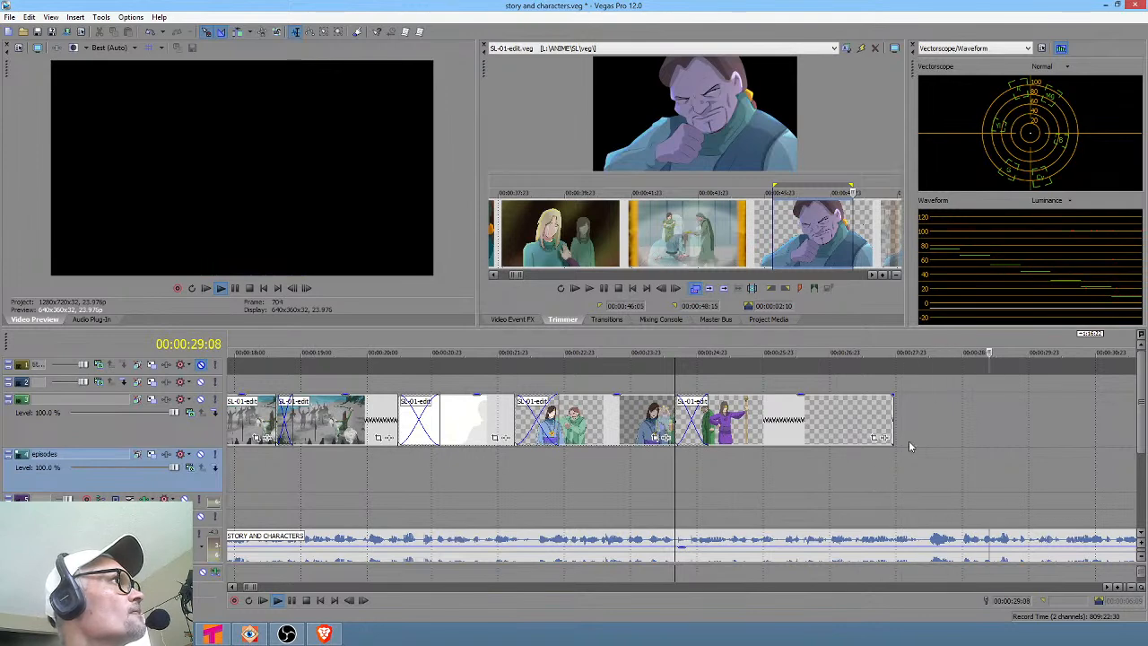
{"action": "key", "text": "space"}
{"action": "left_click", "coordinate": [898, 469]}
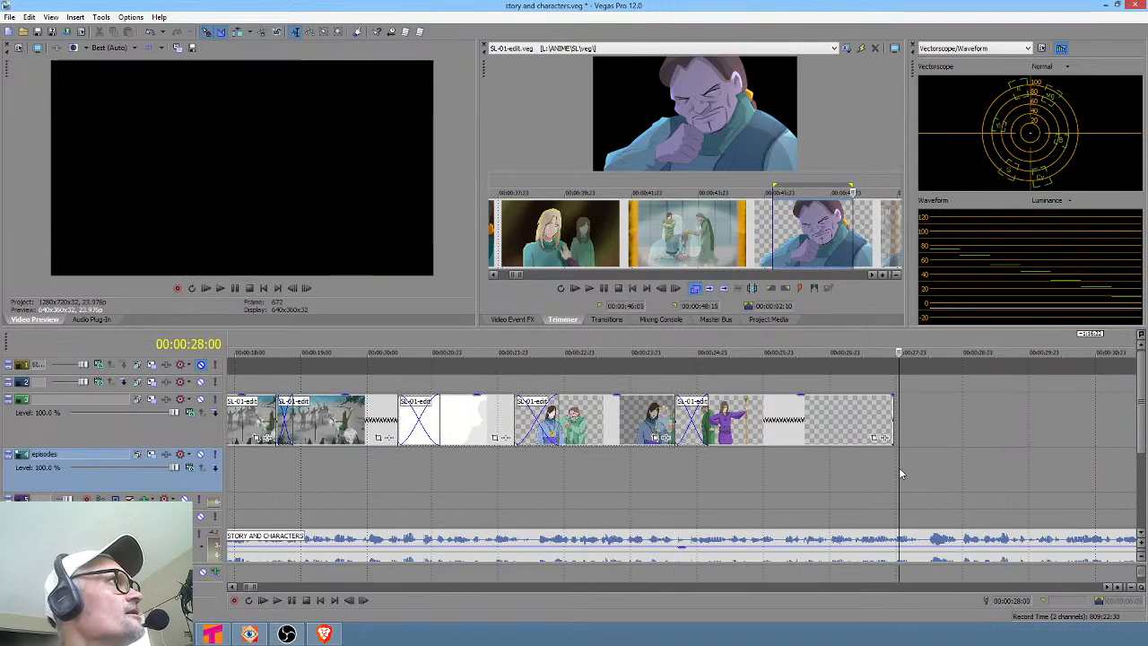
{"action": "scroll", "coordinate": [900, 474], "scroll_direction": "down", "scroll_amount": 5}
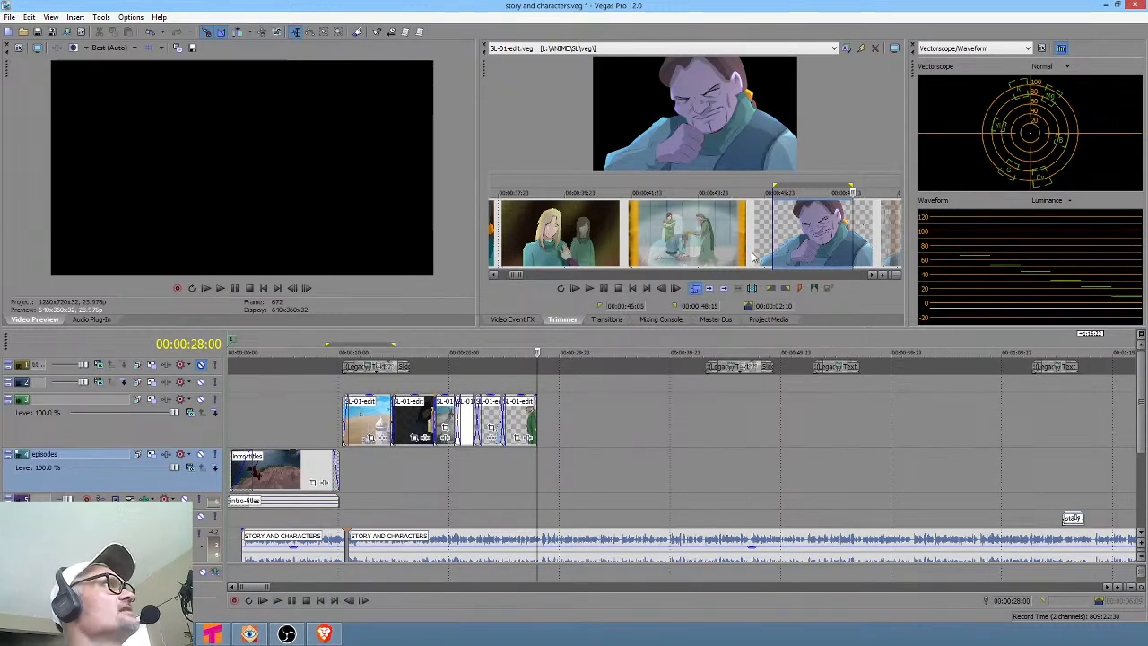
Scrub through the SL-01-edit source in the Trimmer to find the shot of the old man.
{"action": "left_click", "coordinate": [789, 225]}
{"action": "scroll", "coordinate": [789, 224], "scroll_direction": "down", "scroll_amount": 6}
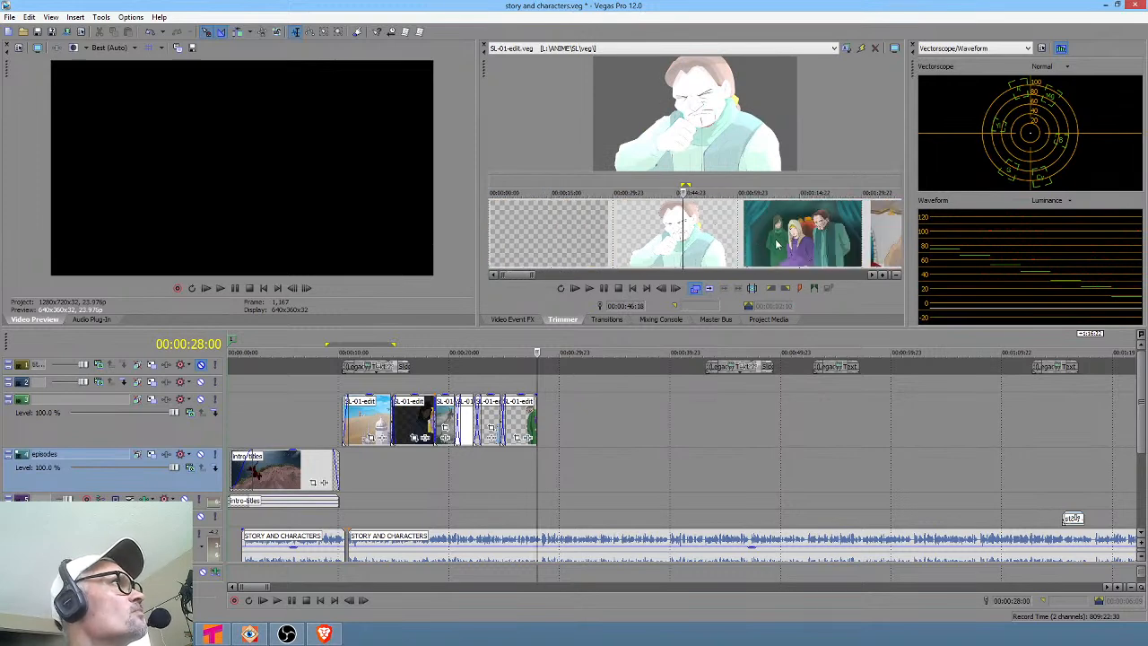
{"action": "left_click_drag", "start_coordinate": [773, 236], "coordinate": [881, 237]}
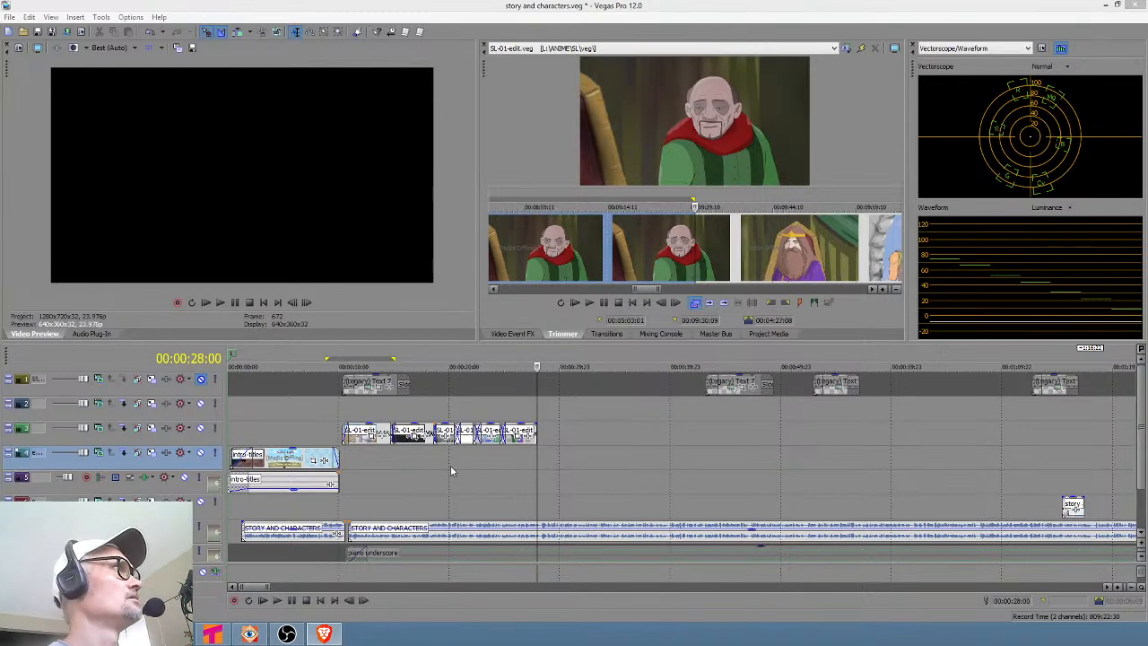
{"action": "left_click_drag", "start_coordinate": [456, 463], "coordinate": [517, 468]}
{"action": "left_click", "coordinate": [531, 464]}
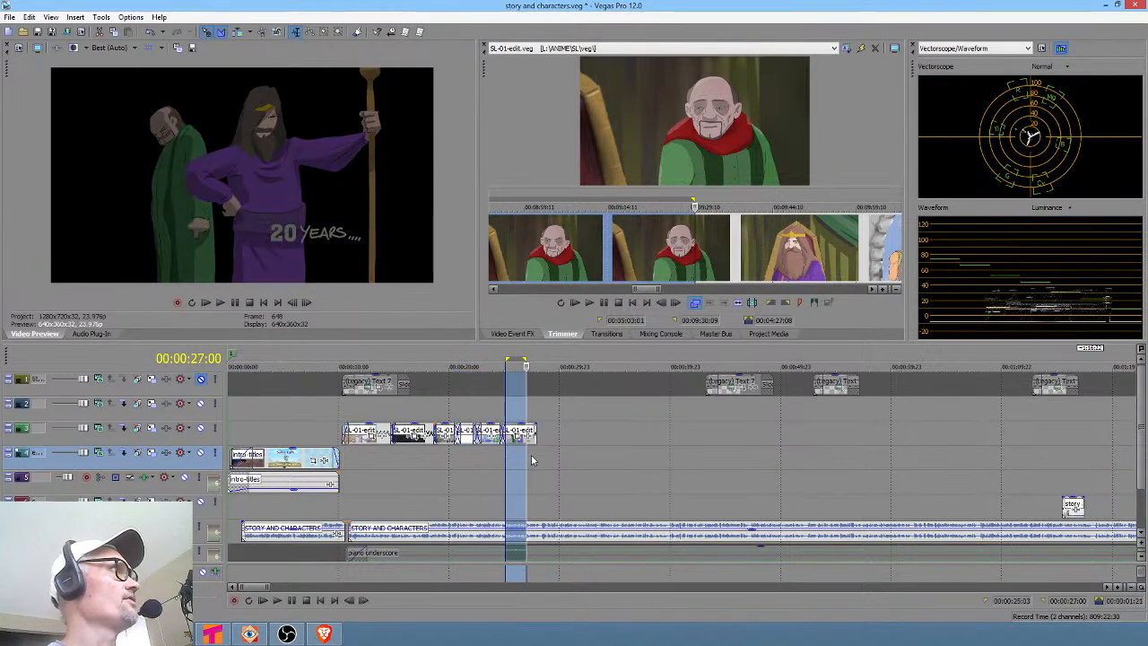
{"action": "left_click", "coordinate": [679, 246]}
{"action": "scroll", "coordinate": [691, 241], "scroll_direction": "down", "scroll_amount": 3}
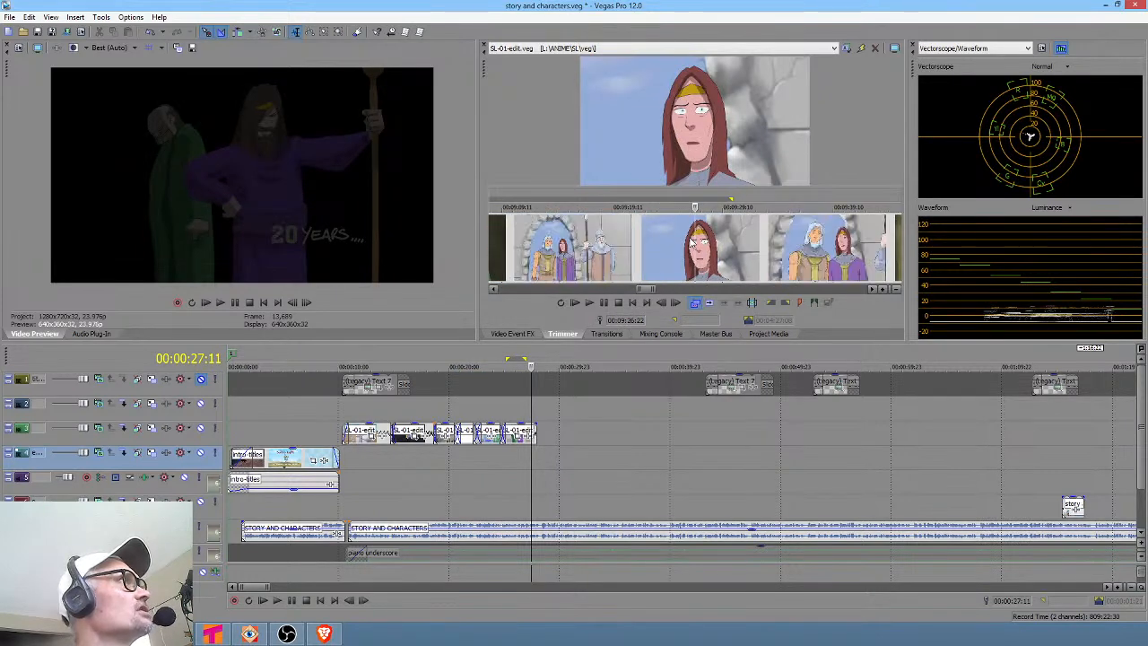
{"action": "scroll", "coordinate": [705, 257], "scroll_direction": "left", "scroll_amount": 7}
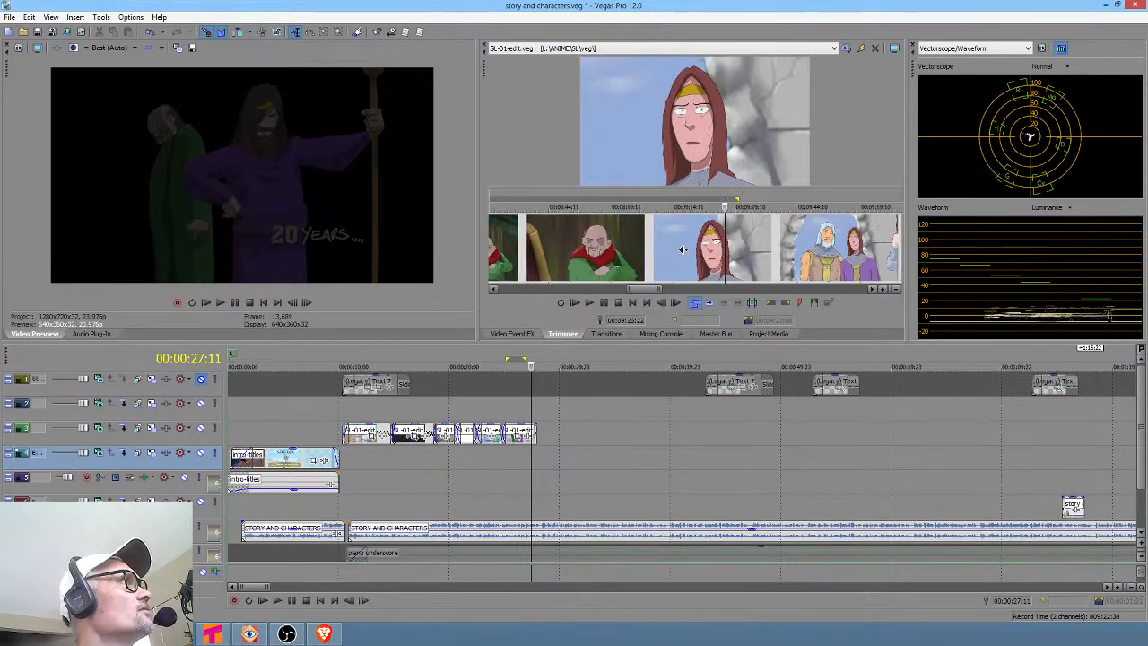
{"action": "left_click_drag", "start_coordinate": [592, 246], "coordinate": [805, 277]}
{"action": "scroll", "coordinate": [628, 251], "scroll_direction": "up", "scroll_amount": 2}
{"action": "scroll", "coordinate": [804, 277], "scroll_direction": "down", "scroll_amount": 1}
Add the old man shot from the Trimmer to the SL-01-edit track, placed right after the preceding events.
{"action": "left_click_drag", "start_coordinate": [715, 262], "coordinate": [798, 263]}
{"action": "scroll", "coordinate": [796, 265], "scroll_direction": "up", "scroll_amount": 2}
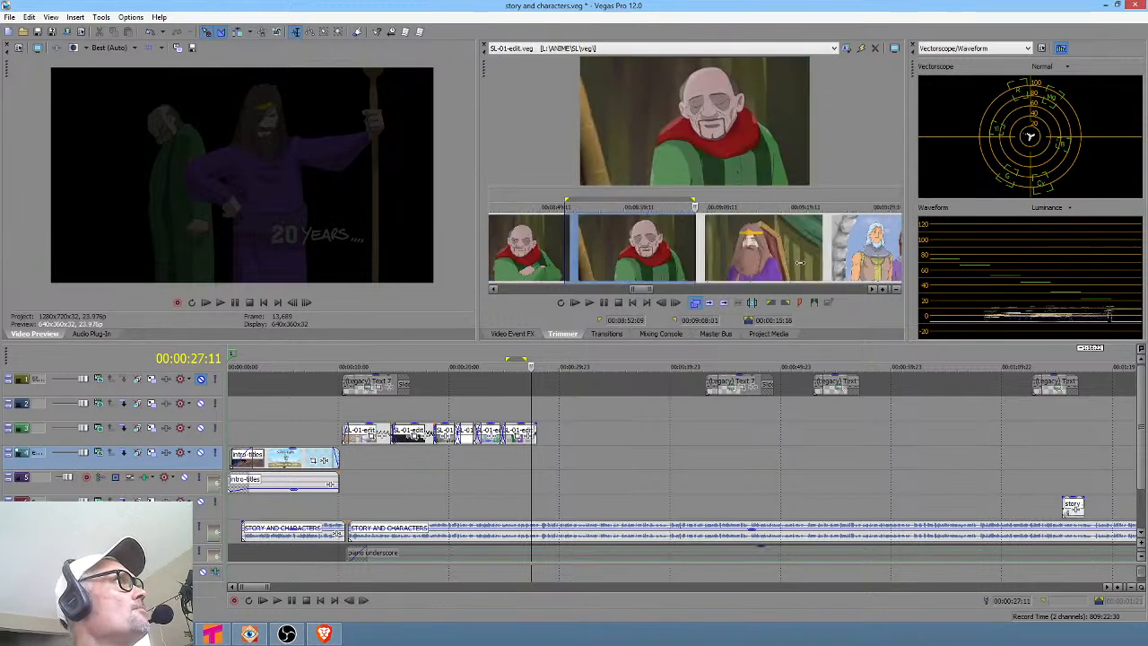
{"action": "left_click", "coordinate": [655, 255]}
{"action": "left_click_drag", "start_coordinate": [663, 256], "coordinate": [602, 441]}
{"action": "left_click", "coordinate": [607, 440]}
{"action": "scroll", "coordinate": [628, 440], "scroll_direction": "up", "scroll_amount": 4}
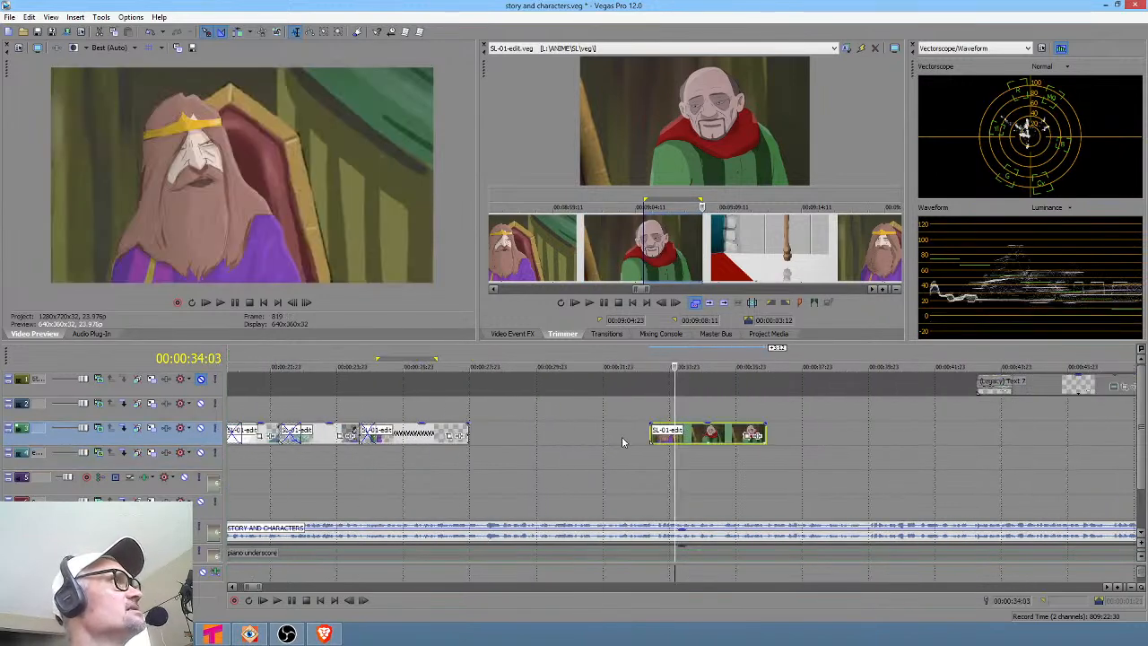
{"action": "left_click_drag", "start_coordinate": [640, 440], "coordinate": [501, 441]}
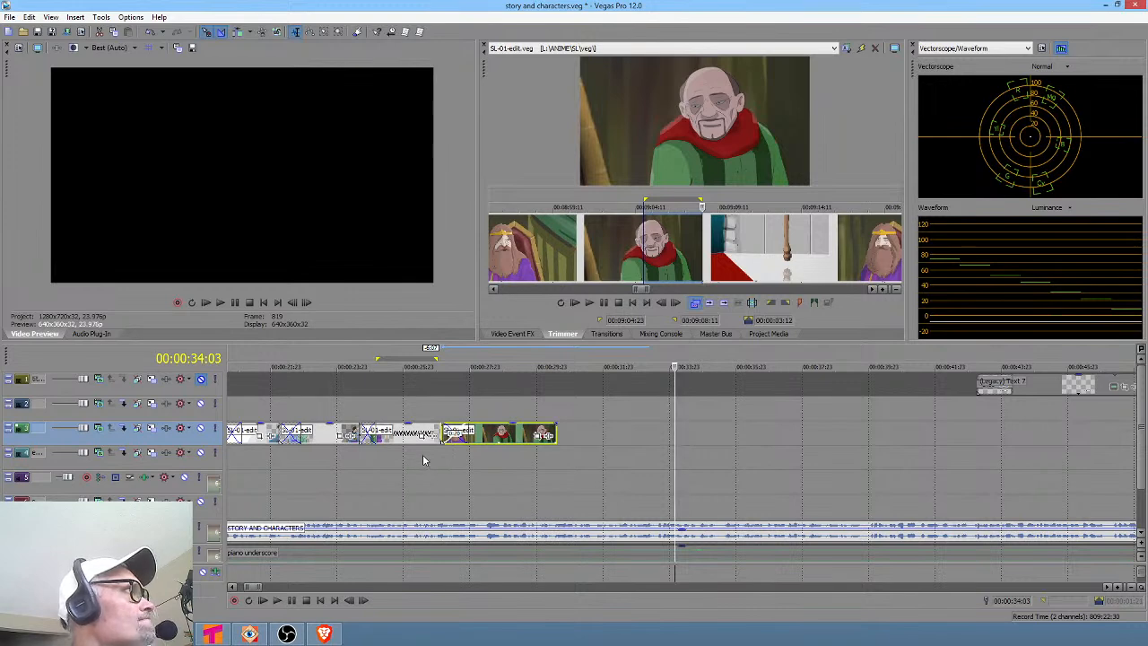
Preview the intro titles and the following SL-01-edit events to review their timing.
{"action": "left_click", "coordinate": [422, 454]}
{"action": "scroll", "coordinate": [526, 455], "scroll_direction": "down", "scroll_amount": 2}
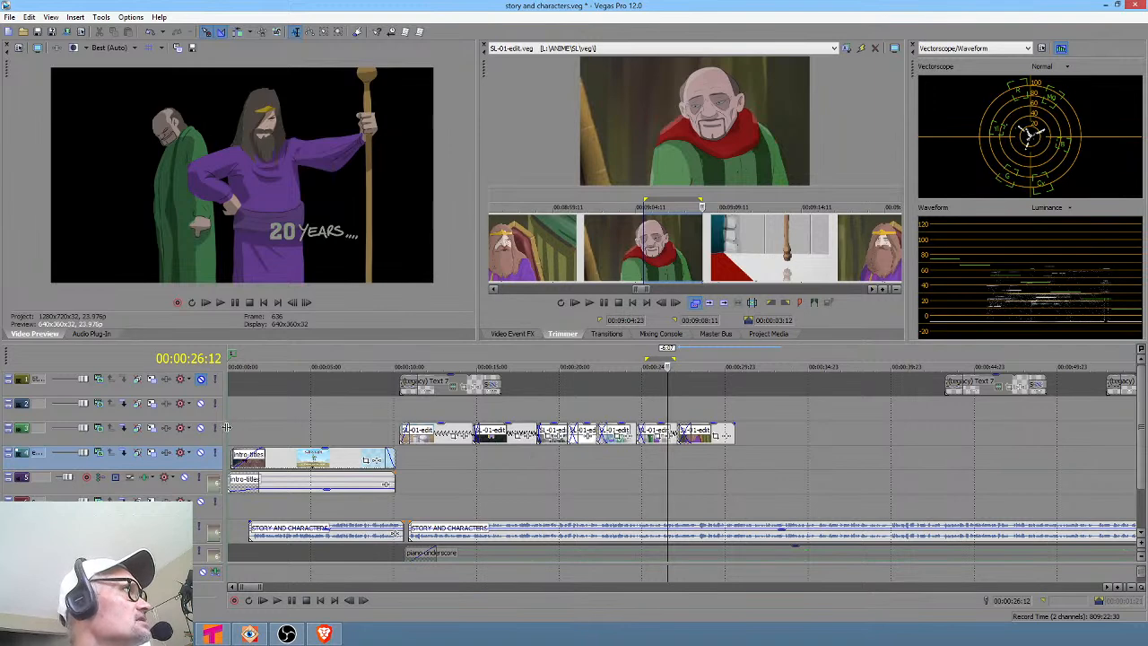
{"action": "left_click_drag", "start_coordinate": [239, 431], "coordinate": [626, 478]}
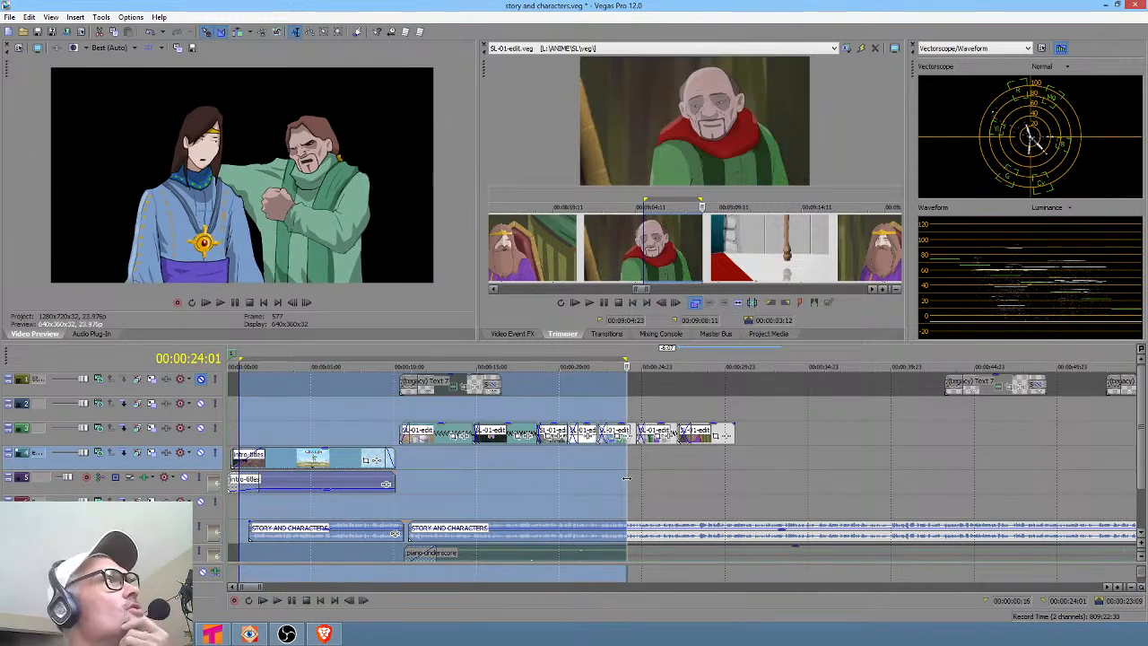
{"action": "left_click", "coordinate": [611, 463]}
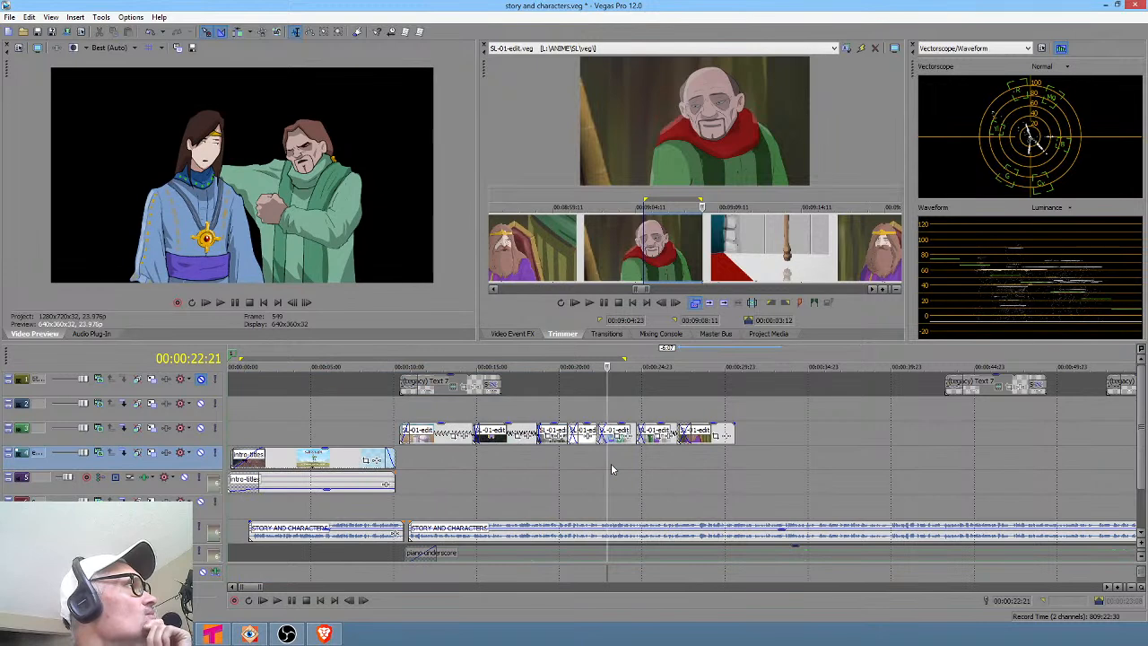
{"action": "scroll", "coordinate": [606, 465], "scroll_direction": "down", "scroll_amount": 2}
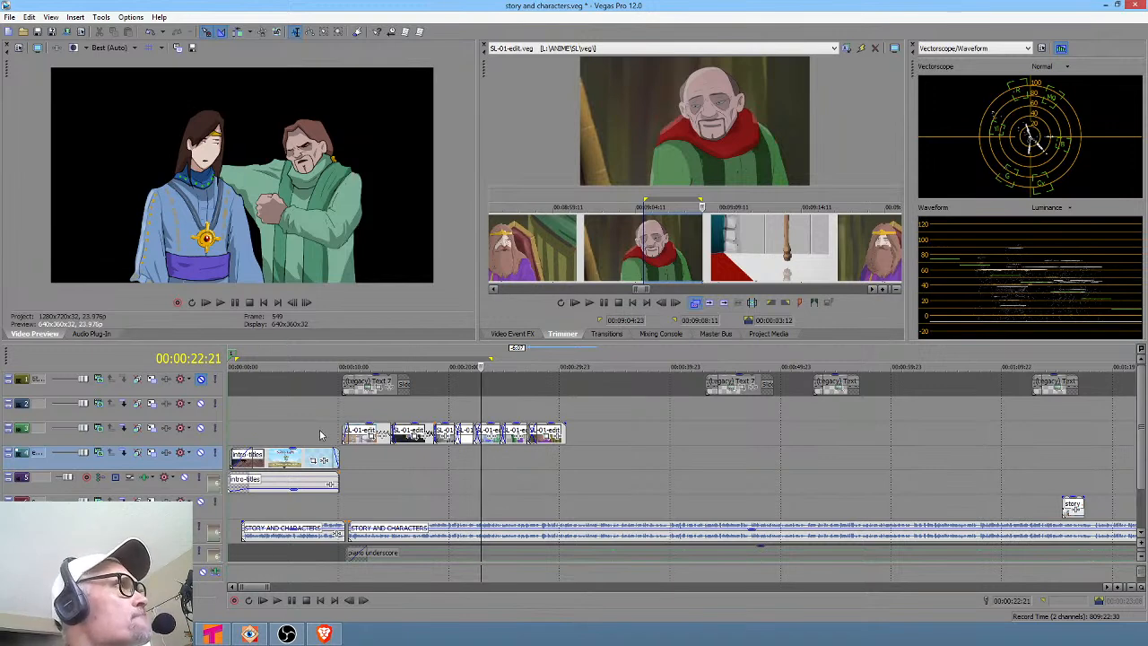
{"action": "left_click_drag", "start_coordinate": [341, 417], "coordinate": [527, 452]}
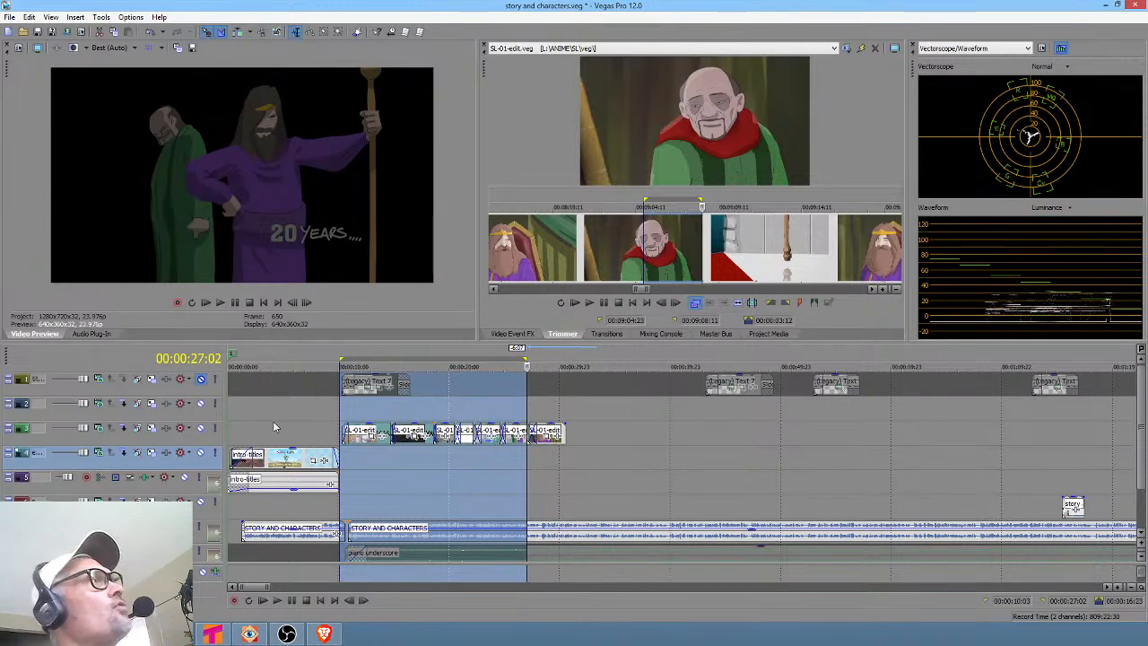
{"action": "left_click", "coordinate": [242, 429]}
{"action": "left_click_drag", "start_coordinate": [247, 428], "coordinate": [333, 441]}
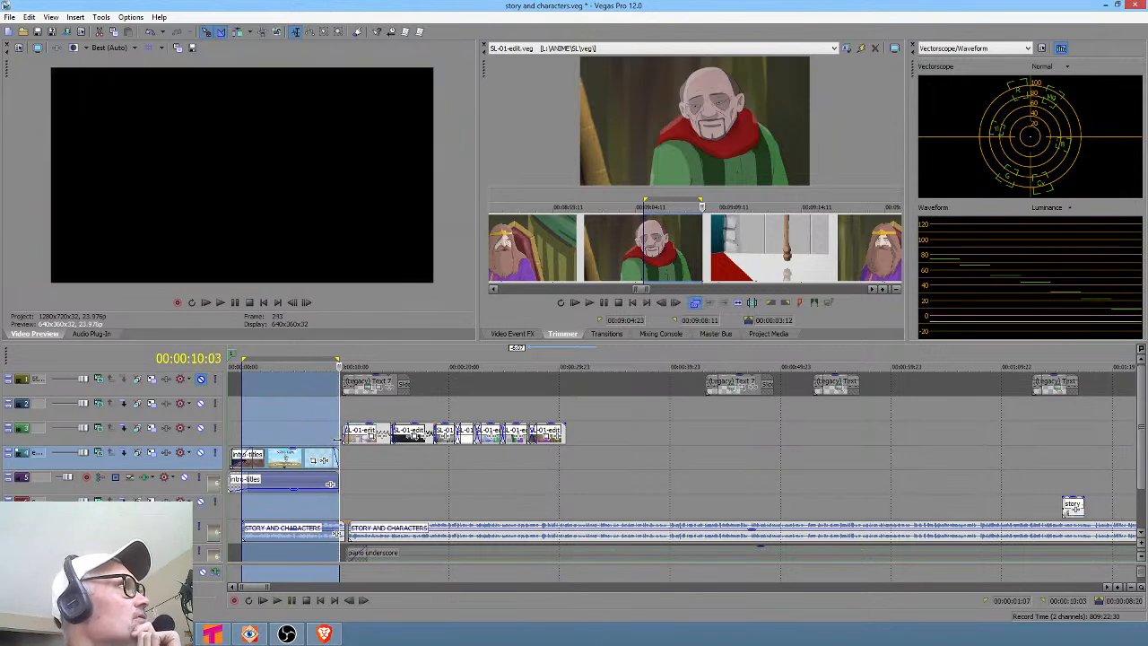
{"action": "left_click", "coordinate": [334, 442]}
{"action": "scroll", "coordinate": [334, 442], "scroll_direction": "up", "scroll_amount": 2}
{"action": "scroll", "coordinate": [334, 441], "scroll_direction": "up", "scroll_amount": 1}
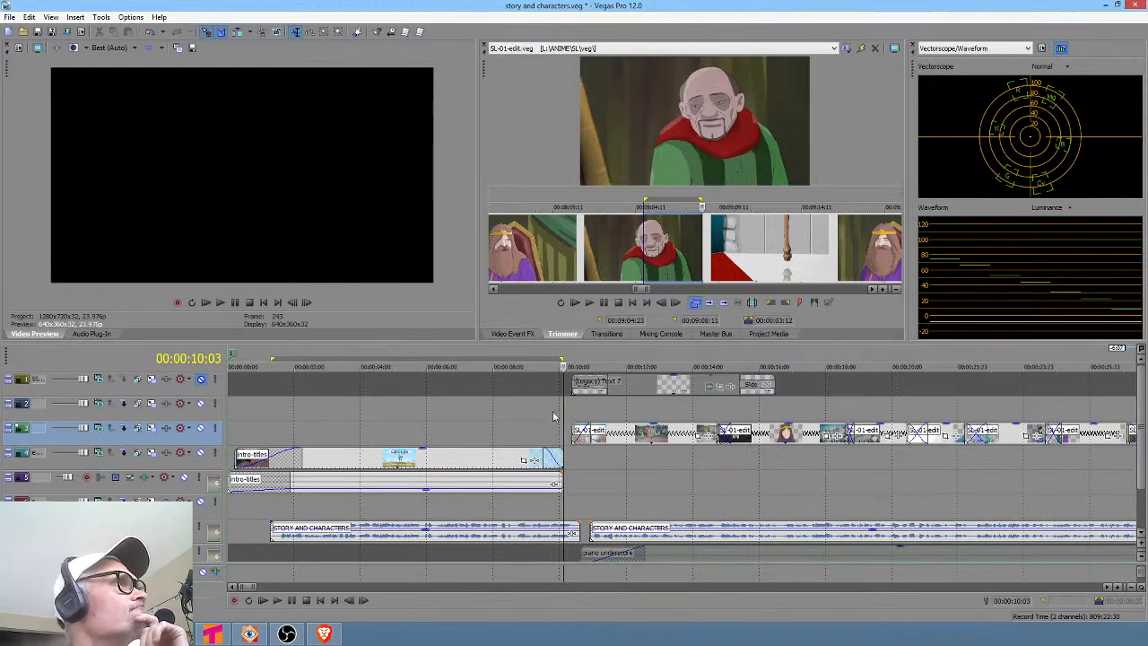
{"action": "left_click", "coordinate": [461, 410]}
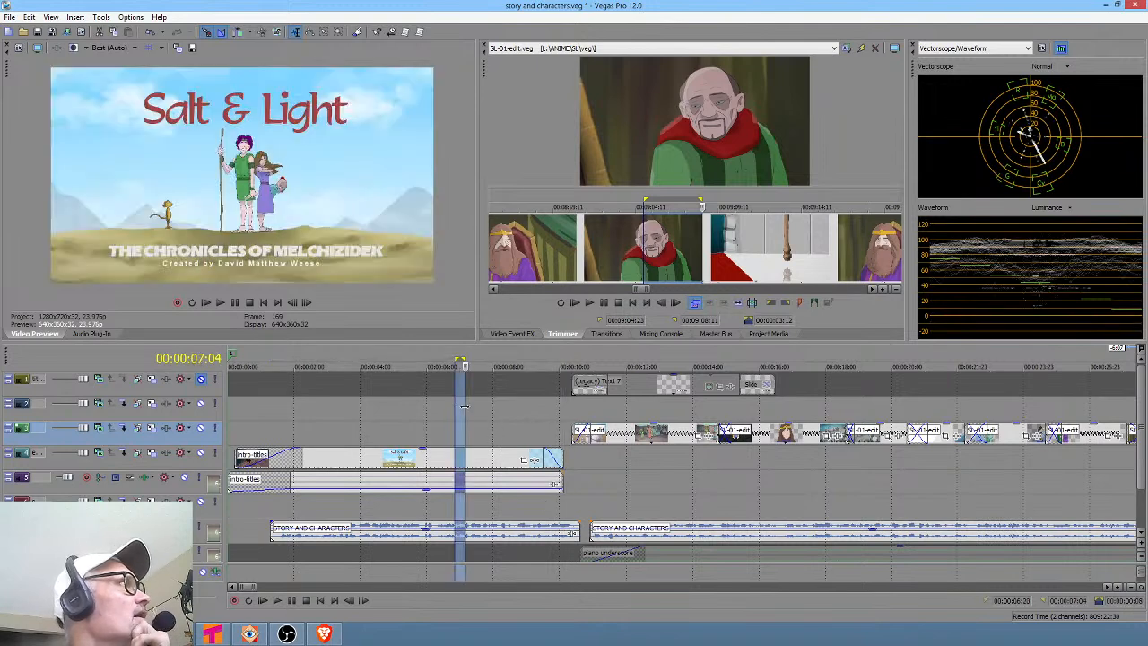
Play the intro titles and survey the whole project timeline at a wider zoom.
{"action": "left_click", "coordinate": [239, 412]}
{"action": "key", "text": "space"}
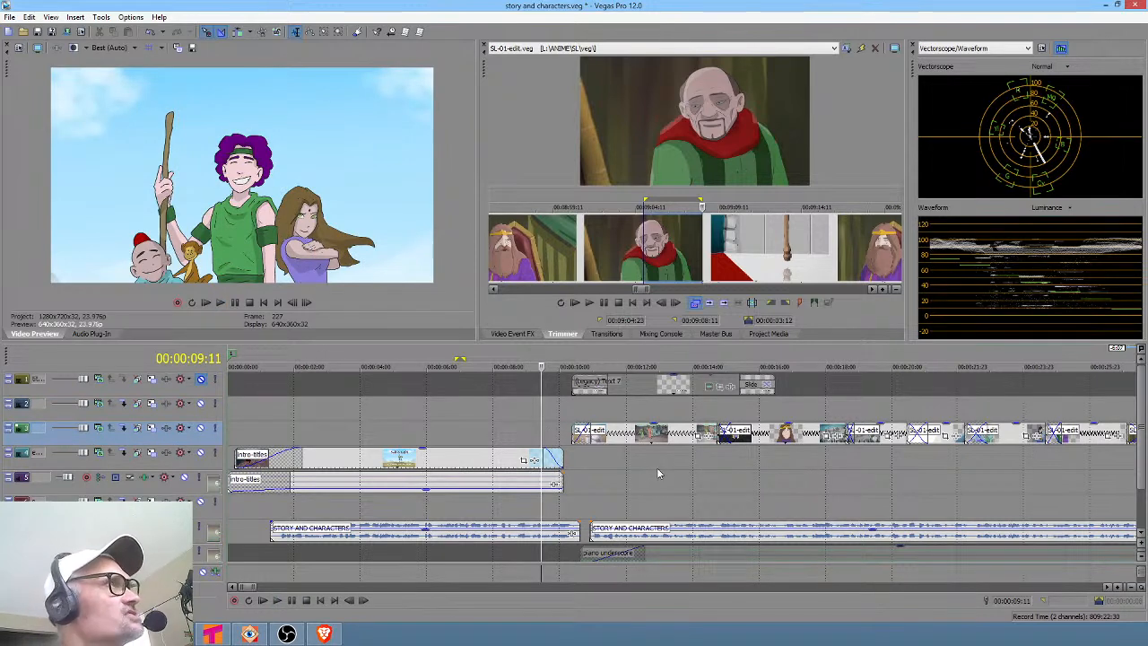
{"action": "scroll", "coordinate": [664, 471], "scroll_direction": "down", "scroll_amount": 5}
{"action": "left_click_drag", "start_coordinate": [484, 489], "coordinate": [736, 501]}
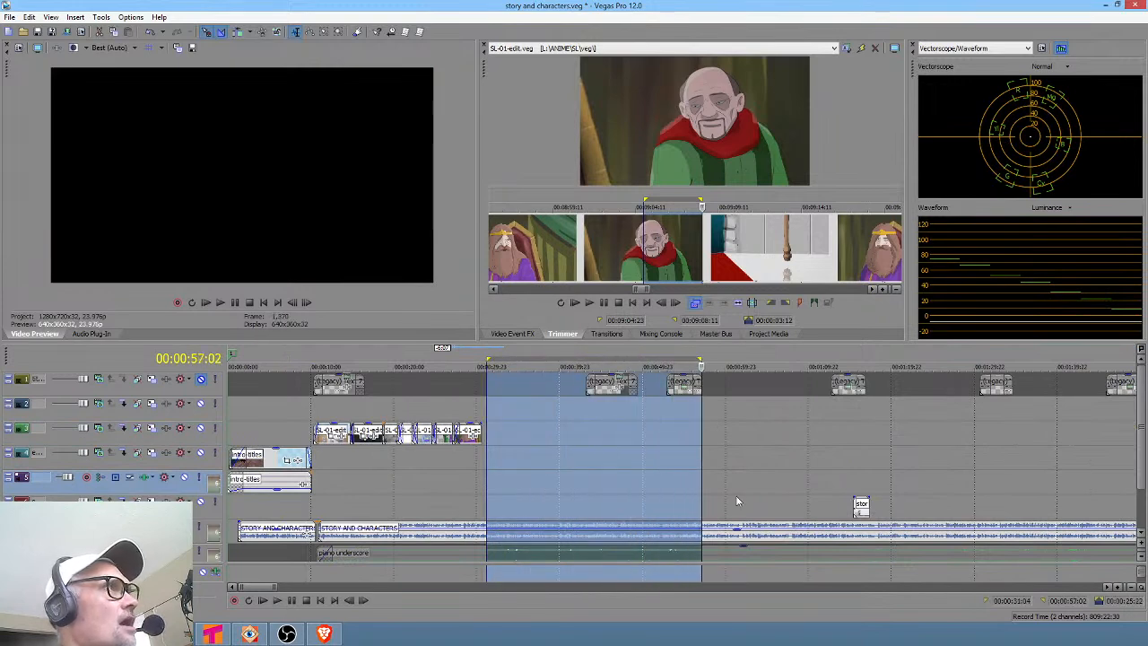
{"action": "scroll", "coordinate": [736, 501], "scroll_direction": "down", "scroll_amount": 4}
{"action": "left_click", "coordinate": [318, 476]}
{"action": "left_click_drag", "start_coordinate": [325, 477], "coordinate": [467, 484]}
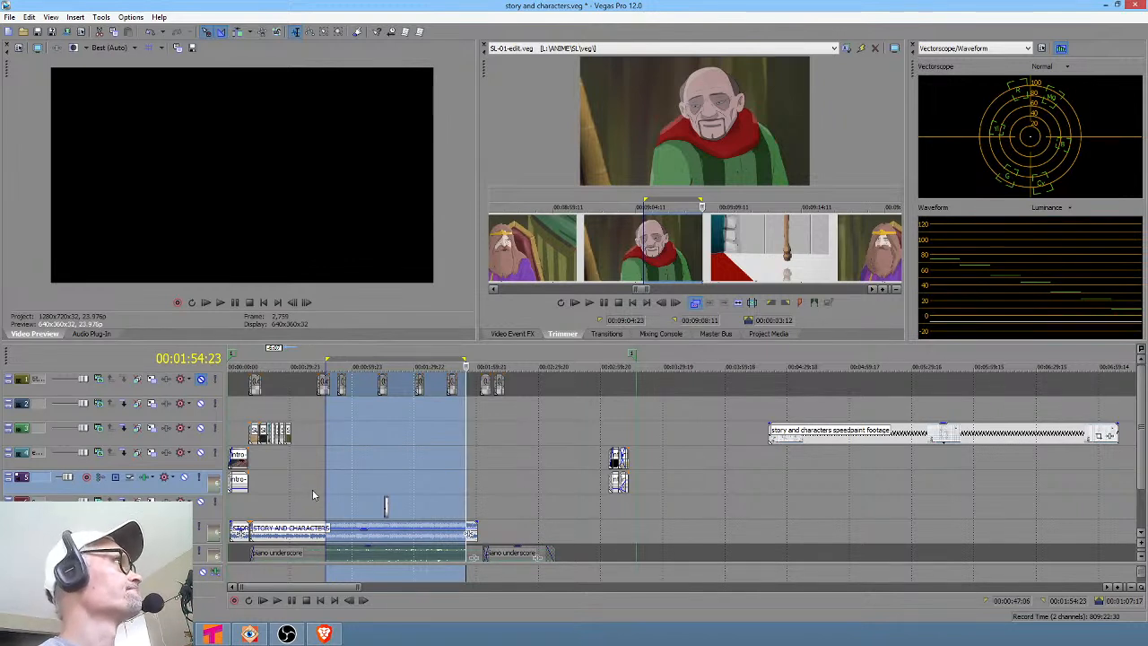
{"action": "left_click", "coordinate": [292, 504]}
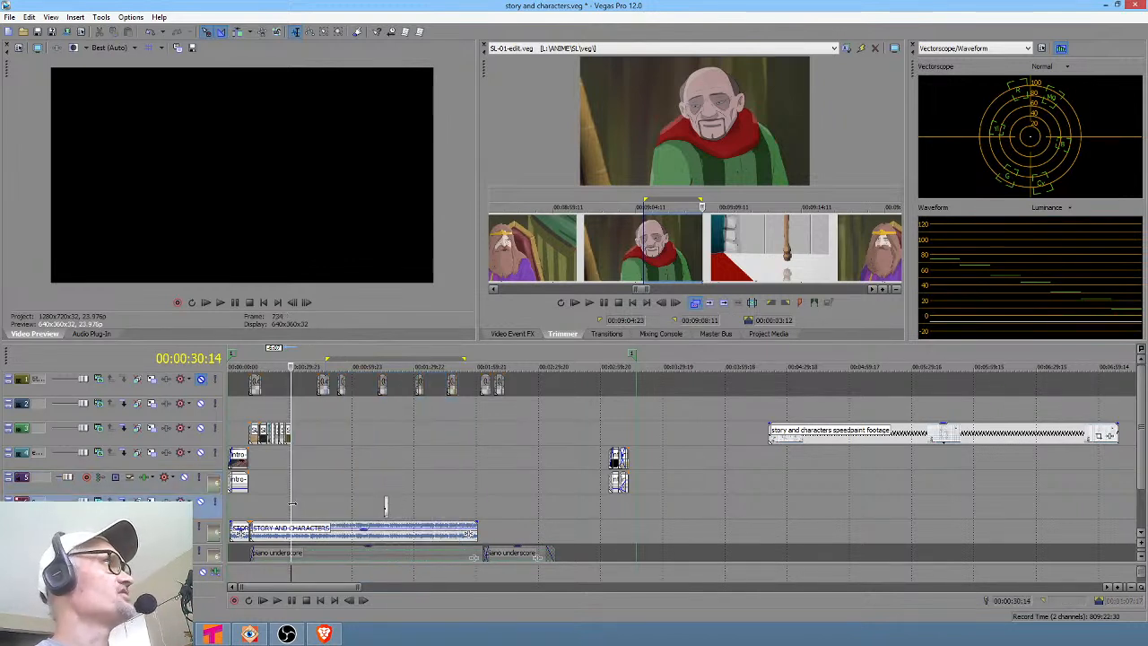
Select the time range covering the intro titles and SL-01-edit events to examine their span.
{"action": "scroll", "coordinate": [293, 504], "scroll_direction": "up", "scroll_amount": 5}
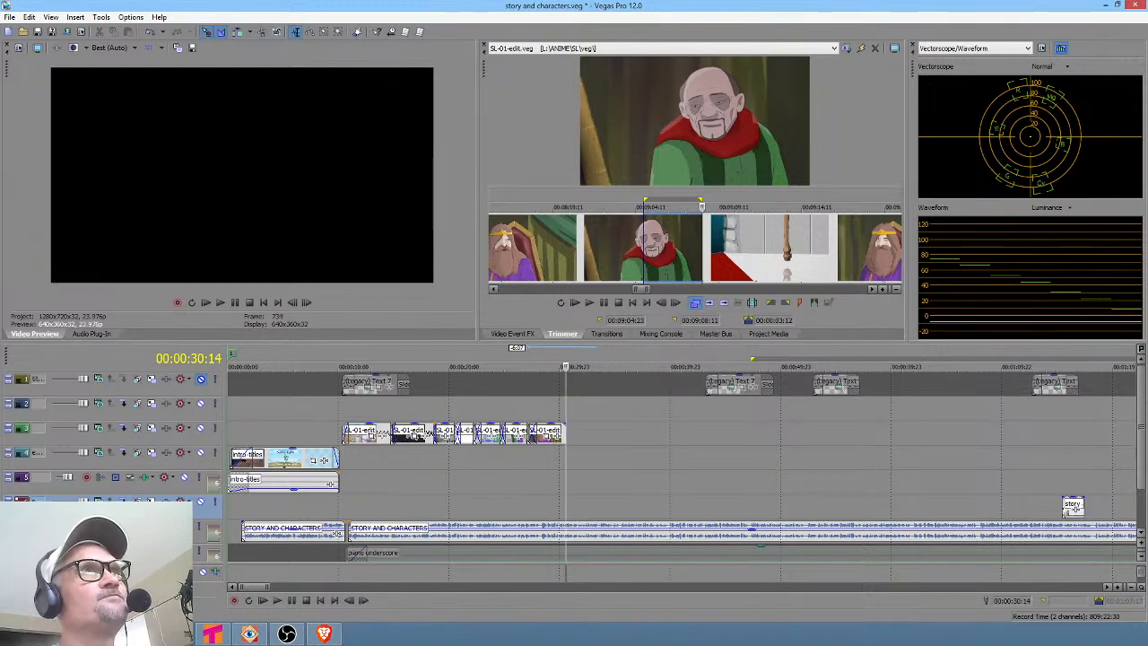
{"action": "key", "text": "alt+Tab"}
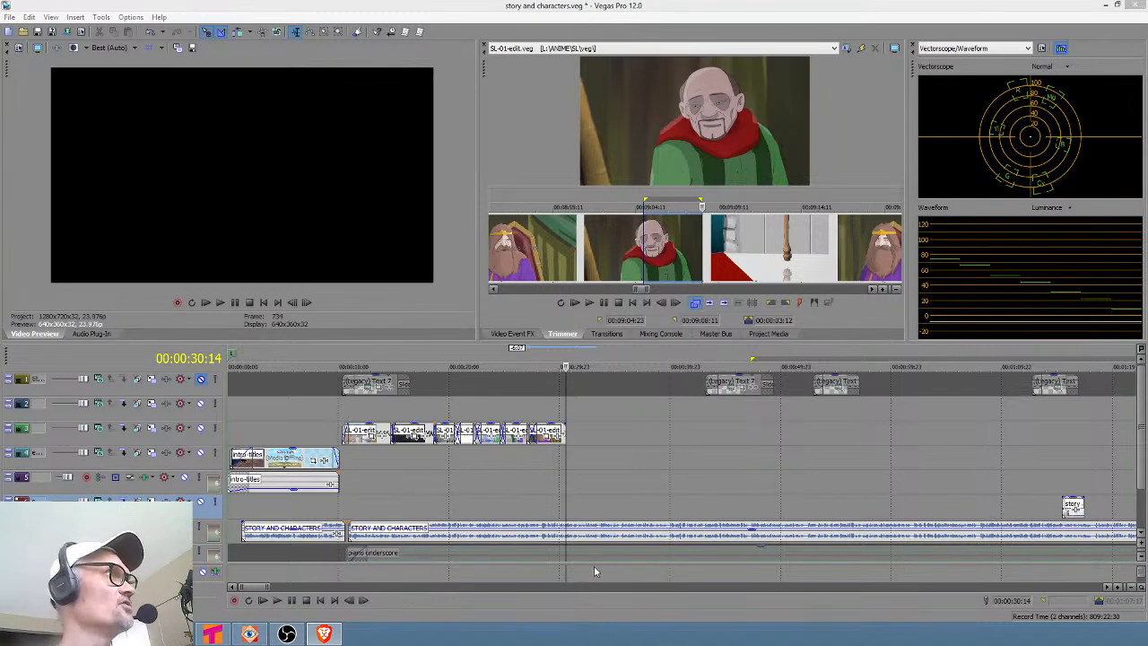
{"action": "left_click_drag", "start_coordinate": [341, 418], "coordinate": [603, 464]}
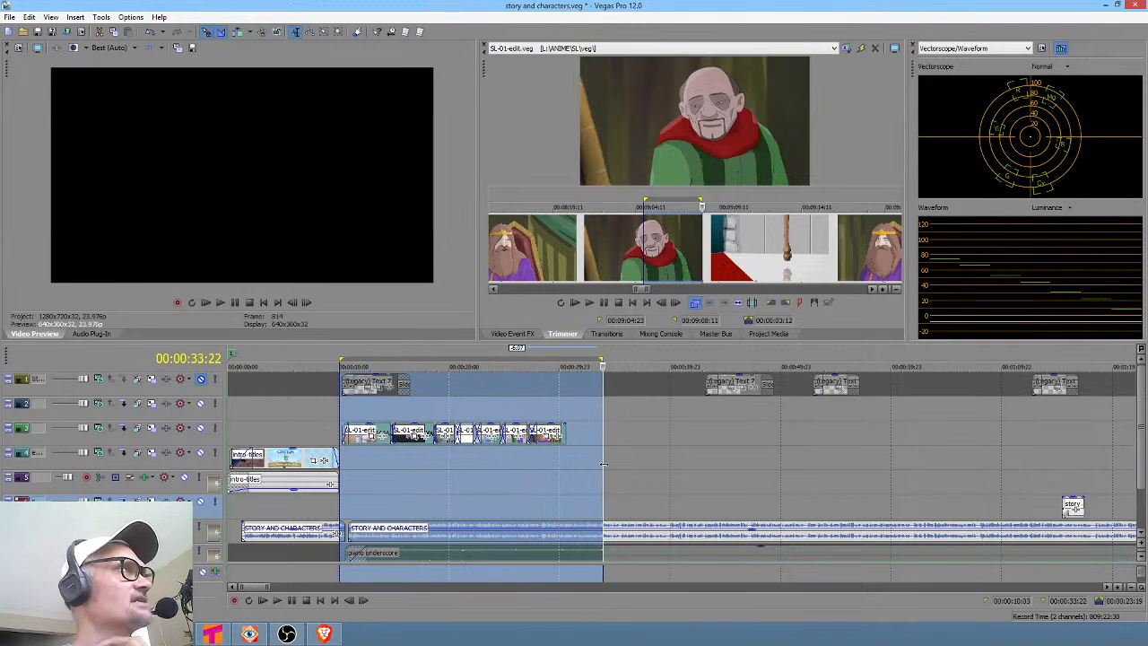
{"action": "left_click", "coordinate": [321, 429]}
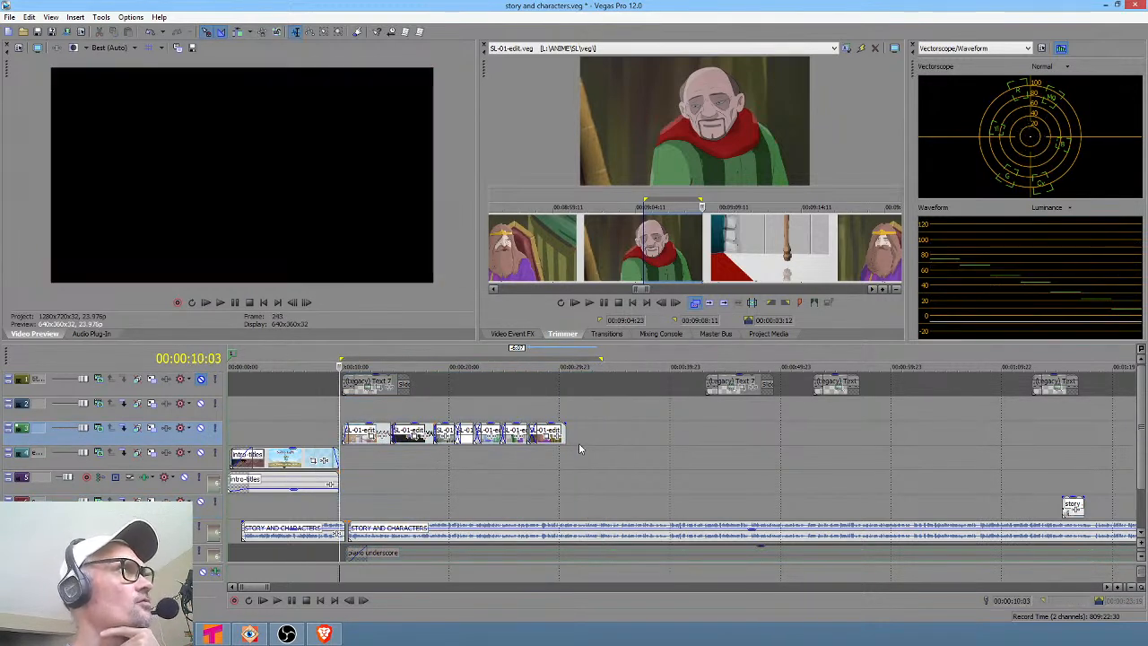
{"action": "left_click", "coordinate": [571, 464]}
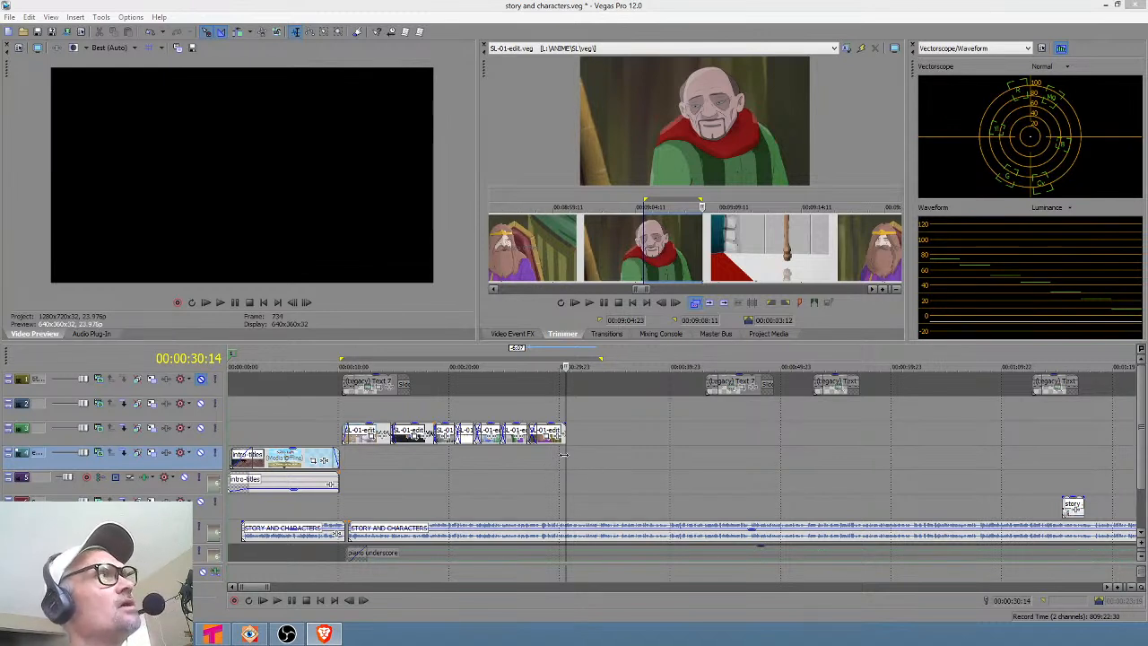
Zoom into the SL-02-edit event on the upper video track and play from a point within it.
{"action": "scroll", "coordinate": [606, 463], "scroll_direction": "down", "scroll_amount": 5}
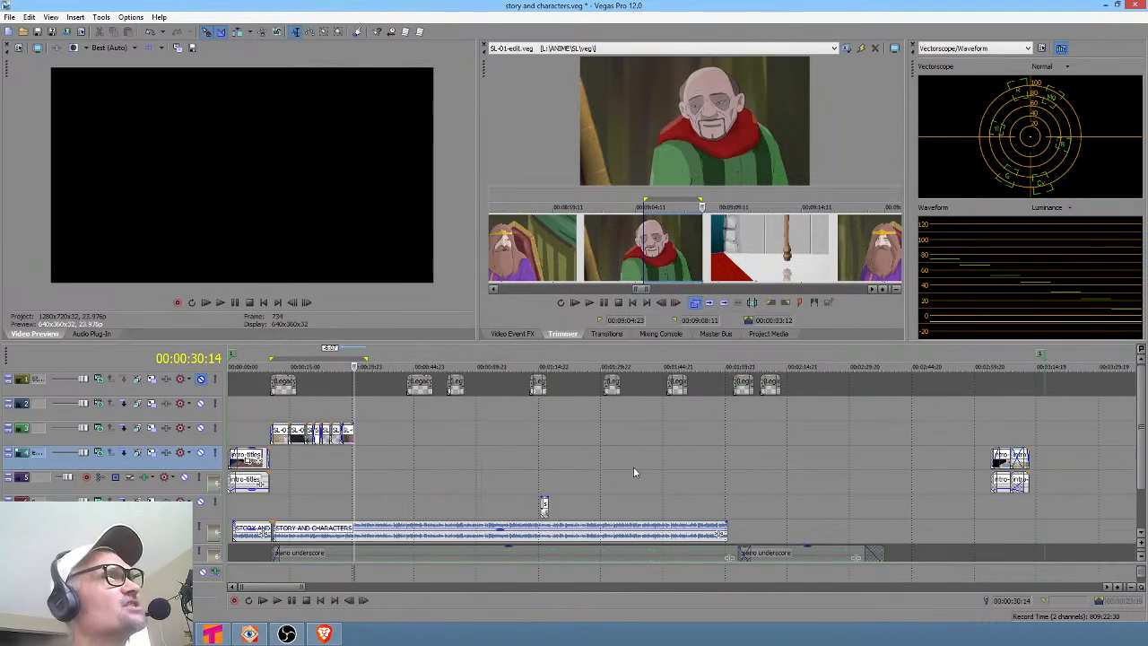
{"action": "scroll", "coordinate": [692, 467], "scroll_direction": "down", "scroll_amount": 5}
{"action": "left_click_drag", "start_coordinate": [524, 470], "coordinate": [701, 474]}
{"action": "scroll", "coordinate": [729, 469], "scroll_direction": "down", "scroll_amount": 8}
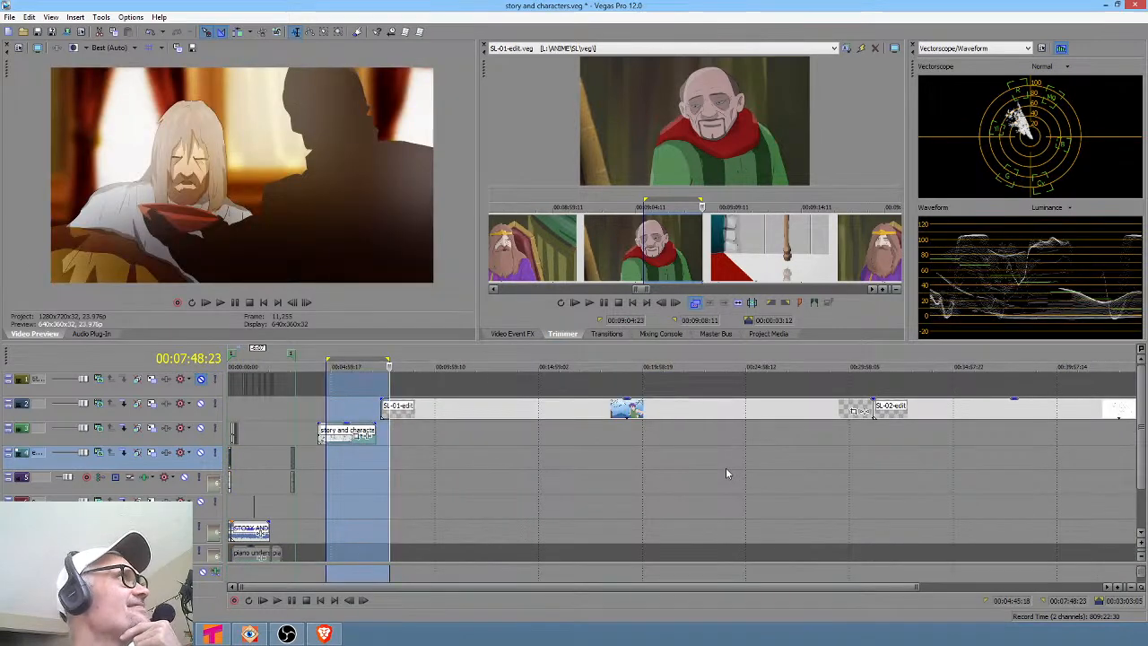
{"action": "left_click_drag", "start_coordinate": [520, 437], "coordinate": [549, 432]}
{"action": "left_click", "coordinate": [549, 432]}
{"action": "scroll", "coordinate": [551, 435], "scroll_direction": "up", "scroll_amount": 4}
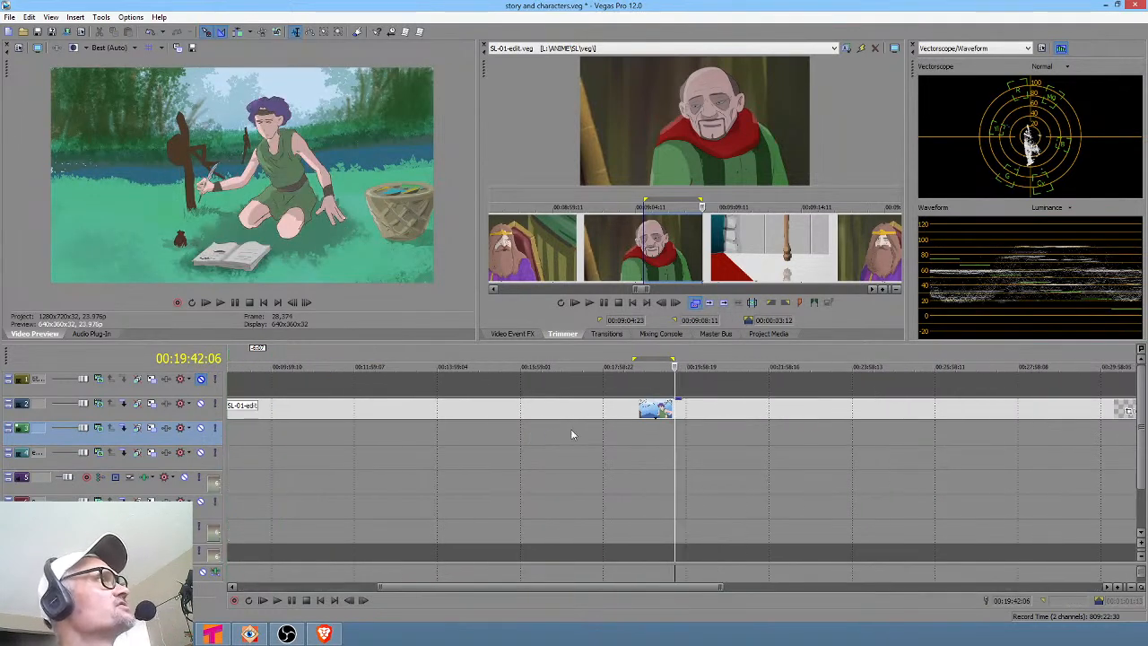
{"action": "left_click_drag", "start_coordinate": [681, 441], "coordinate": [686, 419]}
{"action": "key", "text": "space"}
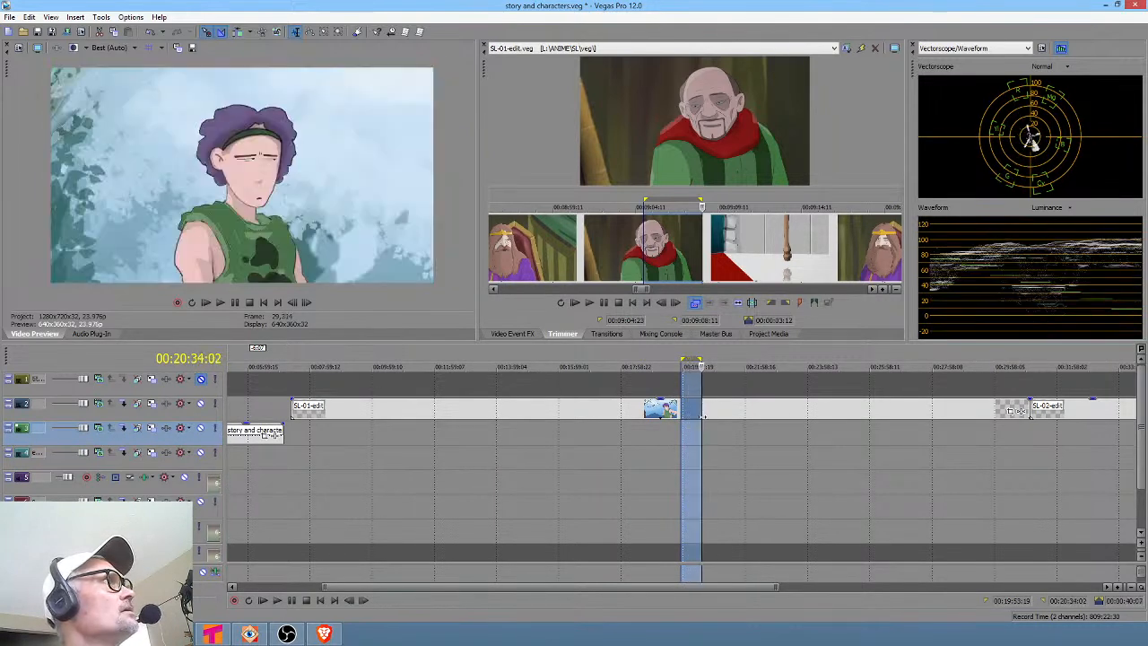
Play short looped regions around the start of the SL-02-edit event to review its shots.
{"action": "scroll", "coordinate": [842, 440], "scroll_direction": "down", "scroll_amount": 3}
{"action": "left_click", "coordinate": [736, 435]}
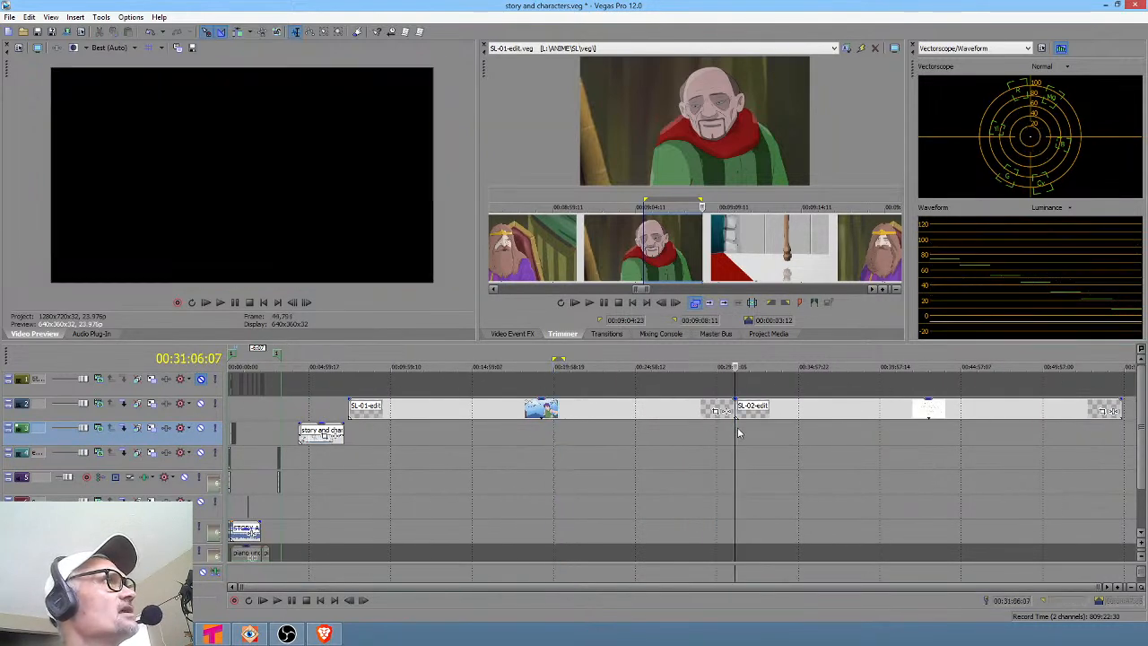
{"action": "scroll", "coordinate": [737, 427], "scroll_direction": "up", "scroll_amount": 3}
{"action": "left_click_drag", "start_coordinate": [686, 432], "coordinate": [709, 435]}
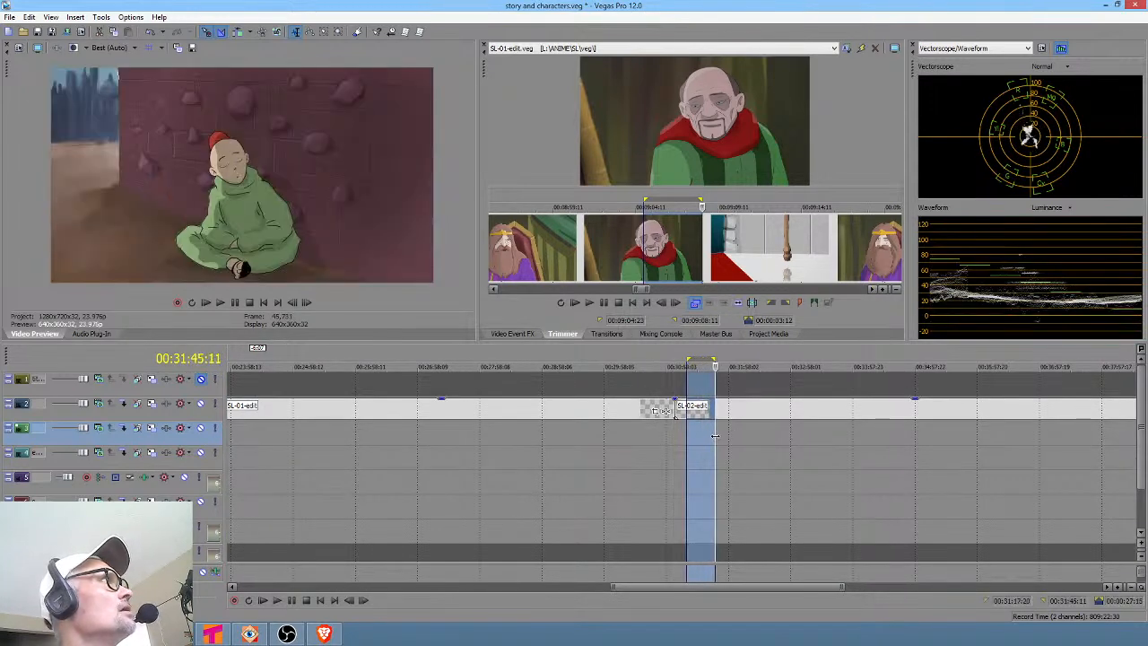
{"action": "left_click", "coordinate": [697, 440]}
{"action": "key", "text": "space"}
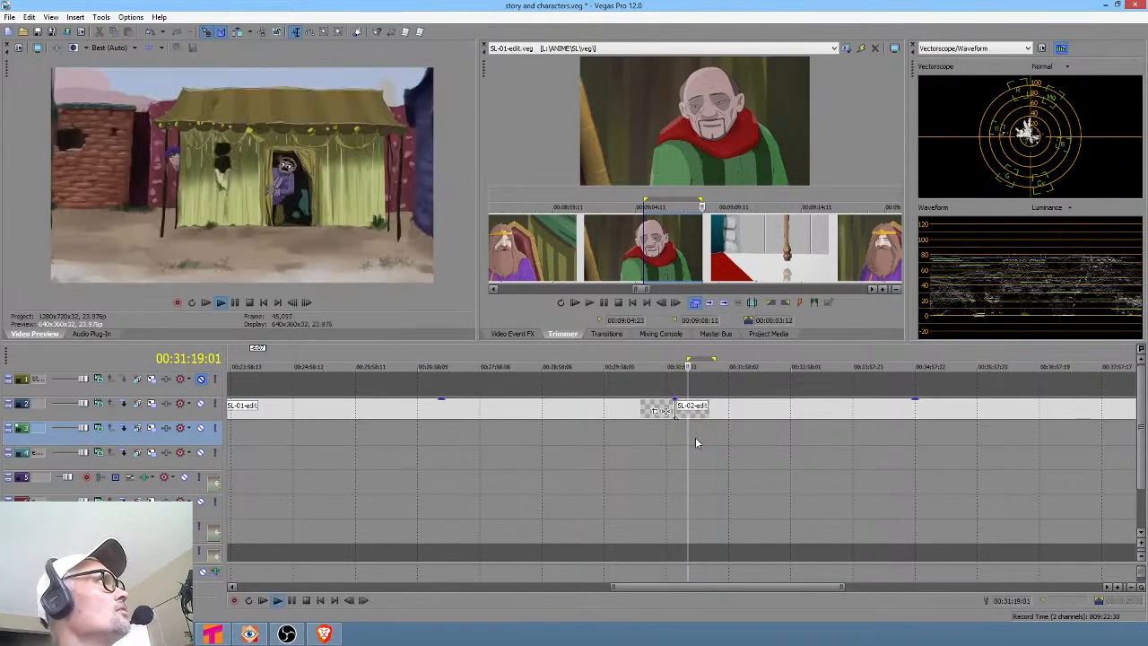
{"action": "scroll", "coordinate": [695, 437], "scroll_direction": "up", "scroll_amount": 1}
{"action": "scroll", "coordinate": [694, 436], "scroll_direction": "up", "scroll_amount": 1}
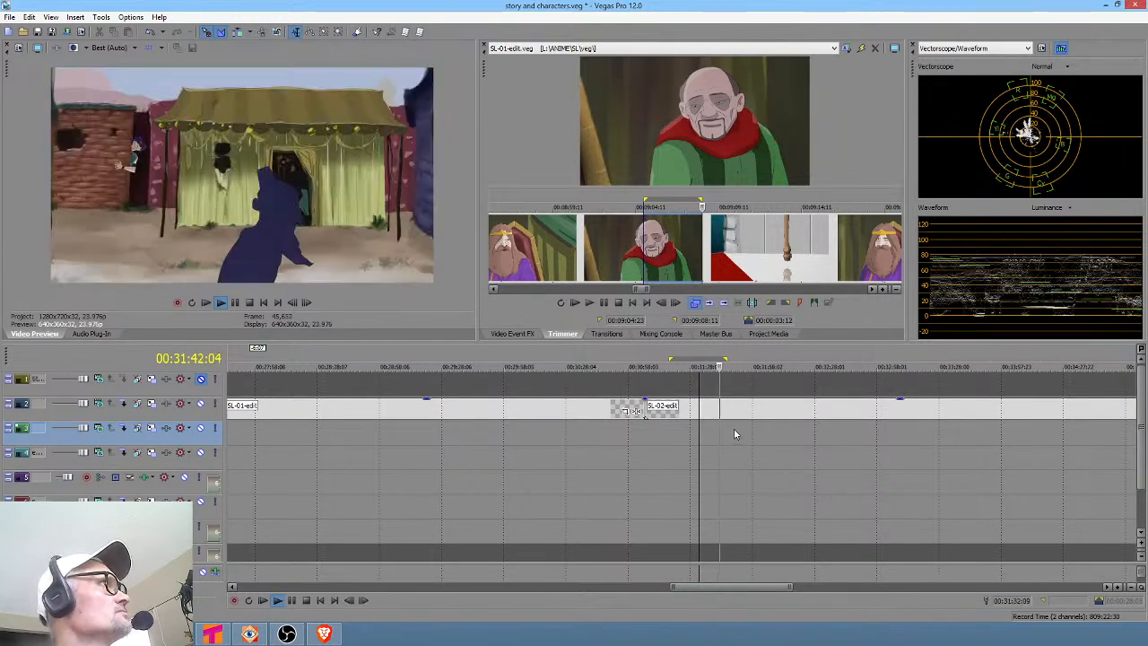
{"action": "left_click", "coordinate": [735, 437]}
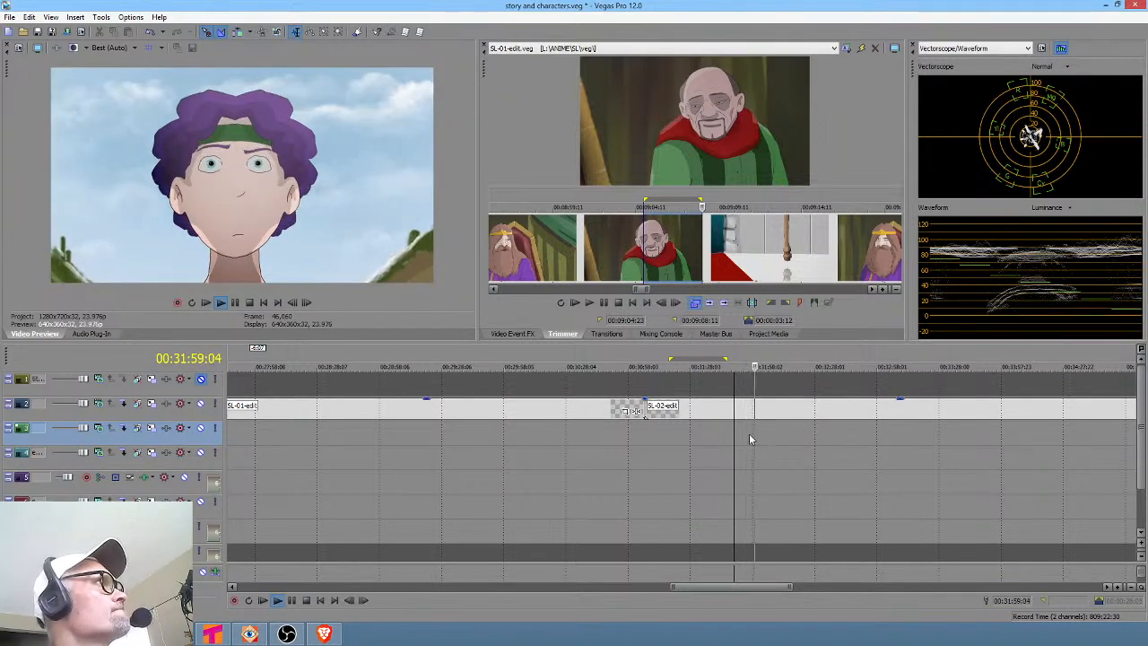
{"action": "key", "text": "space"}
{"action": "left_click_drag", "start_coordinate": [760, 422], "coordinate": [743, 422]}
{"action": "key", "text": "space"}
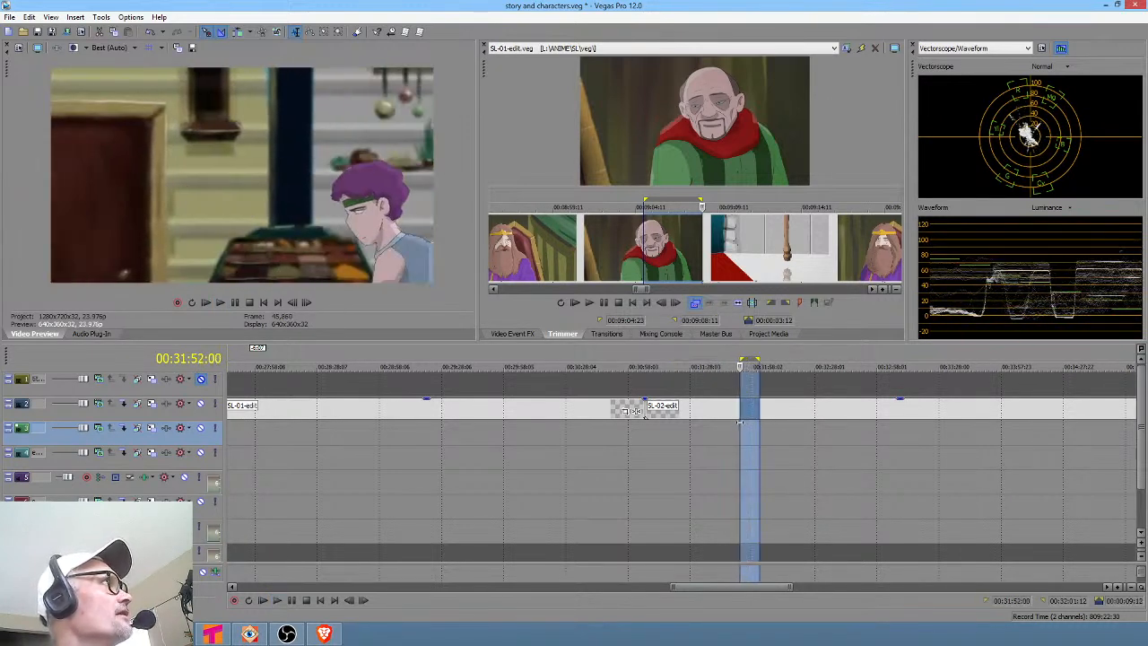
{"action": "key", "text": "space"}
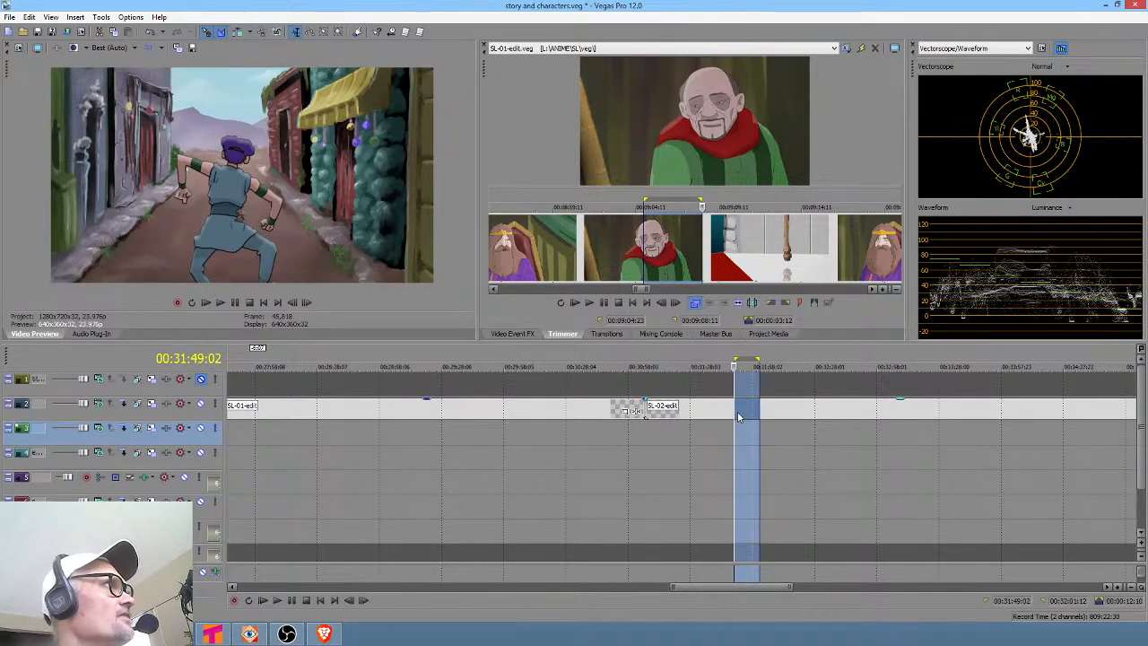
{"action": "right_click", "coordinate": [740, 413]}
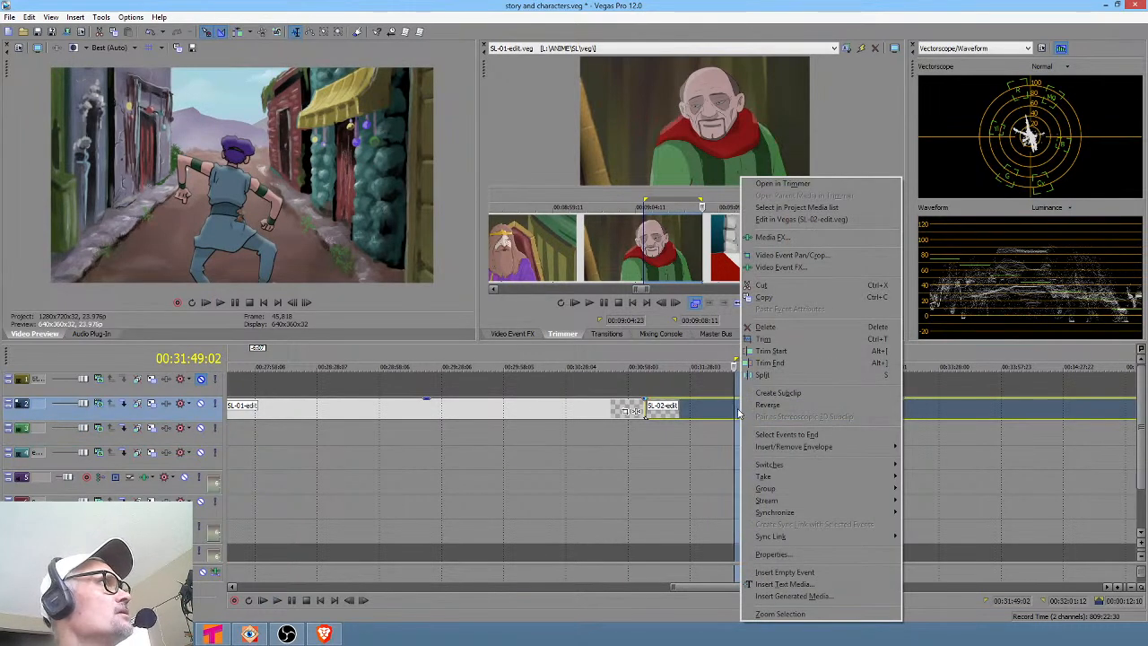
{"action": "left_click", "coordinate": [735, 421]}
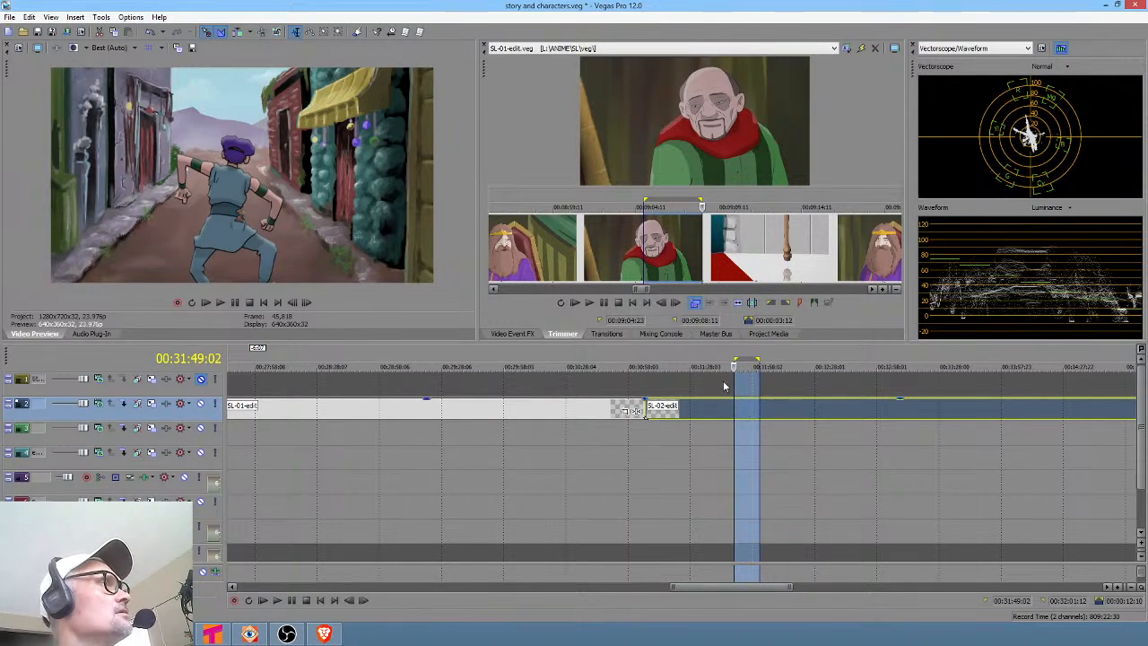
Scrub through the middle section of the SL-02-edit event to preview its shots.
{"action": "scroll", "coordinate": [744, 421], "scroll_direction": "down", "scroll_amount": 5}
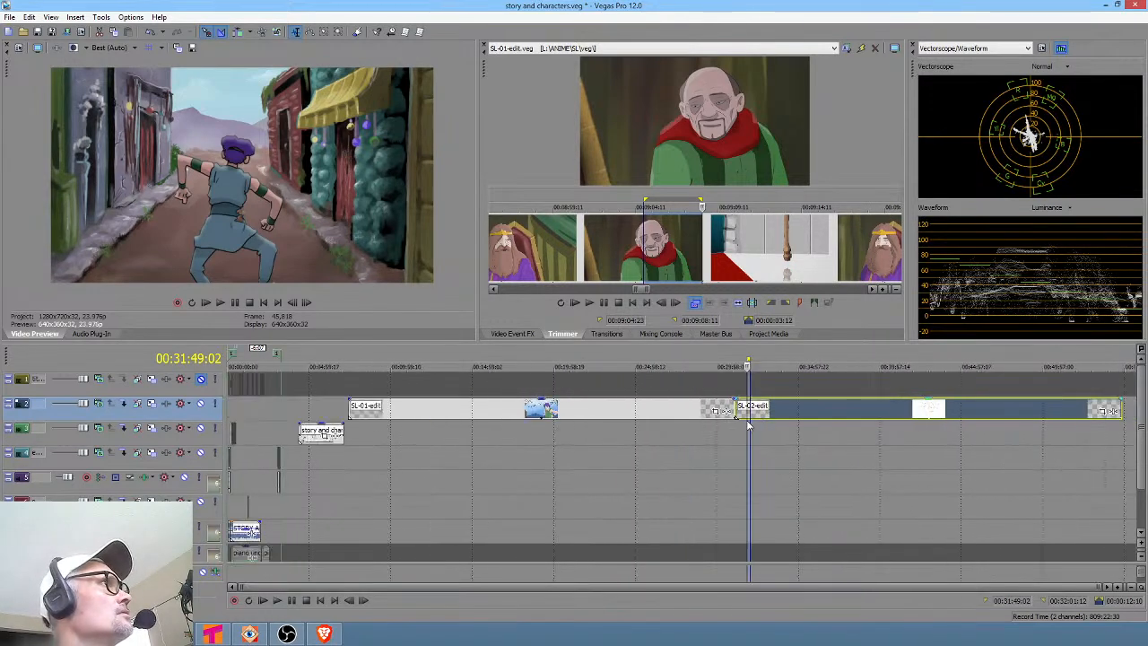
{"action": "left_click_drag", "start_coordinate": [767, 430], "coordinate": [886, 427]}
{"action": "scroll", "coordinate": [886, 427], "scroll_direction": "up", "scroll_amount": 5}
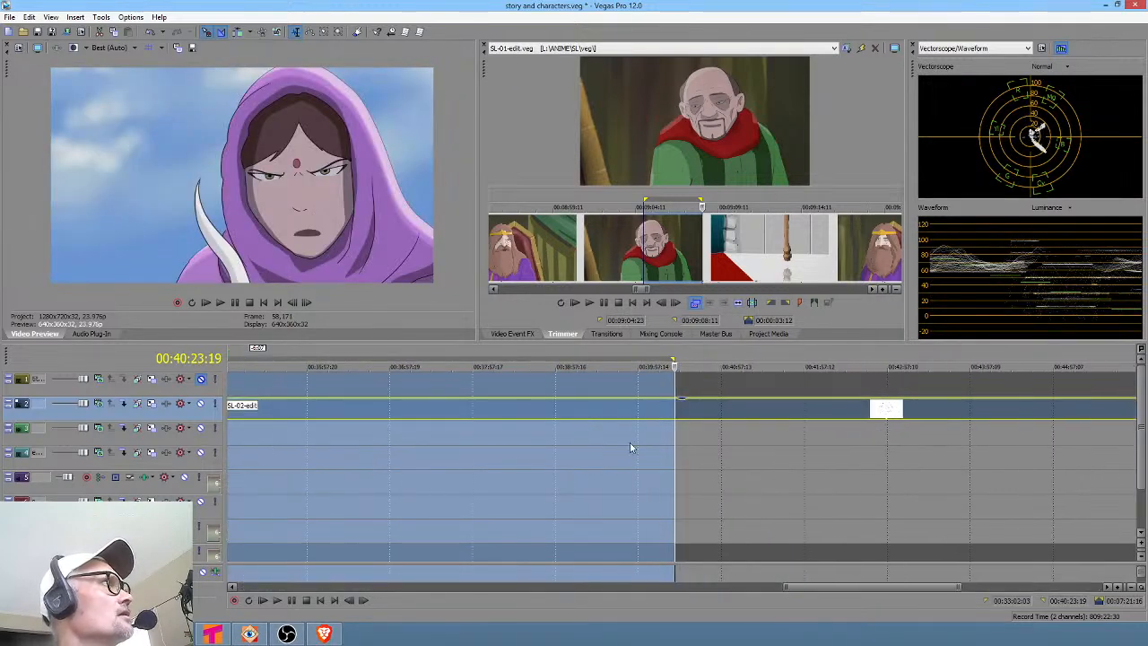
{"action": "left_click", "coordinate": [567, 440]}
{"action": "left_click_drag", "start_coordinate": [581, 435], "coordinate": [686, 436]}
{"action": "left_click", "coordinate": [686, 436]}
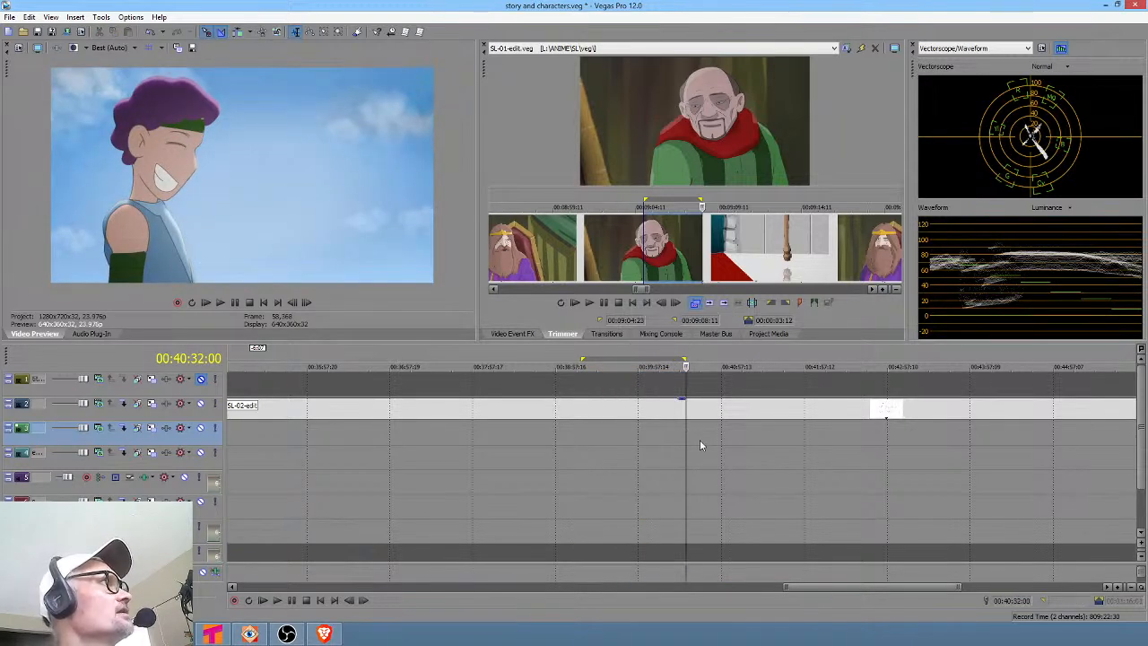
{"action": "scroll", "coordinate": [717, 434], "scroll_direction": "down", "scroll_amount": 5}
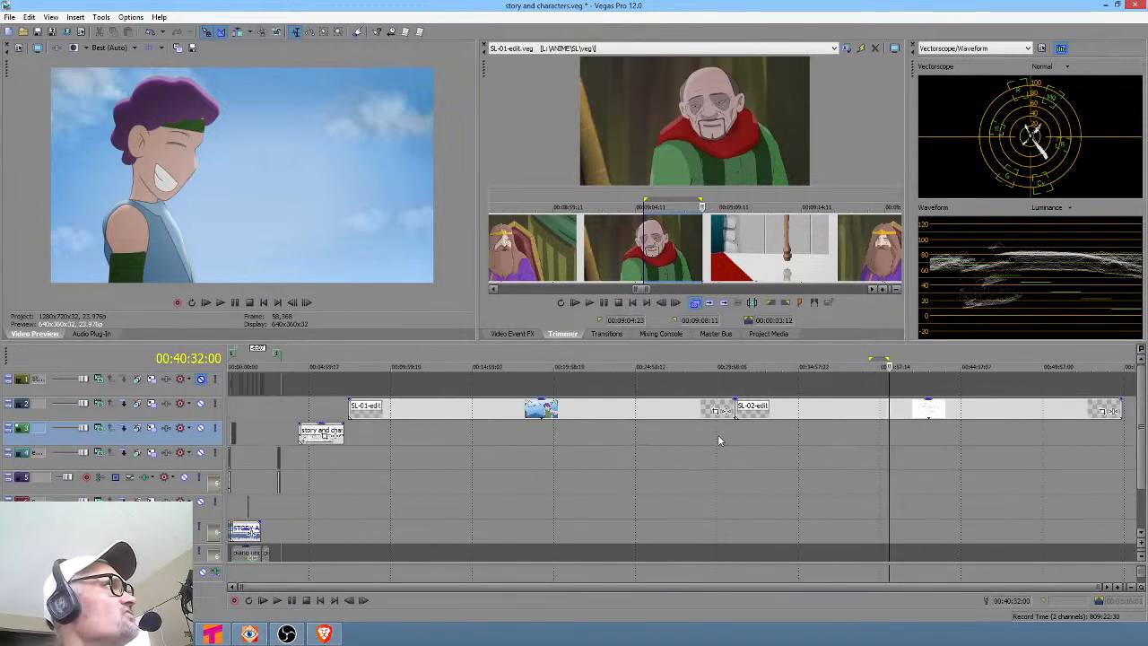
{"action": "left_click_drag", "start_coordinate": [880, 436], "coordinate": [890, 429]}
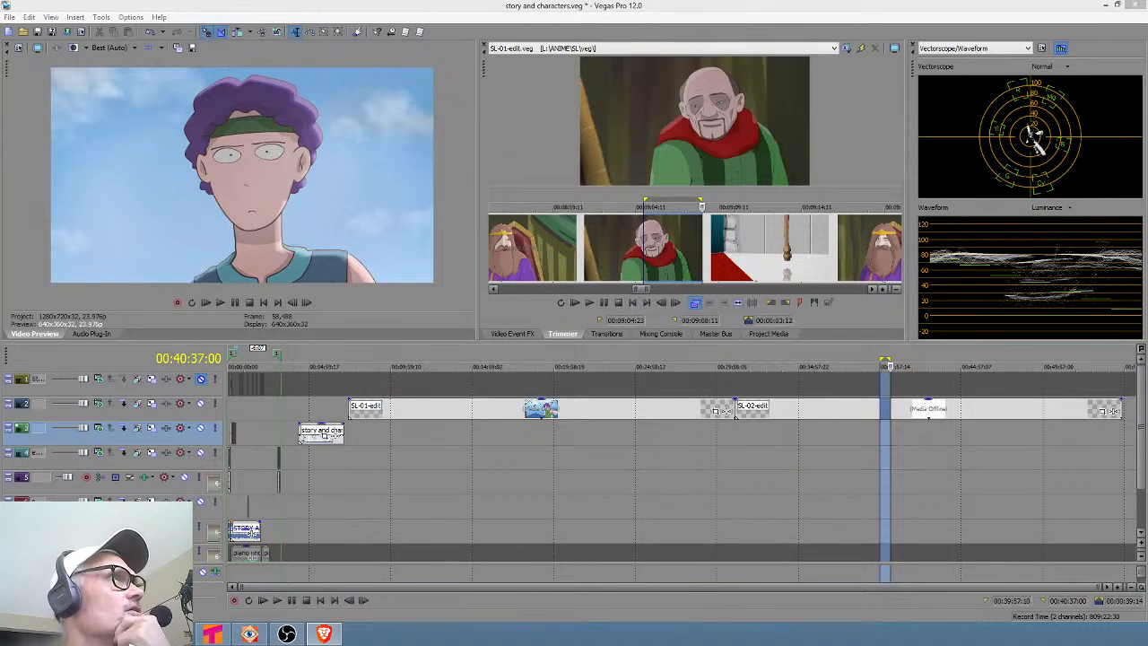
{"action": "left_click", "coordinate": [885, 438]}
{"action": "scroll", "coordinate": [886, 438], "scroll_direction": "up", "scroll_amount": 4}
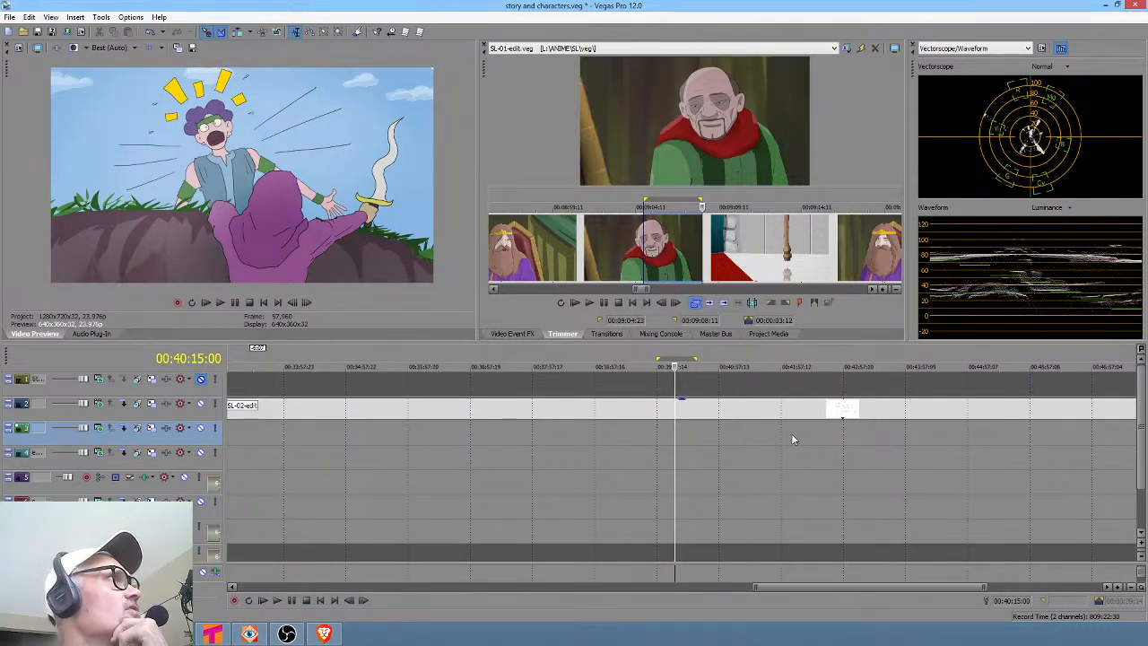
Scroll to the end of the SL-02-edit event and preview its final shots.
{"action": "left_click_drag", "start_coordinate": [664, 434], "coordinate": [732, 435]}
{"action": "scroll", "coordinate": [736, 435], "scroll_direction": "down", "scroll_amount": 4}
{"action": "left_click", "coordinate": [1064, 442]}
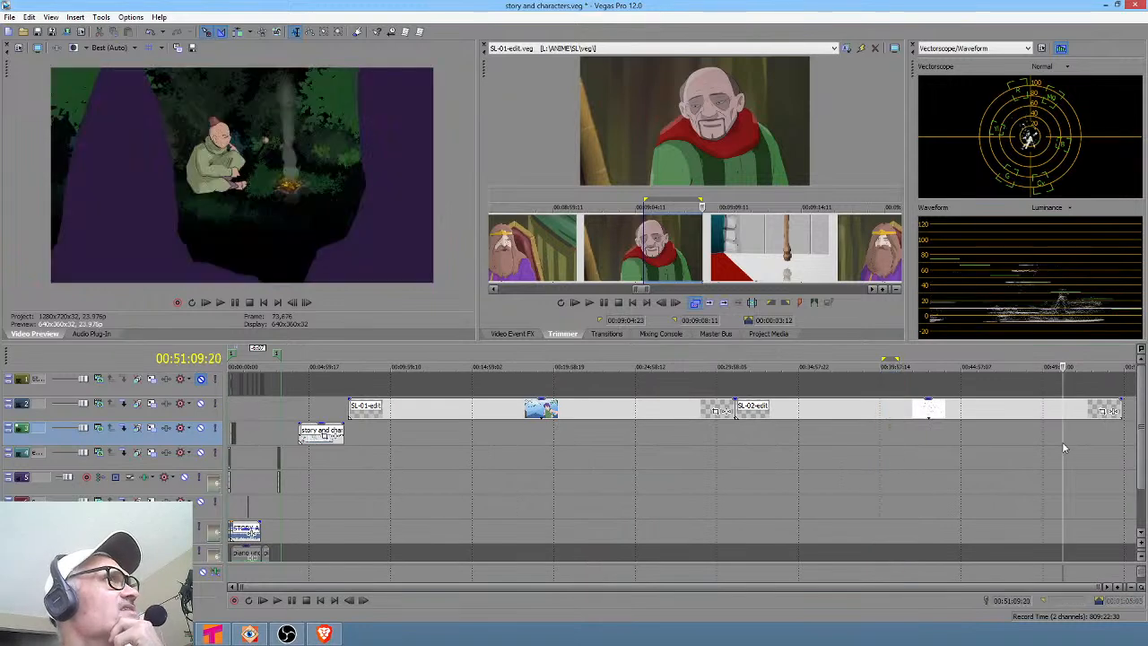
{"action": "scroll", "coordinate": [1062, 441], "scroll_direction": "up", "scroll_amount": 4}
{"action": "scroll", "coordinate": [1062, 441], "scroll_direction": "right", "scroll_amount": 3}
{"action": "left_click", "coordinate": [1051, 440]}
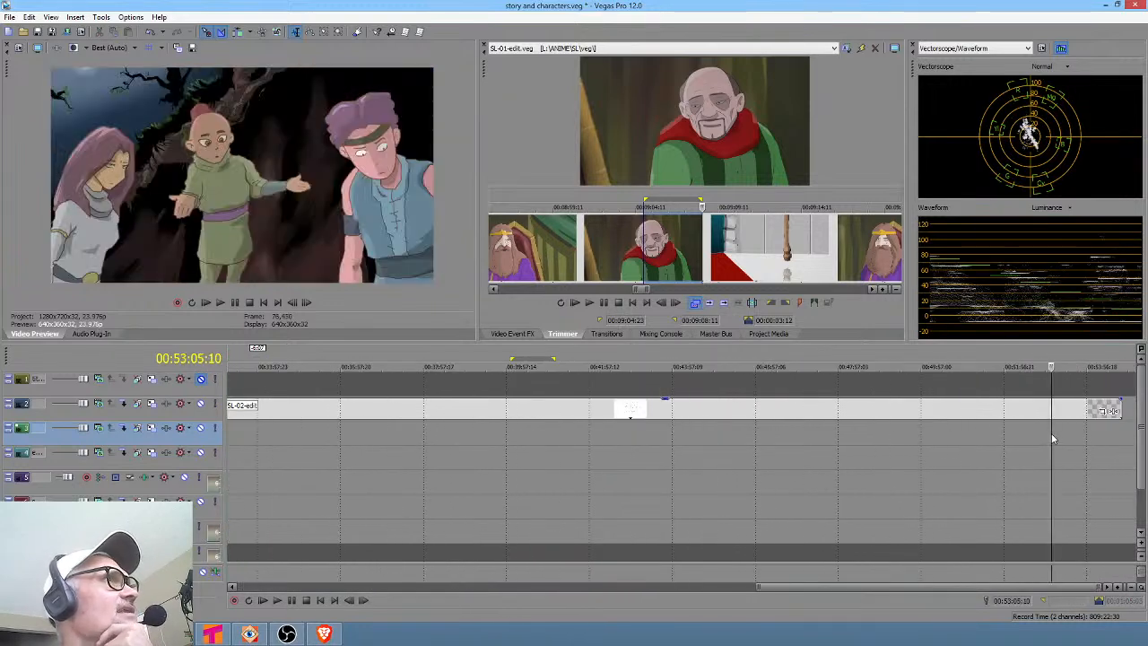
{"action": "scroll", "coordinate": [1055, 439], "scroll_direction": "up", "scroll_amount": 4}
{"action": "left_click_drag", "start_coordinate": [696, 438], "coordinate": [1050, 432]}
{"action": "scroll", "coordinate": [996, 453], "scroll_direction": "down", "scroll_amount": 2}
{"action": "left_click", "coordinate": [955, 439]}
{"action": "left_click", "coordinate": [979, 439]}
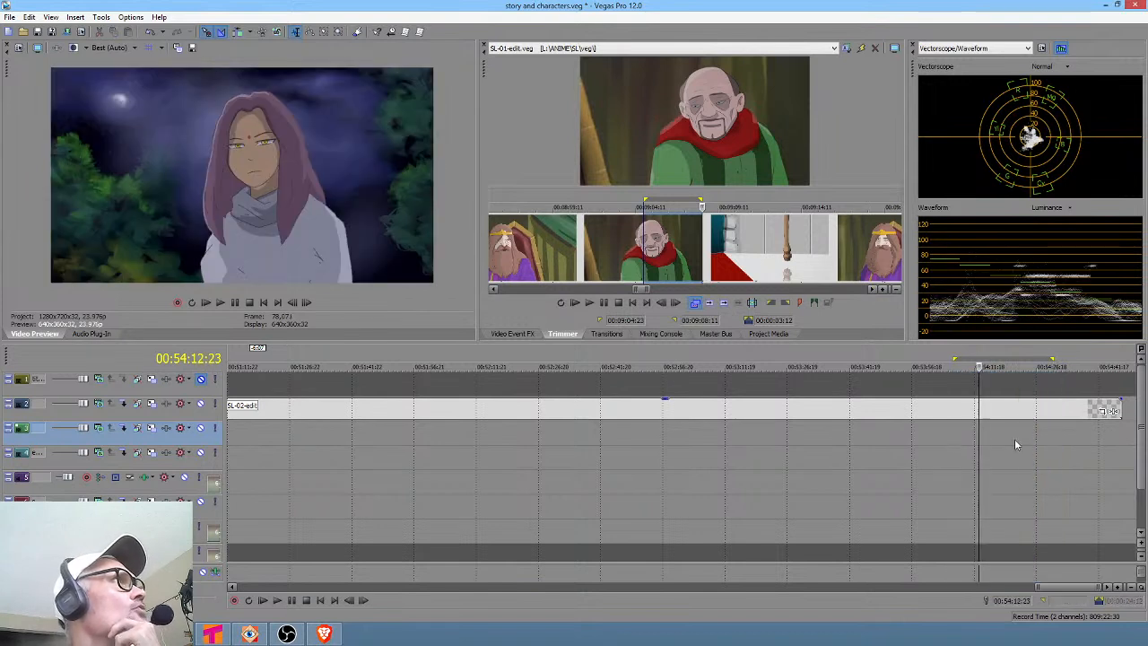